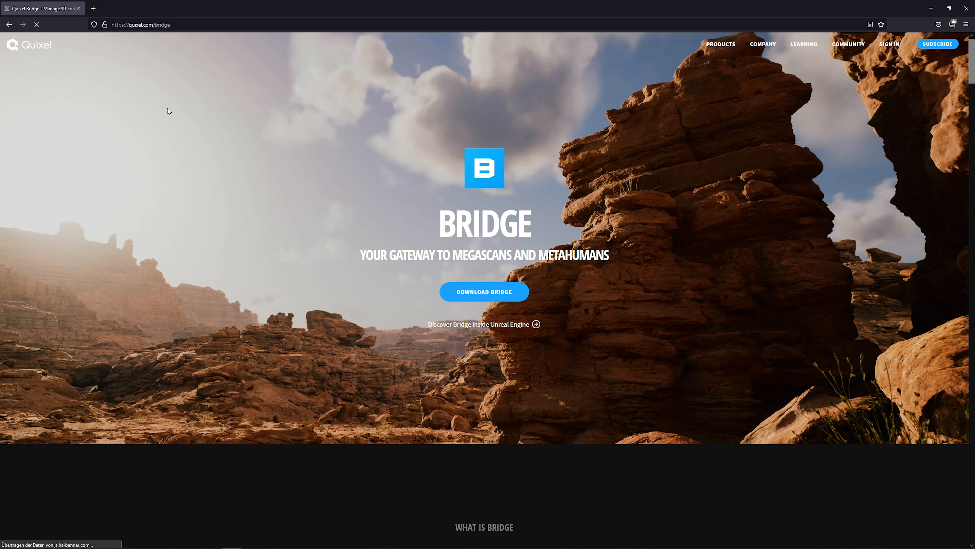
Step: Highlight the "bridge" part of the Quixel web address and open the site's sign-in
click(148, 25)
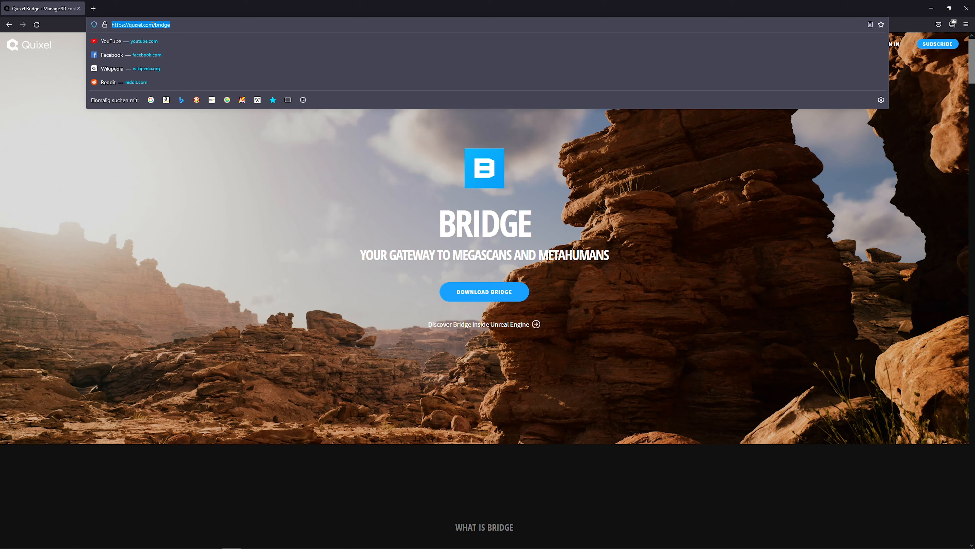
click(156, 26)
drag(173, 25, 156, 26)
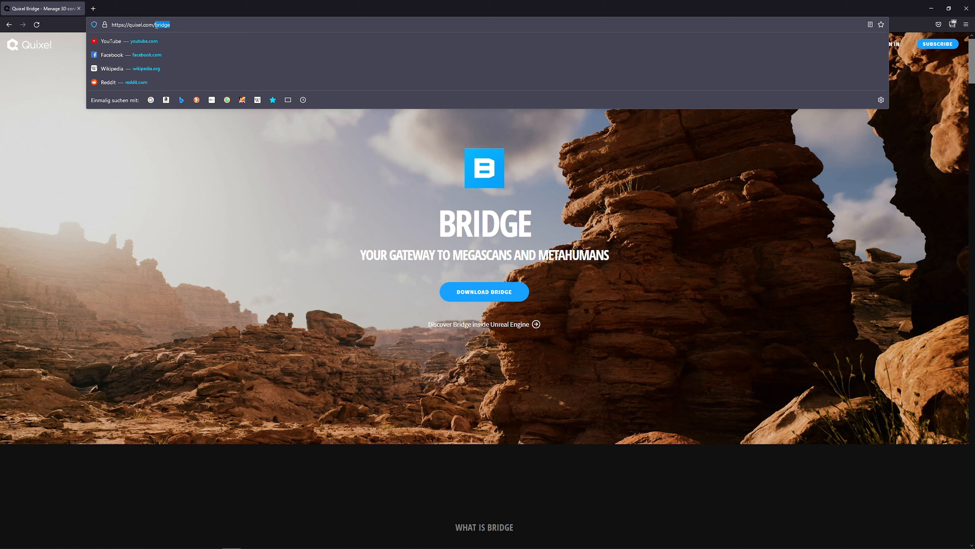
click(226, 1)
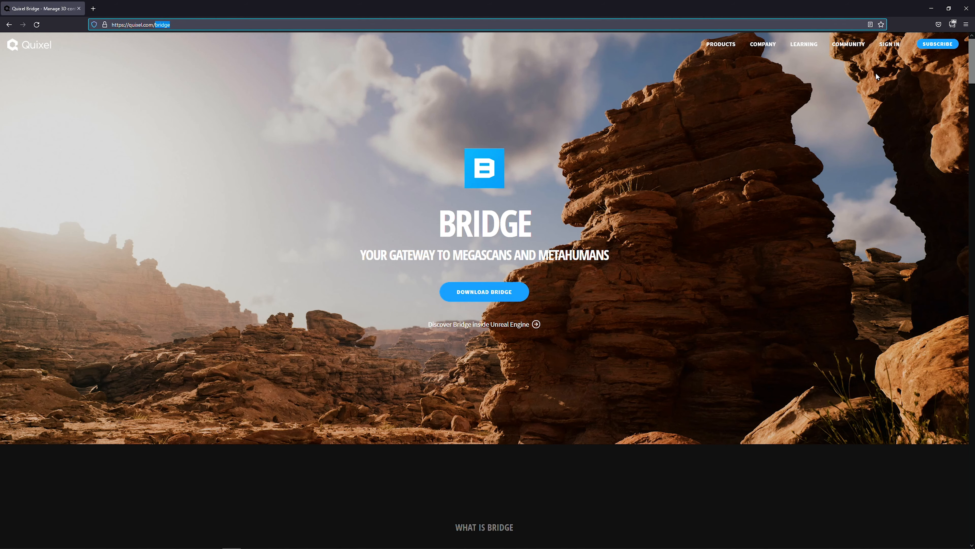
click(890, 45)
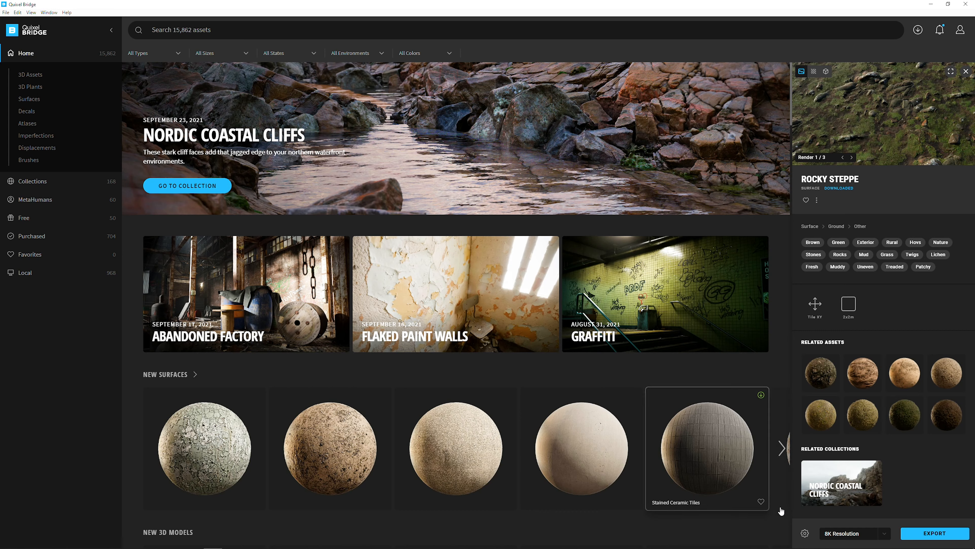
Step: In Quixel Bridge, open the export settings and review the available export targets and engine versions
click(805, 534)
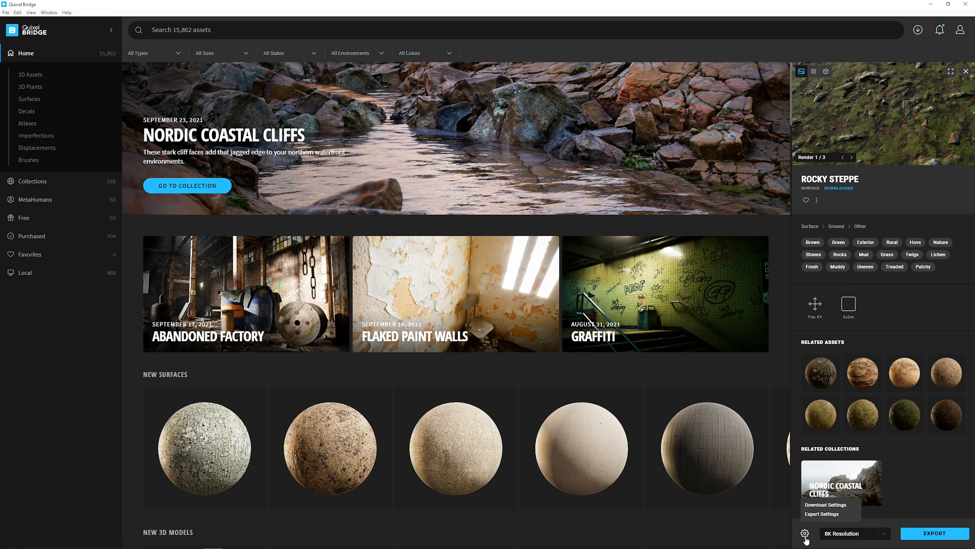
click(822, 513)
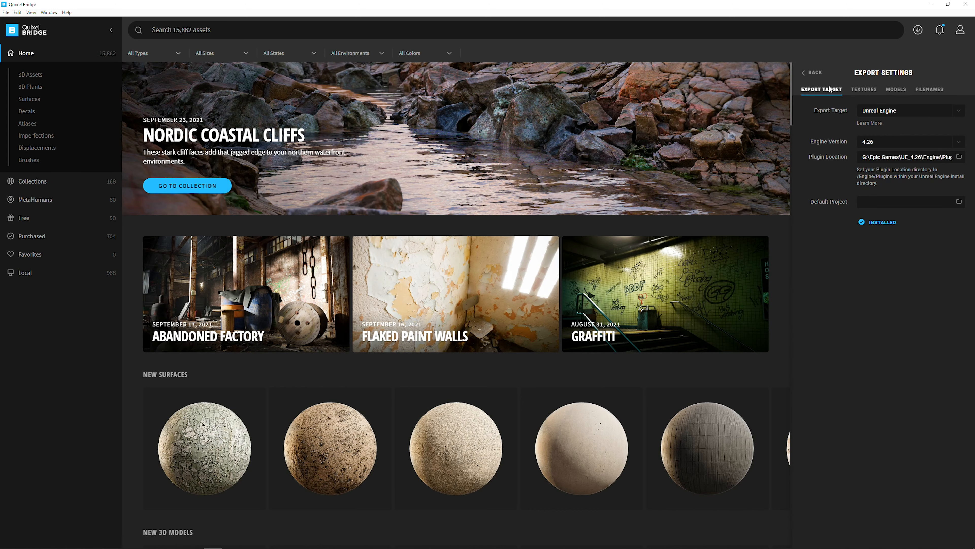
click(891, 111)
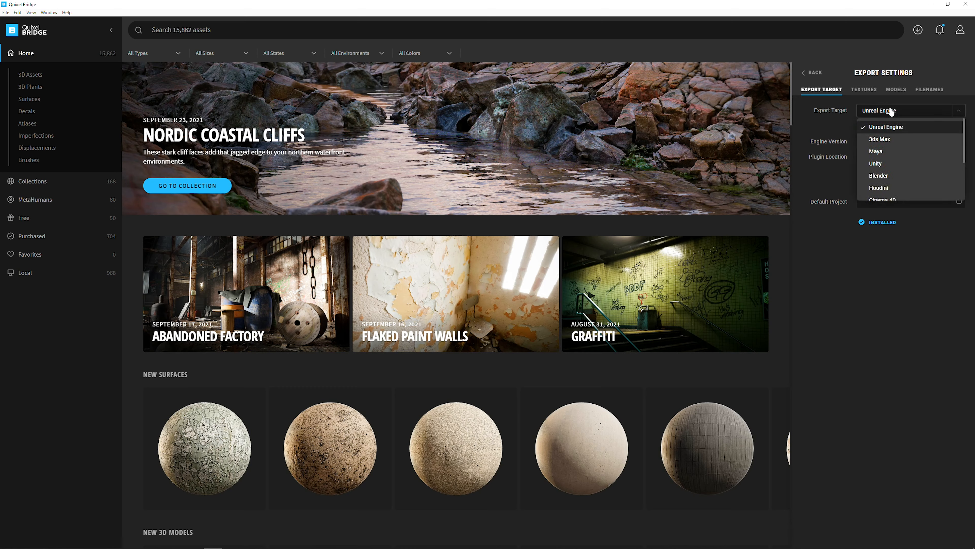
click(891, 111)
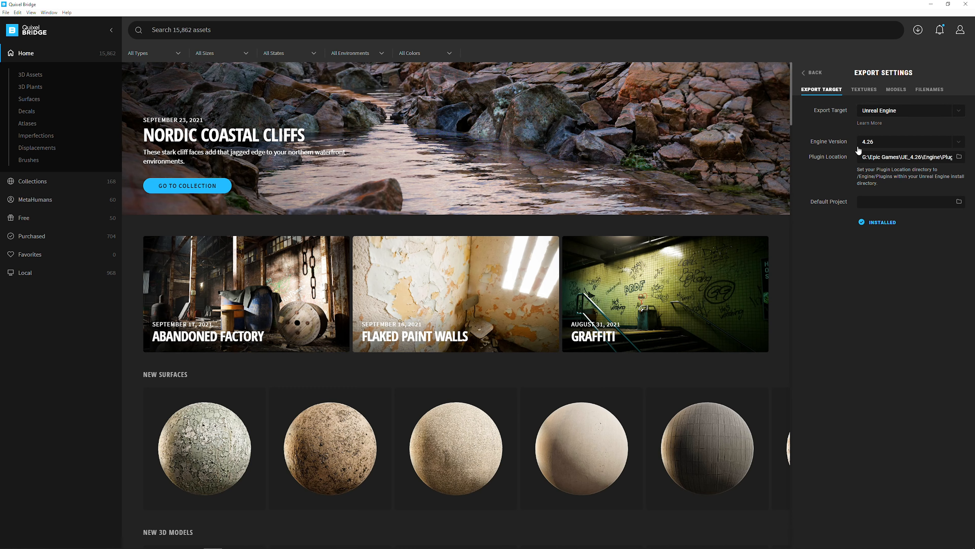
click(876, 144)
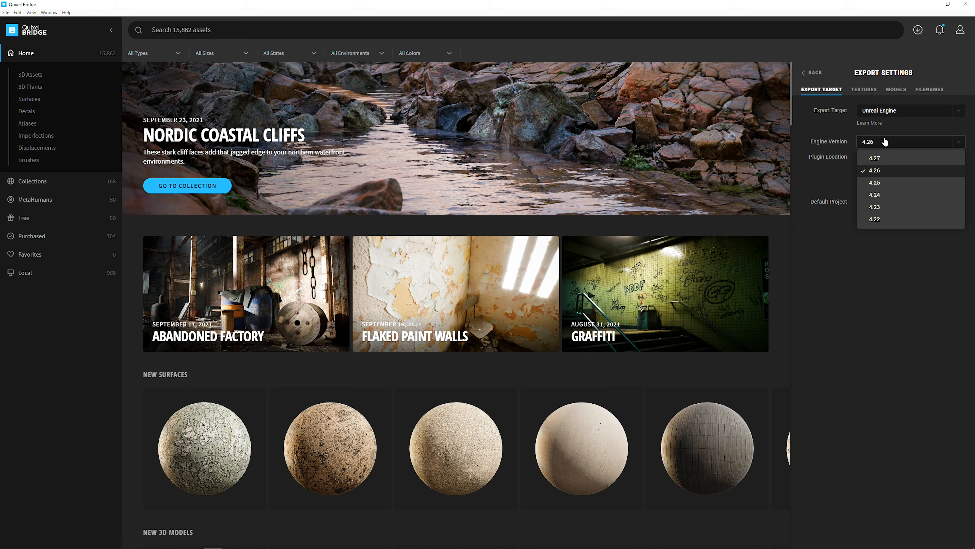
click(885, 142)
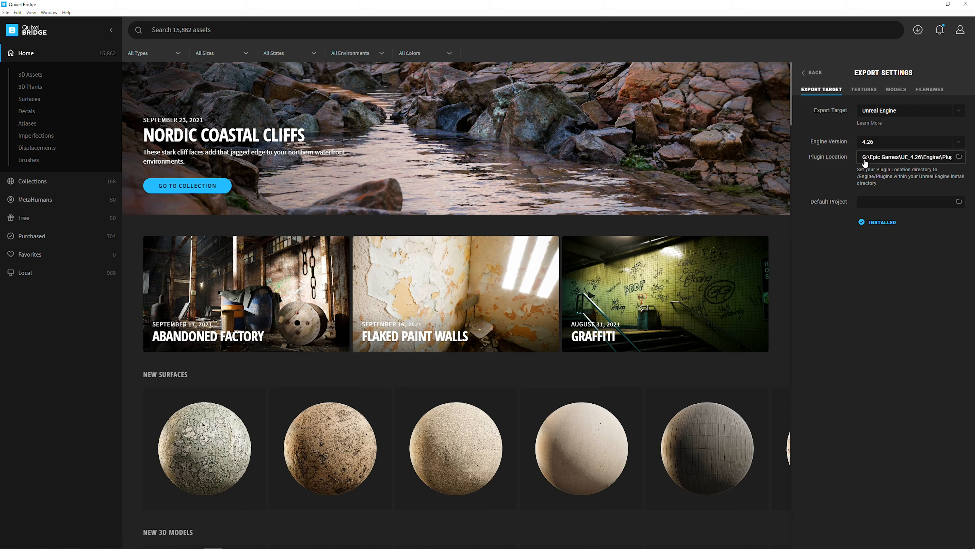
Step: Examine the plugin location path in the export settings through to its Engine\Plugins folder
drag(871, 159, 899, 160)
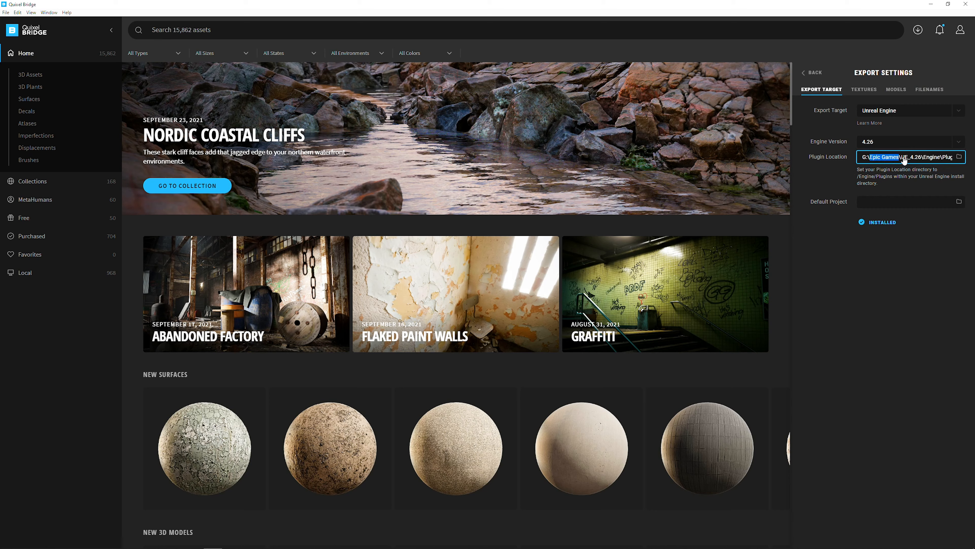
click(903, 160)
drag(902, 161, 966, 165)
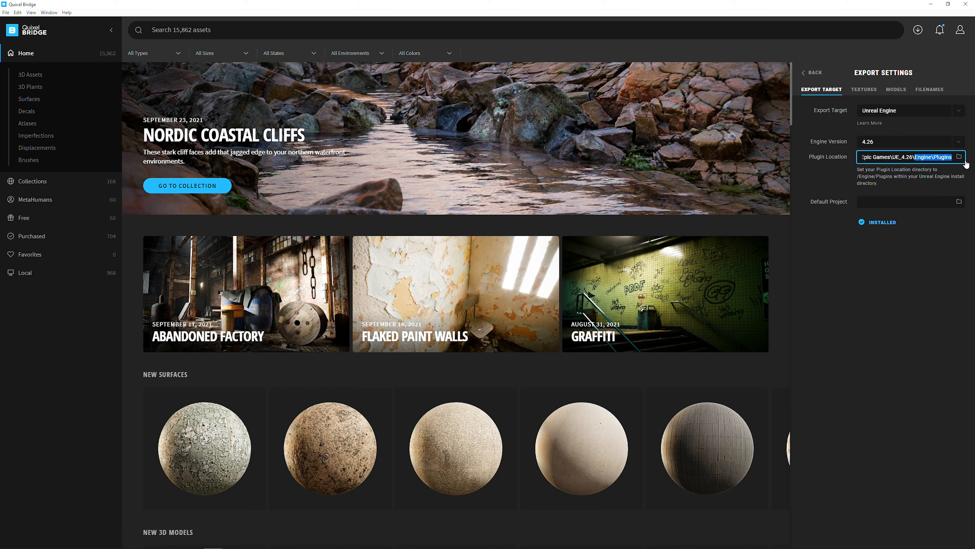
click(945, 250)
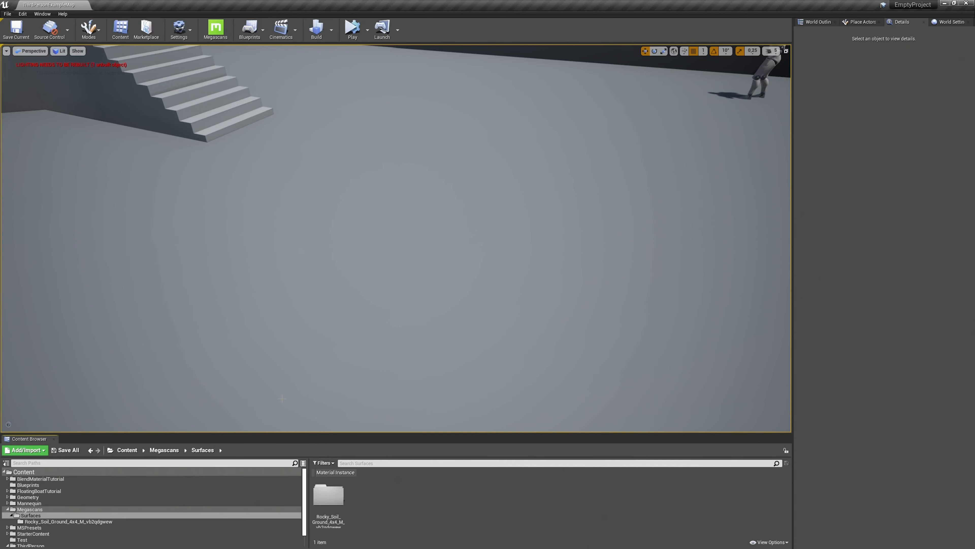
Step: In Unreal Engine, open the plugin browser and search for the Megascans plugin
click(179, 29)
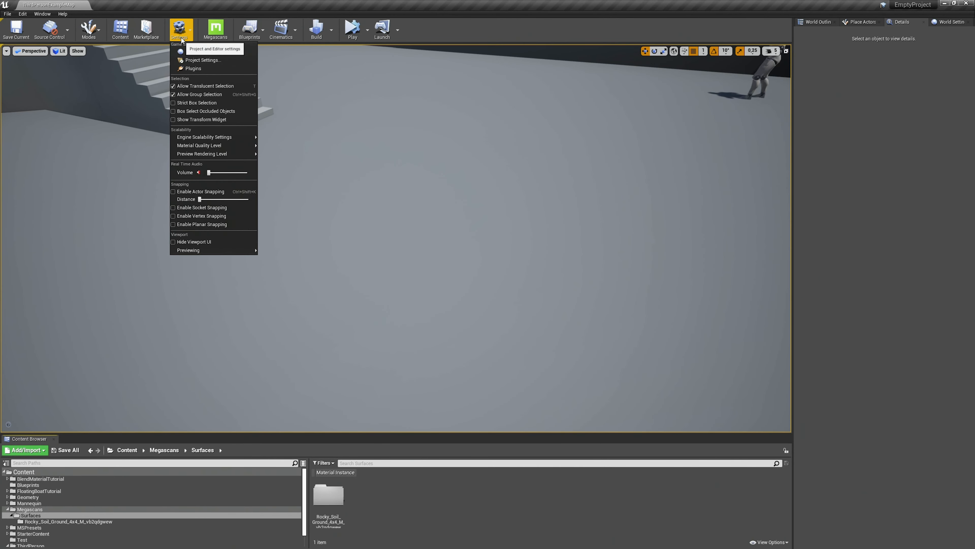
click(211, 69)
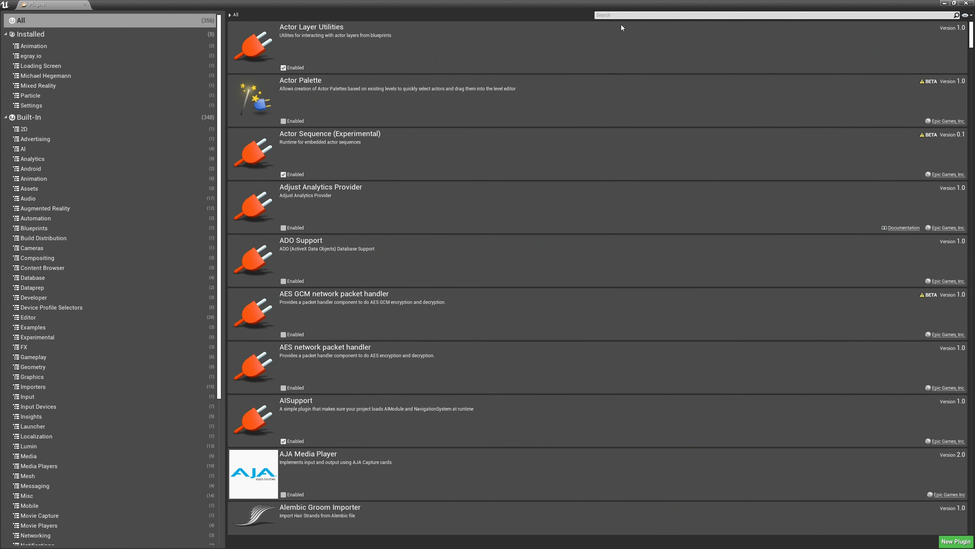
click(620, 16)
text(megan)
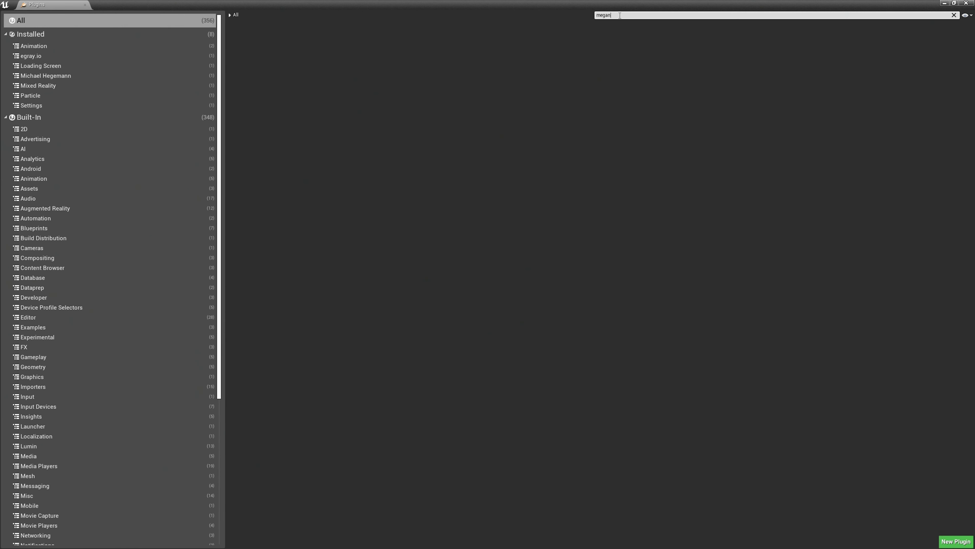
key(BackSpace)
key(BackSpace)
text(s)
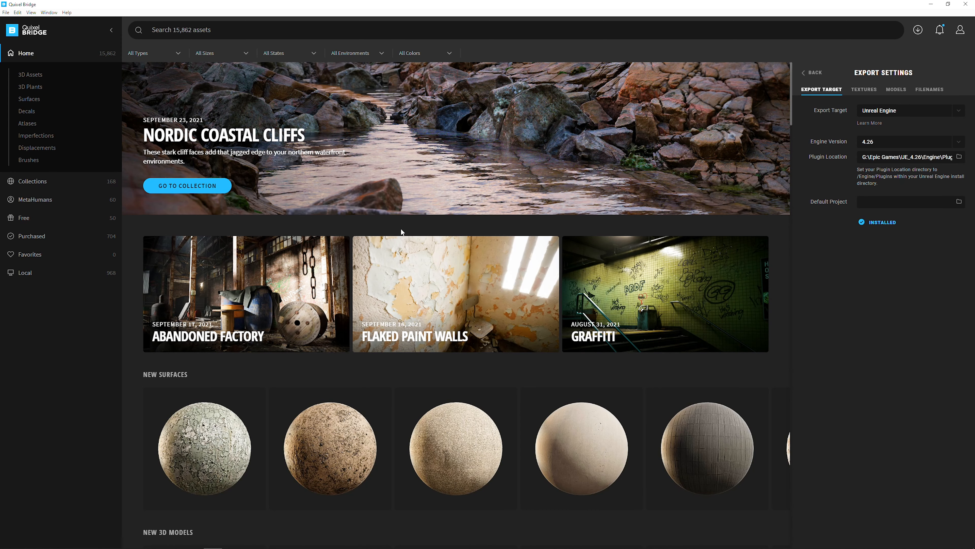
Step: Return to Quixel Bridge and browse the Grass and Rock surface categories
click(29, 99)
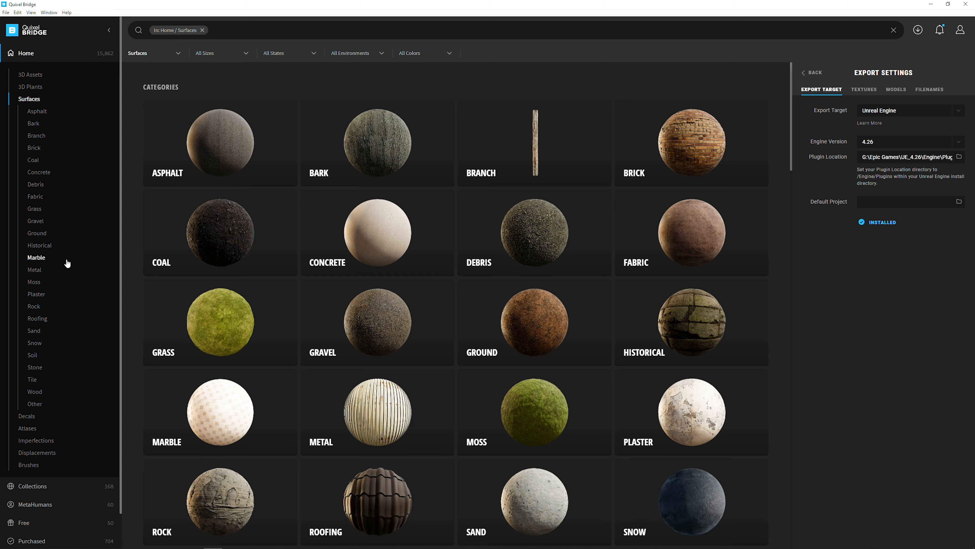
click(235, 327)
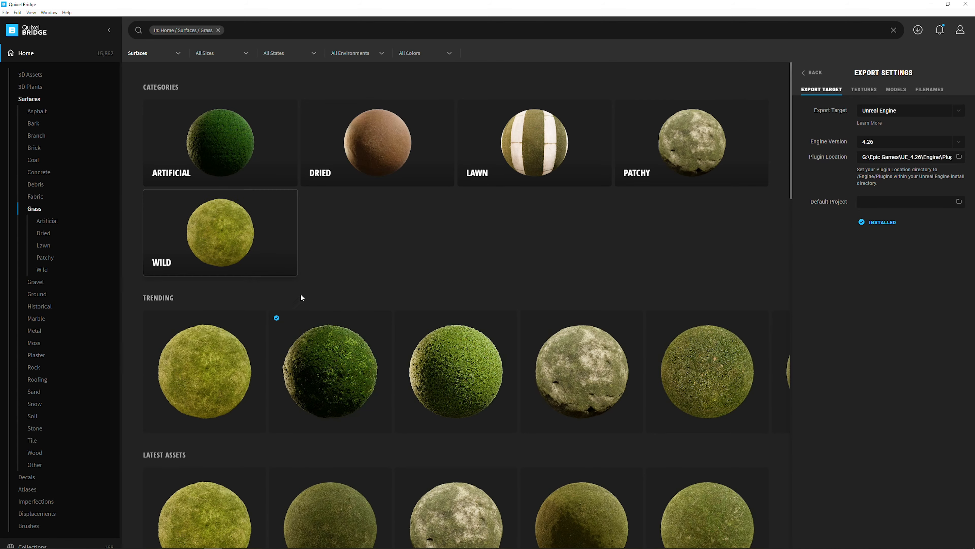
scroll(357, 346, down, 3)
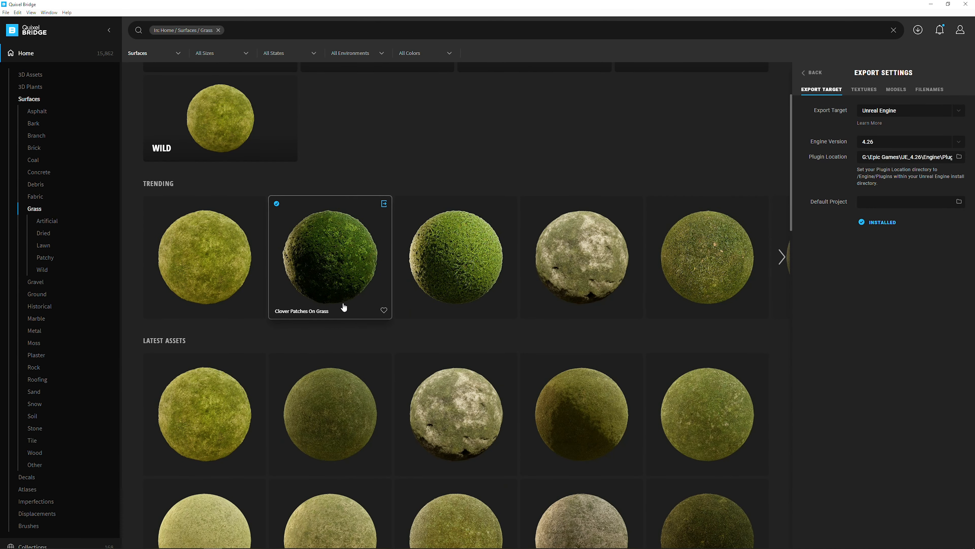
scroll(468, 300, down, 2)
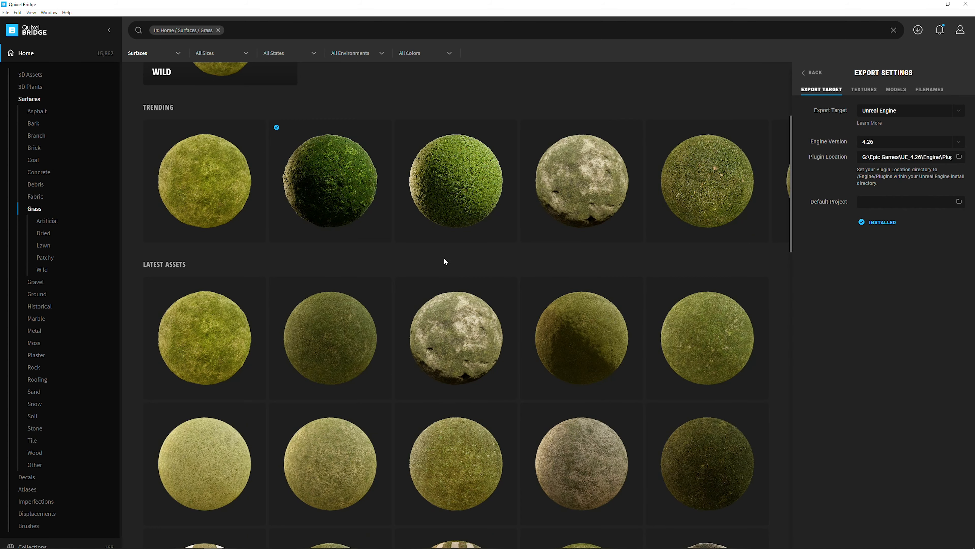
scroll(340, 251, down, 3)
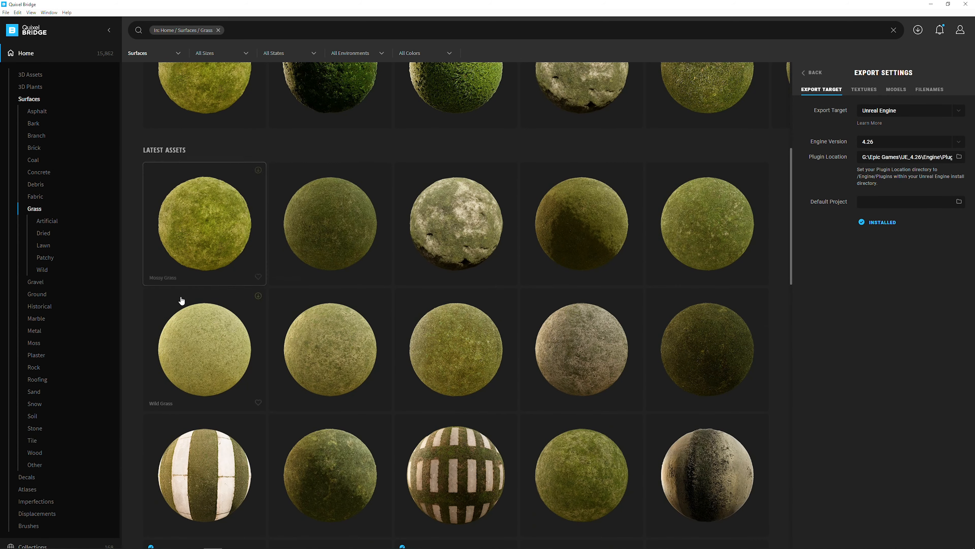
click(35, 367)
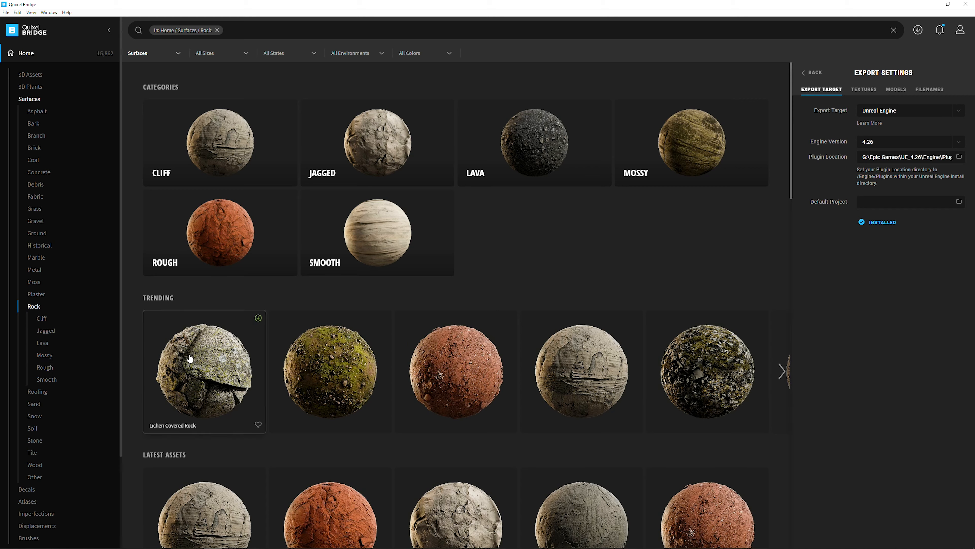
scroll(512, 368, down, 2)
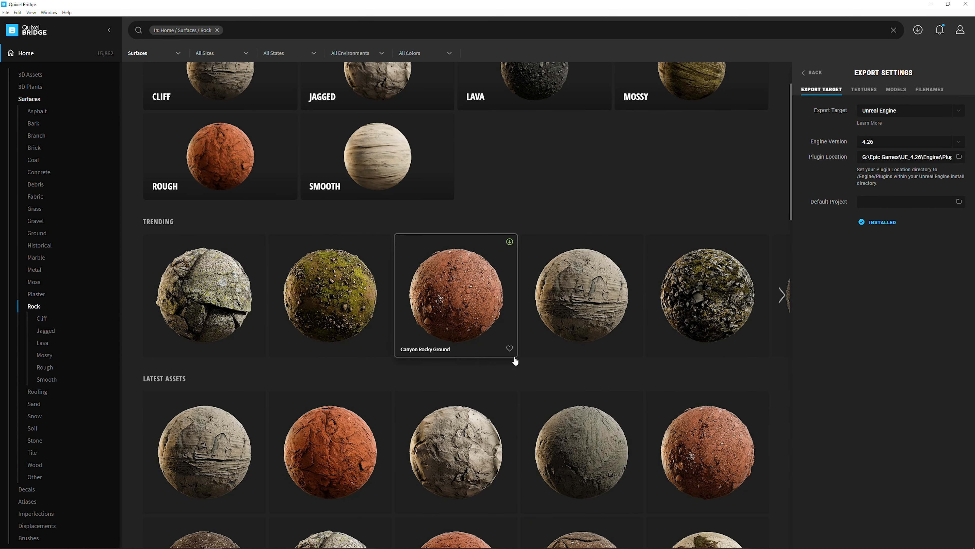
Step: Select the Slate Rock and Rocky Steppe surfaces together in the local Megascans assets and check the export resolution options
scroll(79, 292, down, 1)
scroll(78, 293, down, 2)
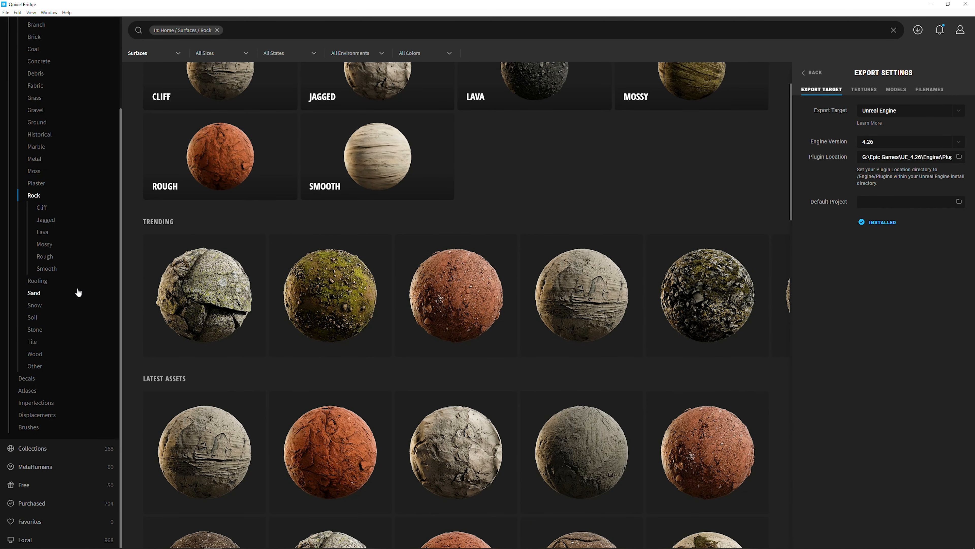
click(26, 541)
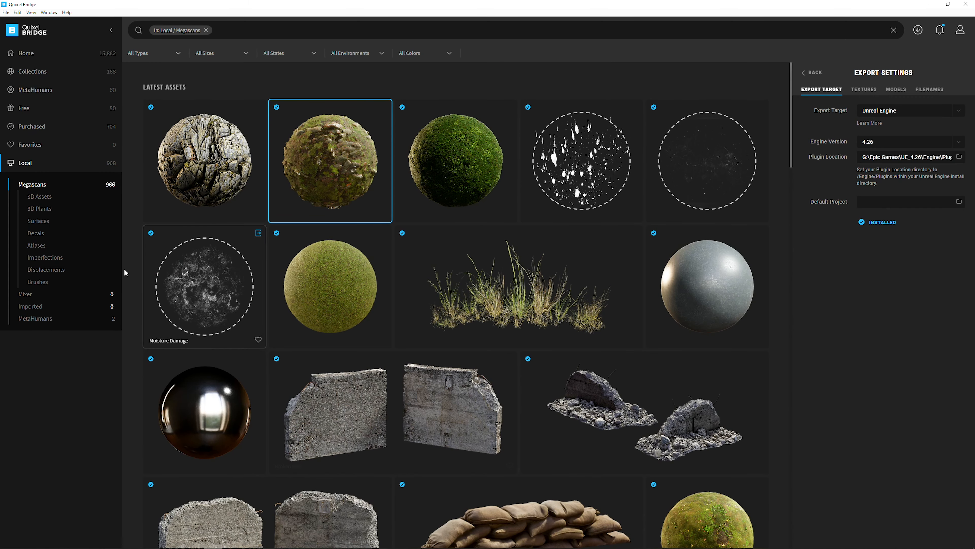
click(199, 170)
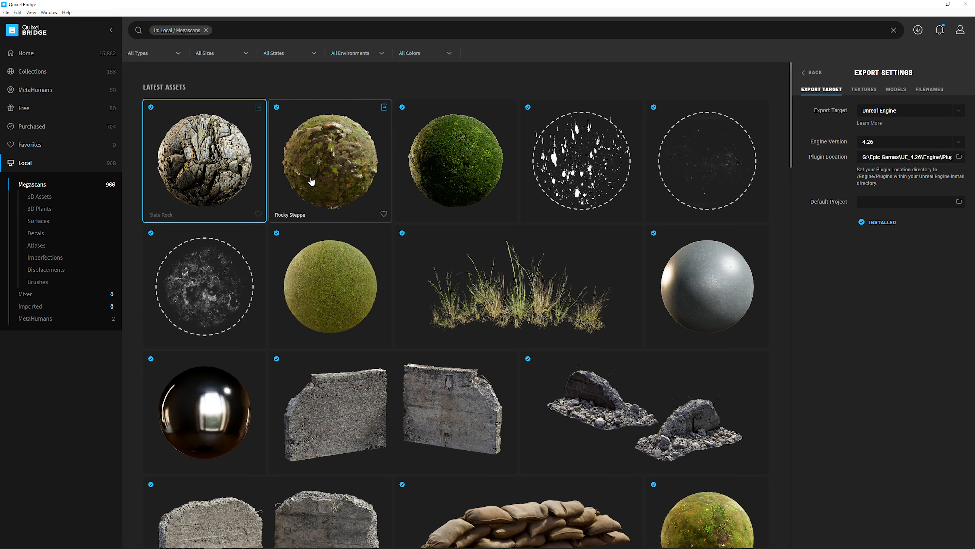
ctrl+click(330, 177)
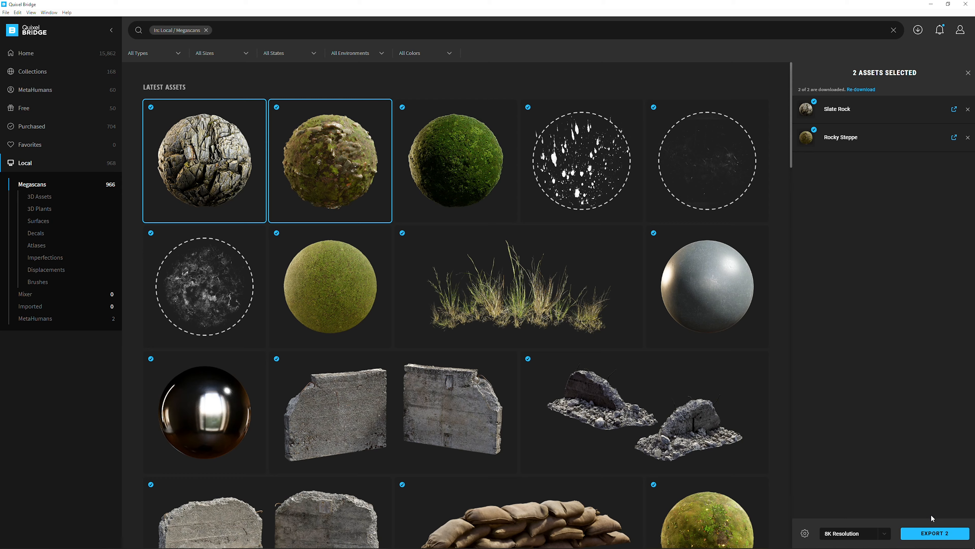
click(885, 535)
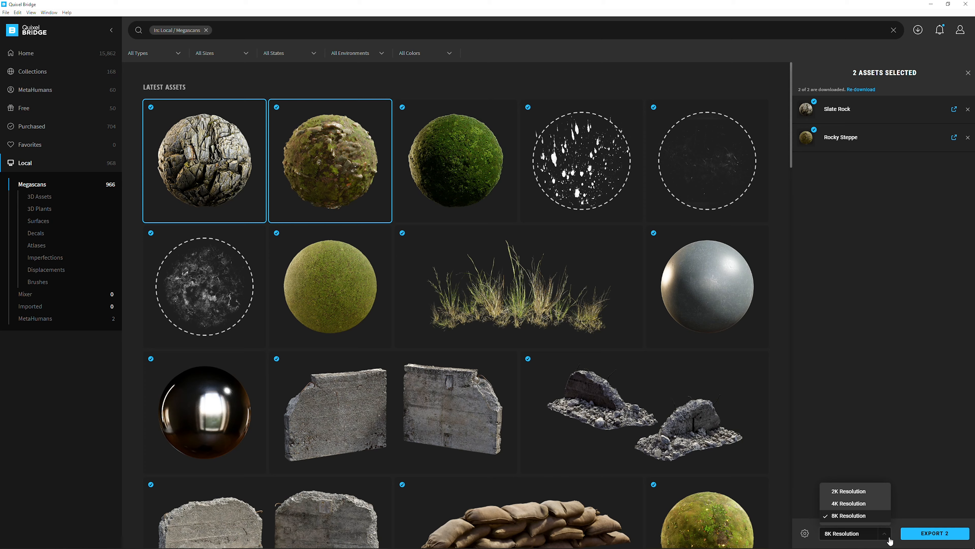
click(889, 540)
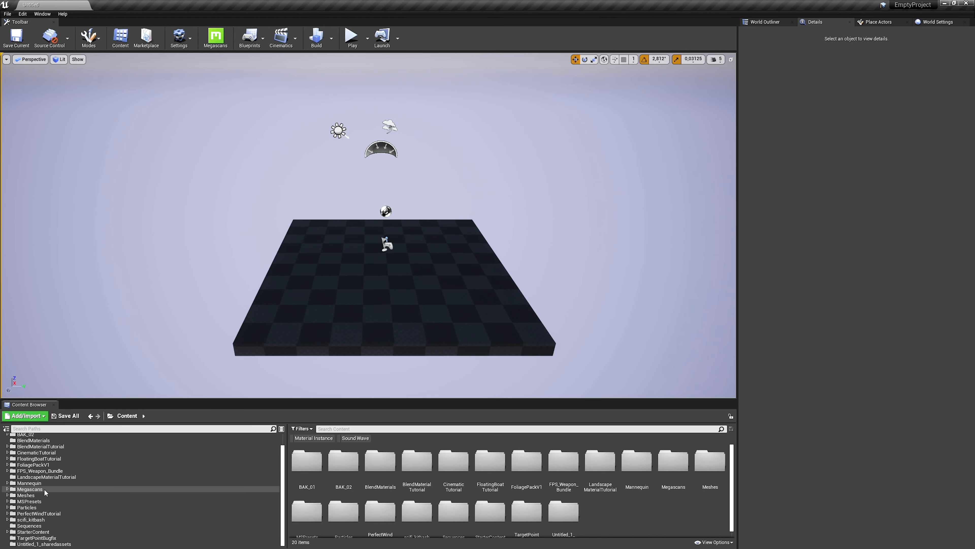
Step: Switch to Unreal Engine and view the Surfaces folder inside the project's Megascans content
click(8, 489)
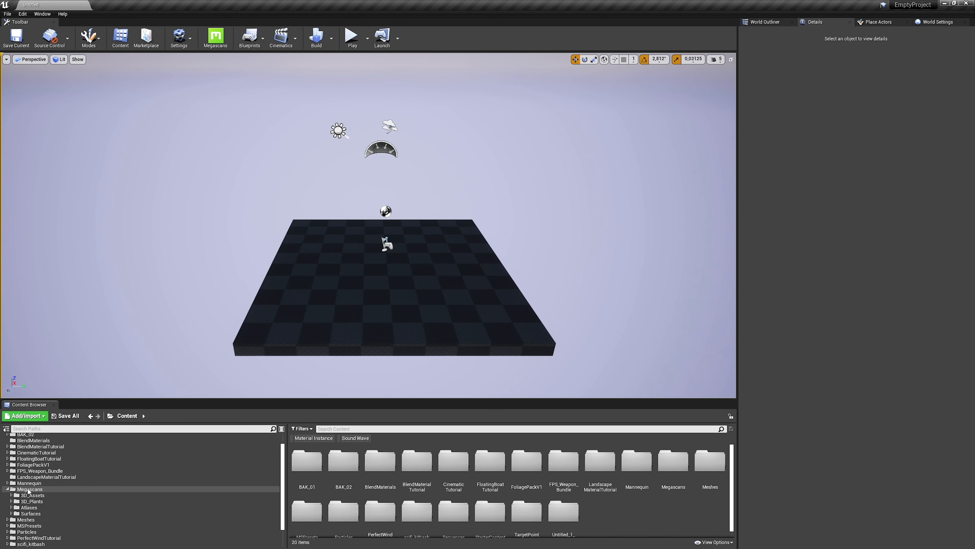
click(45, 488)
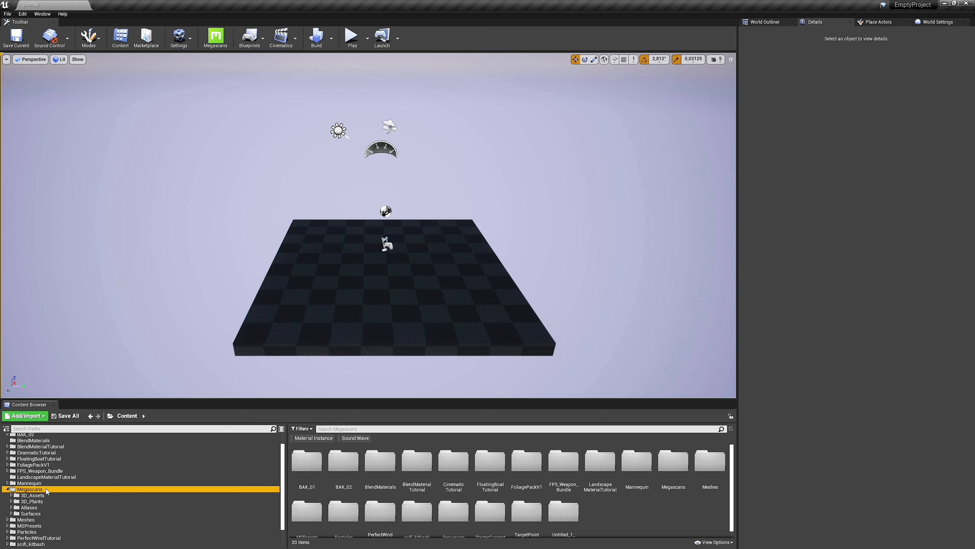
click(31, 514)
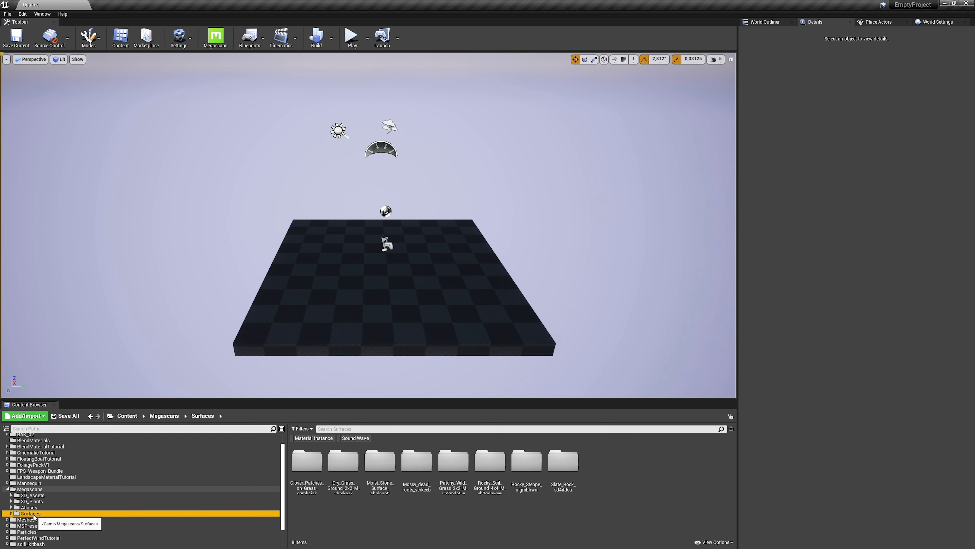
Step: Open the MSPresets content folder and expand its subfolders in the folder tree
scroll(47, 513, down, 2)
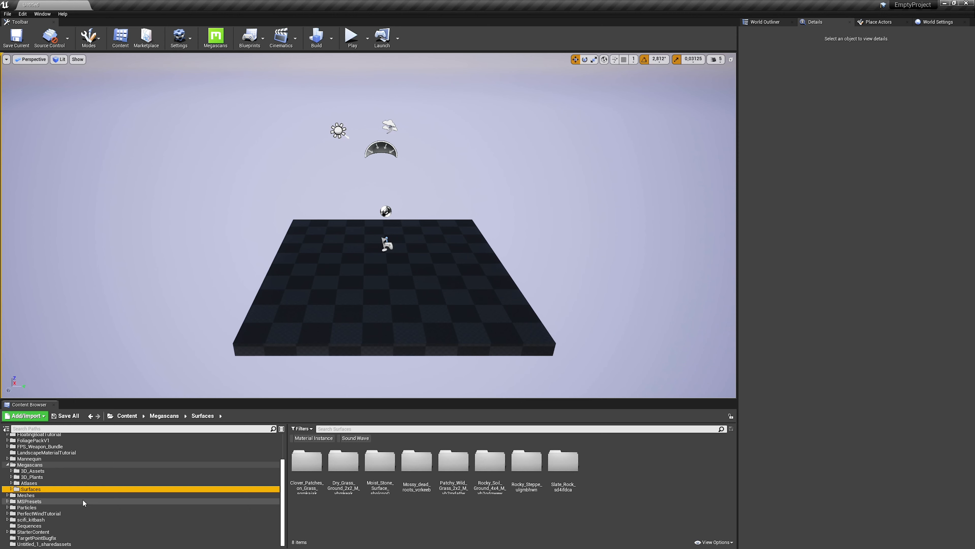
click(36, 502)
click(8, 502)
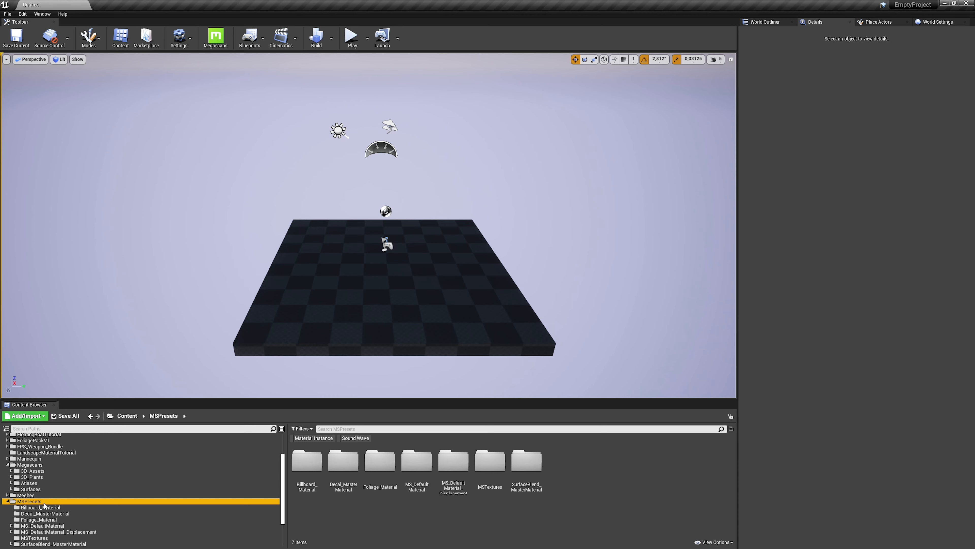
Step: Create a new folder named Map inside the LandscapeMaterialTutorial content folder
scroll(51, 501, up, 3)
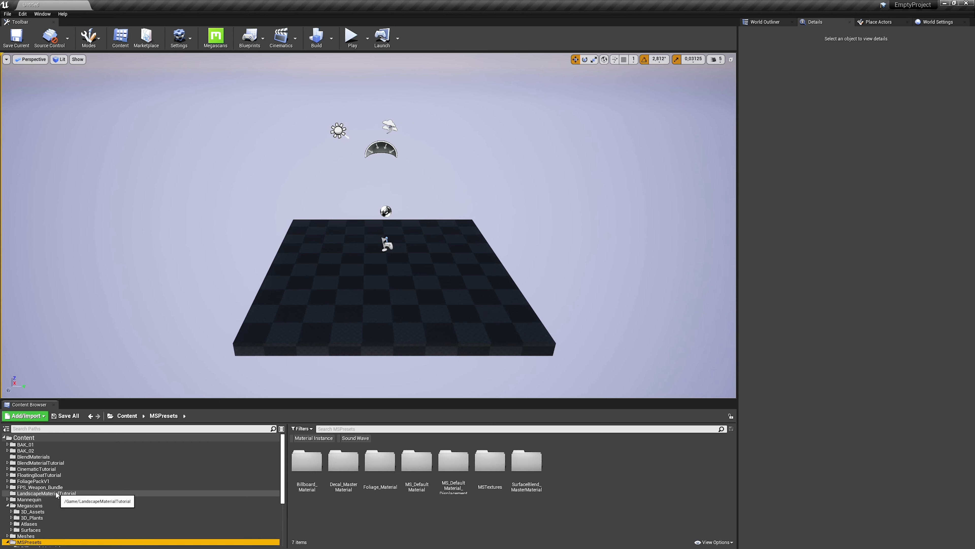
click(56, 493)
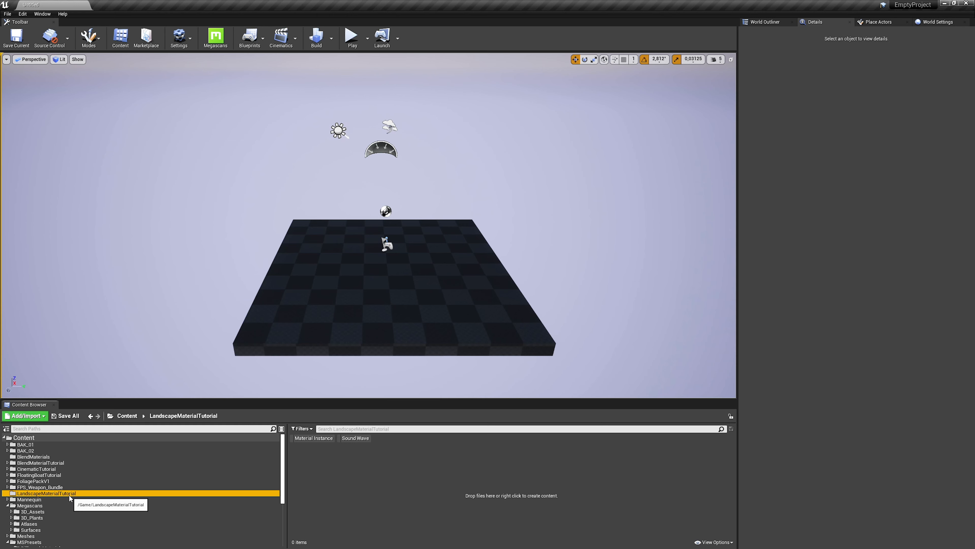
right_click(307, 457)
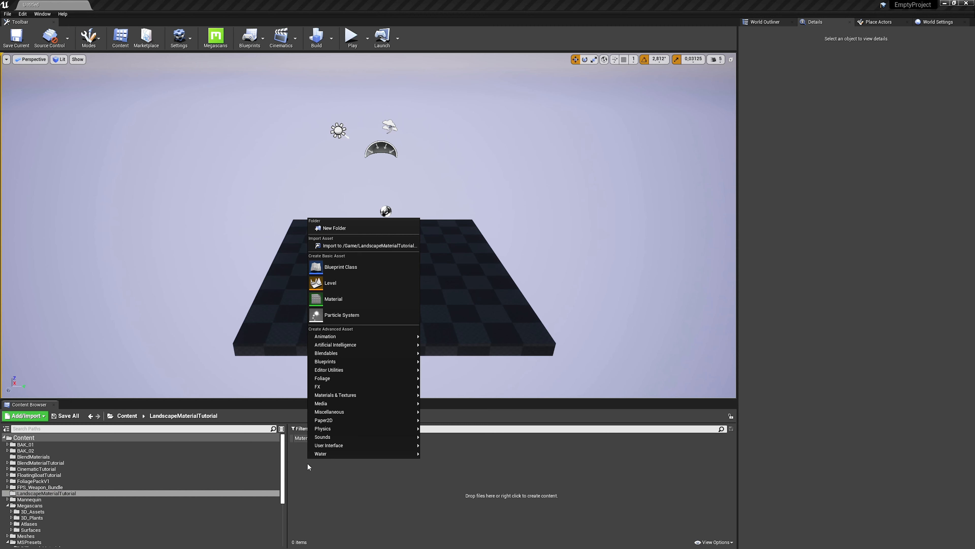
click(350, 228)
text(Map)
key(Return)
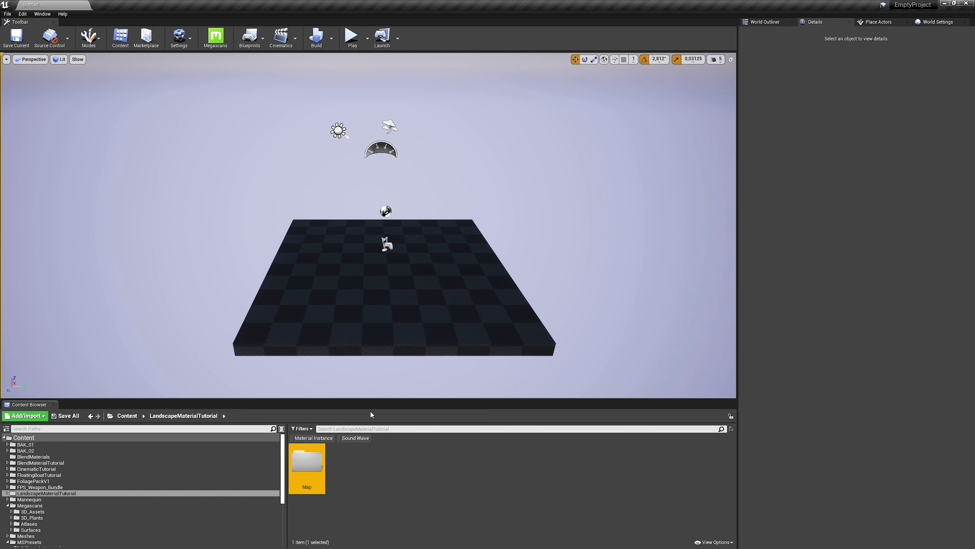
Step: Delete the template floor mesh from the level
click(413, 311)
right_drag(413, 311, 334, 353)
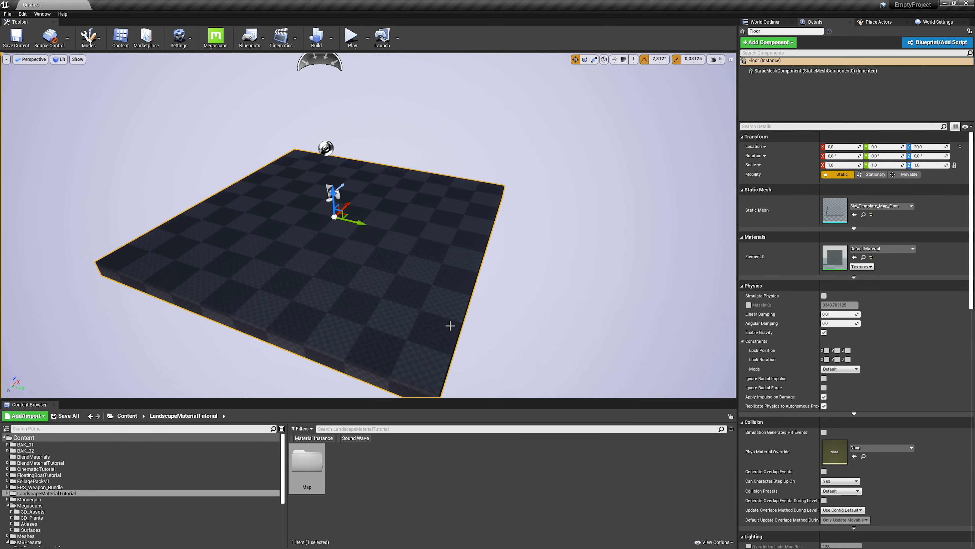
key(Delete)
mouse_move(404, 264)
right_down()
mouse_move(406, 238)
mouse_move(411, 254)
right_up()
Step: Switch to Landscape mode and set the new landscape's number of components to 1 x 1
click(97, 47)
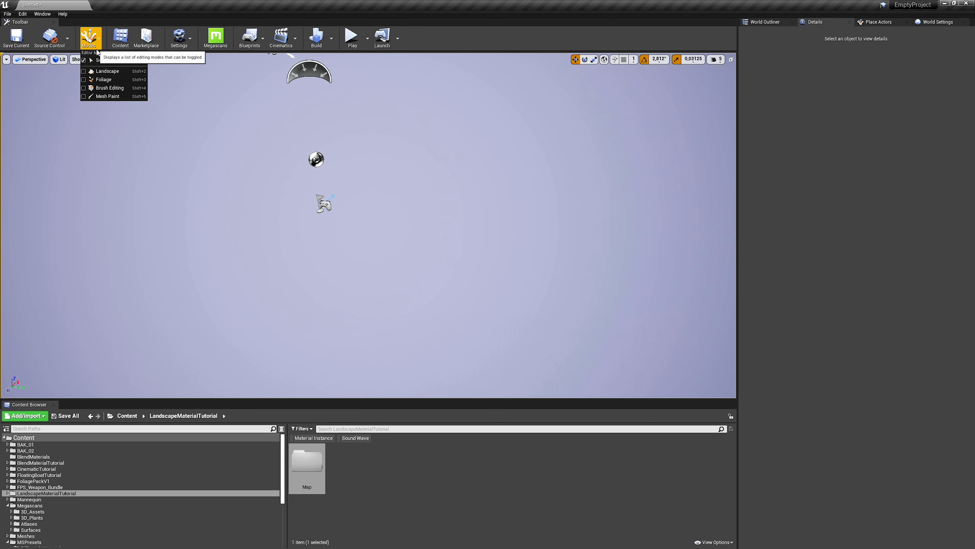
click(121, 72)
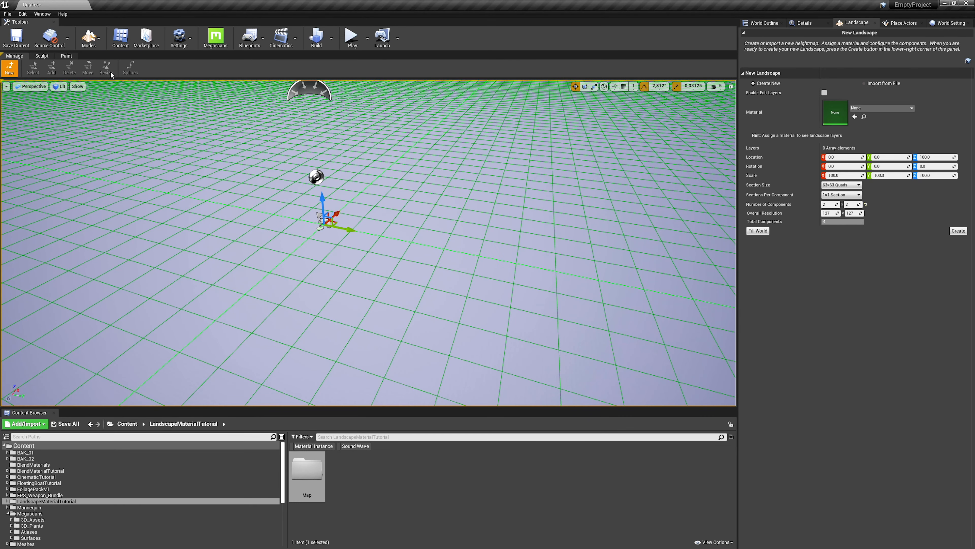
right_drag(545, 257, 516, 253)
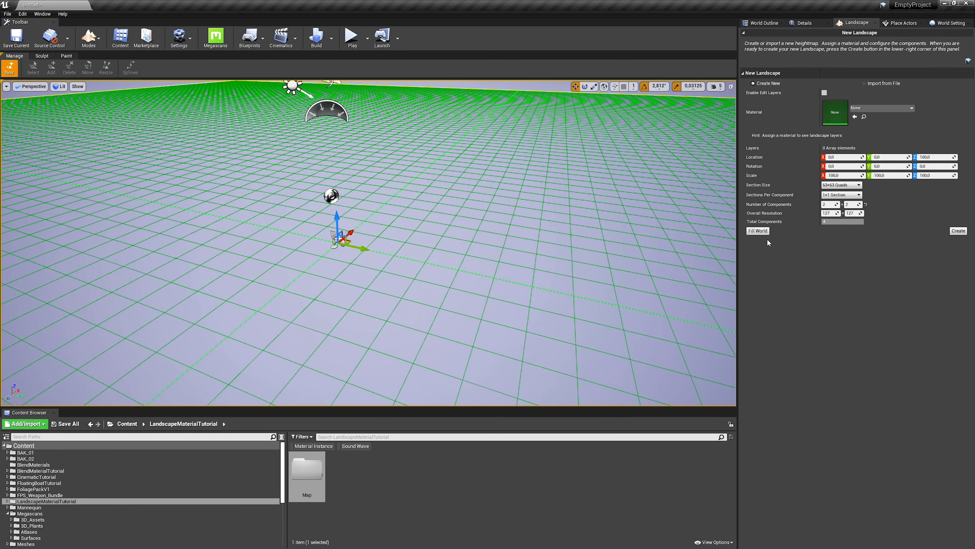
click(829, 205)
text(1)
click(851, 204)
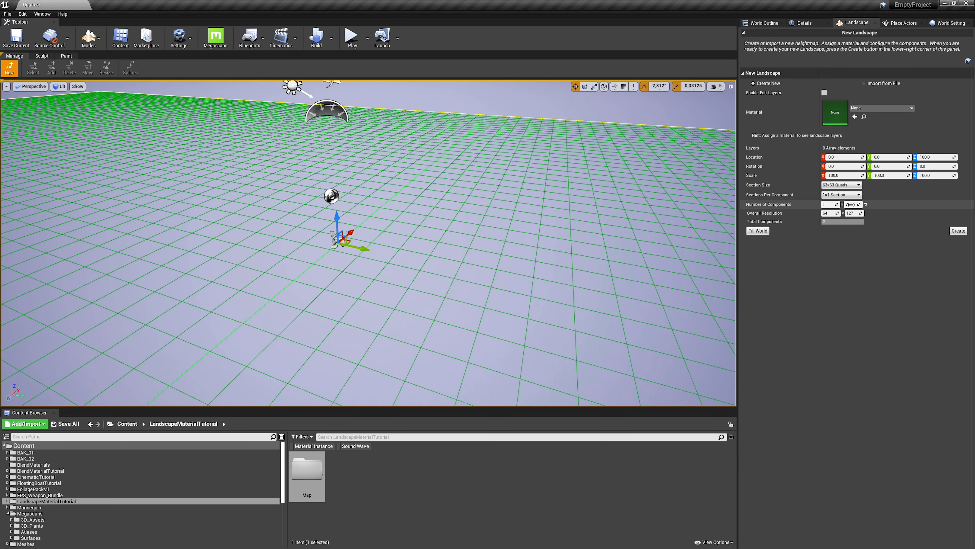
text(1)
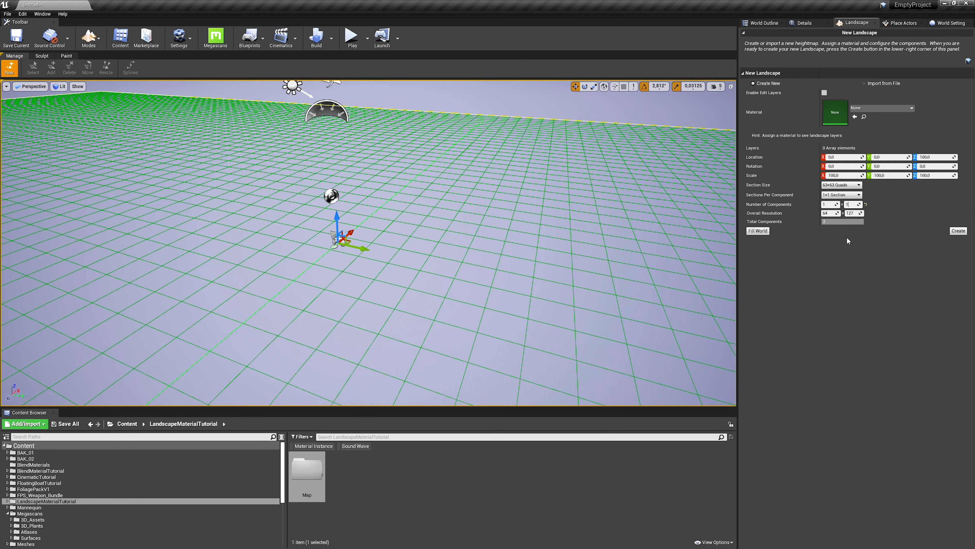
click(847, 237)
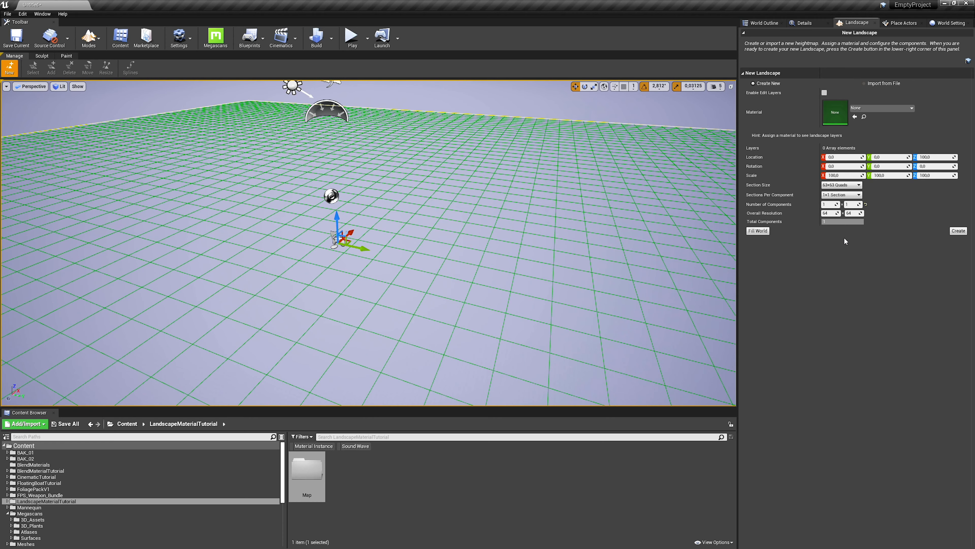
Step: Lower the new landscape to a Z location of about -31 and create it
right_drag(499, 251, 560, 247)
key(a)
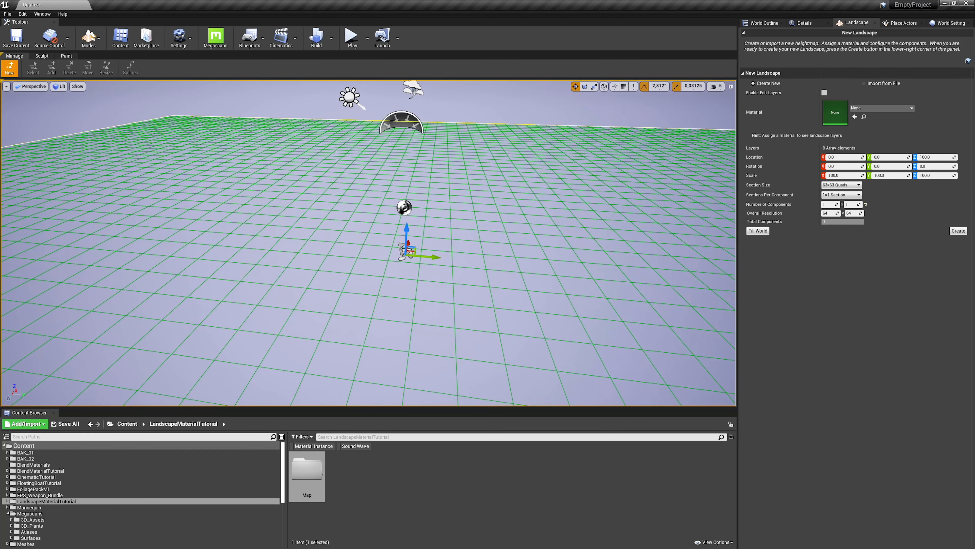
drag(410, 229, 411, 263)
key(d)
right_drag(411, 264, 376, 265)
right_drag(506, 267, 499, 281)
key(w)
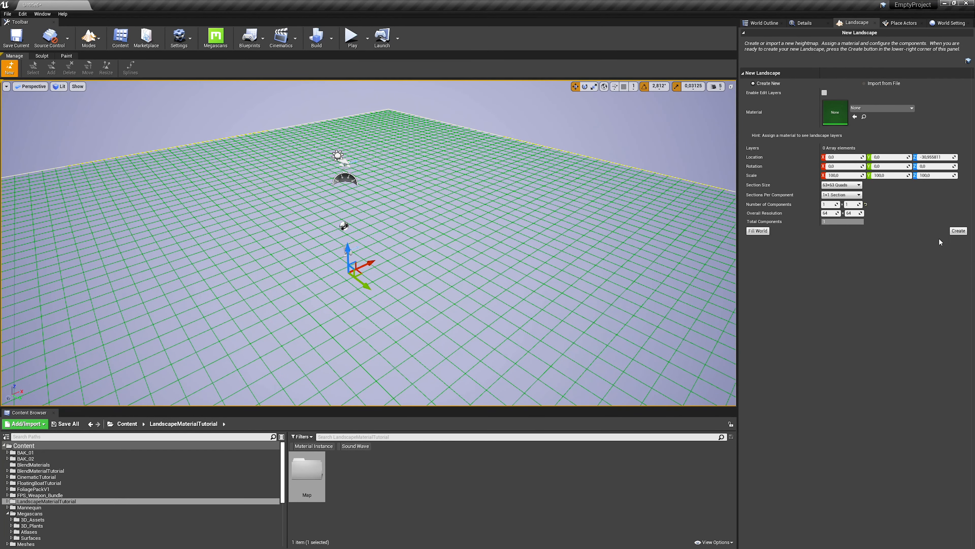
click(959, 231)
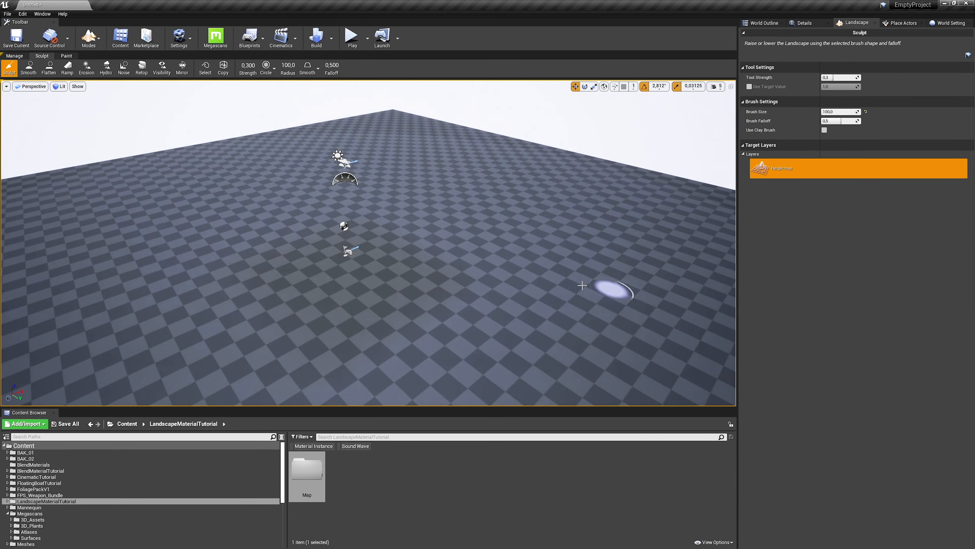
Step: Find the Post Process Volume among the placeable actors and place one on the landscape near the Player Start
key(a)
mouse_move(585, 287)
right_down()
mouse_move(615, 286)
mouse_move(584, 286)
right_up()
key(w)
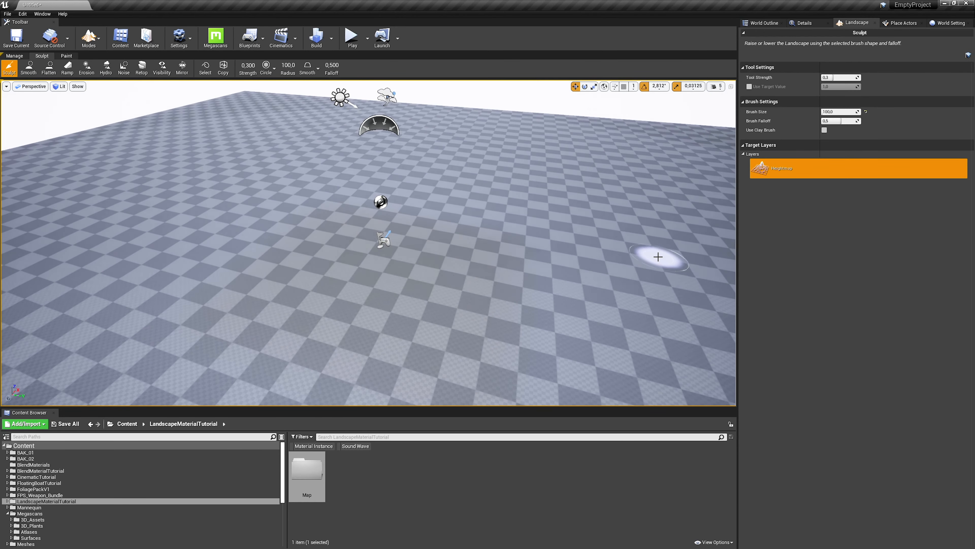
click(893, 26)
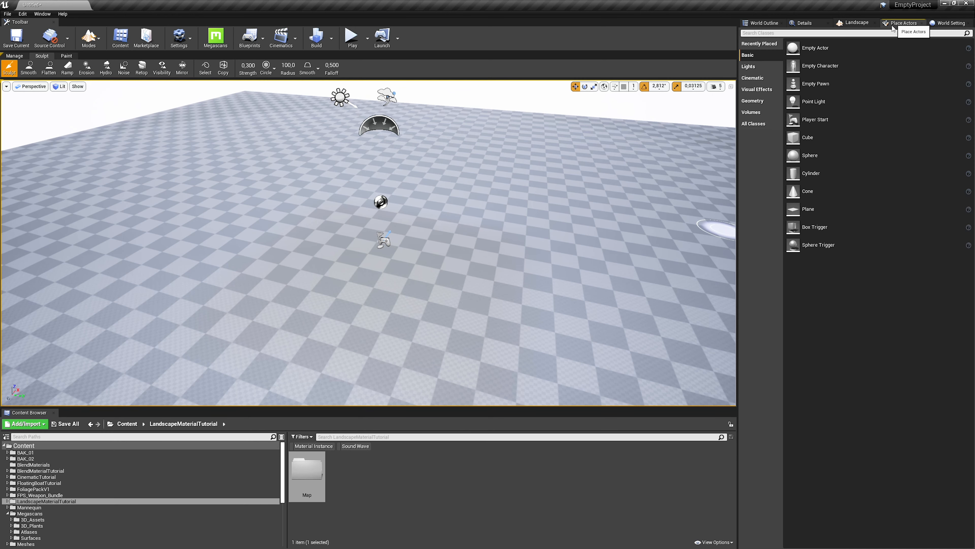
click(882, 33)
text(post pr)
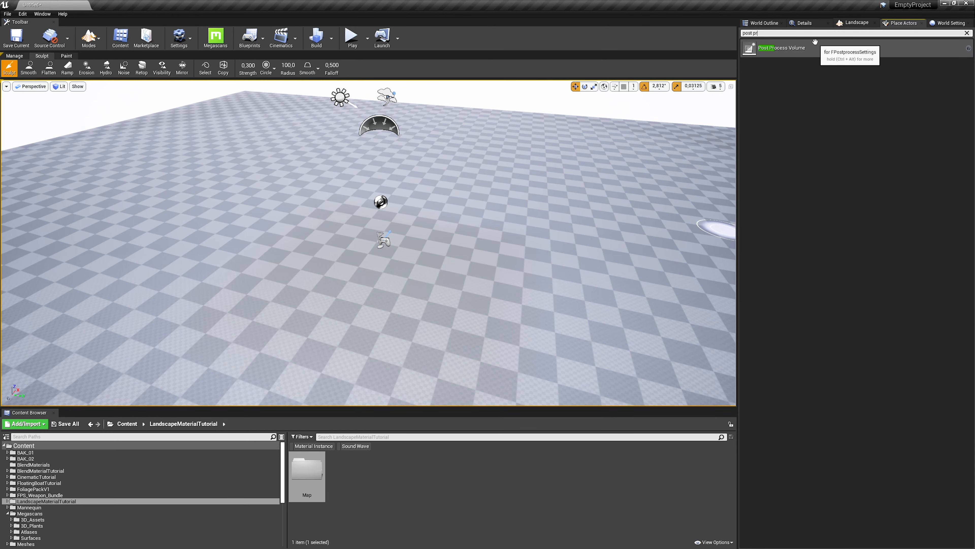
drag(810, 47, 440, 360)
right_drag(441, 360, 440, 274)
key(d)
key(s)
key(w)
key(a)
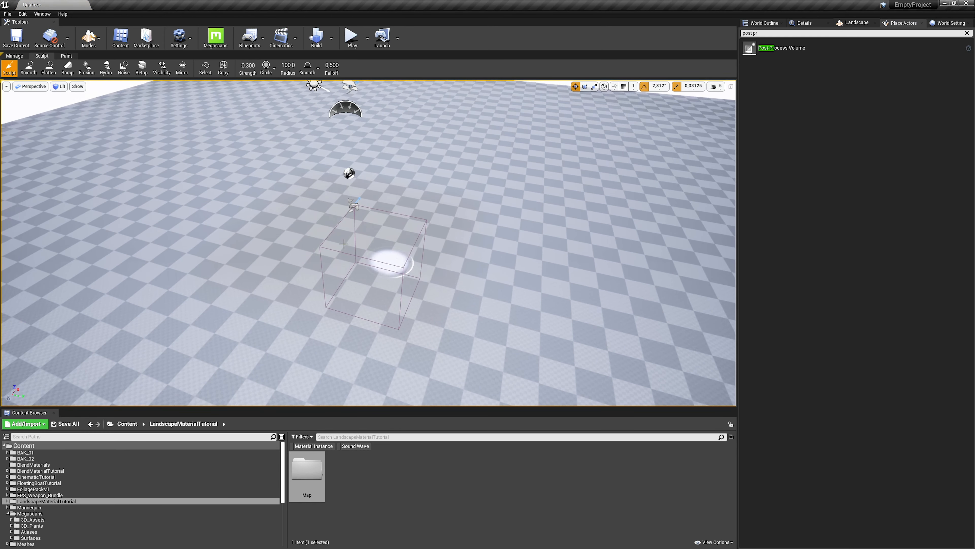
Step: Return to Select mode and enable Infinite Extent (Unbound) on the Post Process Volume
click(90, 38)
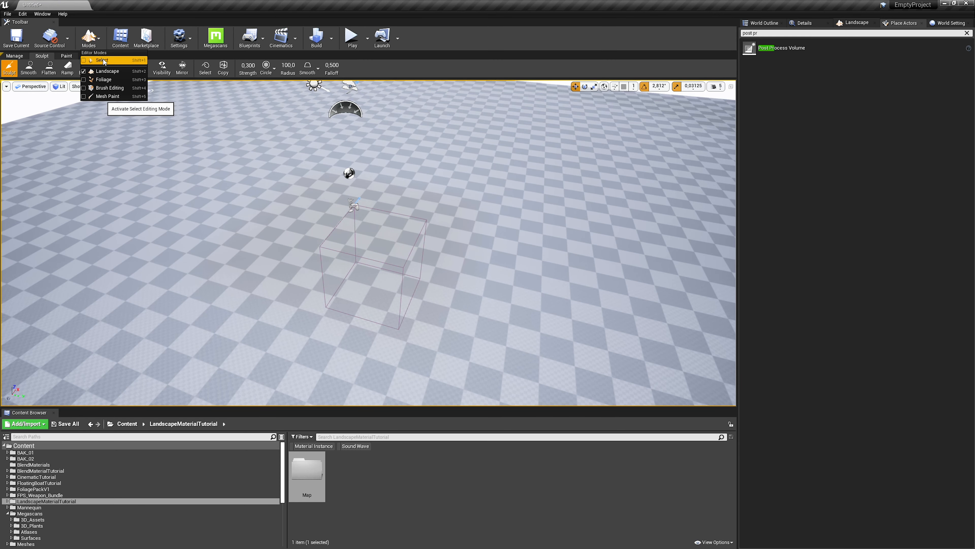
click(103, 61)
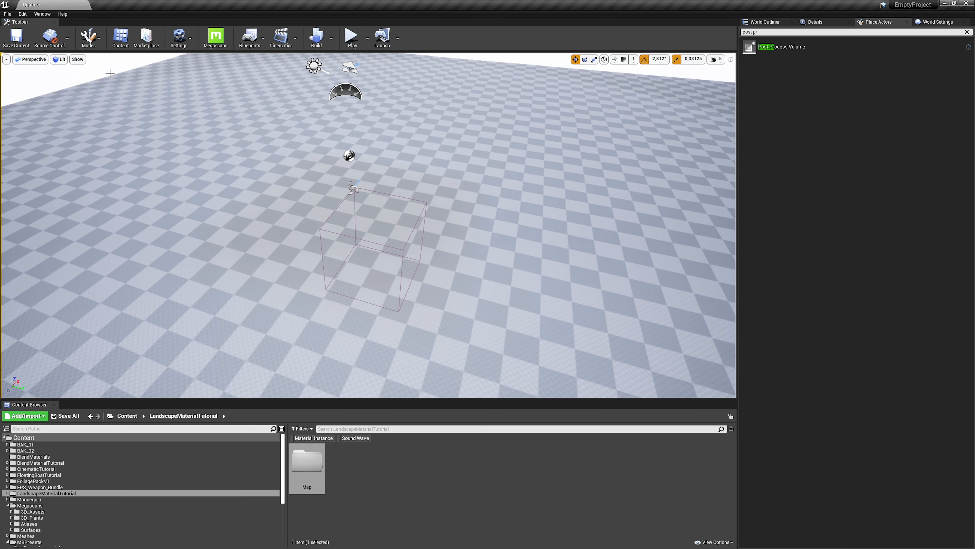
click(340, 233)
click(825, 23)
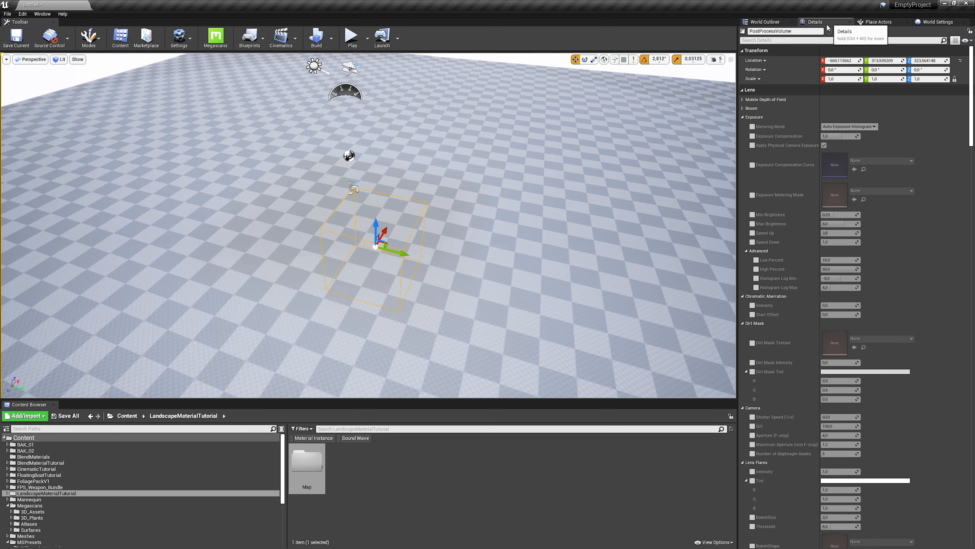
click(823, 40)
text(unbou)
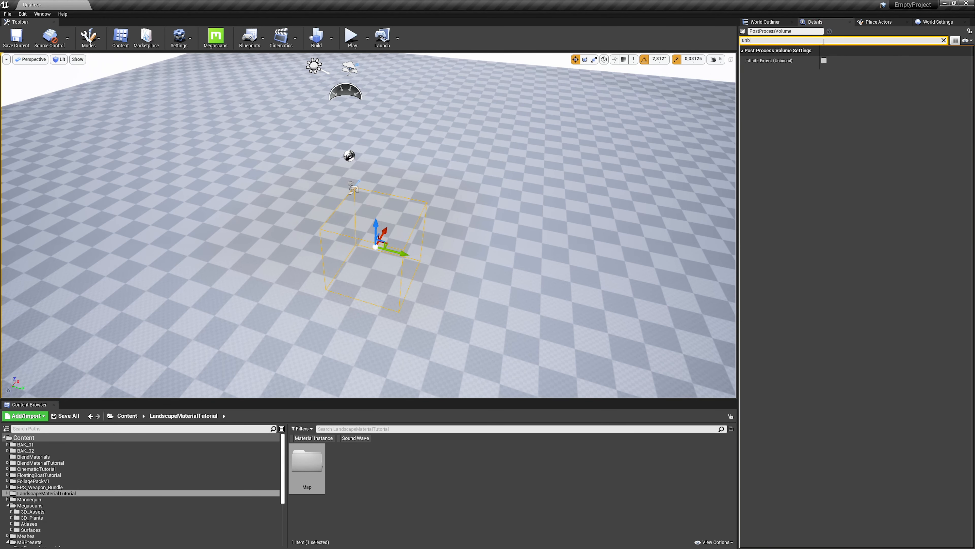
click(824, 61)
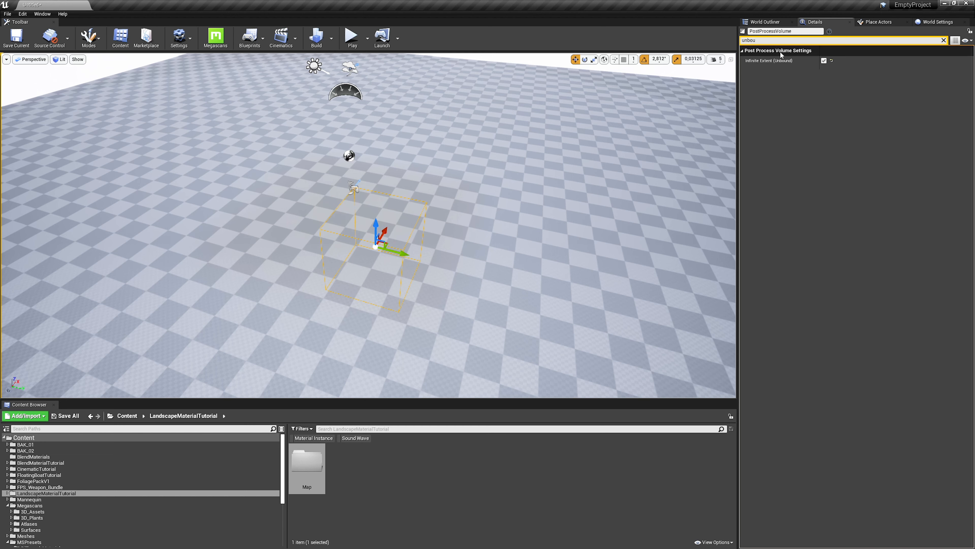
Step: Enable the Post Process Volume's exposure Min Brightness and Max Brightness overrides and set both to 1
click(746, 40)
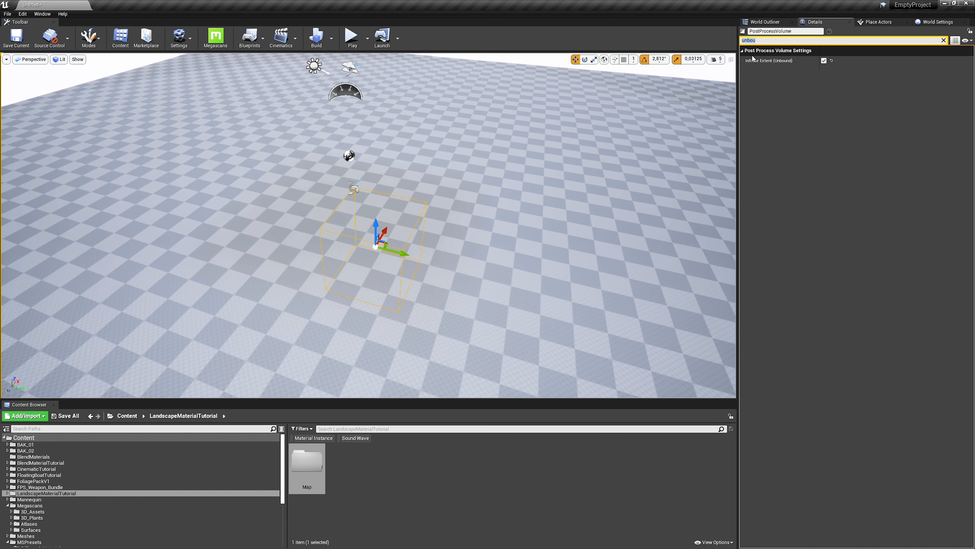
text(expo)
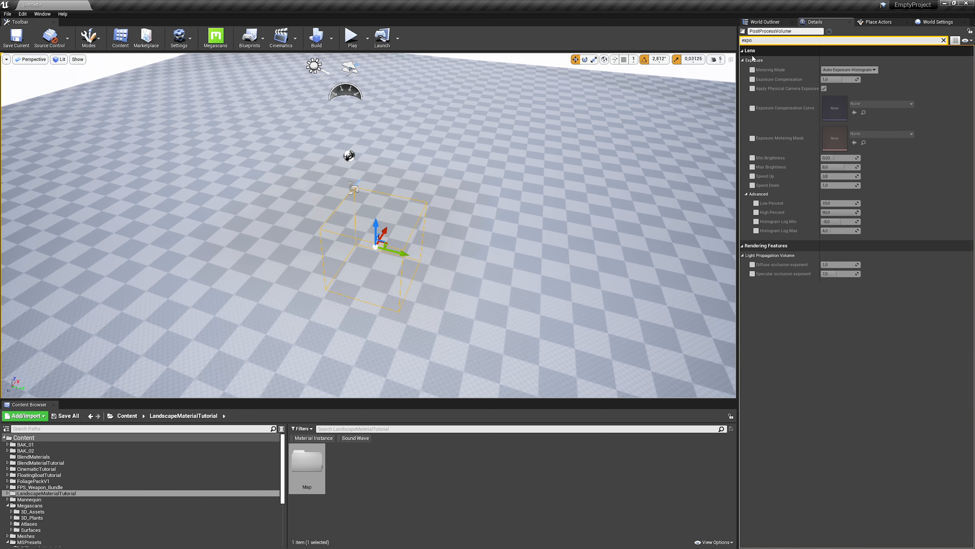
text(sure)
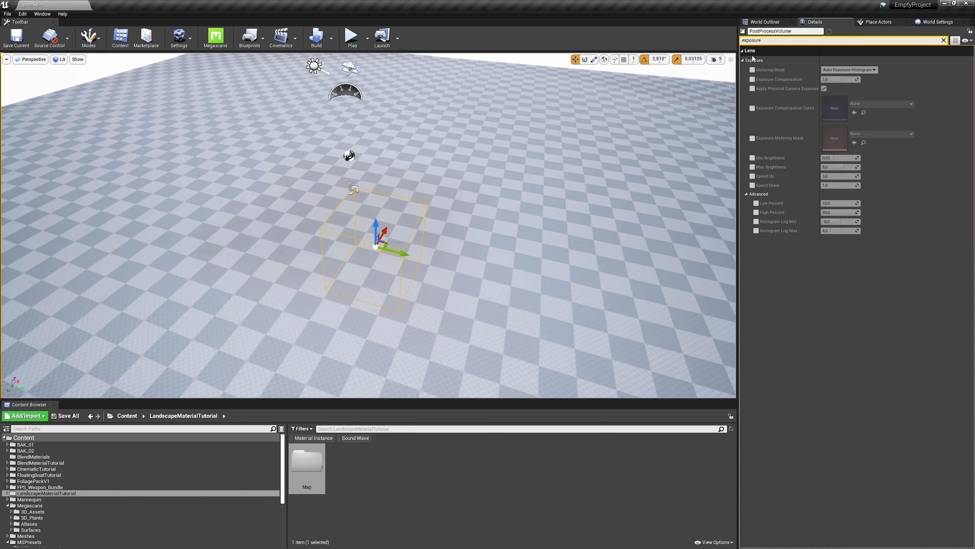
click(752, 157)
click(752, 166)
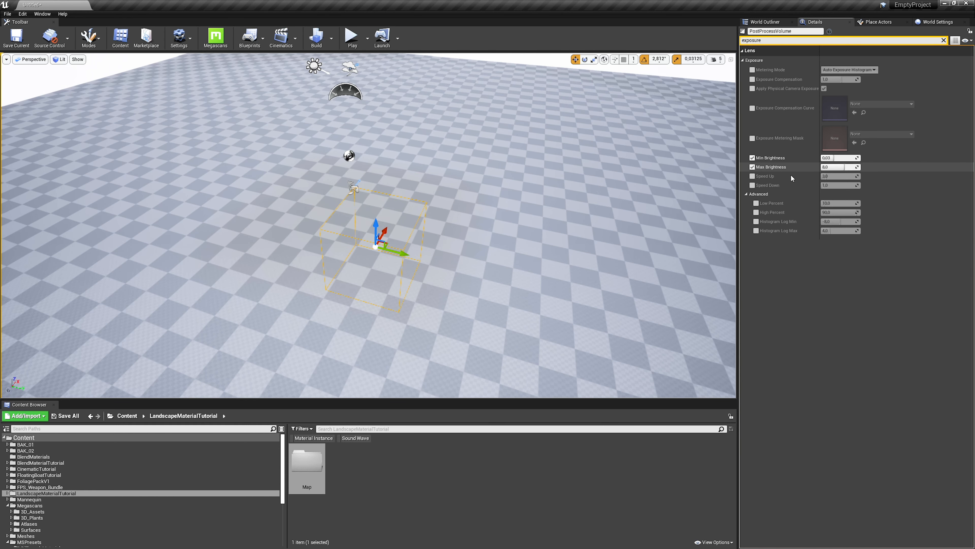
click(834, 168)
text(1)
click(835, 158)
text(1)
key(Return)
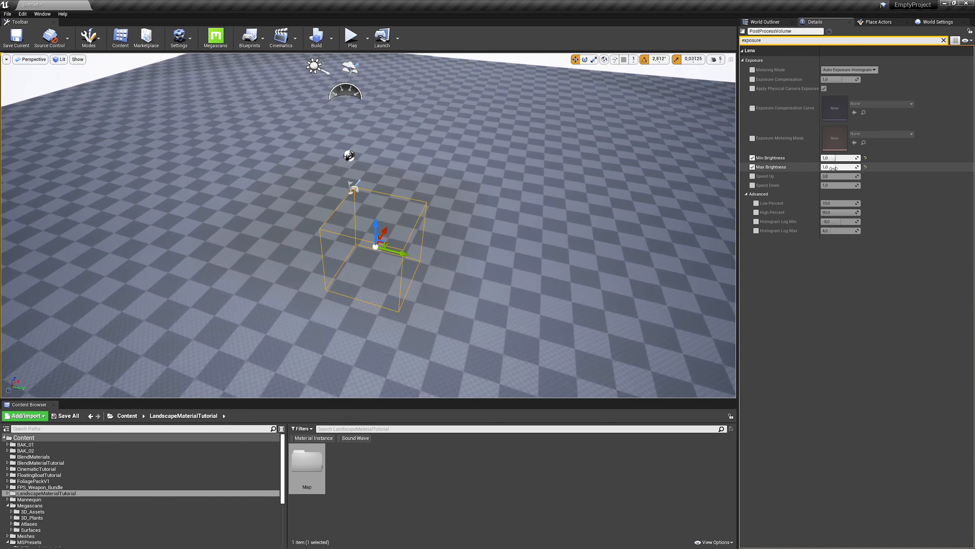
Step: Select the Player Start and snap it down onto the landscape surface
right_drag(601, 219, 387, 196)
click(387, 197)
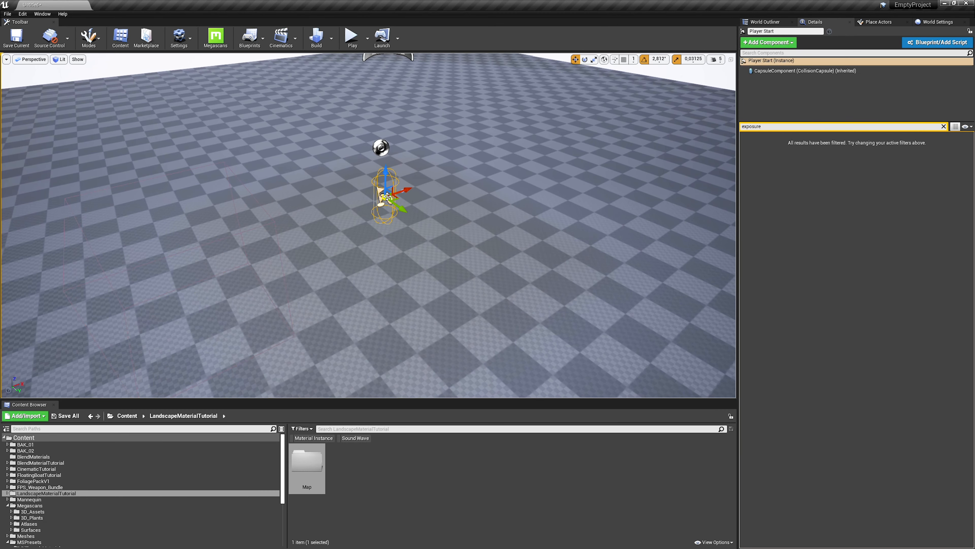
right_drag(448, 220, 390, 194)
key(q)
key(w)
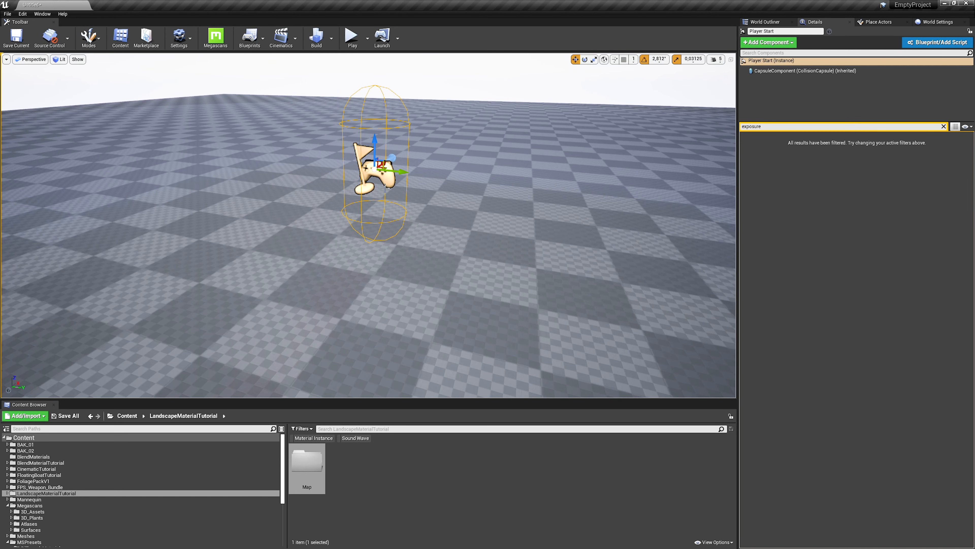
key(End)
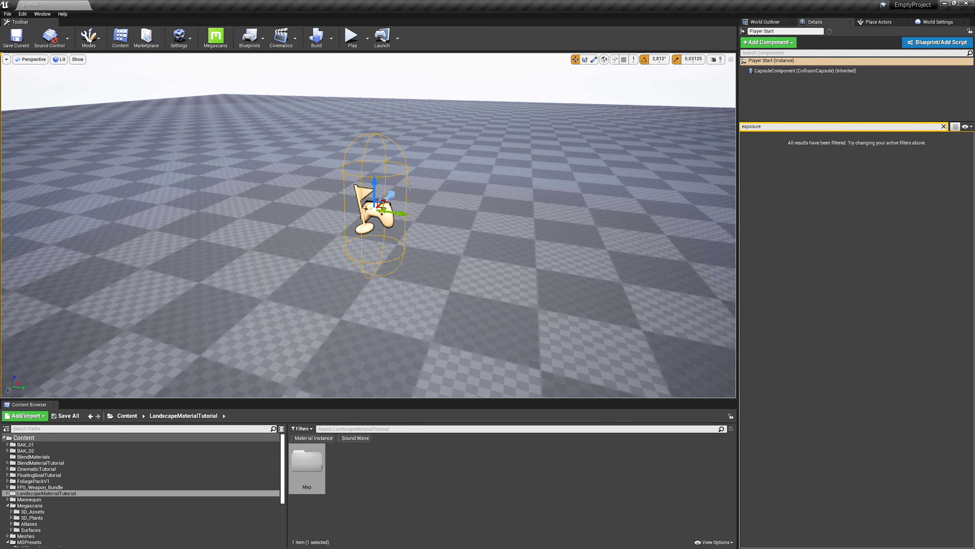
right_drag(409, 186, 418, 184)
Step: Save the level as LandscapeMatMap in the LandscapeMaterialTutorial/Map folder
click(16, 38)
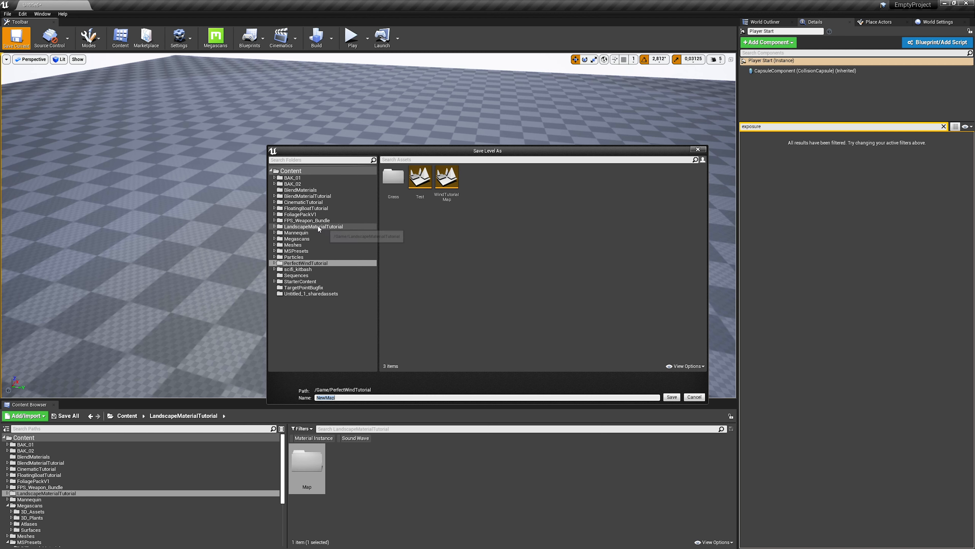
click(318, 226)
double_click(393, 177)
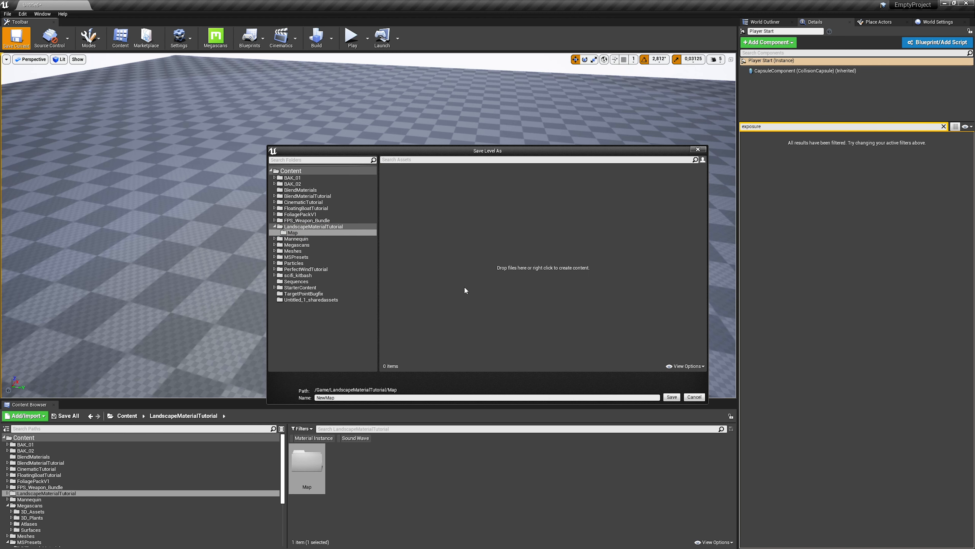
drag(339, 398, 316, 396)
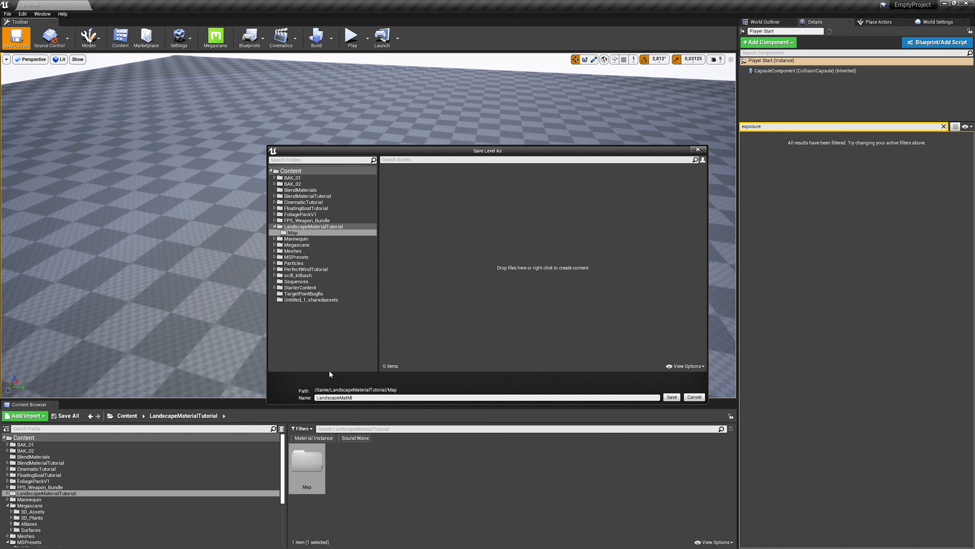
click(671, 397)
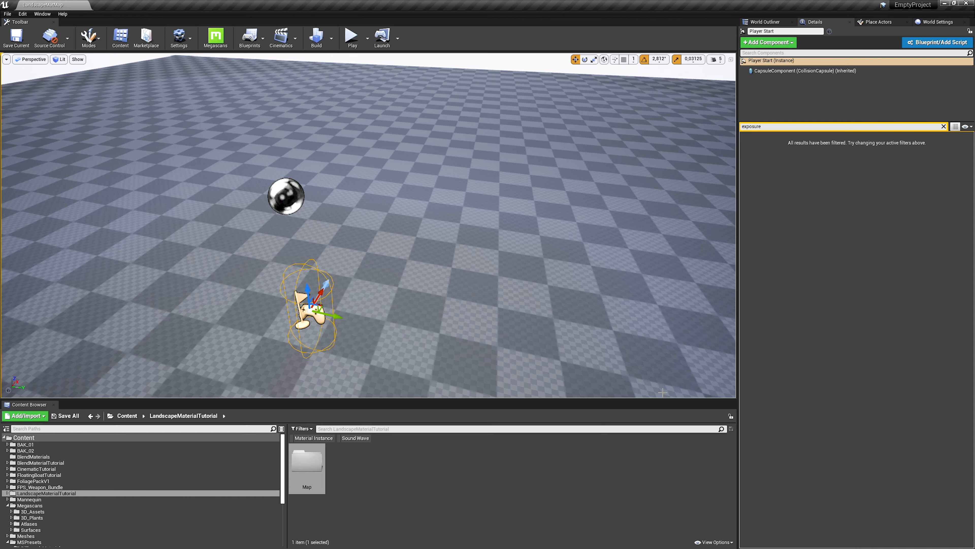
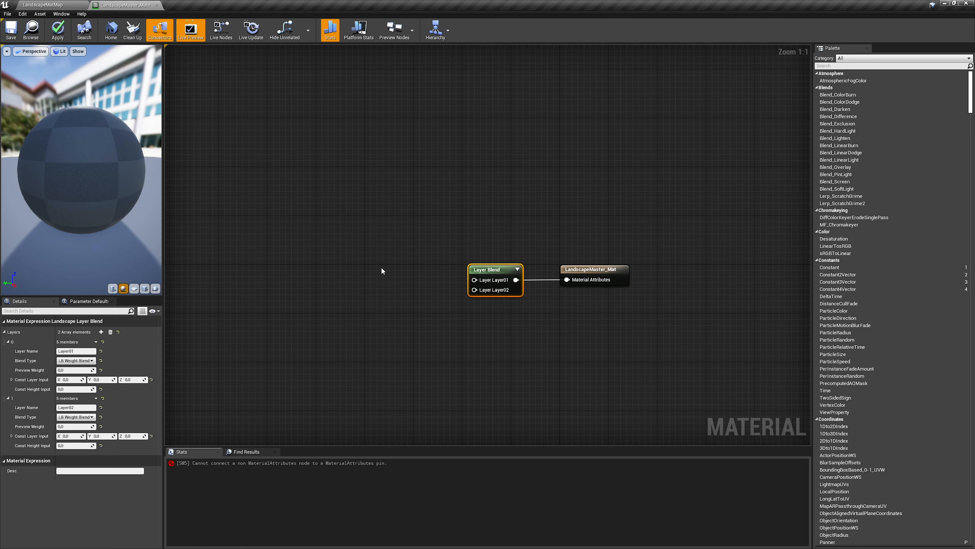
Step: Apply the LandscapeMaster_Mat changes, choosing to continue despite the compilation errors, and save the material
click(60, 31)
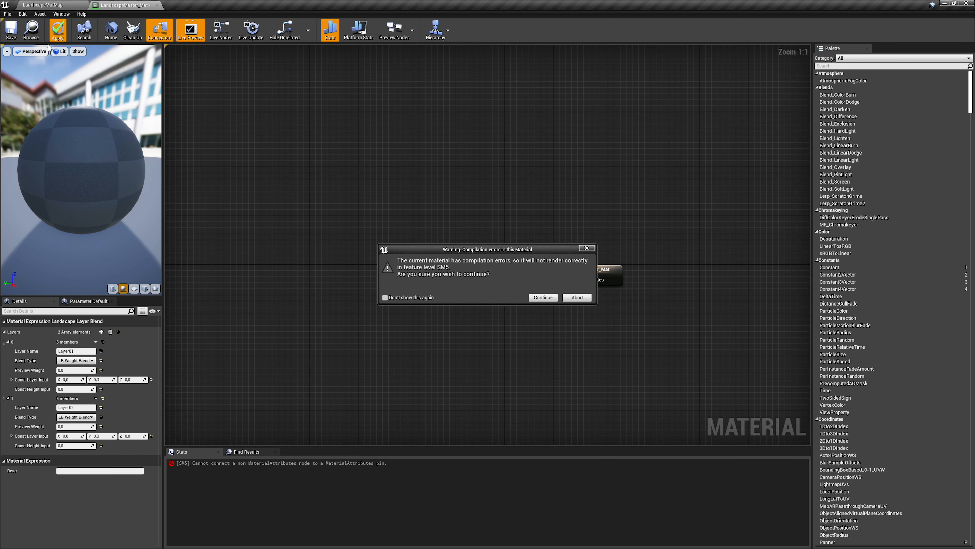
click(545, 299)
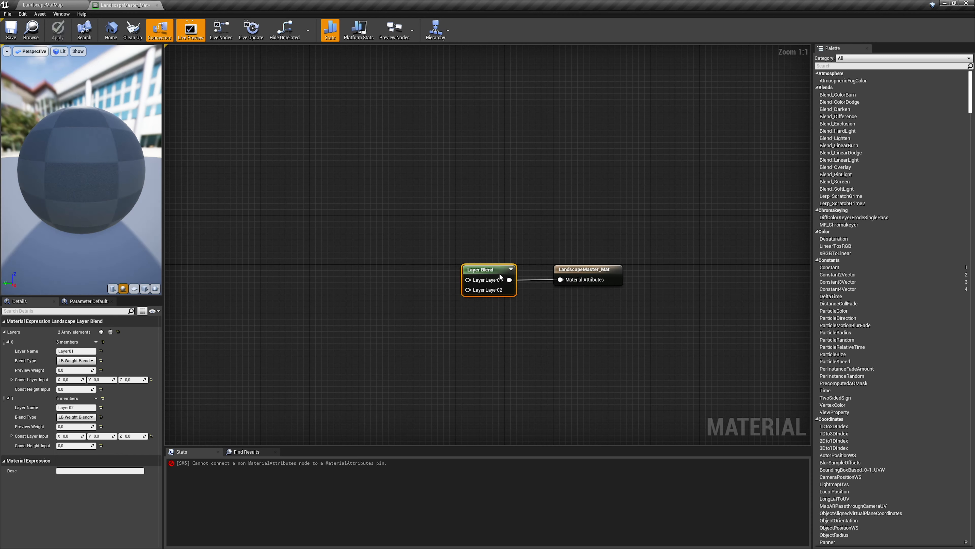
click(11, 29)
Step: Open the MS_DefaultMaterial_Displacement material from the MSPresets/MS_DefaultMaterial_Displacement folder
click(42, 5)
scroll(79, 466, down, 5)
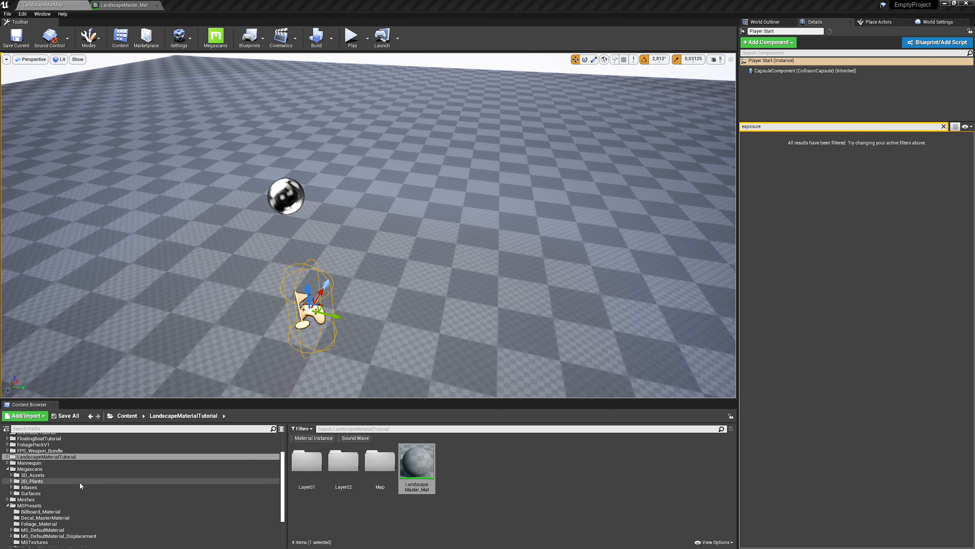
click(74, 481)
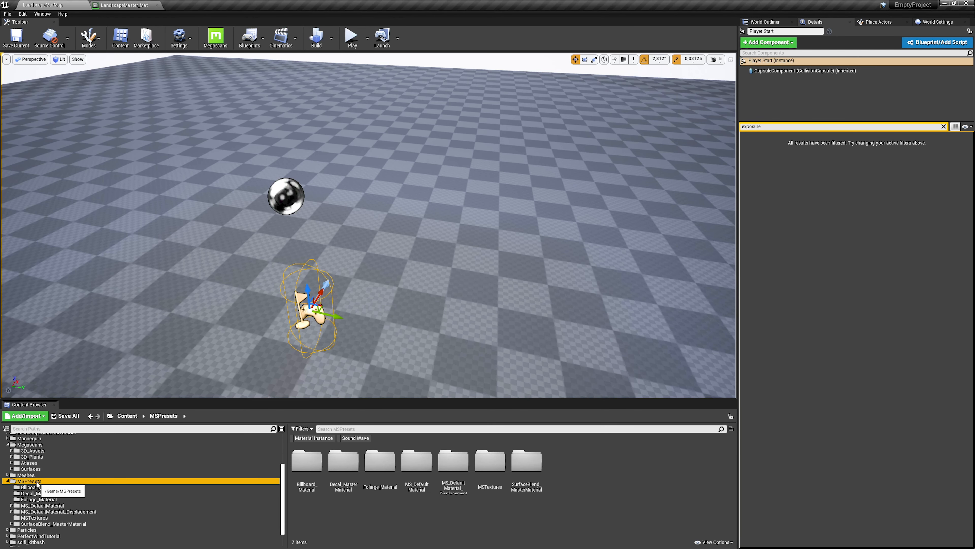
click(53, 512)
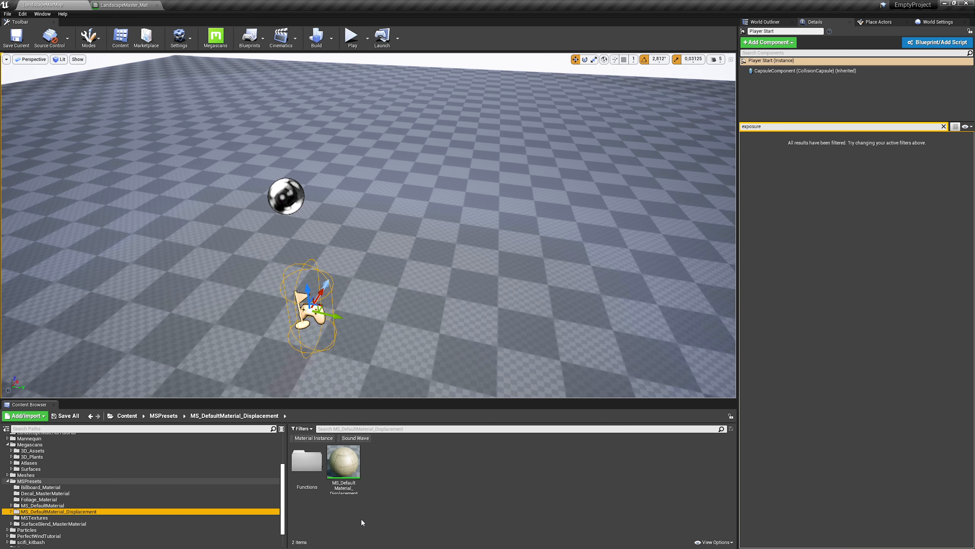
click(354, 472)
double_click(355, 472)
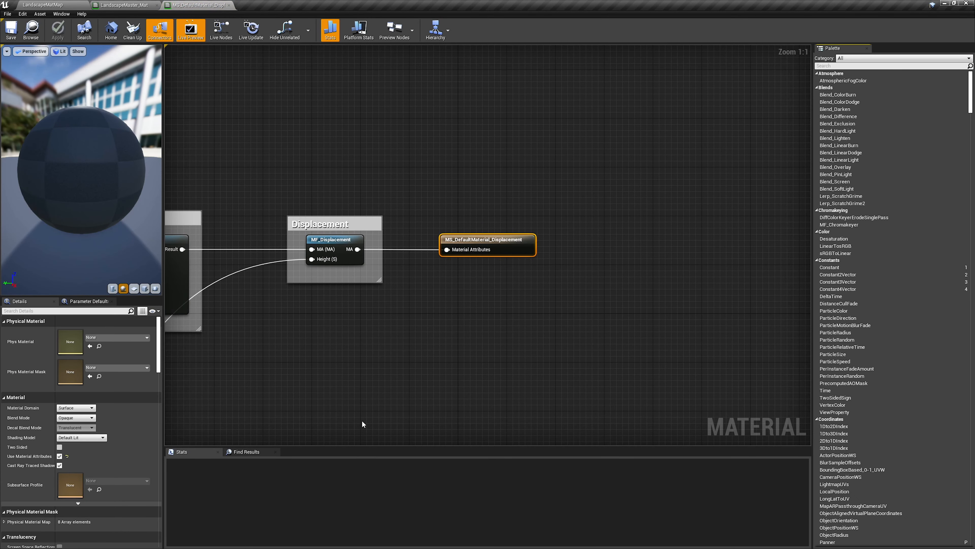
Step: Select and copy all Tiling, Textures, Adjustments and Displacement nodes of the displacement material, leaving out its main material node
scroll(305, 386, down, 3)
right_drag(401, 385, 706, 322)
scroll(700, 304, down, 2)
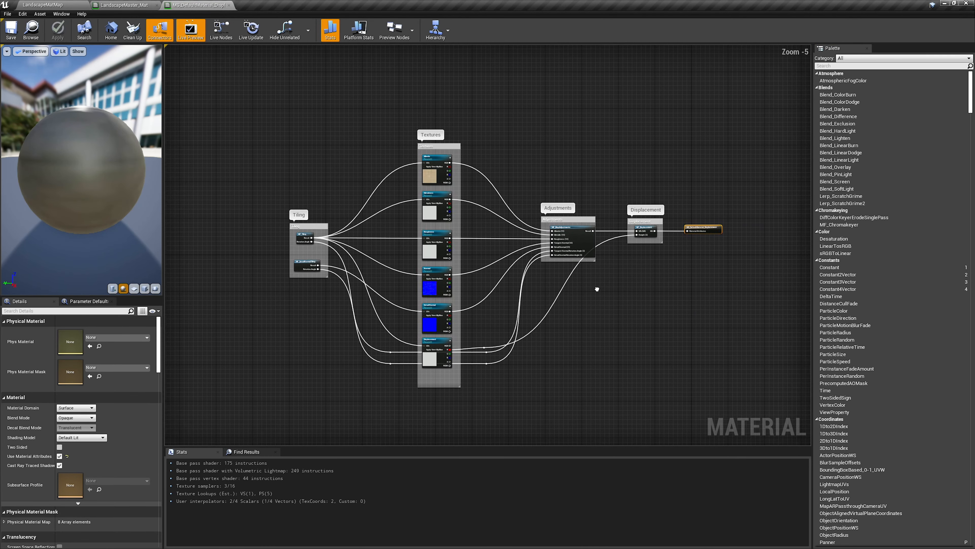
right_drag(612, 289, 597, 274)
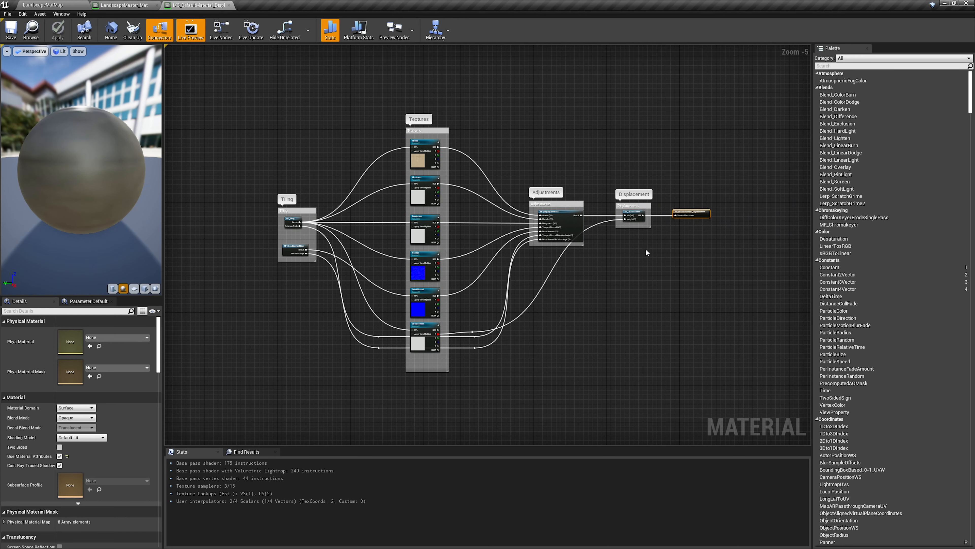
right_drag(645, 248, 638, 269)
drag(644, 103, 646, 192)
drag(668, 92, 229, 427)
drag(665, 157, 224, 436)
right_drag(558, 253, 590, 281)
scroll(537, 318, up, 1)
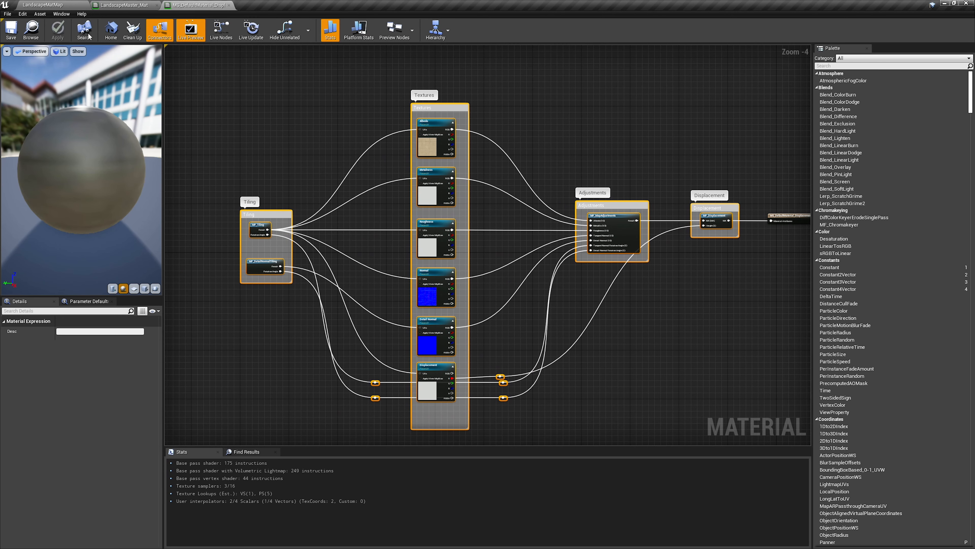
Step: Return to the level editor and open the Layer01 folder inside LandscapeMaterialTutorial
click(58, 3)
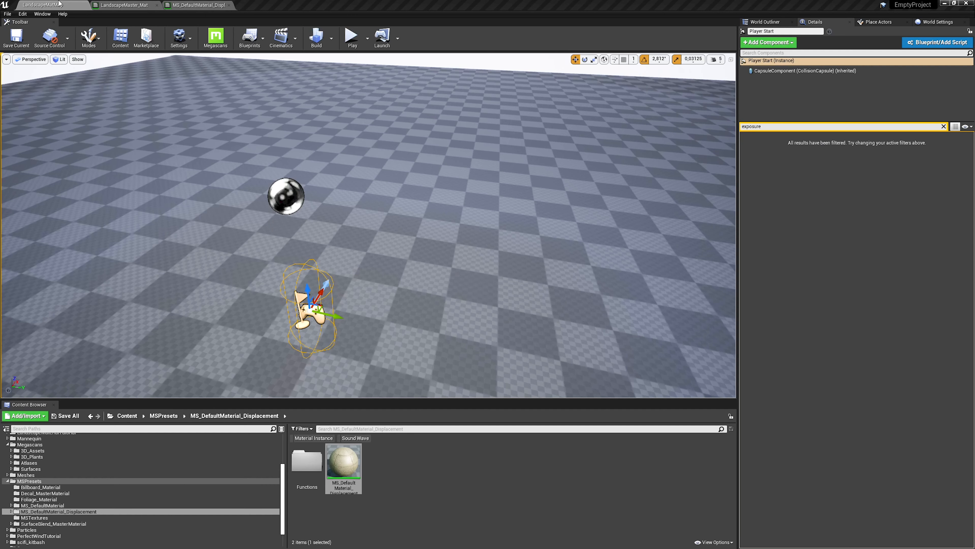
scroll(153, 502, up, 4)
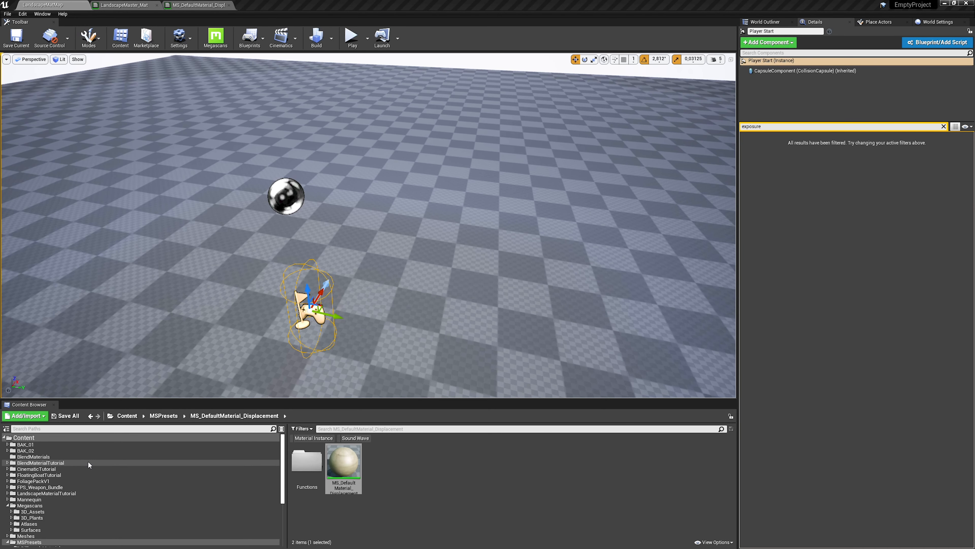
click(80, 494)
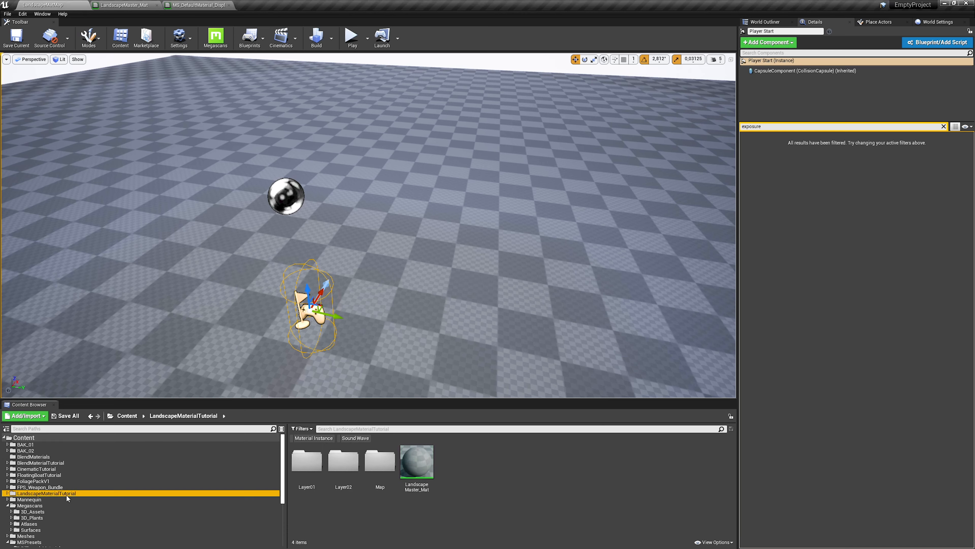
click(8, 494)
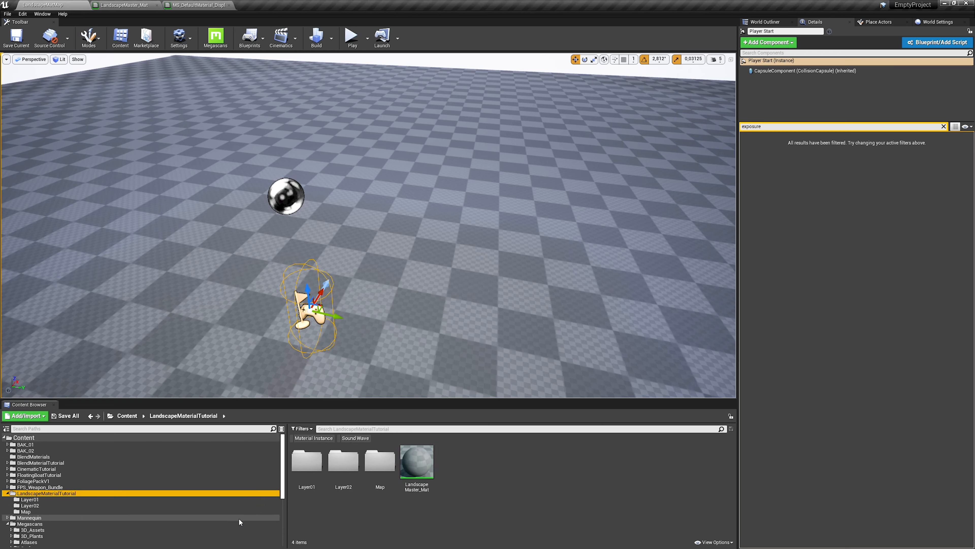
click(308, 469)
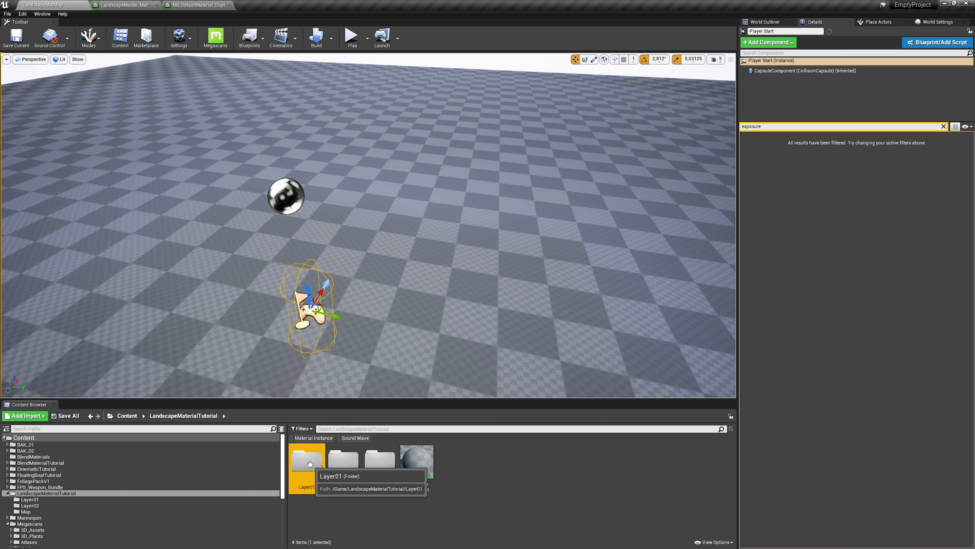
double_click(311, 464)
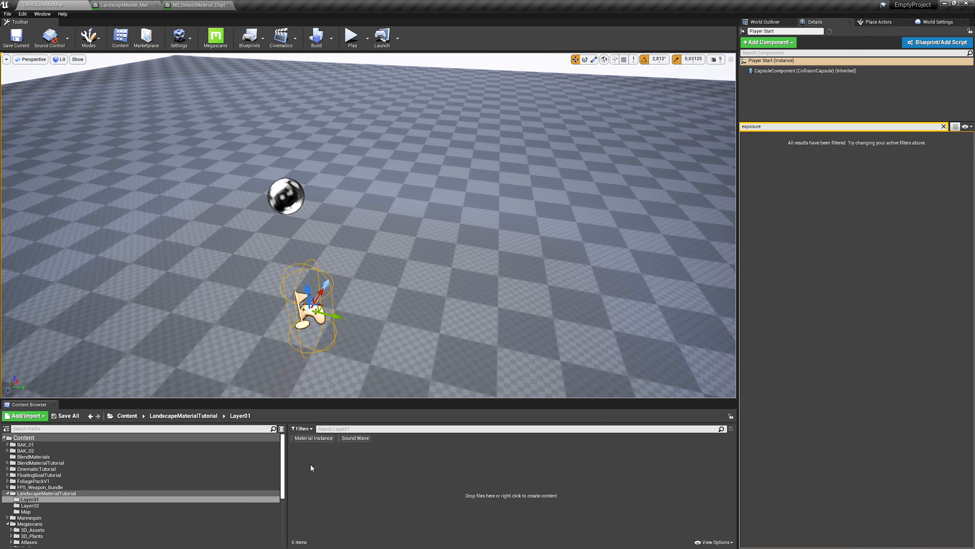
Step: Create a Material Function named Layer01 in the Layer01 folder
right_click(312, 467)
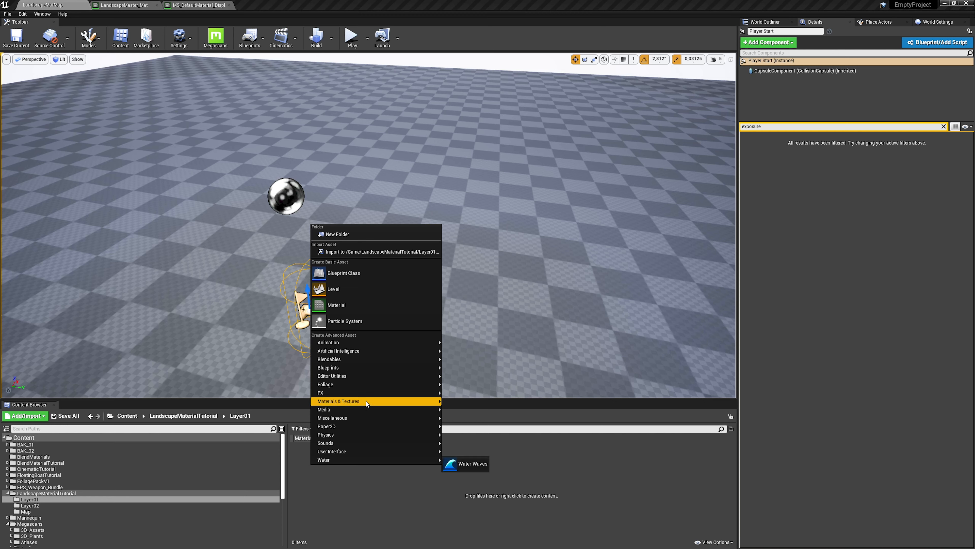
mouse_move(366, 403)
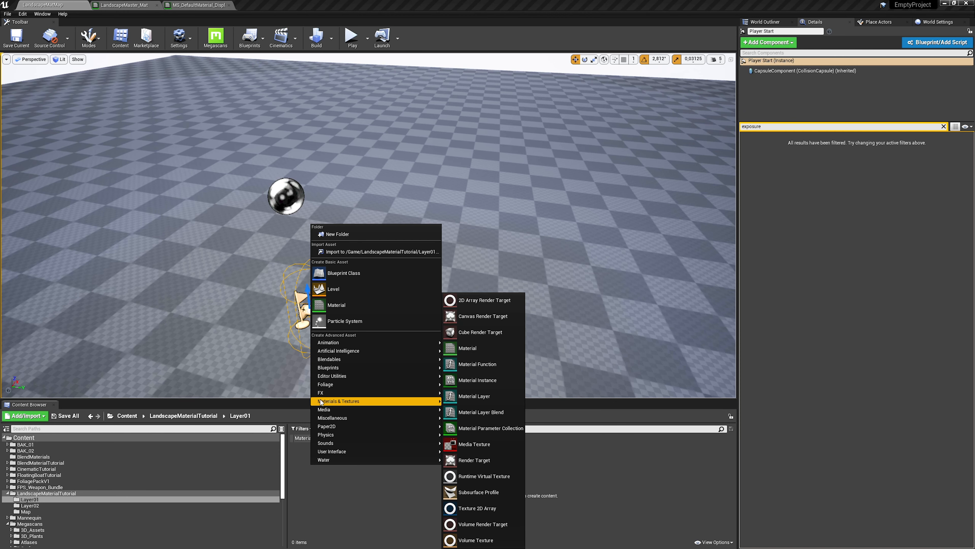
click(491, 365)
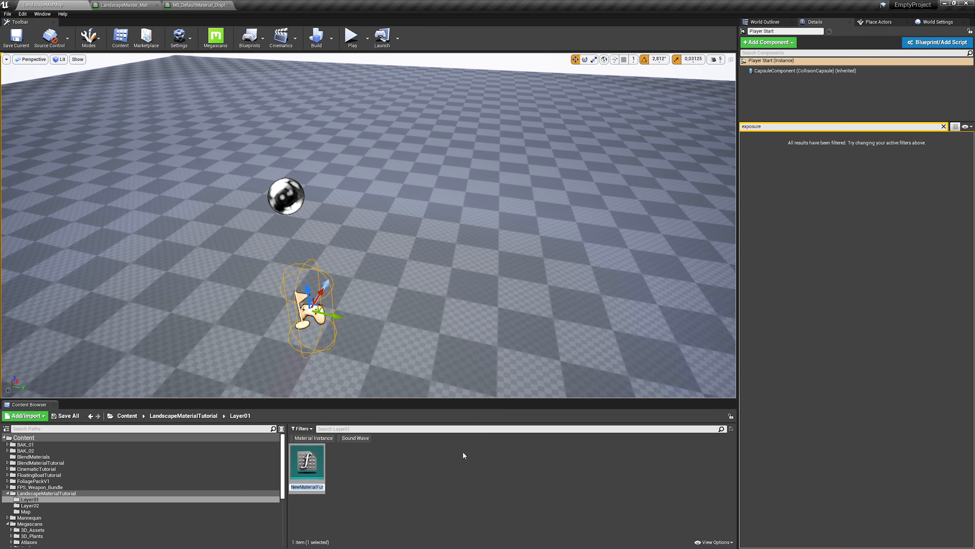
text(Layer01)
key(Return)
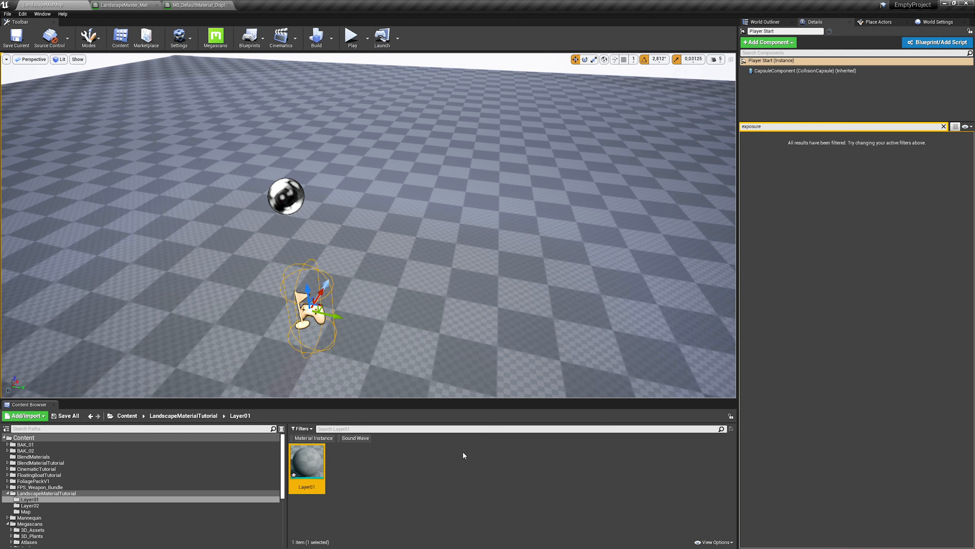
Step: Open the Layer01 material function and paste the copied node network beside its Output Result node
double_click(306, 463)
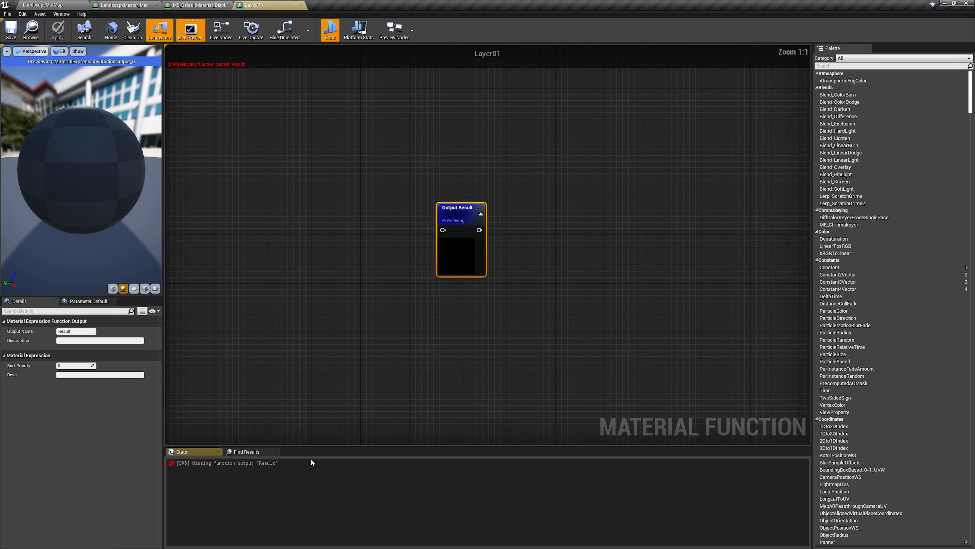
right_drag(370, 367, 659, 352)
scroll(657, 353, down, 5)
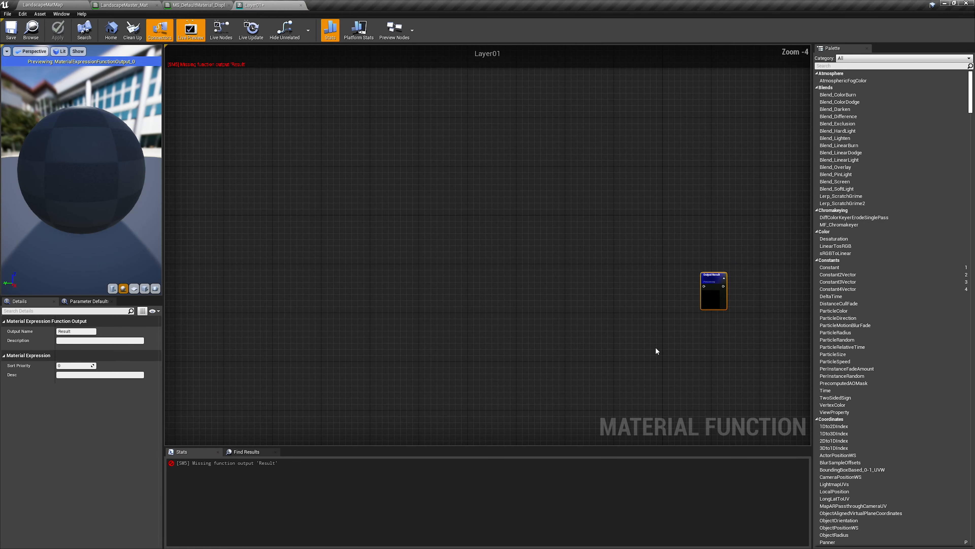
scroll(649, 331, up, 1)
key(ctrl+v)
right_drag(718, 305, 661, 262)
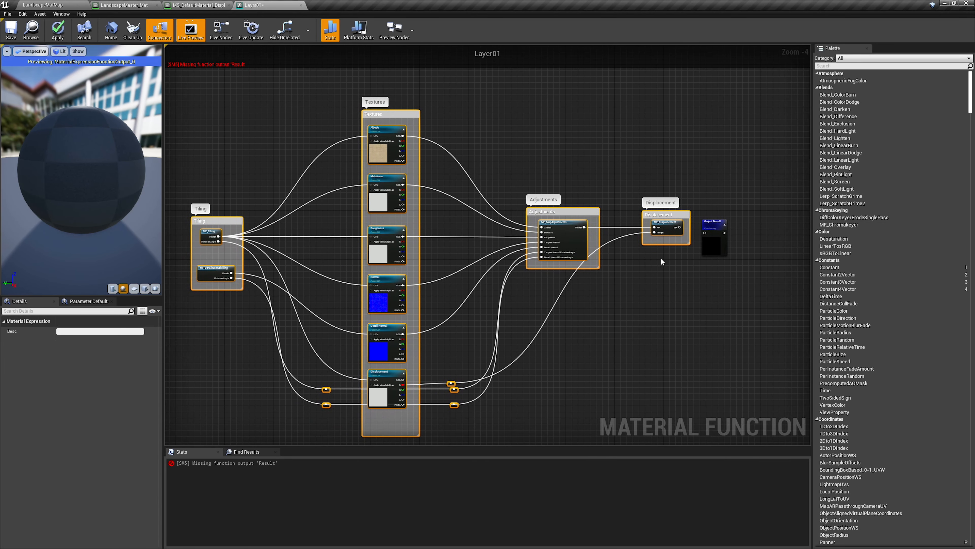
Step: Connect the MA output of MF_Displacement to Output Result and shift the pasted nodes to line up with it
drag(680, 227, 705, 234)
scroll(688, 236, up, 3)
right_drag(689, 236, 556, 287)
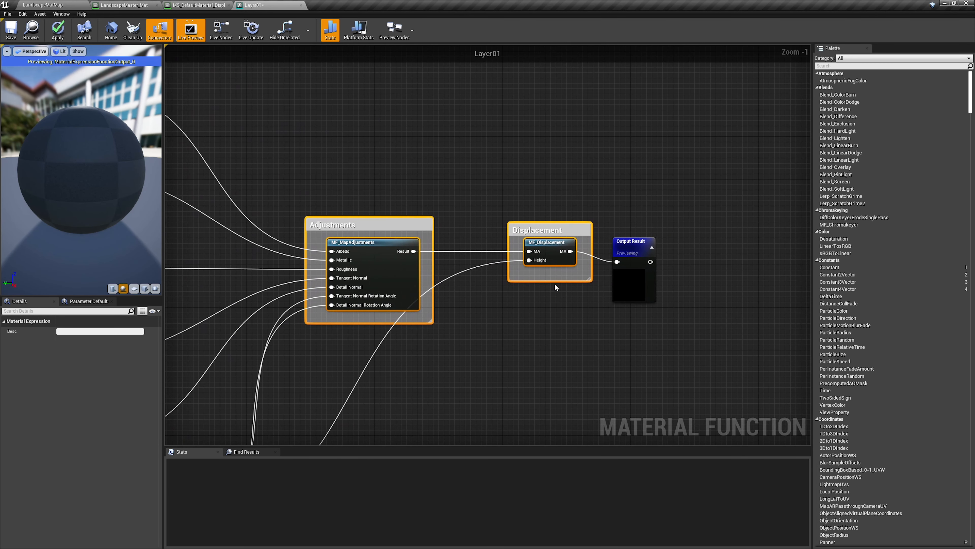
drag(570, 230, 573, 245)
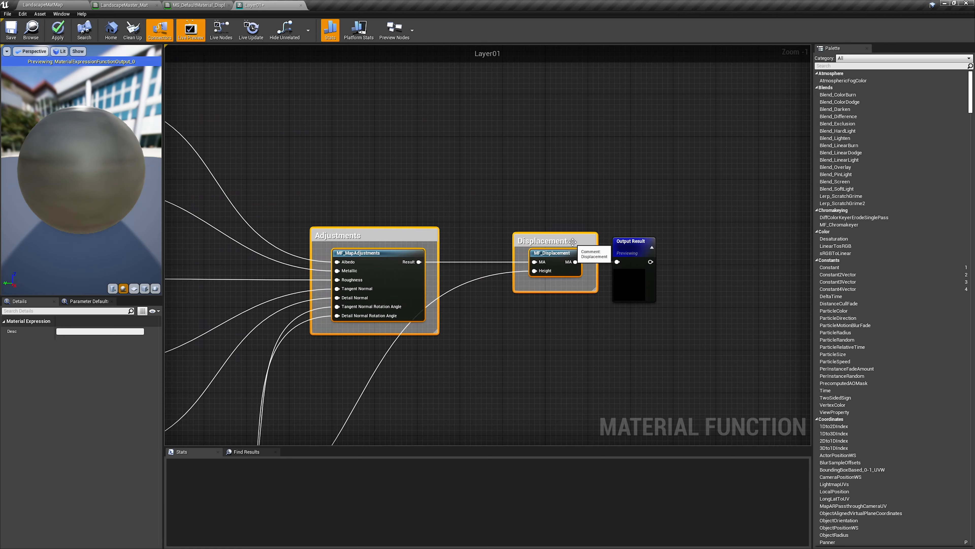
right_drag(574, 241, 756, 199)
scroll(652, 230, down, 3)
right_click(756, 199)
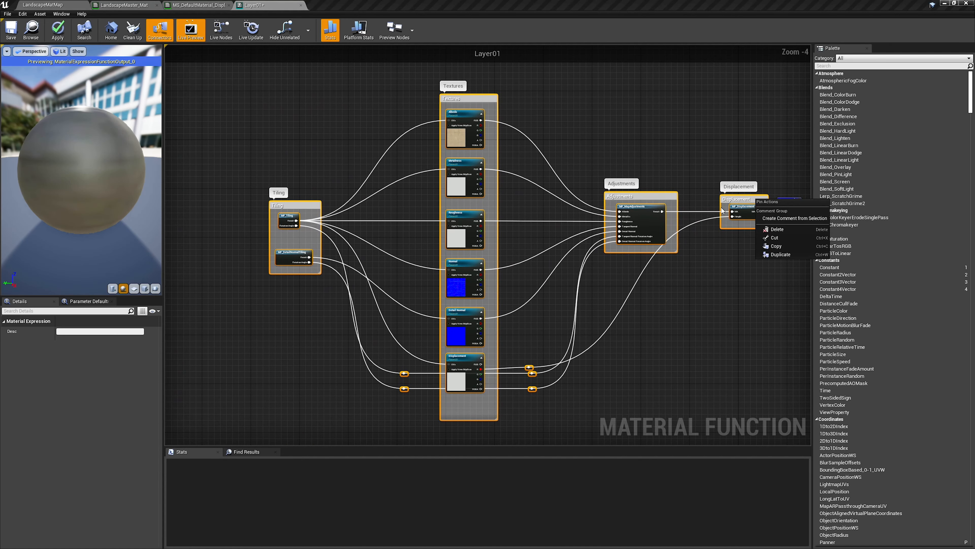
click(446, 225)
Step: Examine the MF_Tiling, MF_DetailNormalTiling, MF_MapAdjustments and MF_Displacement function nodes in the Layer01 graph
scroll(419, 252, up, 1)
right_drag(420, 252, 397, 288)
click(358, 239)
scroll(358, 297, up, 1)
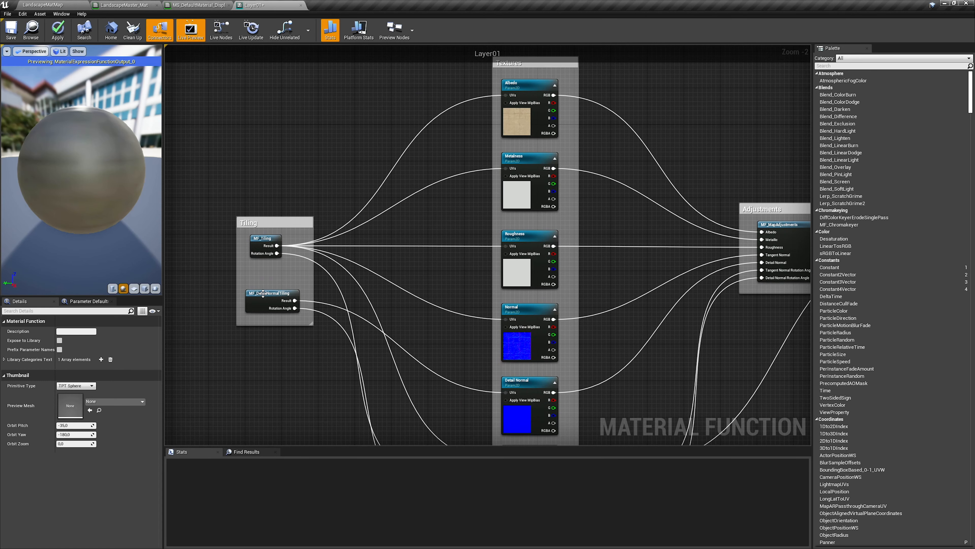
scroll(255, 279, up, 1)
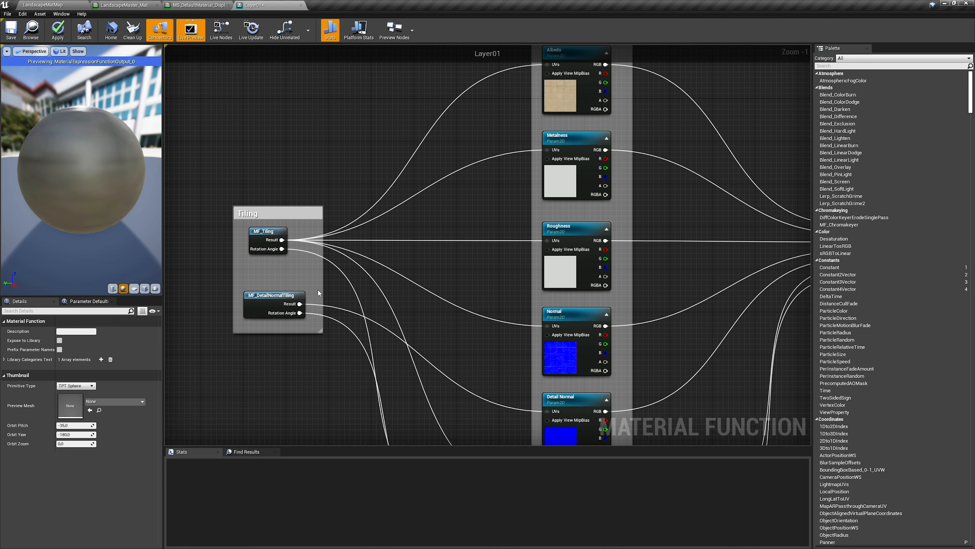
right_drag(280, 273, 316, 294)
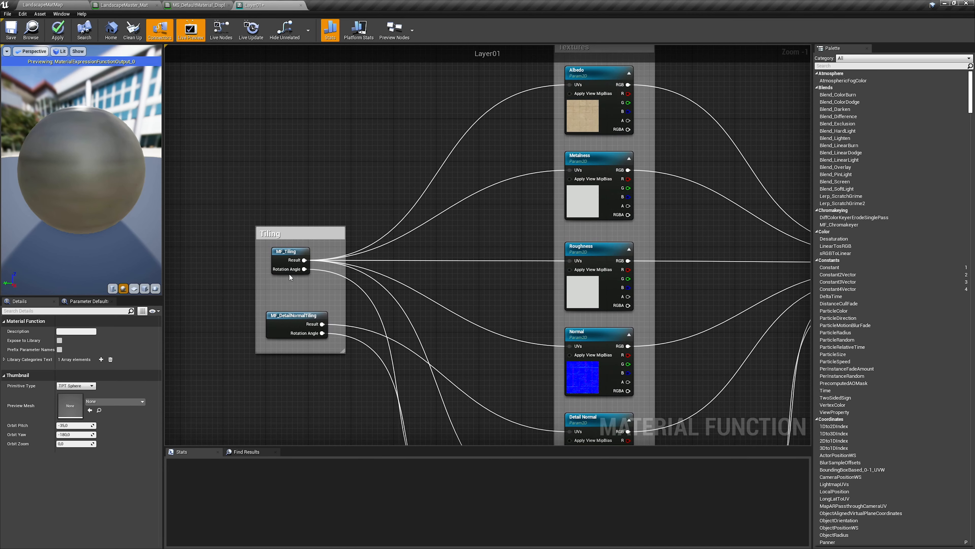
click(279, 257)
click(298, 325)
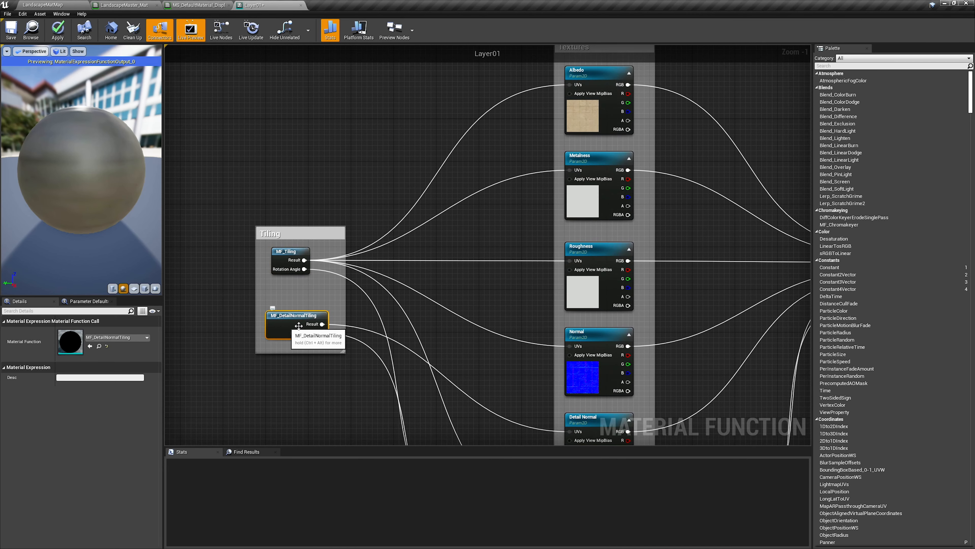
right_drag(495, 336, 185, 310)
scroll(307, 230, down, 1)
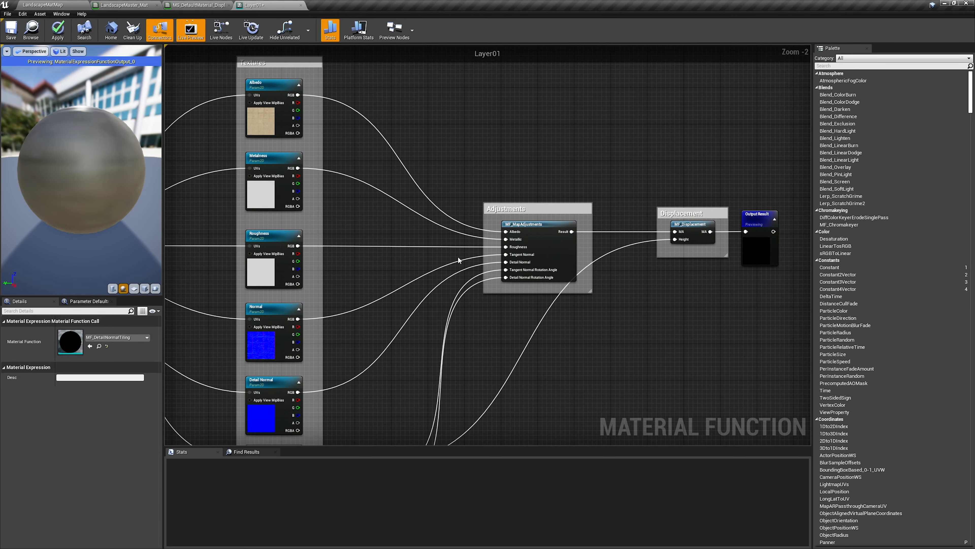
click(553, 242)
right_drag(553, 243, 434, 279)
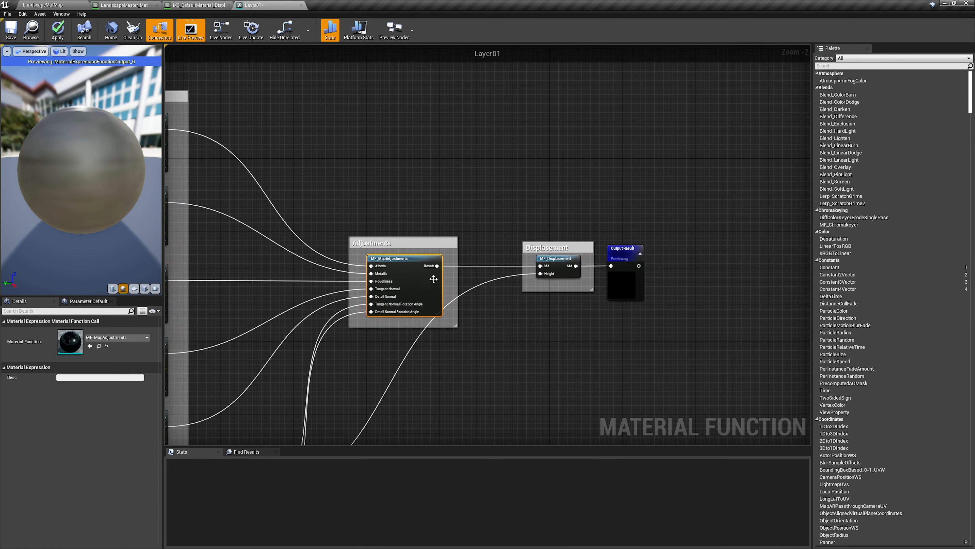
scroll(564, 283, up, 1)
click(564, 271)
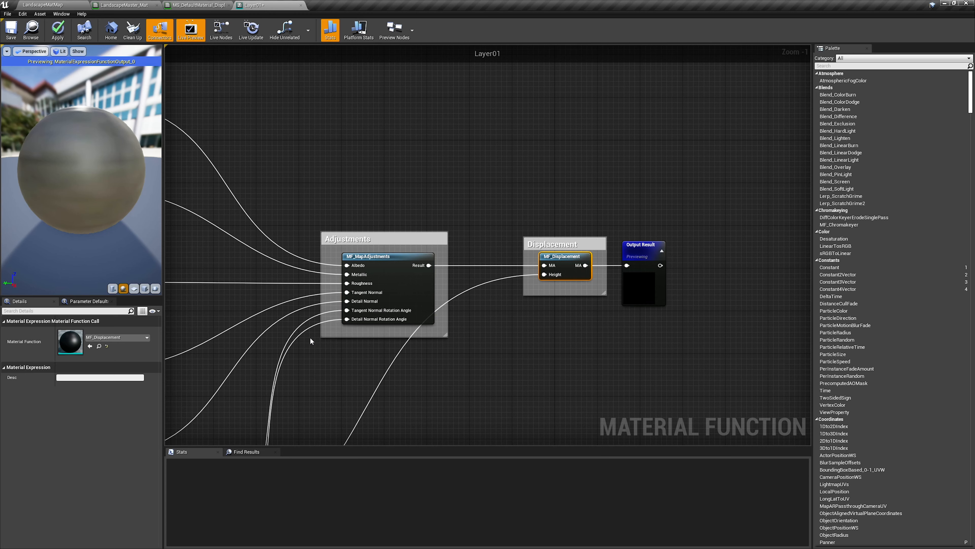
right_drag(244, 326, 435, 328)
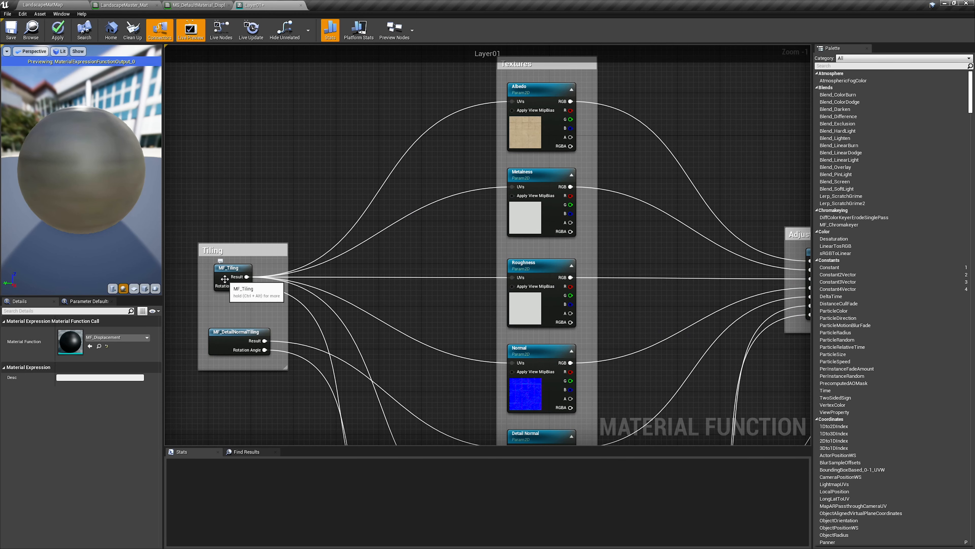
click(226, 281)
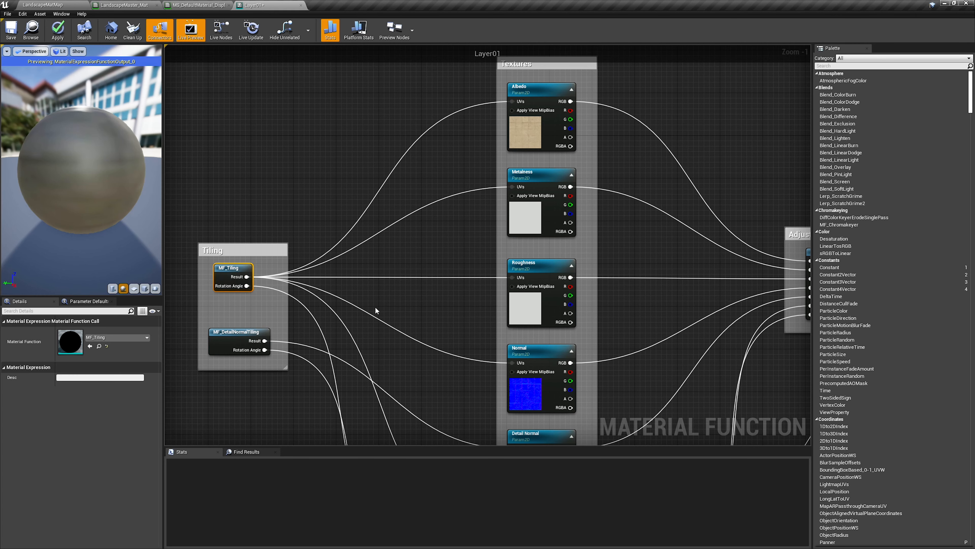
Step: Rename the Albedo texture parameter in the Textures group to Layer01 Albedo
right_drag(388, 309, 389, 320)
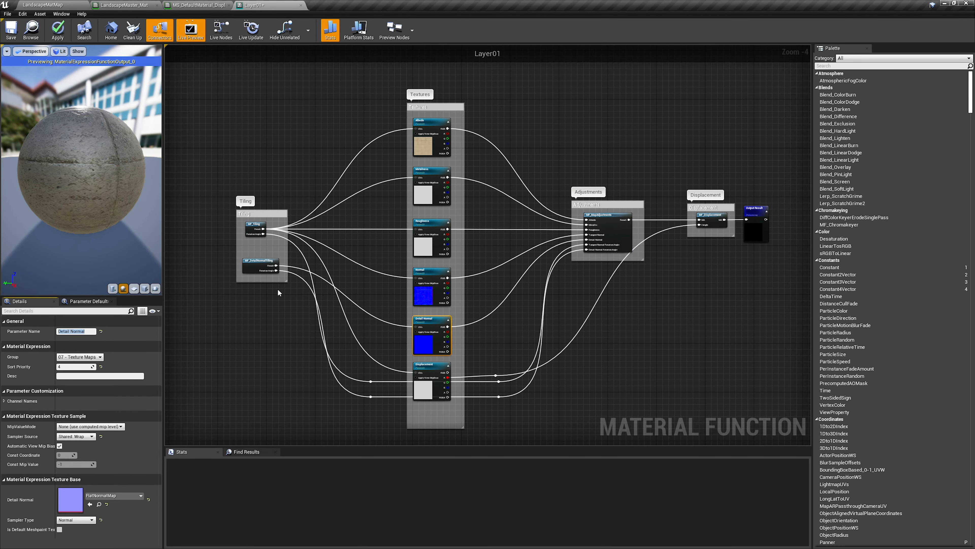
click(350, 120)
right_drag(349, 118, 340, 189)
scroll(358, 191, up, 2)
scroll(292, 178, up, 1)
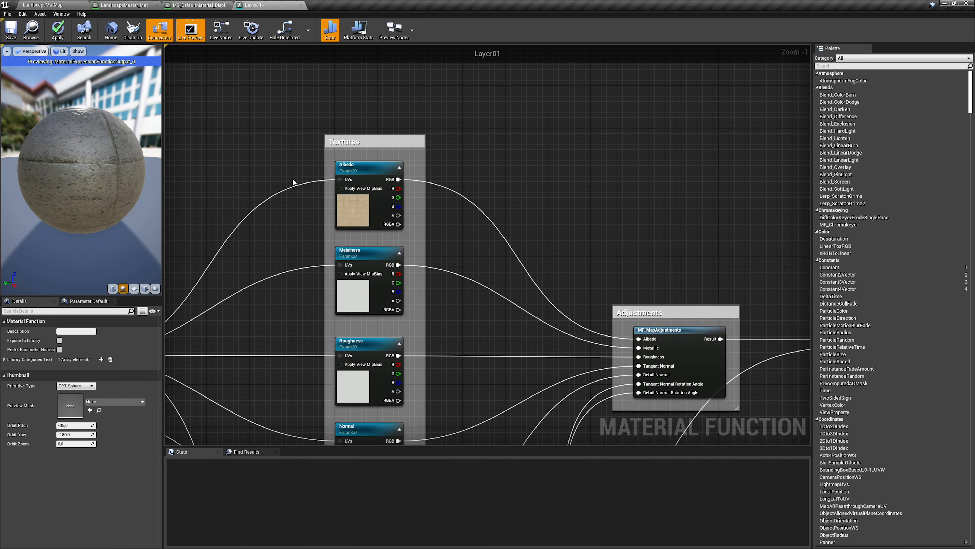
click(372, 202)
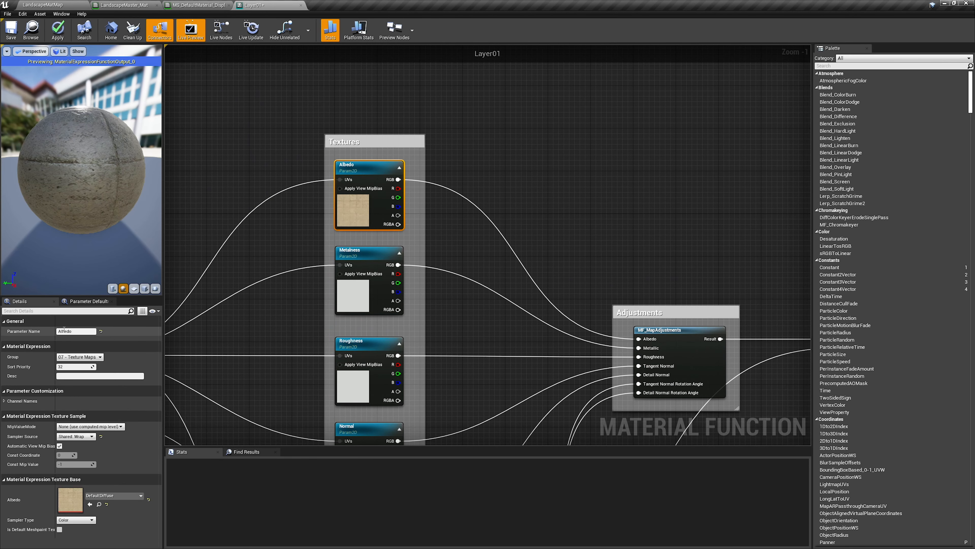
click(93, 332)
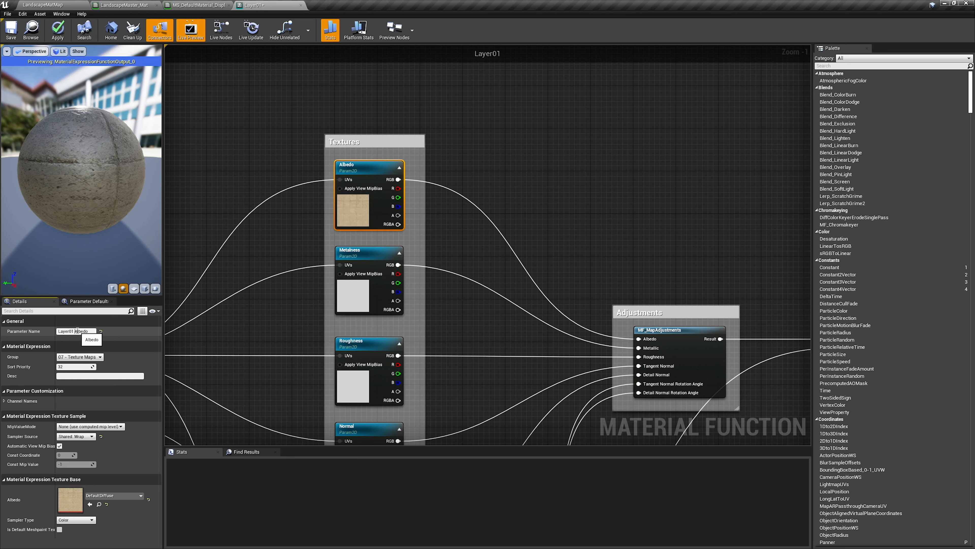
drag(74, 331, 54, 331)
key(Return)
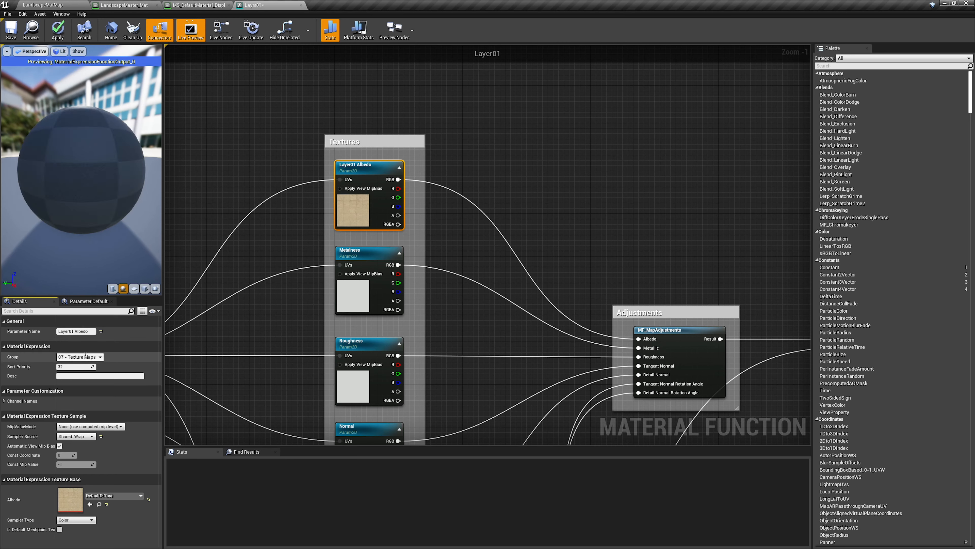
Step: Set the parameter group of the Layer01 Albedo texture to Layer01 - Textures
click(77, 356)
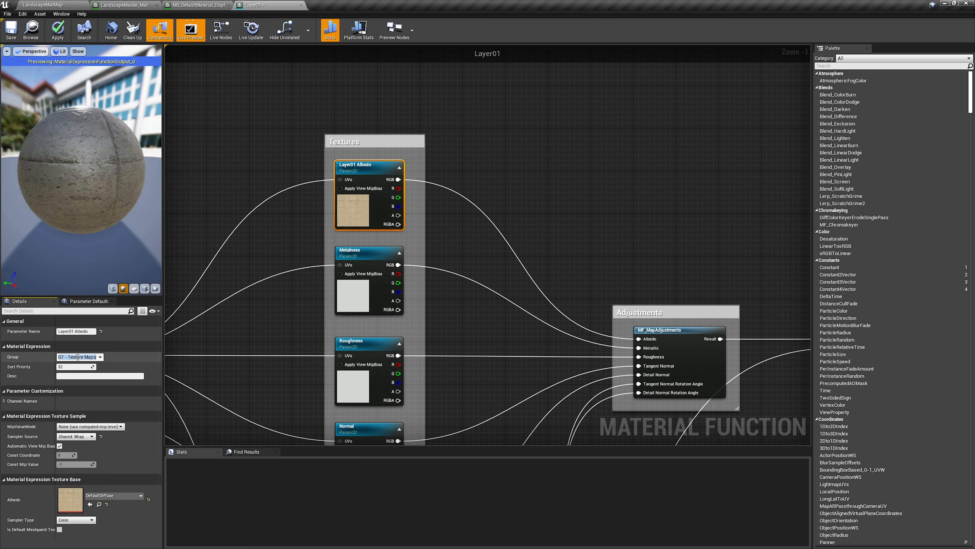
text(Layer01 - Textures)
key(Return)
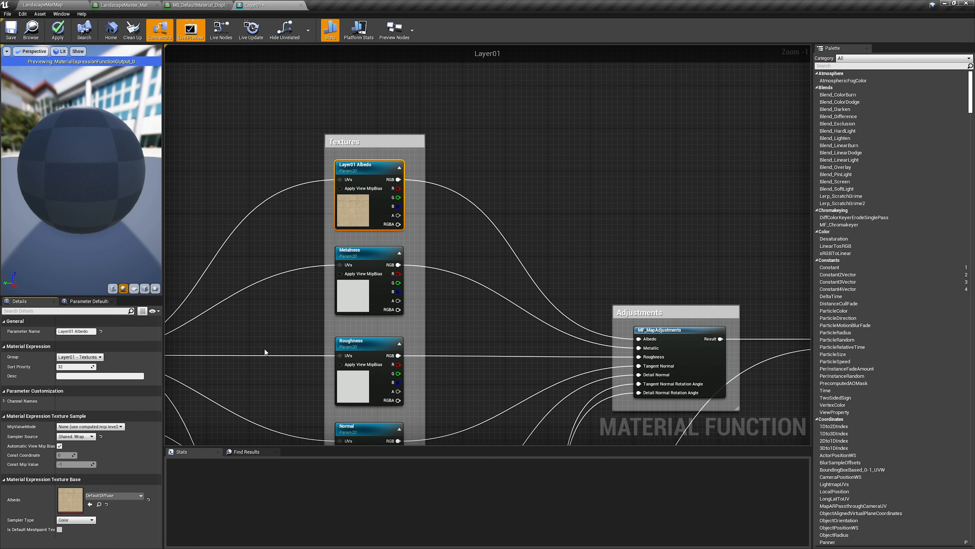
Step: Assign the Metalness, Roughness, Normal, Detail Normal and Displacement texture parameters together to the Layer01 - Textures group
right_drag(273, 367, 286, 332)
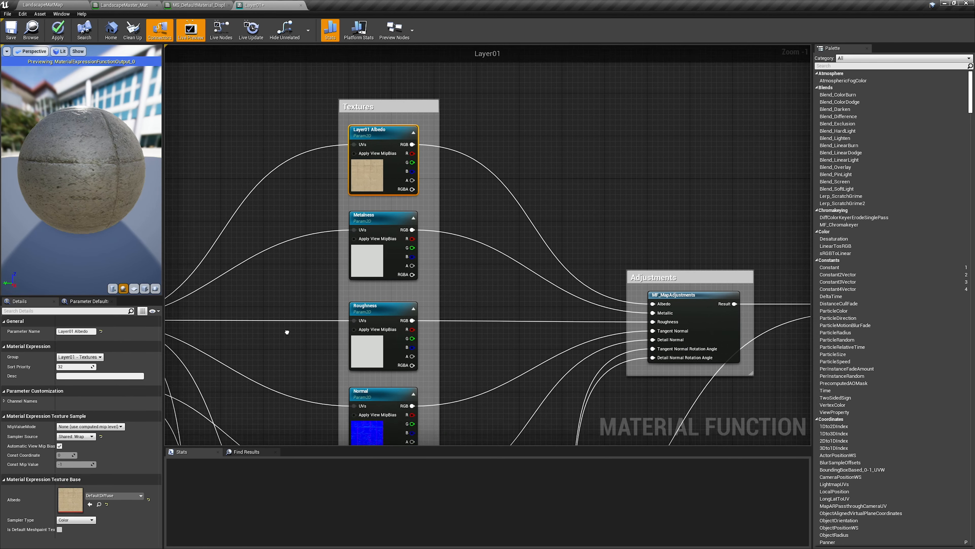
scroll(286, 332, down, 3)
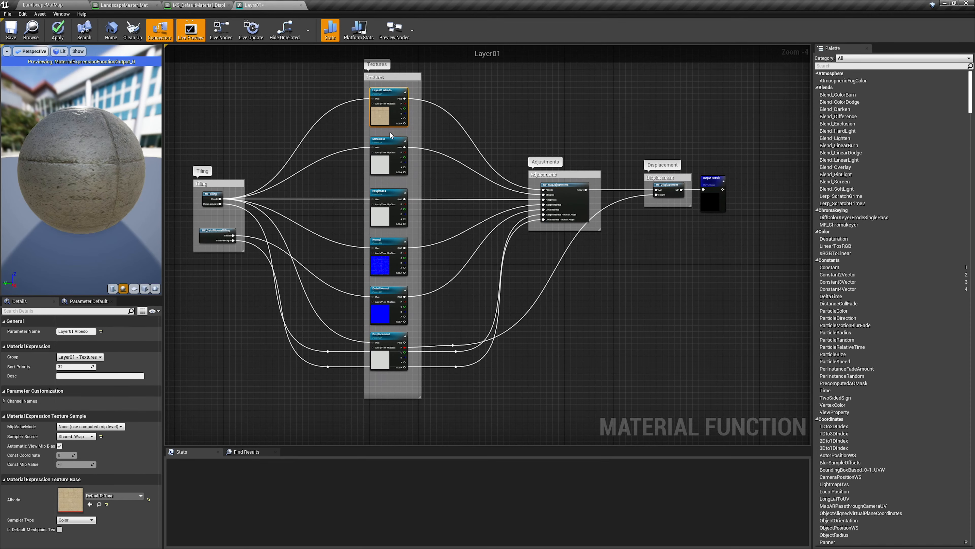
drag(390, 134, 374, 382)
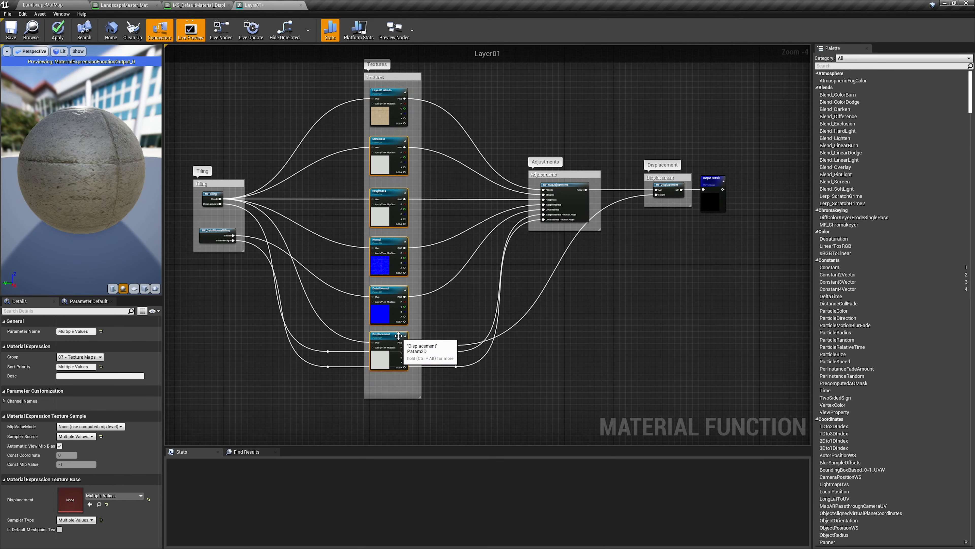
right_drag(399, 336, 377, 373)
scroll(377, 373, up, 1)
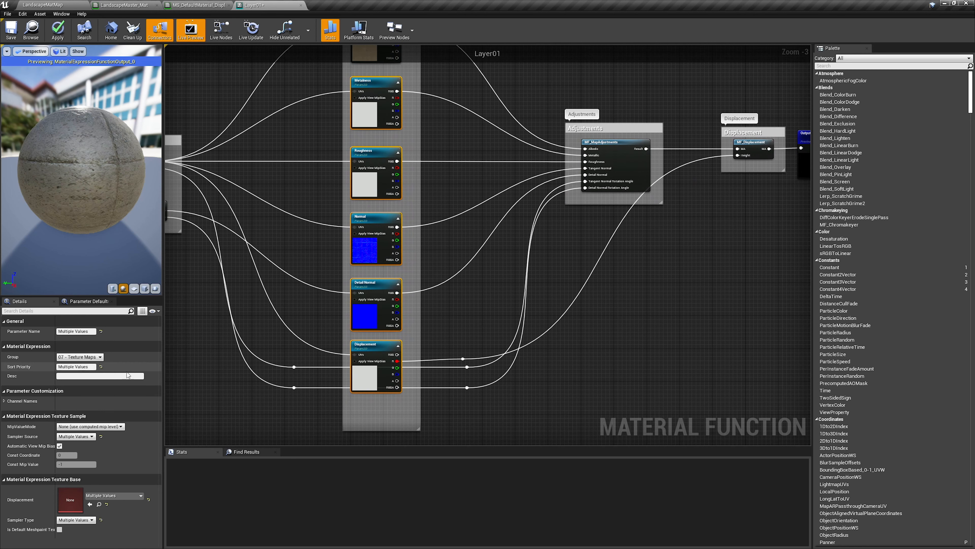
click(99, 357)
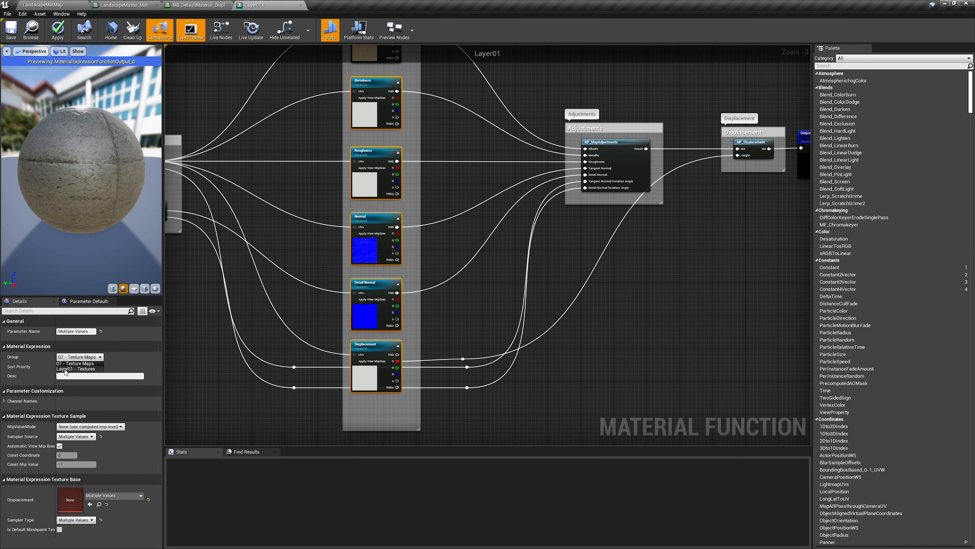
click(90, 369)
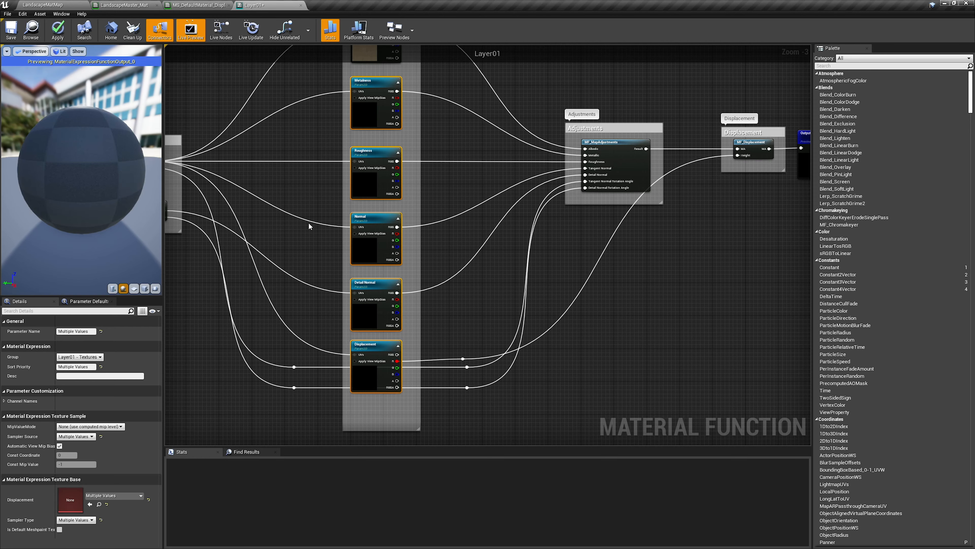
Step: Rename the Metalness texture parameter to Layer01 Metalness
scroll(303, 372, up, 2)
right_drag(323, 300, 315, 337)
click(357, 301)
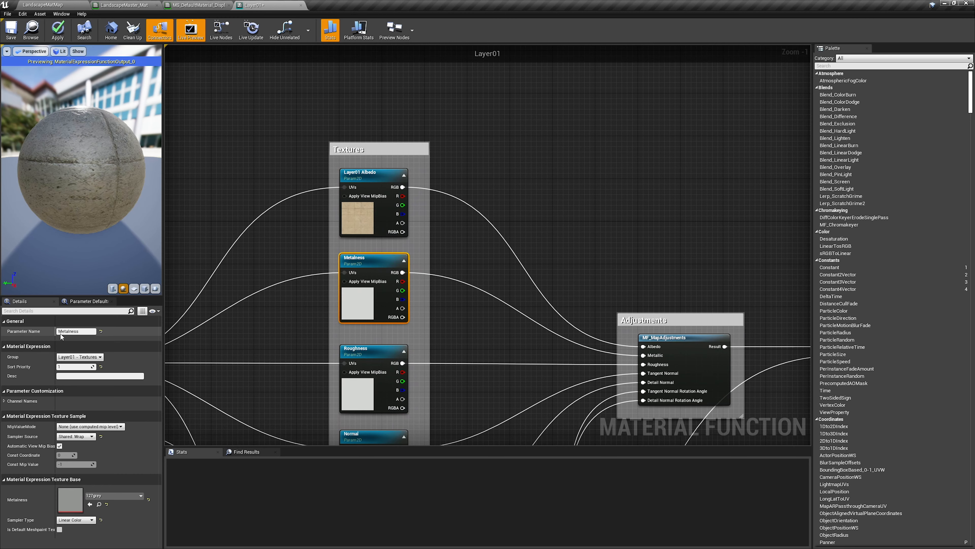
click(60, 331)
key(Home)
text(Layer01)
Step: Rename the Roughness texture parameter to Layer01 Roughness
right_drag(273, 399, 270, 308)
click(374, 276)
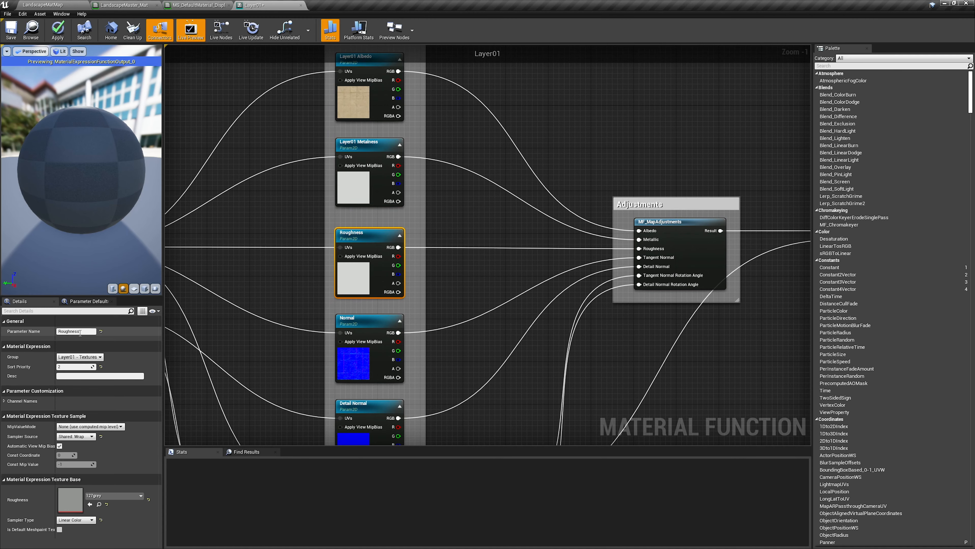
click(58, 331)
text(Layer01)
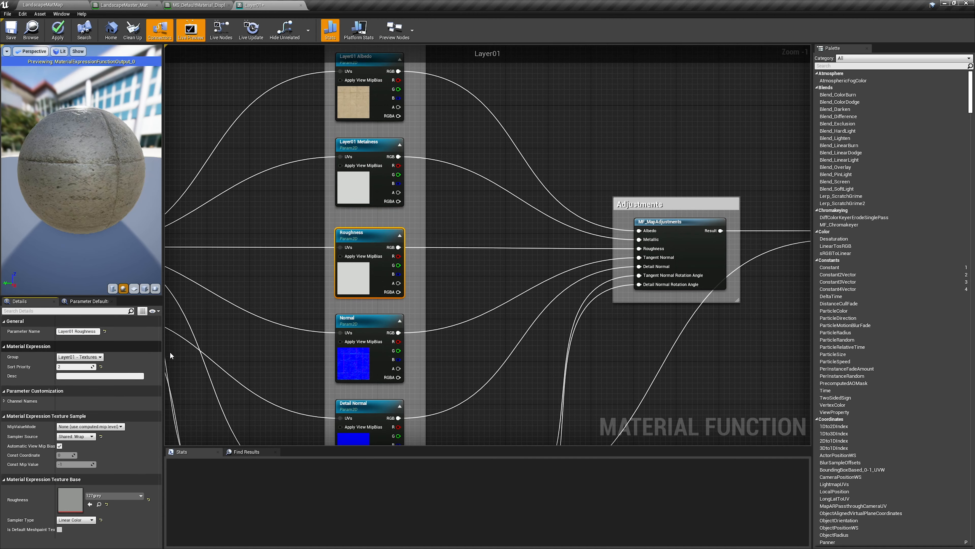
Step: Rename the Normal texture parameter to Layer01 Normal
right_drag(277, 378, 272, 272)
click(355, 262)
click(58, 330)
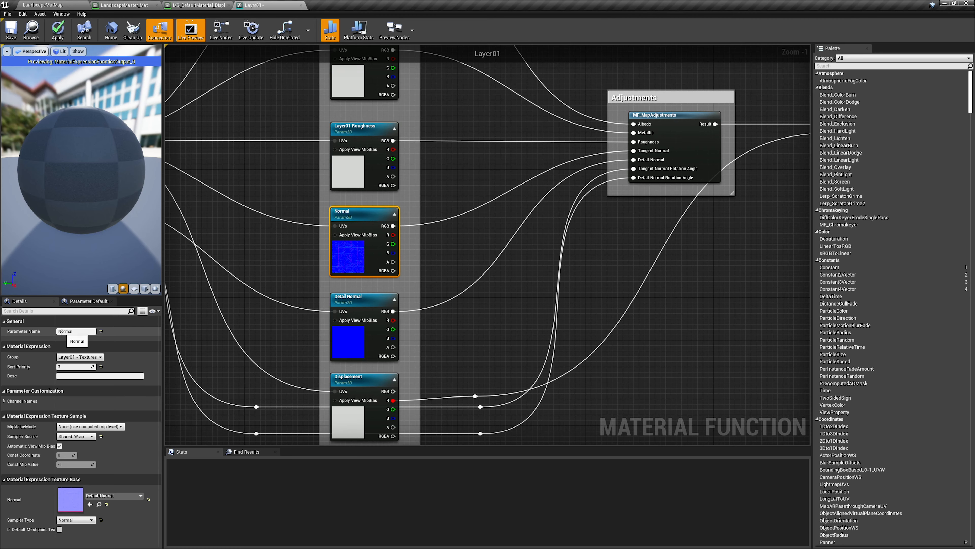
key(Home)
text(Layer01)
key(Return)
Step: Rename the Detail Normal texture parameter to Layer01 Detail Normal
right_drag(178, 342, 187, 236)
click(368, 194)
click(64, 331)
key(Home)
text(Layer01)
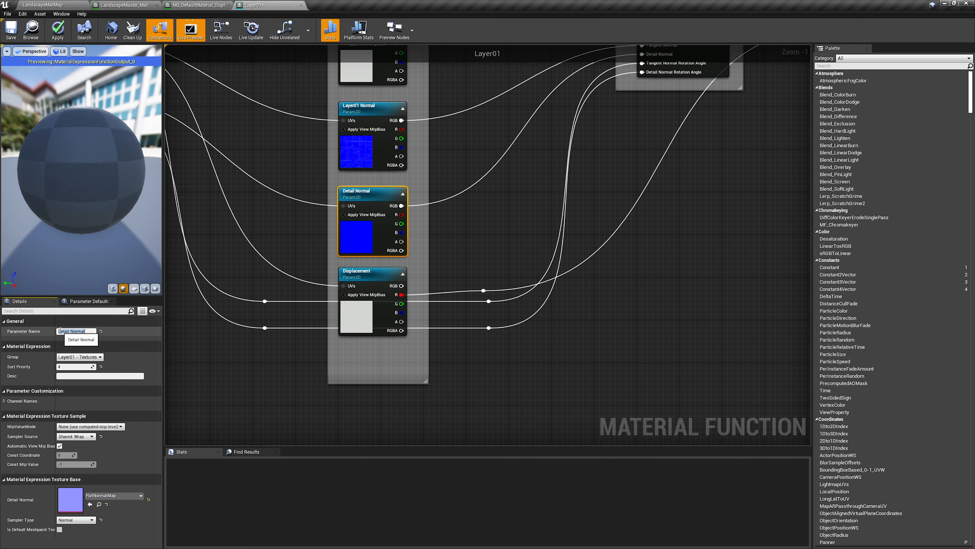
key(Return)
Step: Rename the Displacement texture parameter to Layer01 Displacement
click(246, 341)
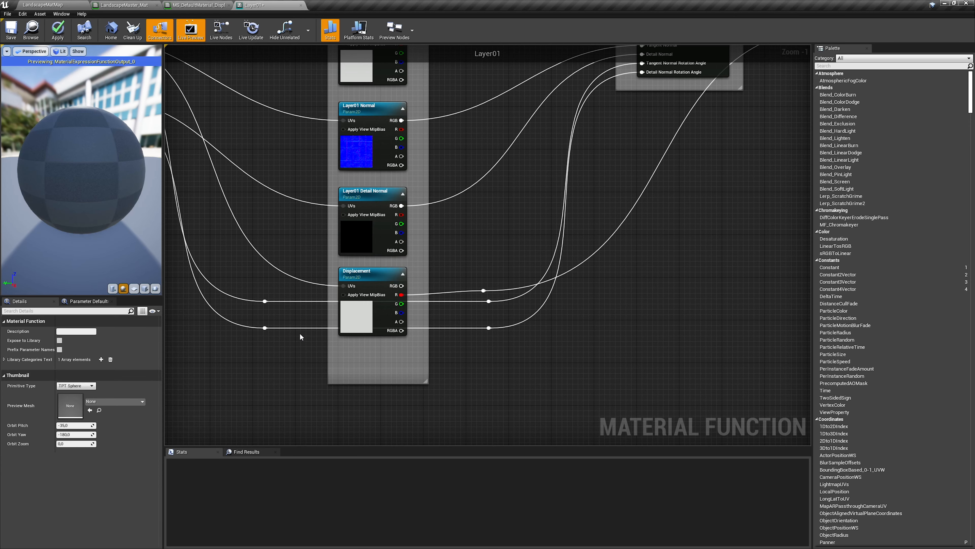
click(355, 319)
click(66, 332)
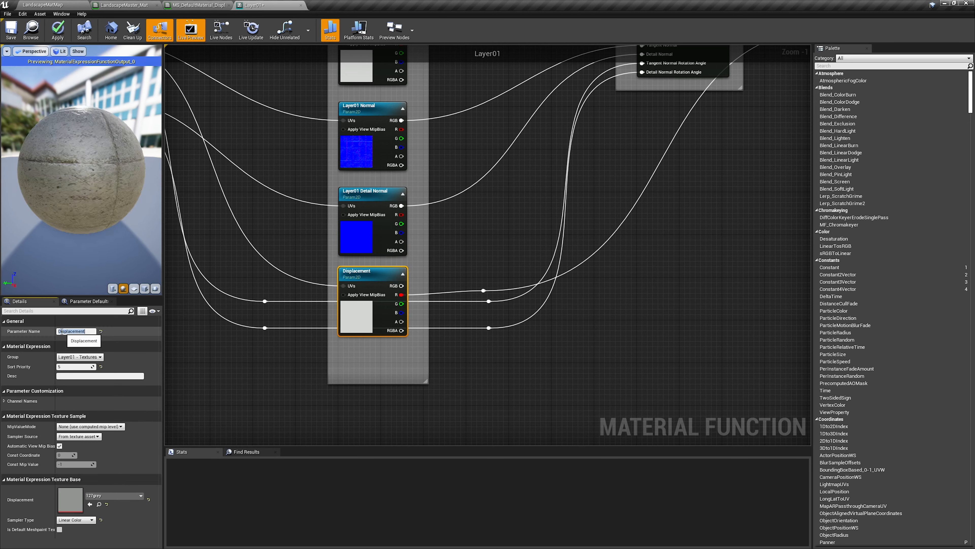
key(Home)
text(Layer01)
click(300, 366)
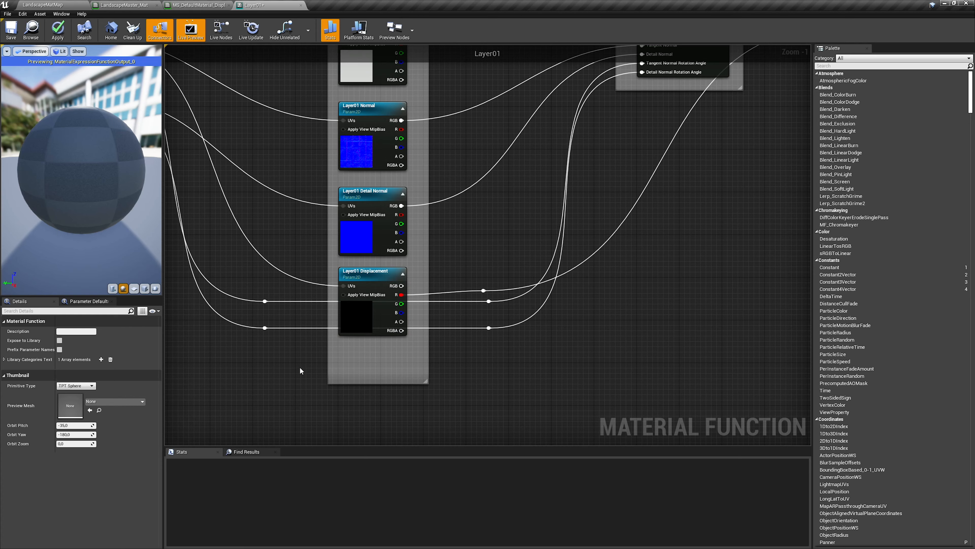
Step: Review the function calls in the Tiling, Adjustments and Displacement comment boxes around the renamed texture parameters
scroll(306, 366, down, 1)
right_drag(306, 365, 433, 421)
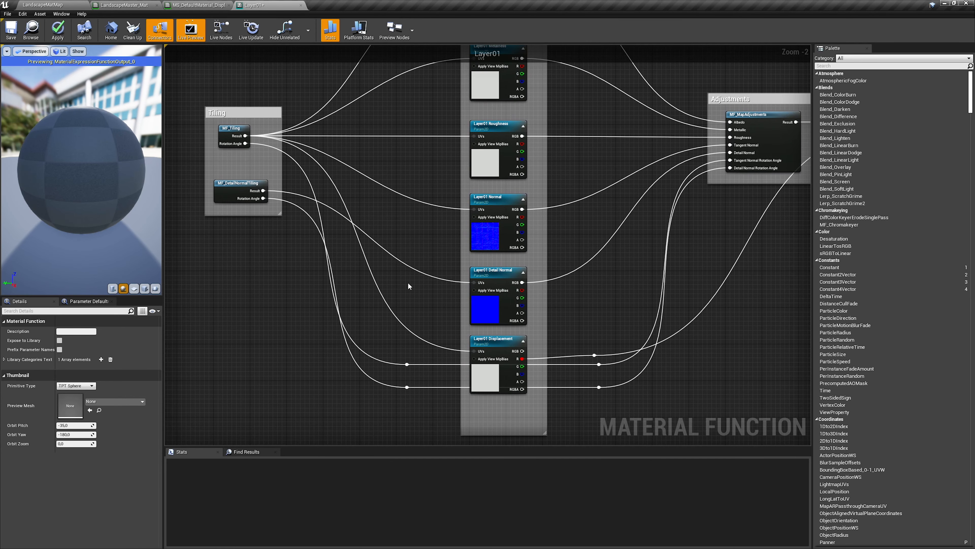
right_drag(408, 282, 508, 391)
scroll(345, 267, up, 1)
right_drag(352, 265, 324, 279)
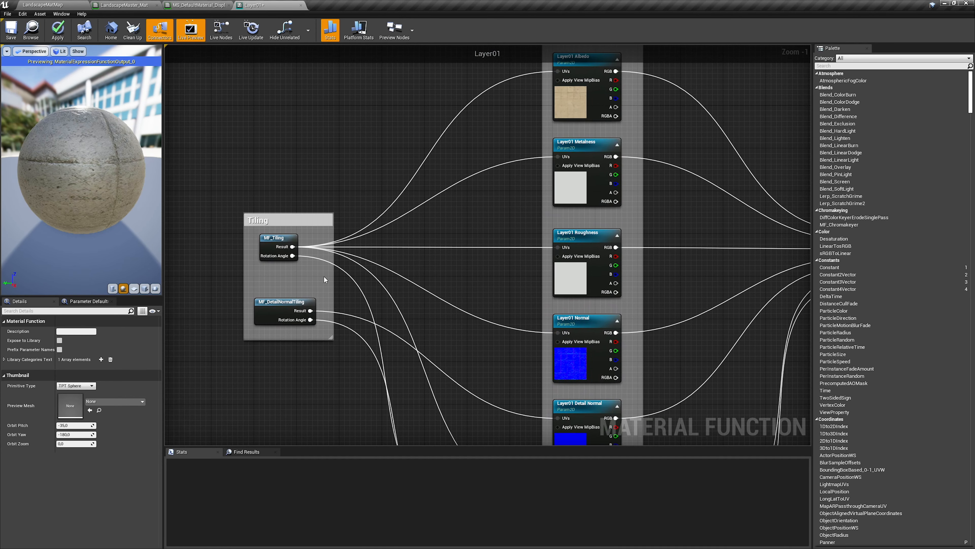
drag(258, 264, 307, 320)
right_drag(480, 324, 227, 294)
scroll(466, 322, down, 1)
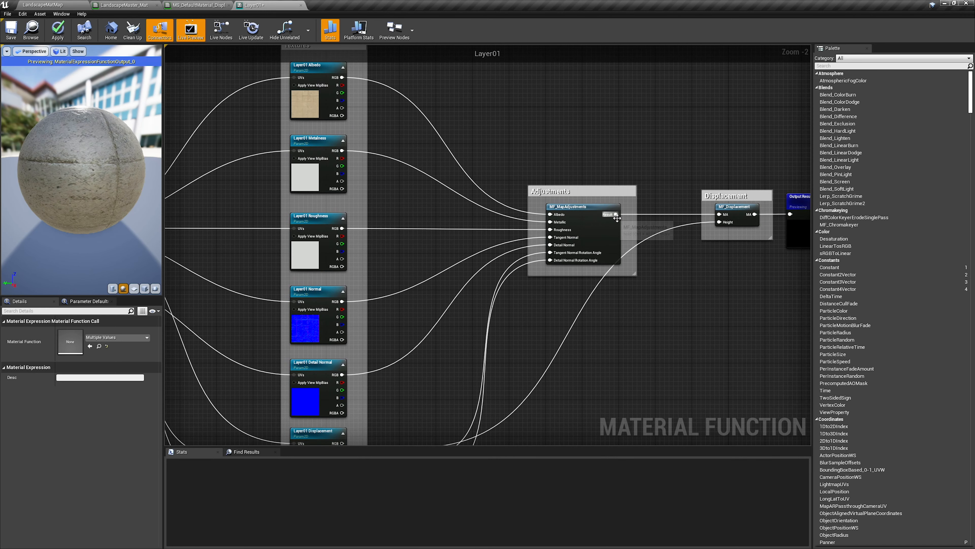
click(602, 206)
click(739, 216)
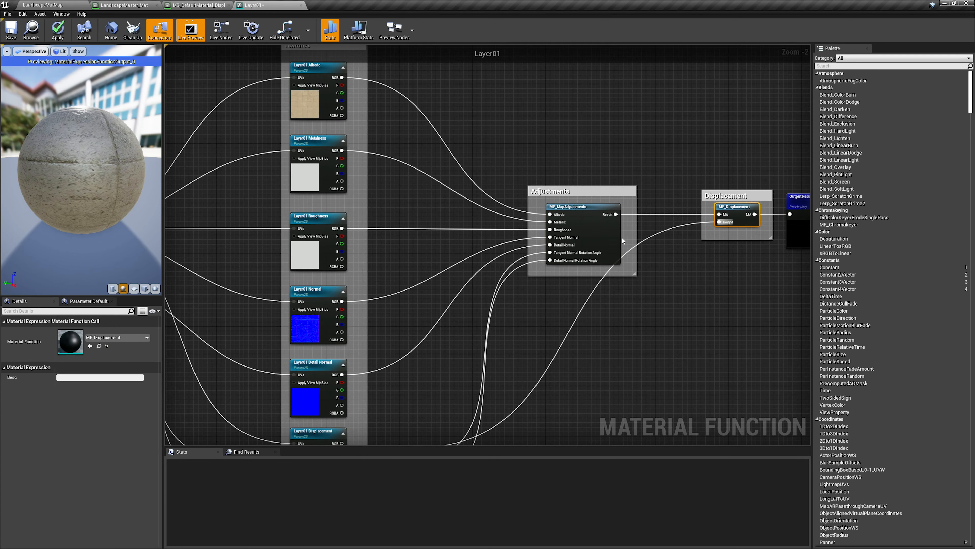
right_drag(495, 250, 780, 258)
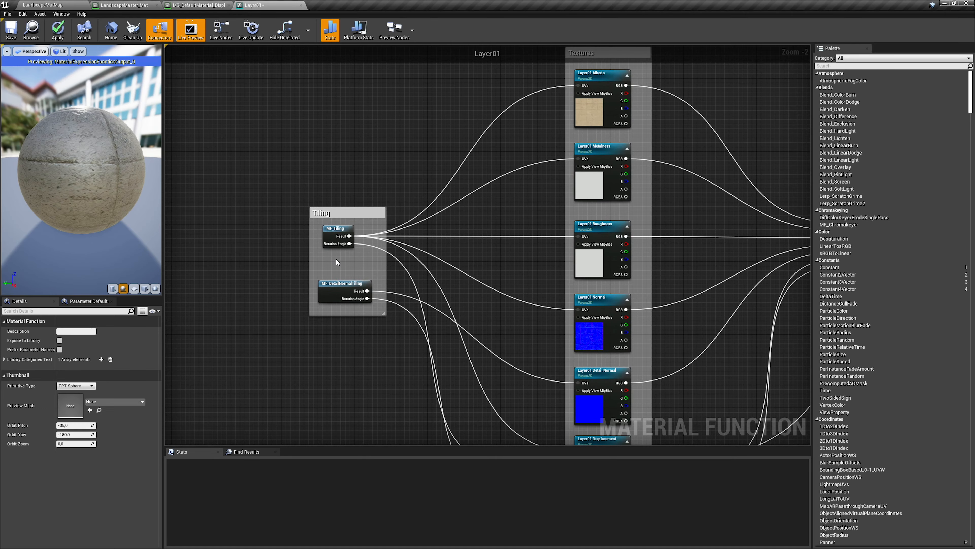
scroll(337, 257, up, 2)
Step: Switch to the level editor and open the Functions folder inside MSPresets/MS_DefaultMaterial_Displacement
click(31, 4)
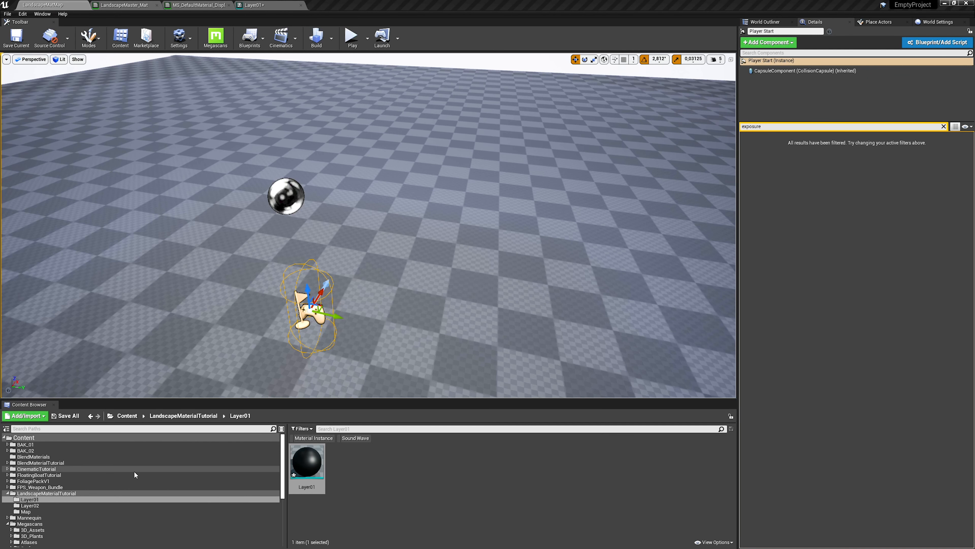
scroll(136, 469, down, 3)
scroll(125, 476, down, 2)
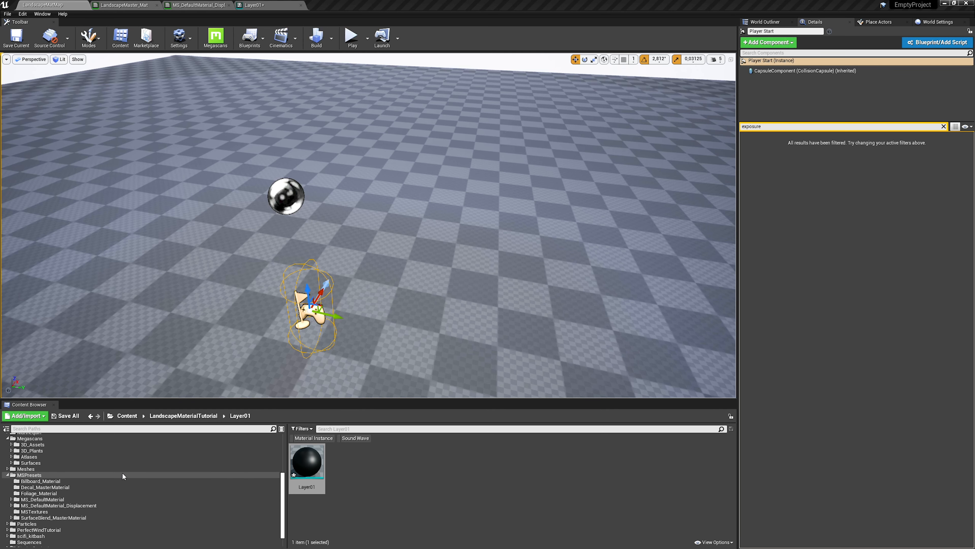
click(29, 475)
click(53, 506)
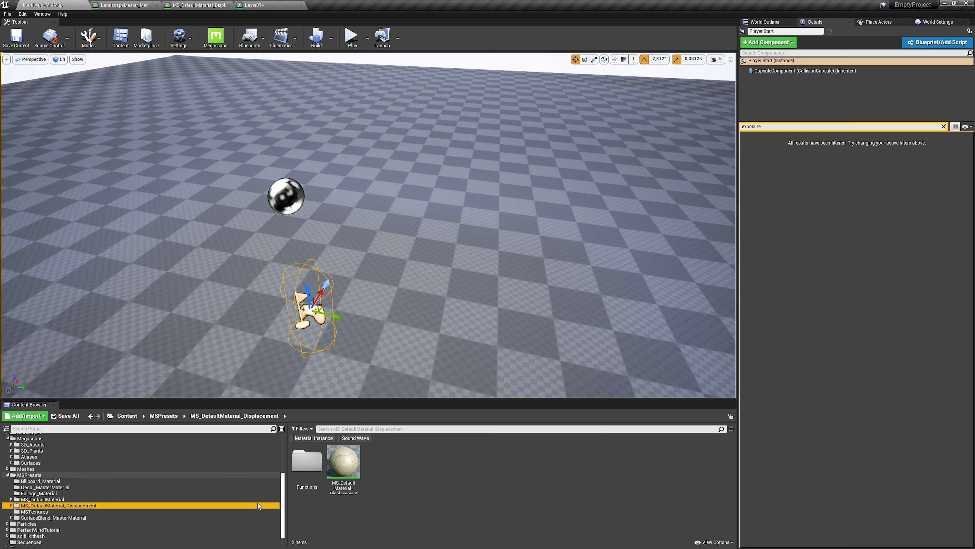
double_click(317, 463)
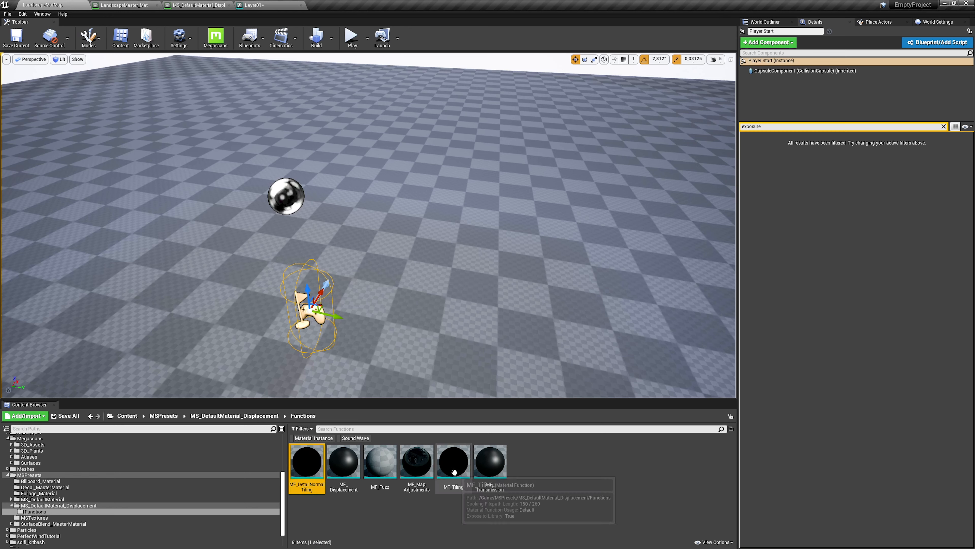
Step: Copy the MF_DetailNormalTiling and MF_Tiling functions into the LandscapeMaterialTutorial/Layer01 folder
ctrl+click(454, 463)
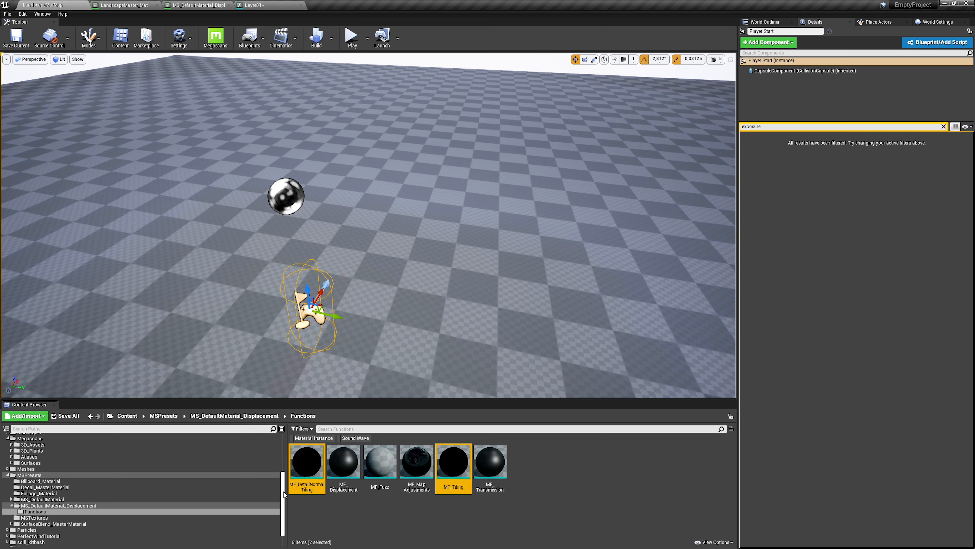
drag(284, 499, 33, 460)
click(62, 480)
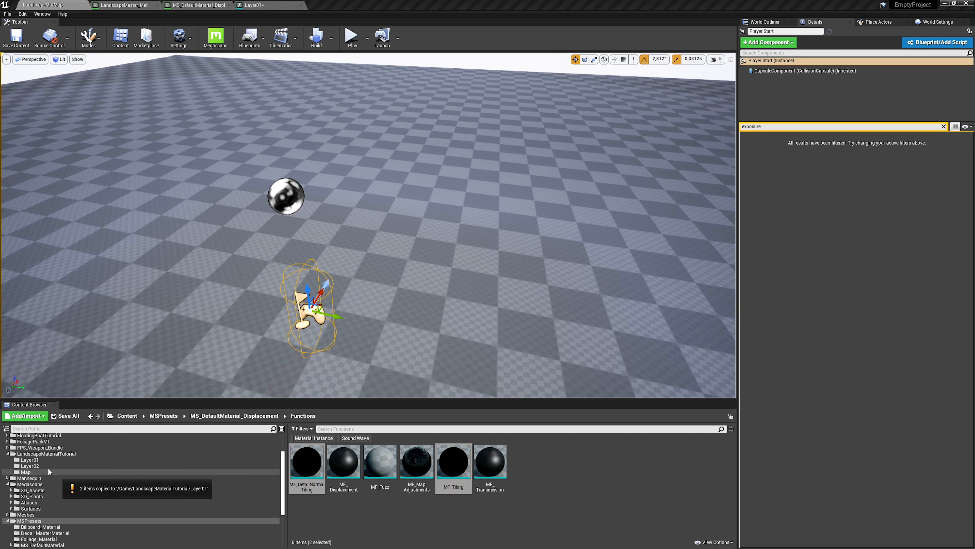
Step: Return to the Layer01 material function and examine its MF_MapAdjustments and MF_Displacement nodes
click(251, 6)
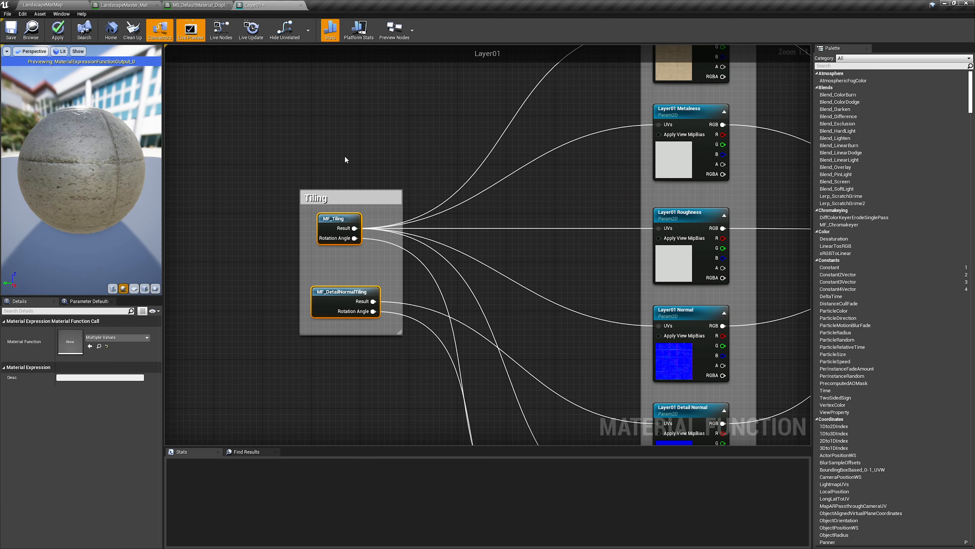
scroll(457, 209, up, 2)
right_drag(247, 190, 238, 157)
scroll(254, 167, down, 2)
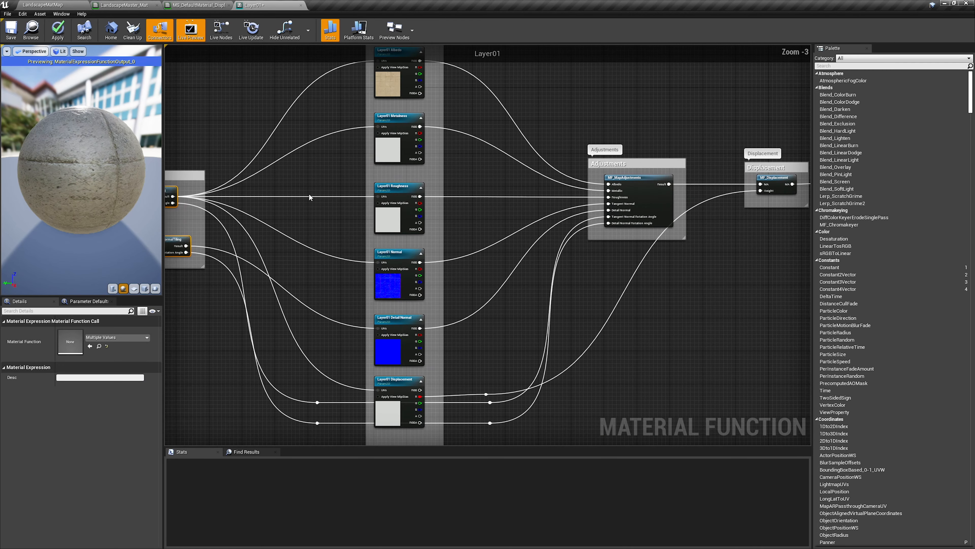
right_drag(492, 186, 238, 188)
scroll(331, 170, up, 3)
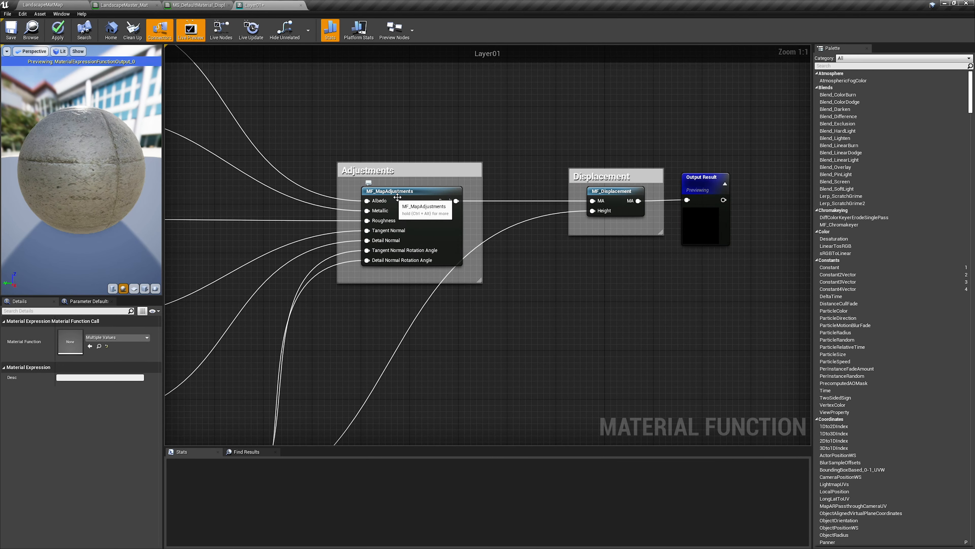
Step: Copy the MF_Displacement and MF_MapAdjustments functions into the LandscapeMaterialTutorial/Layer01 folder
click(38, 5)
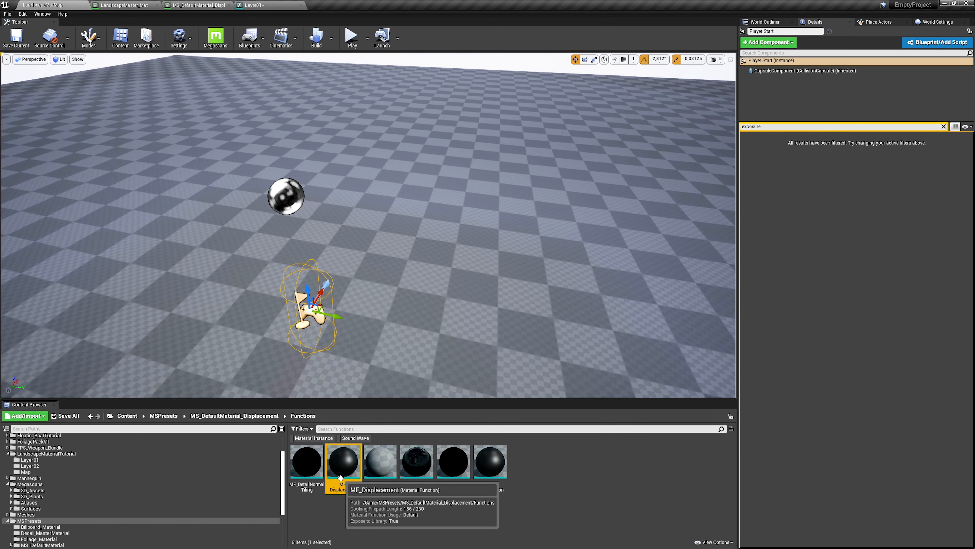
ctrl+click(416, 470)
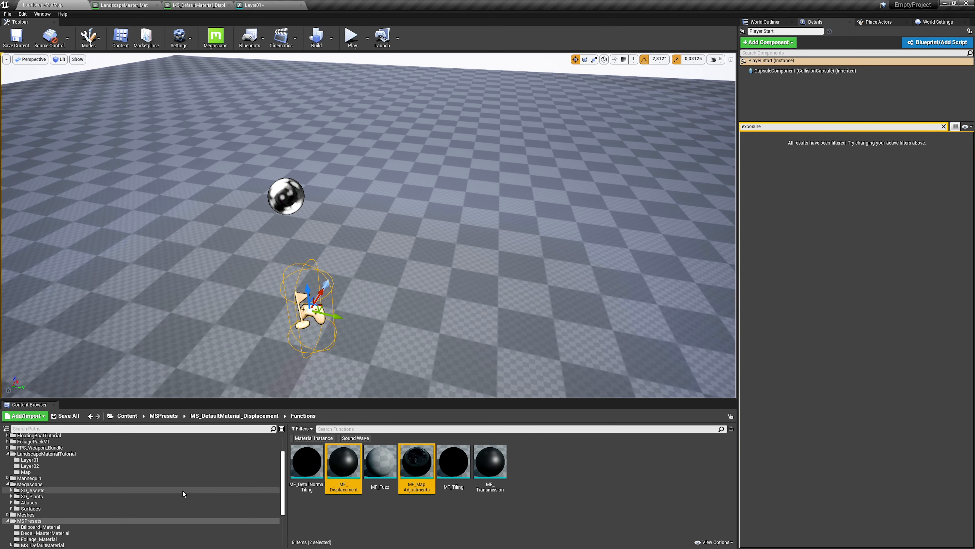
drag(343, 466, 38, 457)
click(78, 473)
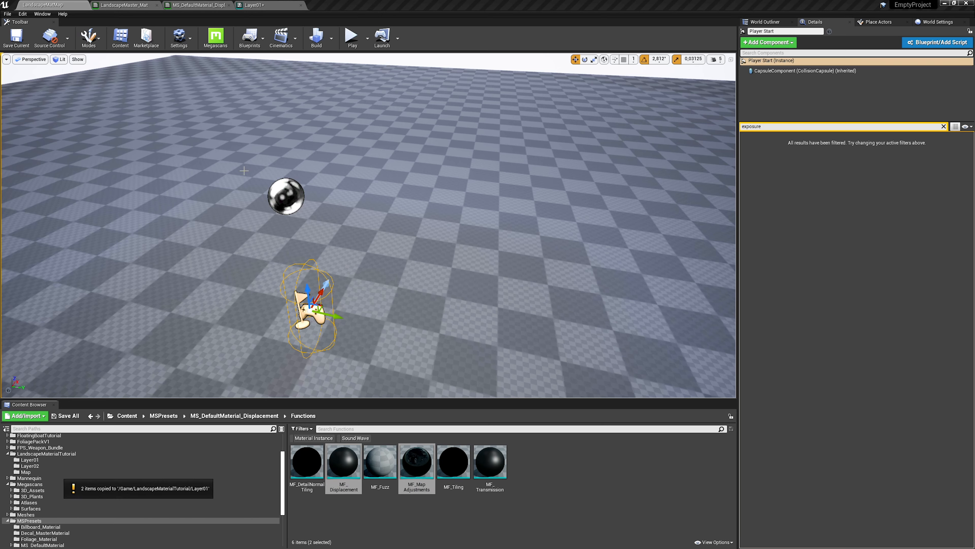
Step: Return to the Layer01 material function and inspect the inside of MF_Tiling for nested function calls, then close it
click(253, 6)
scroll(400, 300, up, 2)
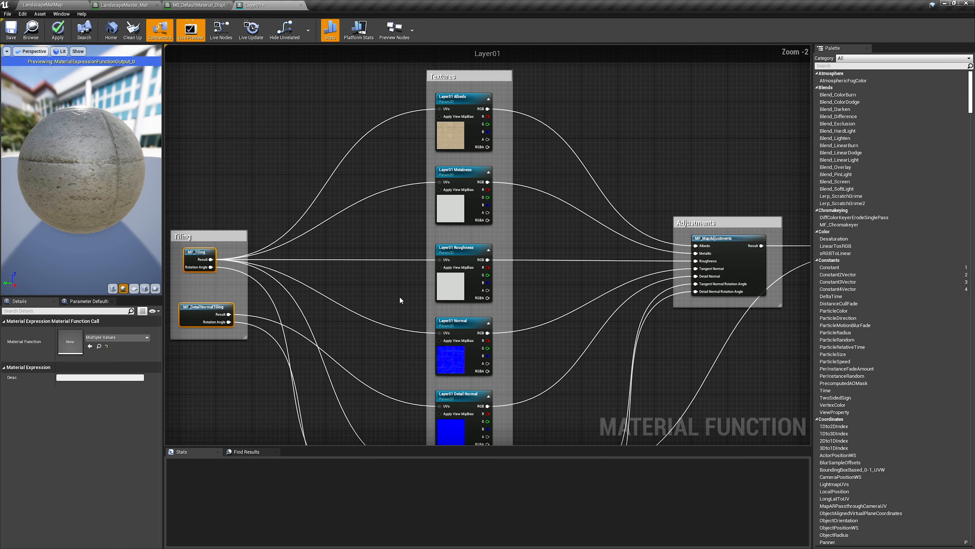
right_drag(254, 359, 383, 358)
click(383, 358)
scroll(340, 269, up, 2)
right_drag(351, 283, 352, 312)
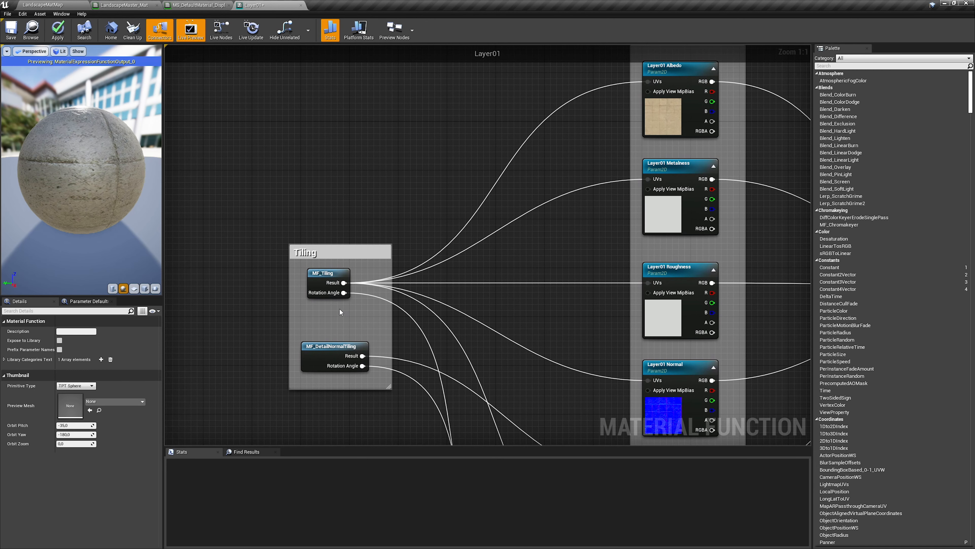
double_click(317, 278)
right_drag(333, 317, 490, 211)
scroll(360, 311, down, 1)
right_drag(516, 171, 437, 176)
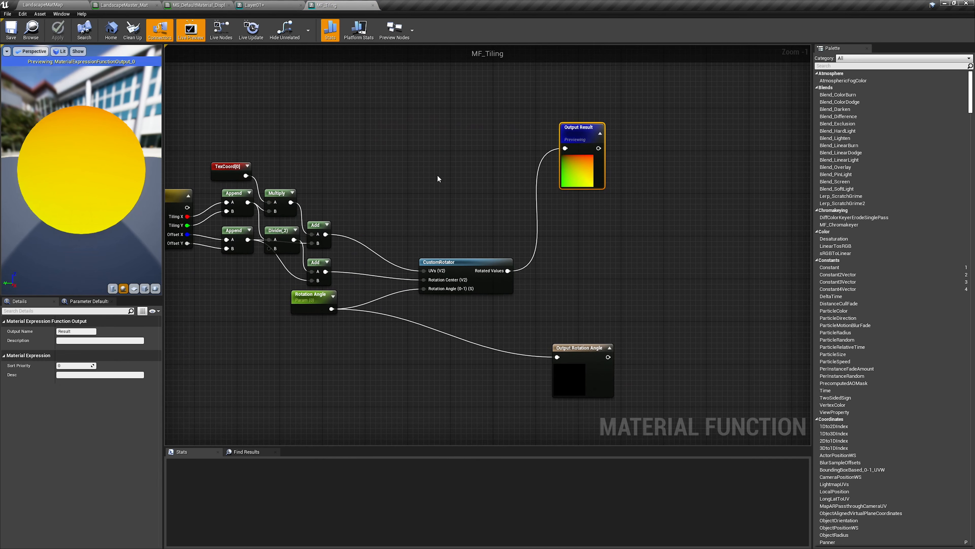
click(373, 5)
Step: Inspect the node network inside the MF_DetailNormalTiling function and close it
scroll(305, 213, down, 1)
double_click(299, 240)
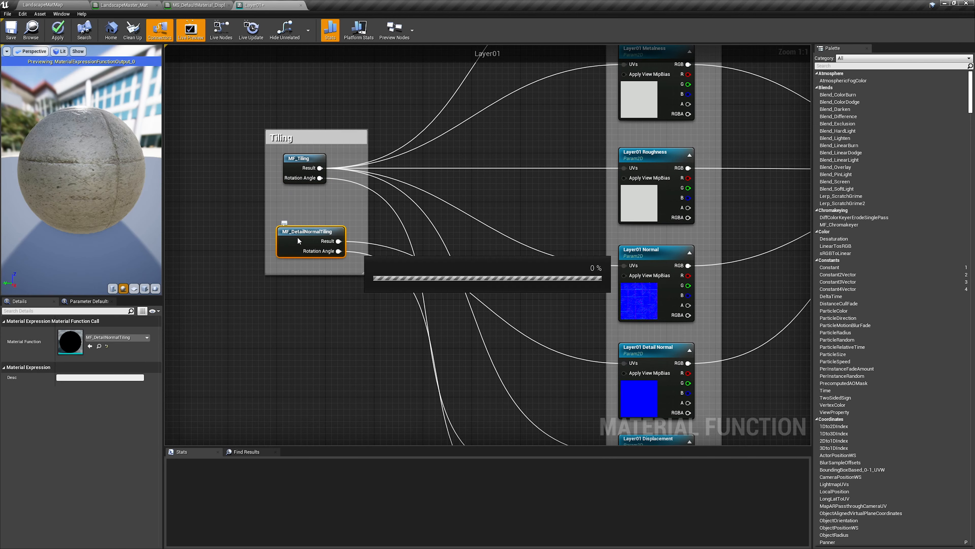
right_drag(317, 247, 687, 304)
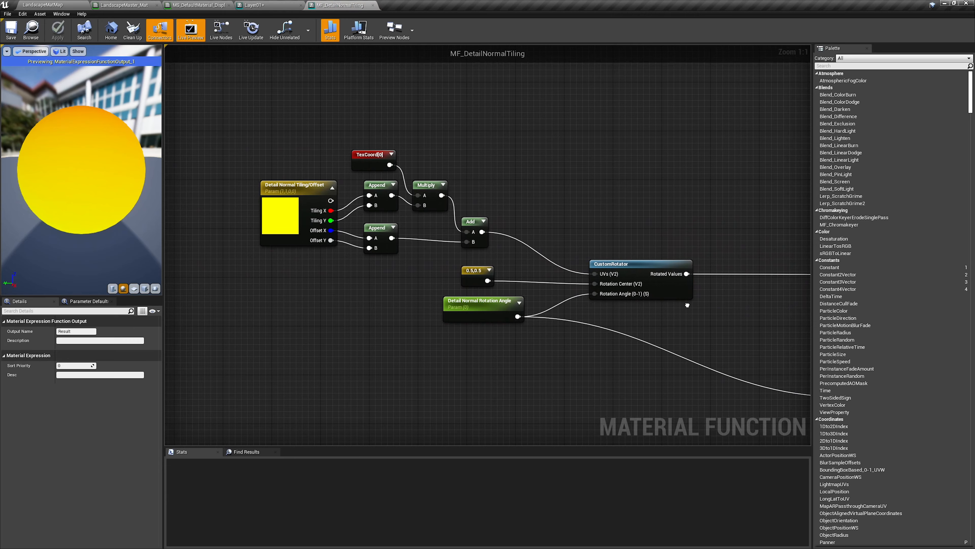
click(372, 5)
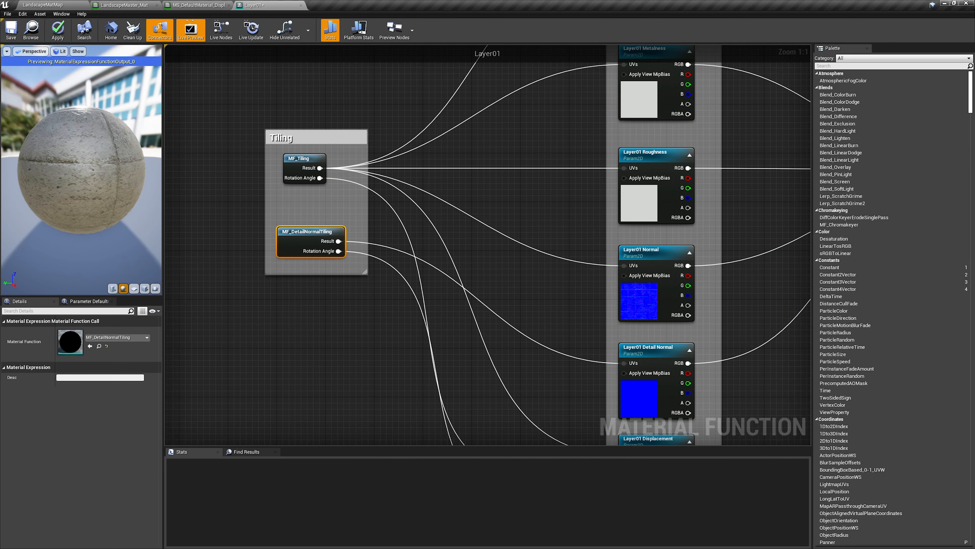
Step: Open the MF_MapAdjustments function from Layer01 and examine its albedo and Metallic sections
right_drag(806, 229, 275, 301)
click(448, 240)
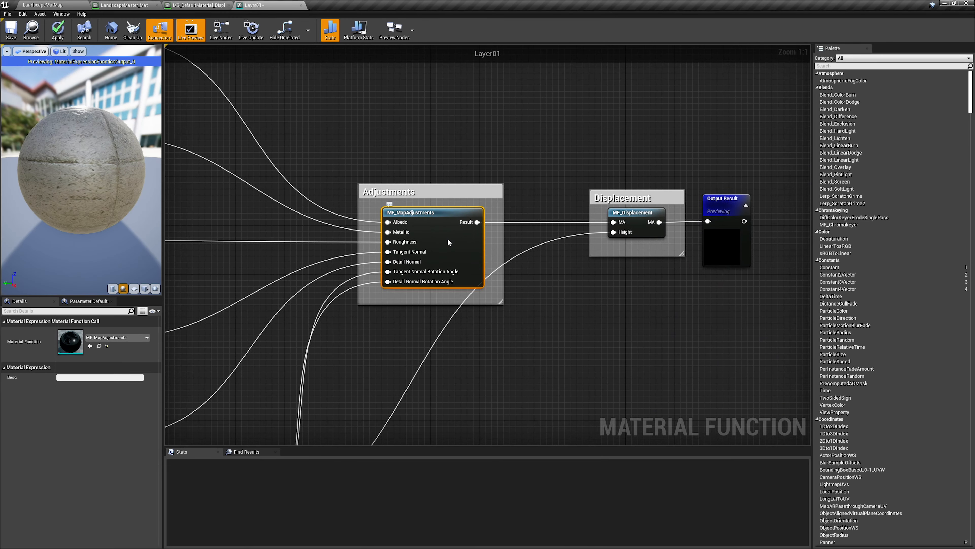
double_click(448, 239)
scroll(409, 239, down, 2)
right_drag(332, 246, 592, 252)
right_drag(226, 161, 646, 395)
right_drag(365, 291, 682, 286)
scroll(681, 286, down, 1)
right_drag(605, 263, 711, 446)
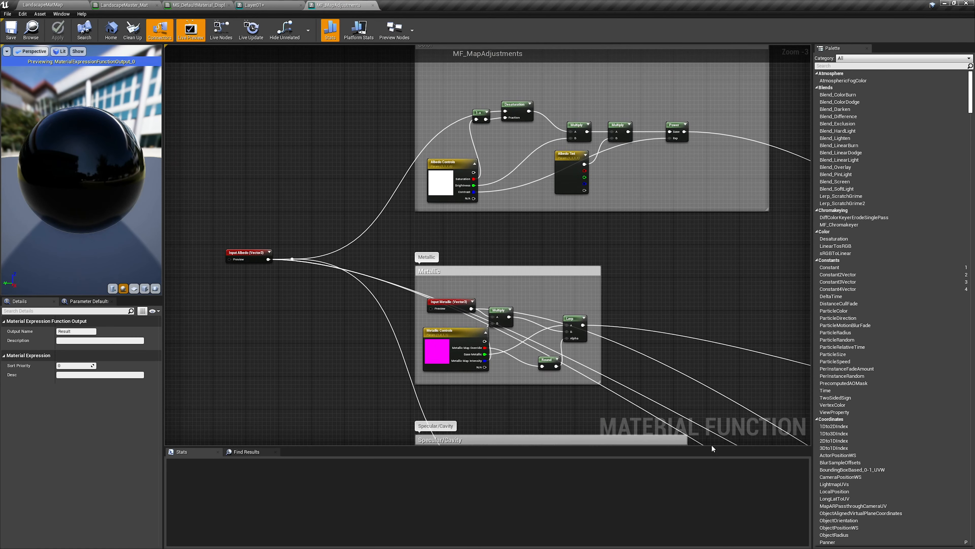
Step: Examine the Specular/Cavity, Normals and Detail Normal sections of MF_MapAdjustments through to the nested MF_Transmission call
right_drag(701, 310, 574, 176)
right_drag(613, 308, 556, 108)
right_drag(618, 276, 561, 45)
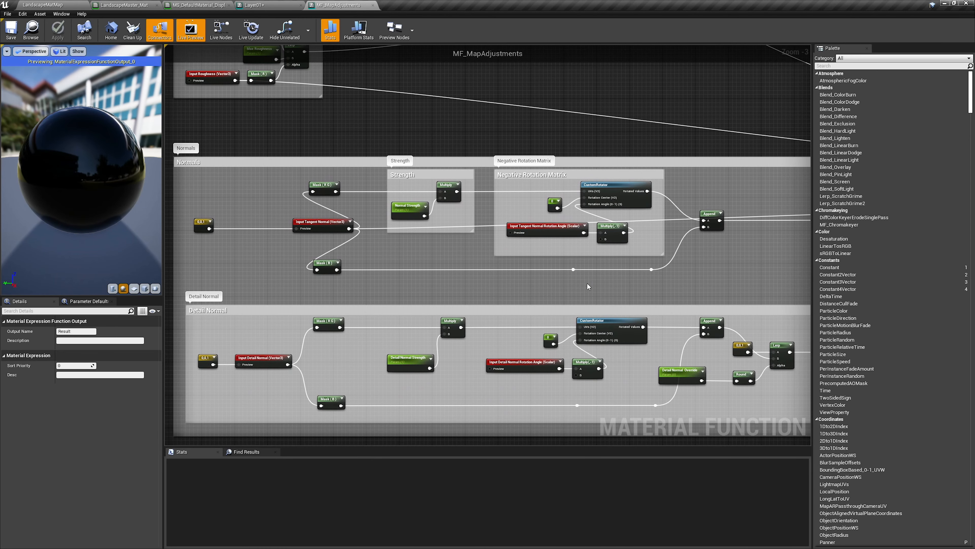
right_drag(644, 335, 530, 229)
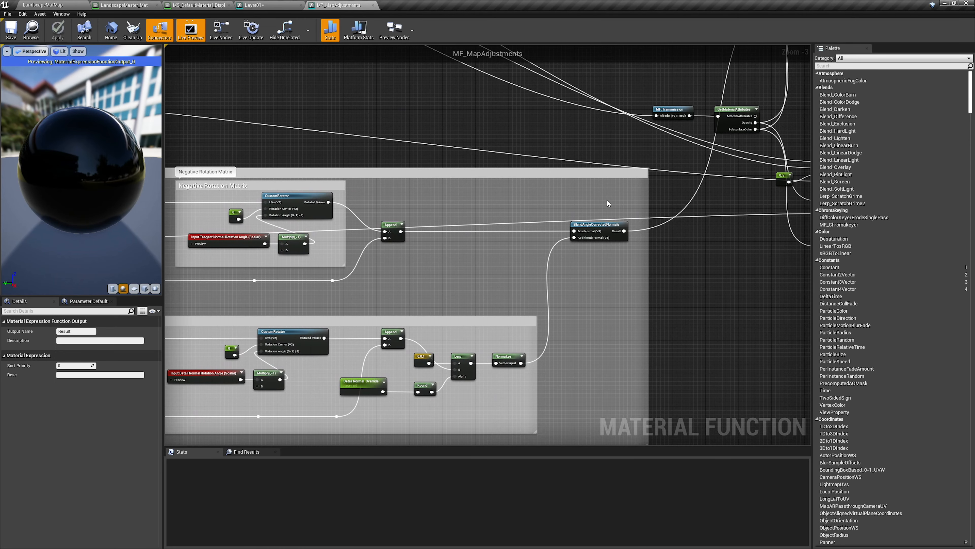
right_drag(607, 200, 466, 292)
scroll(487, 241, up, 1)
right_drag(511, 240, 429, 242)
scroll(430, 241, up, 2)
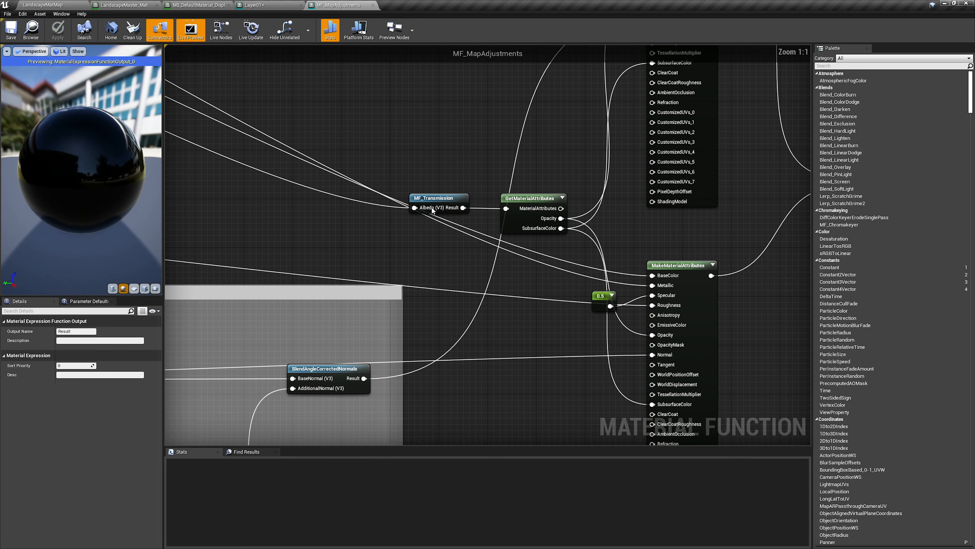
click(433, 209)
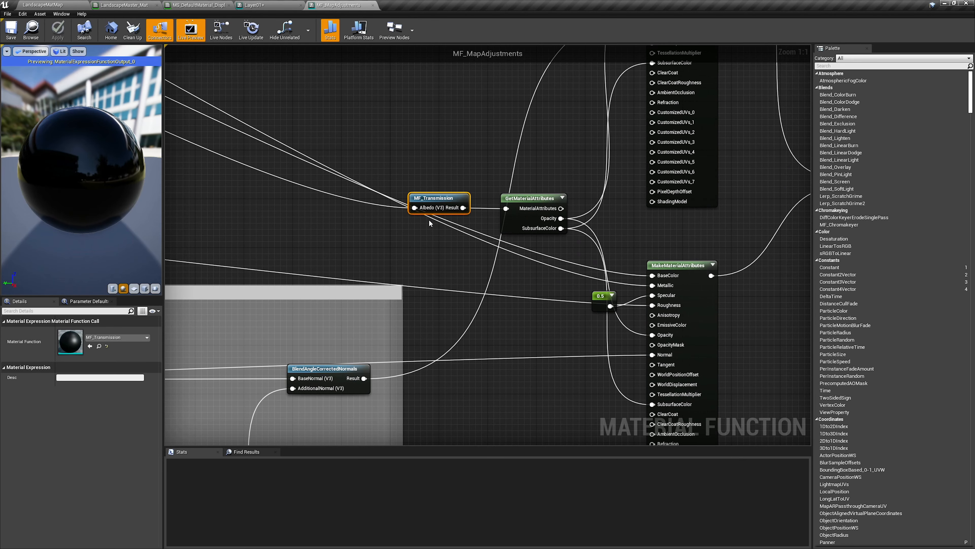
Step: Copy the MF_Transmission function from the displacement Functions folder into the LandscapeMaterialTutorial/Layer01 folder
click(66, 4)
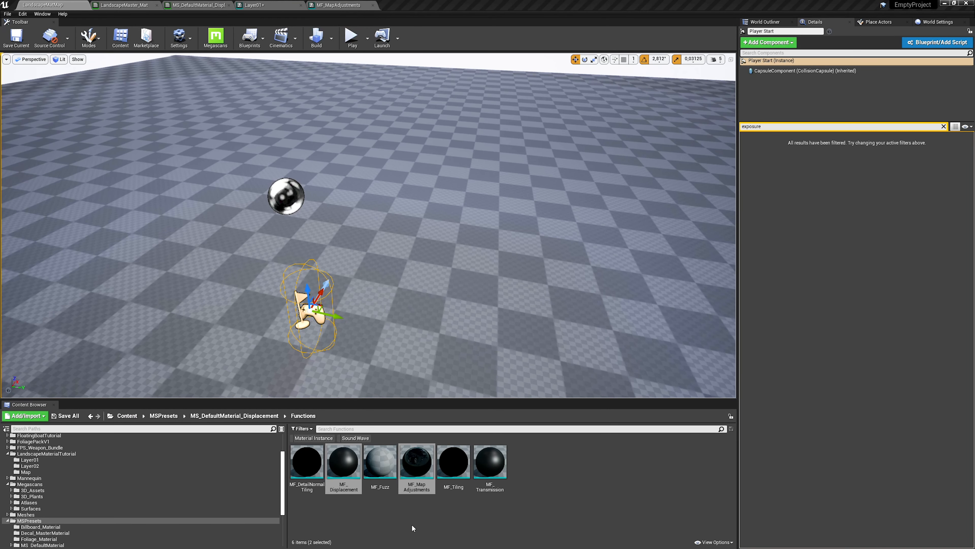
click(490, 465)
scroll(167, 496, up, 2)
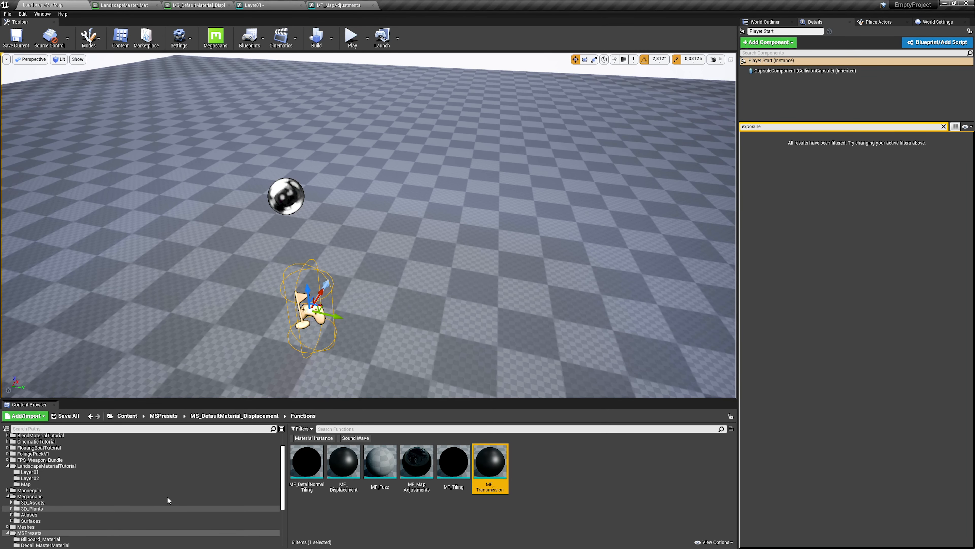
drag(490, 465, 35, 484)
click(57, 497)
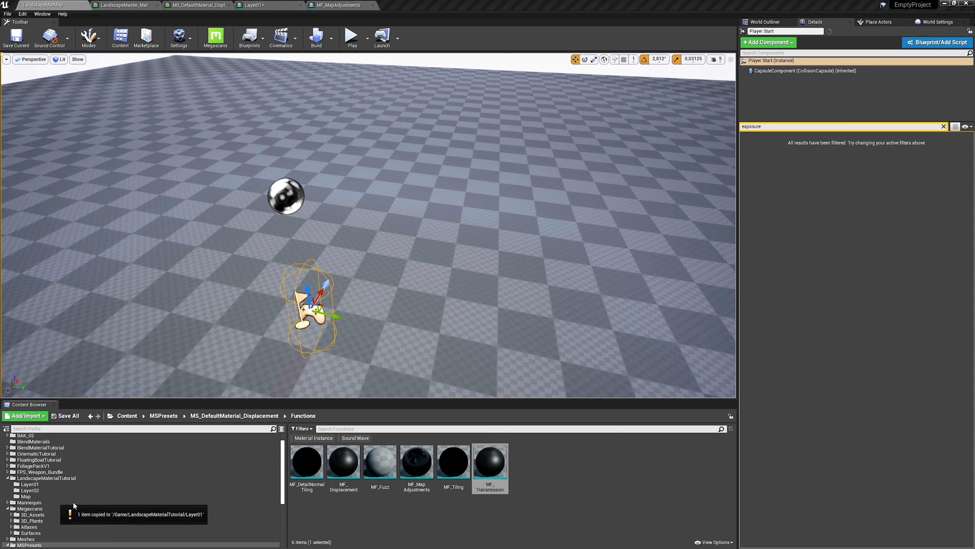
Step: Check the remaining MF_MapAdjustments nodes up to the output for other nested functions, and close the function
click(342, 6)
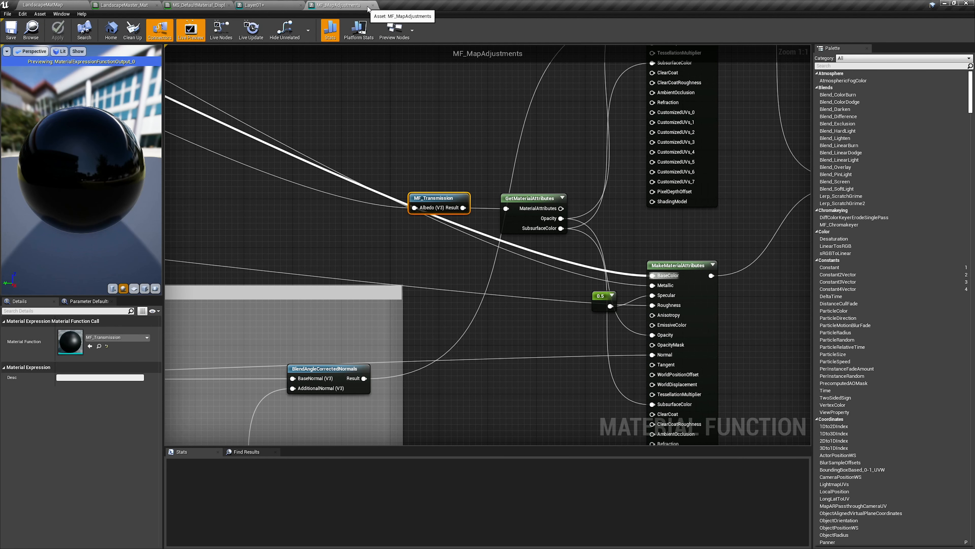
right_drag(505, 113, 309, 166)
scroll(309, 166, down, 1)
right_drag(464, 187, 328, 220)
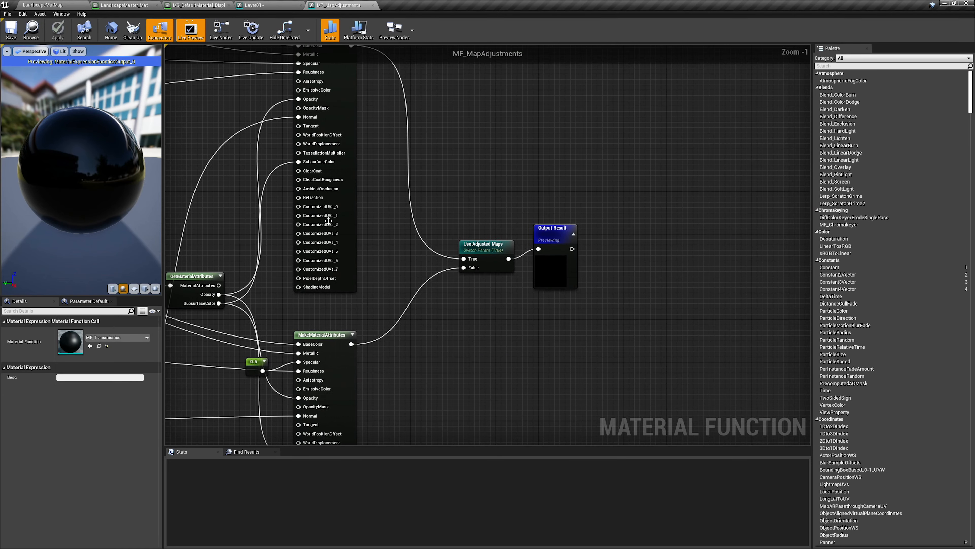
right_drag(347, 182, 400, 13)
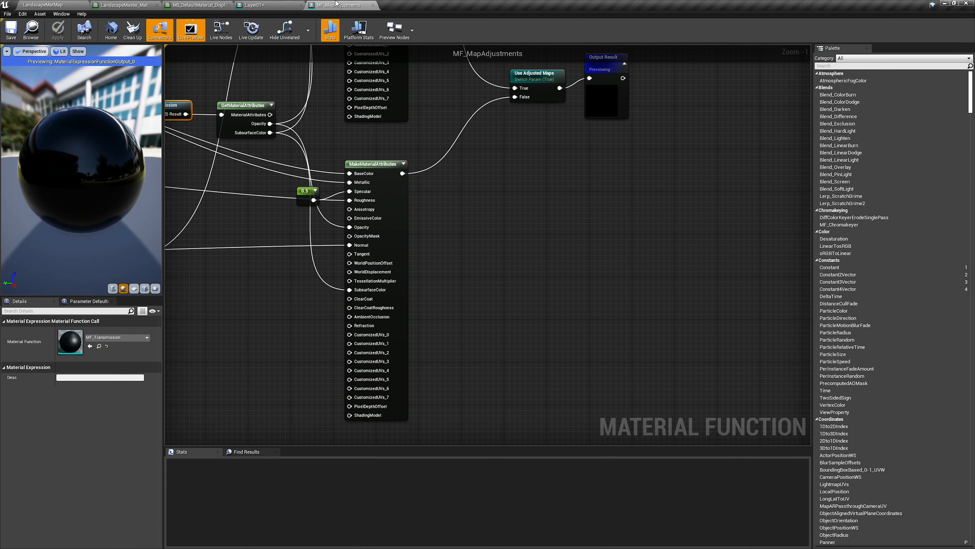
click(373, 6)
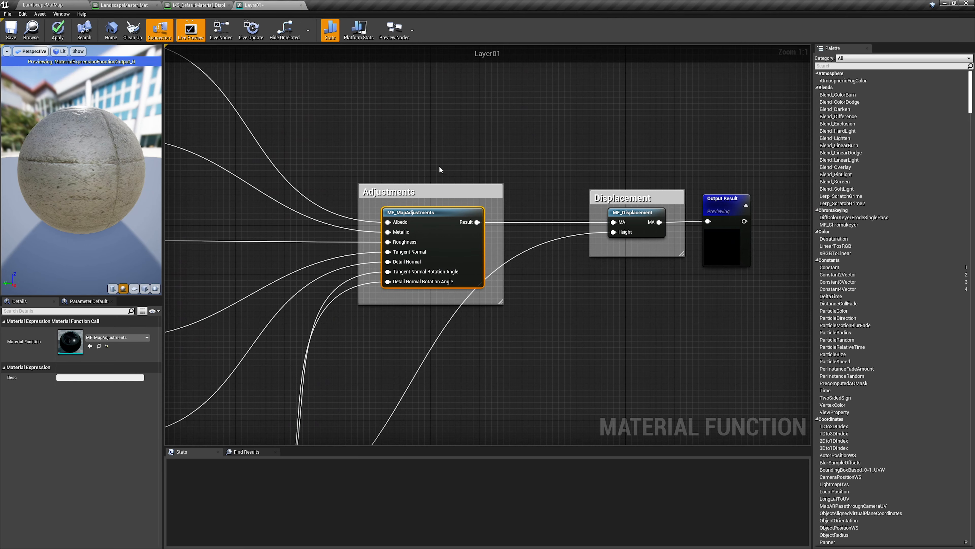
Step: Inspect the MF_Displacement function's height and tessellation nodes for nested function calls, and close it
right_drag(514, 172, 351, 196)
click(398, 209)
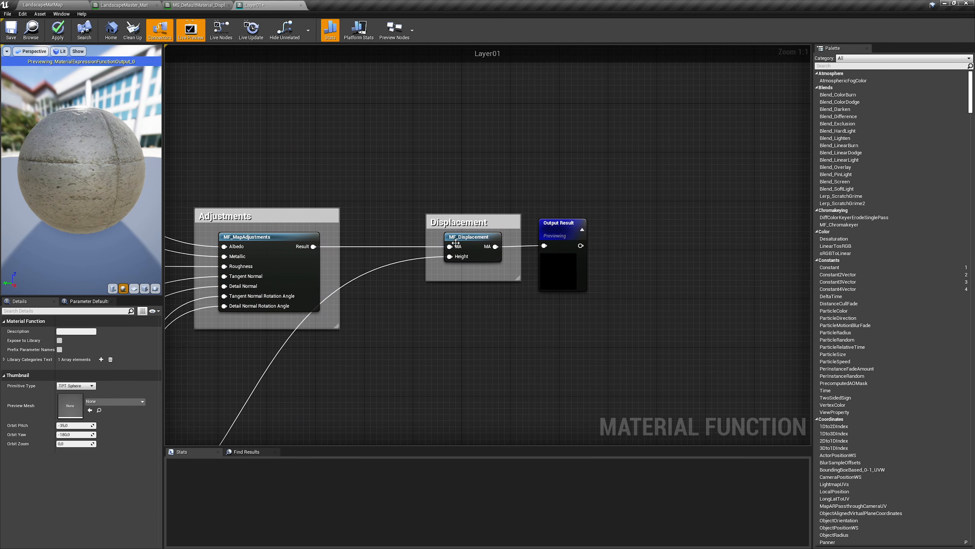
click(473, 246)
double_click(473, 246)
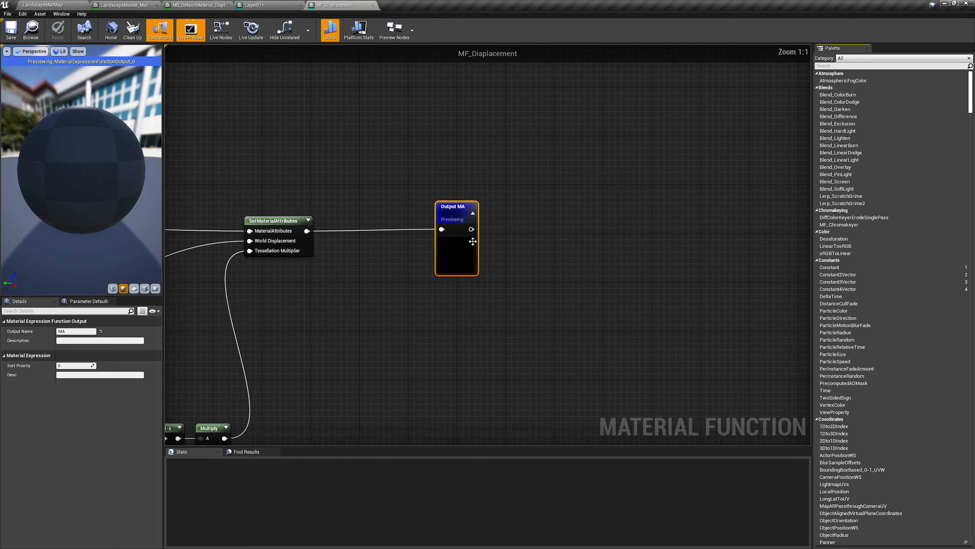
right_drag(365, 272, 738, 255)
scroll(738, 255, down, 1)
right_drag(527, 261, 543, 165)
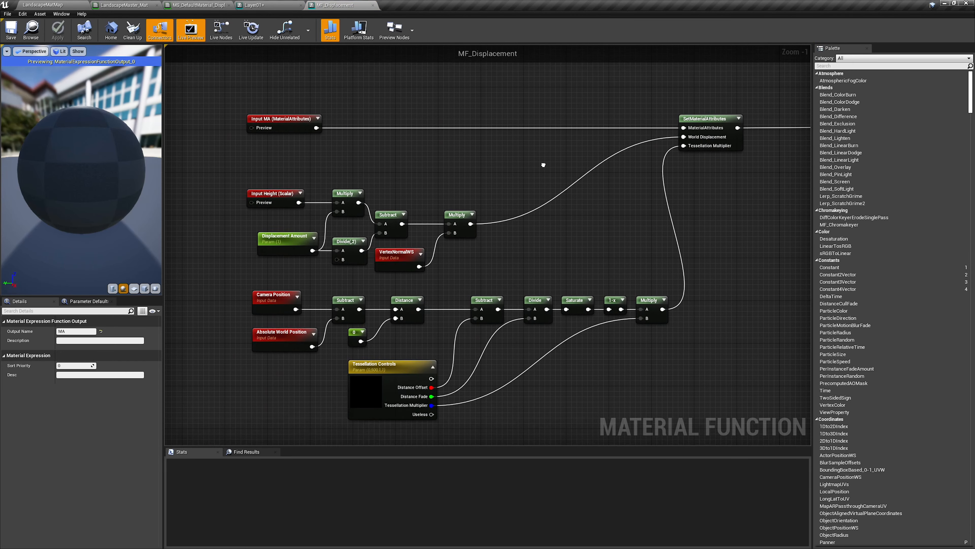
right_drag(631, 191, 498, 220)
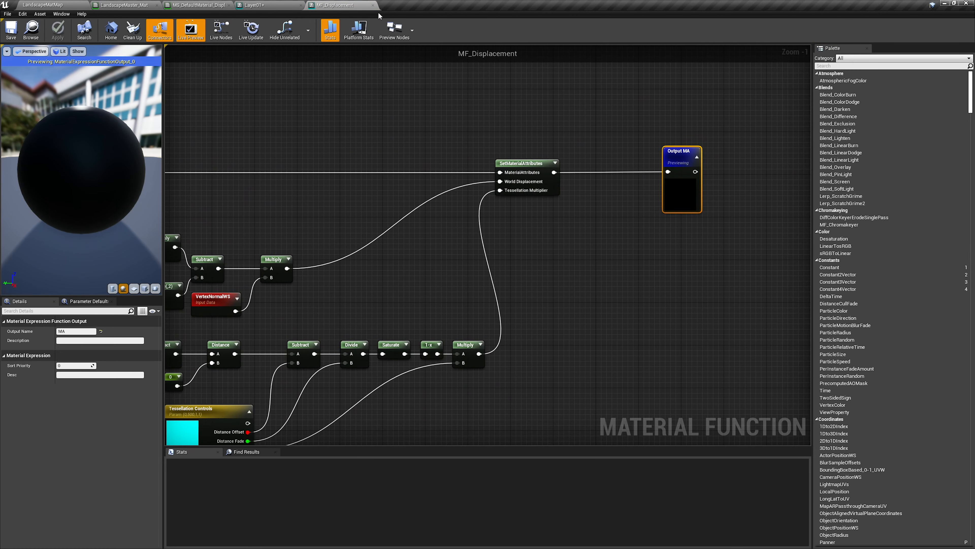
click(373, 6)
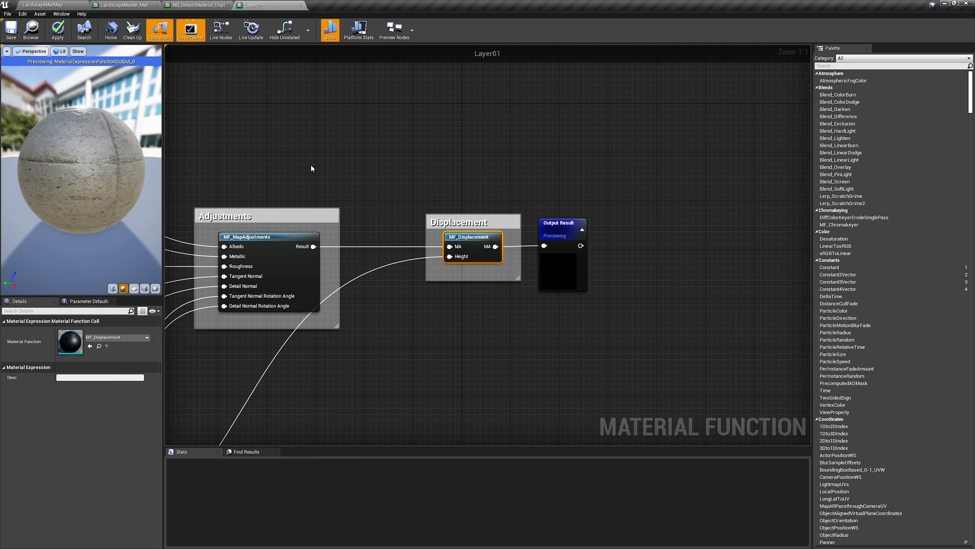
Step: Switch to the level editor and open the LandscapeMaterialTutorial/Layer01 folder containing the copied functions
scroll(560, 167, down, 1)
right_drag(312, 168, 580, 169)
scroll(635, 182, down, 1)
right_drag(417, 169, 640, 184)
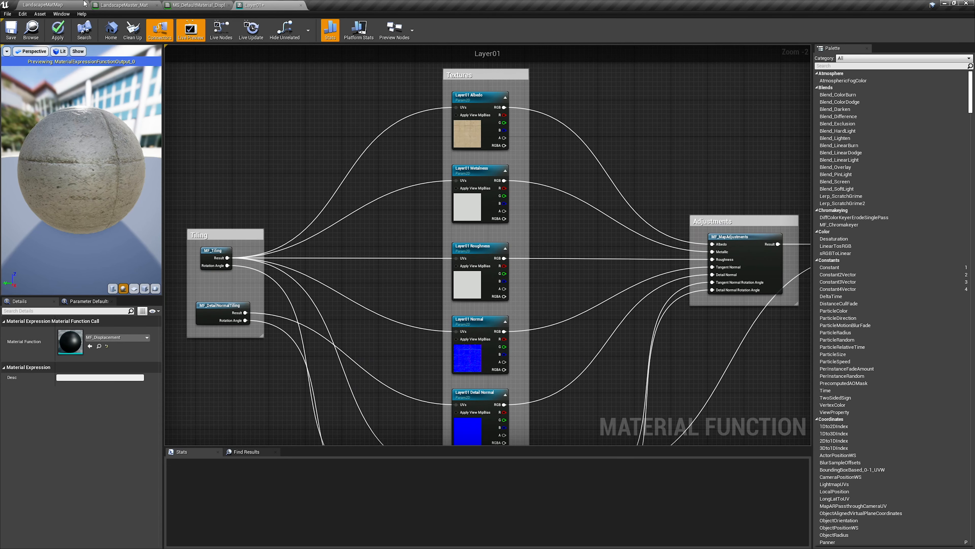
click(59, 4)
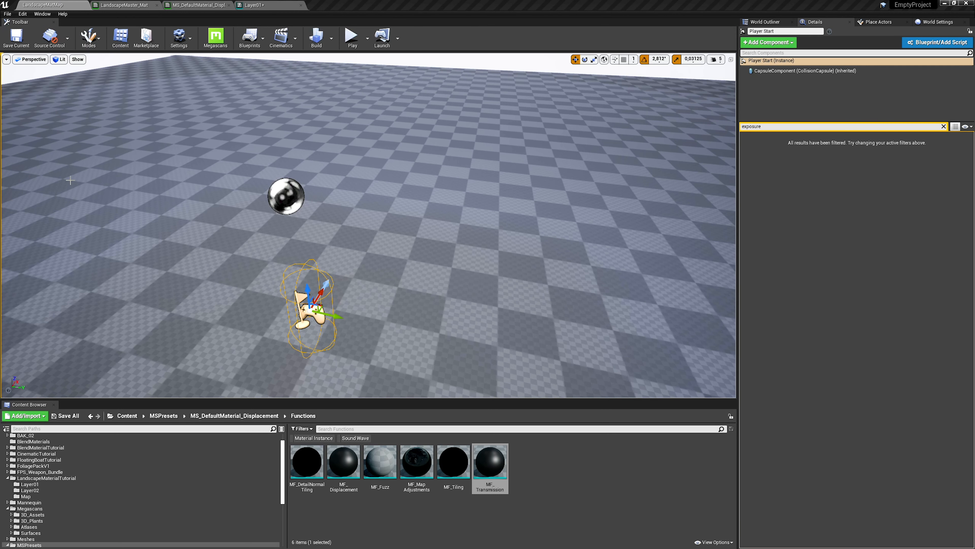
click(34, 485)
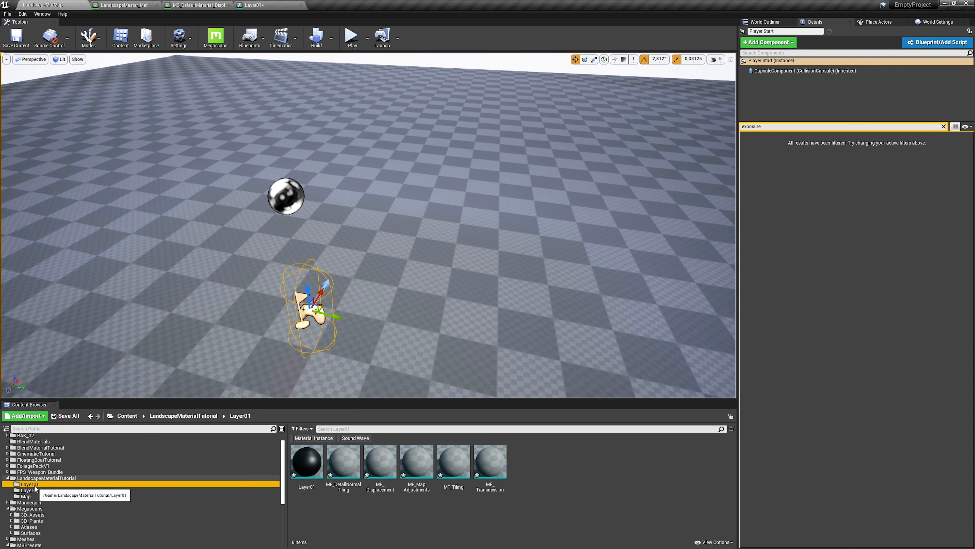
click(329, 507)
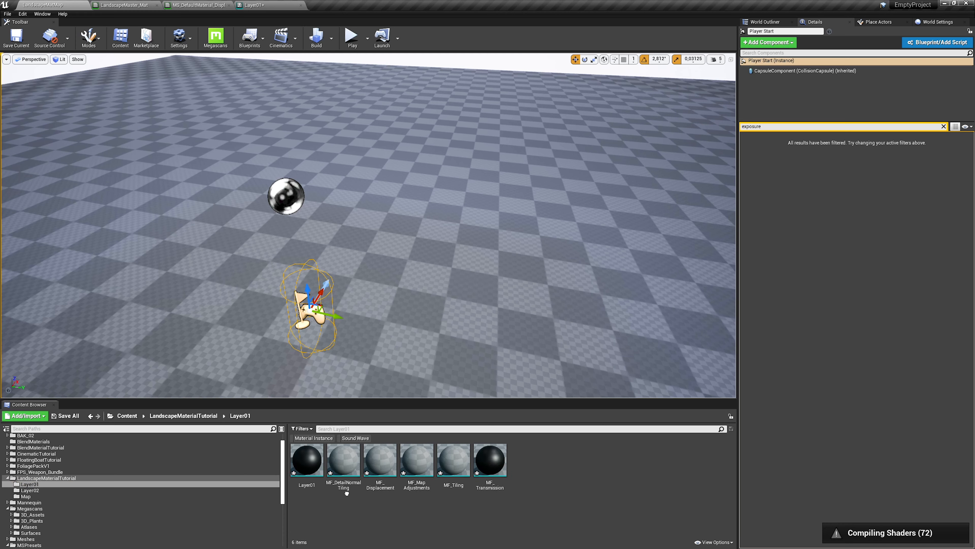
Step: Rename the copied MF_DetailNormalTiling function as Layer01_DetailNormalTiling
right_click(348, 476)
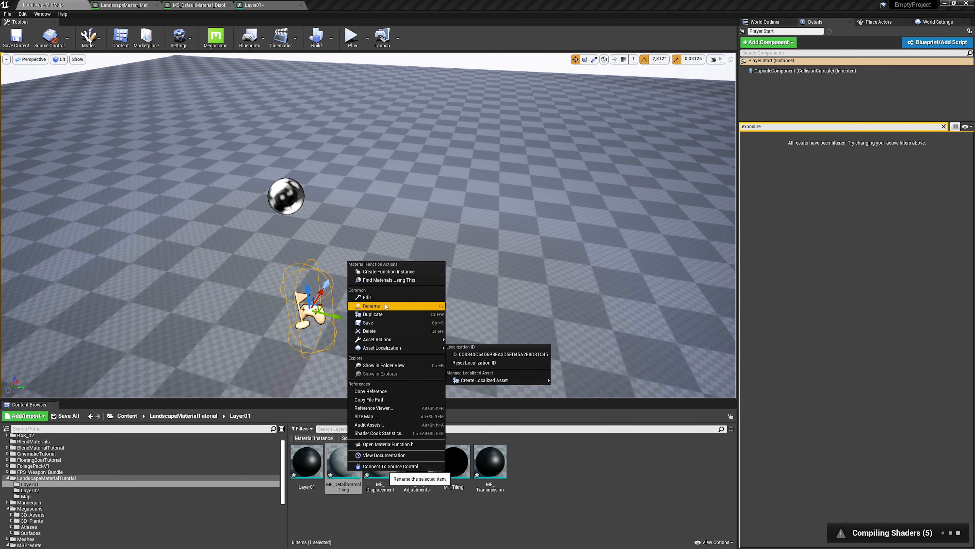
click(371, 306)
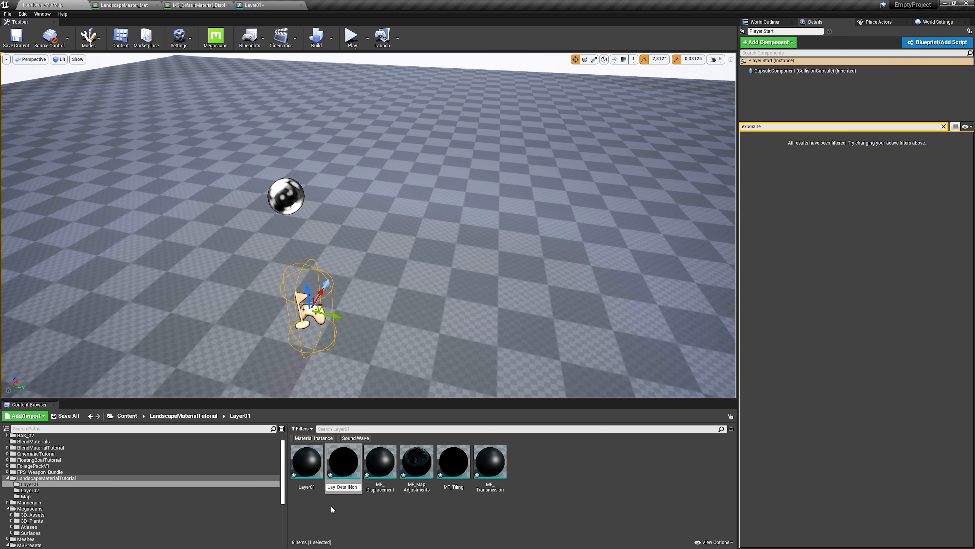
key(Return)
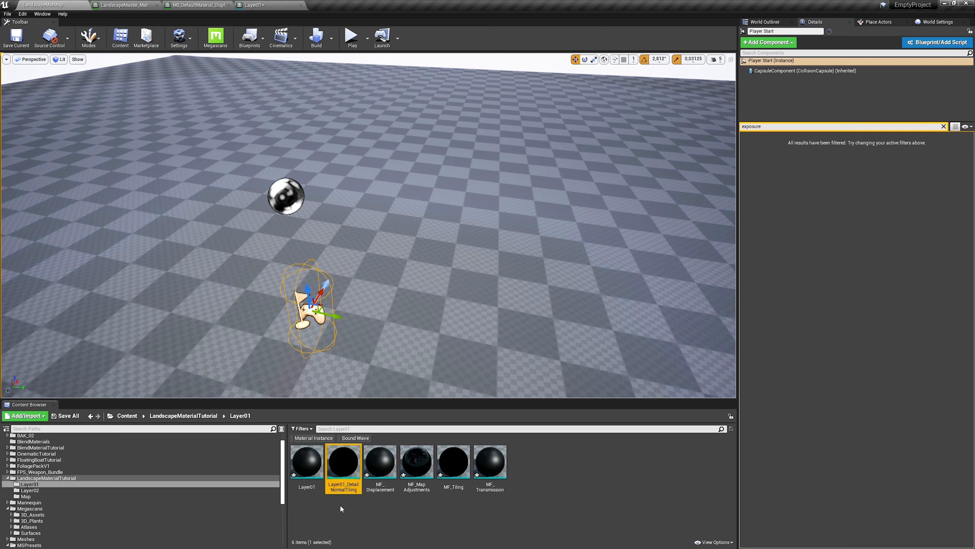
Step: Rename the copied MF_Displacement and MF_MapAdjustments functions as Layer01_Displacement and Layer01_MapAdjustments
right_click(382, 484)
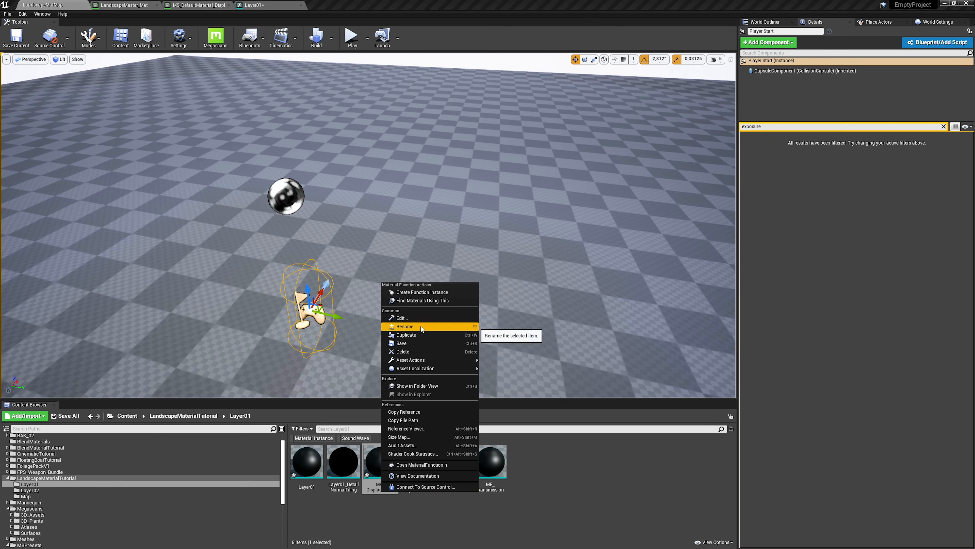
click(404, 327)
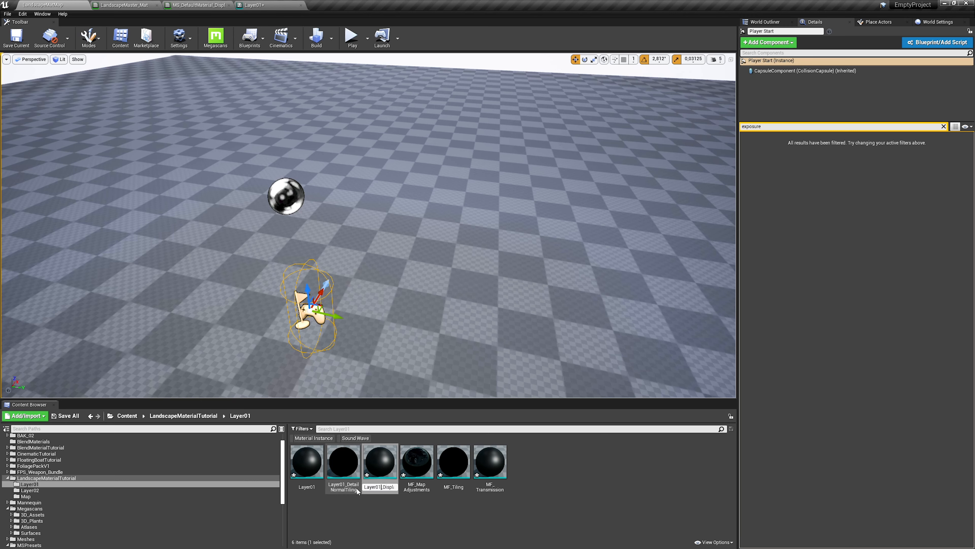
key(Return)
right_click(409, 487)
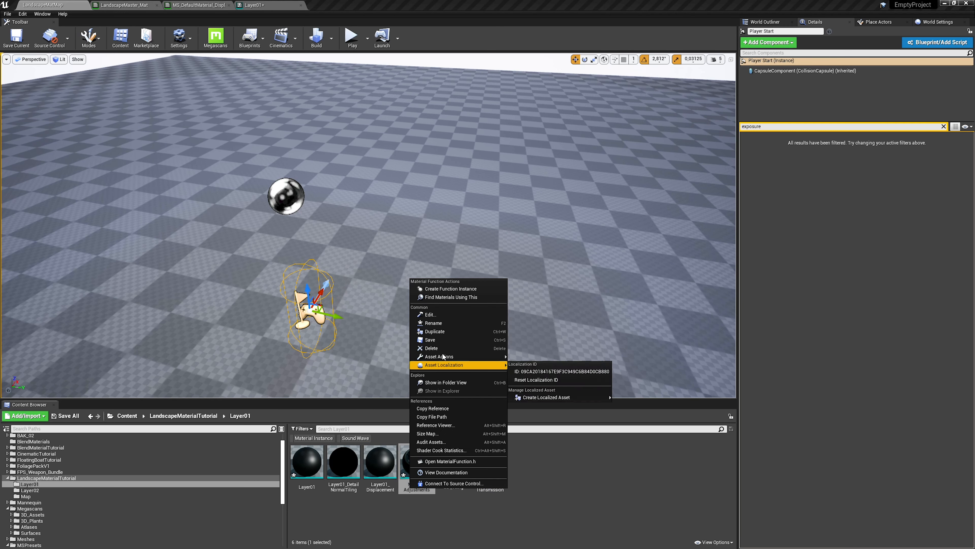
click(447, 324)
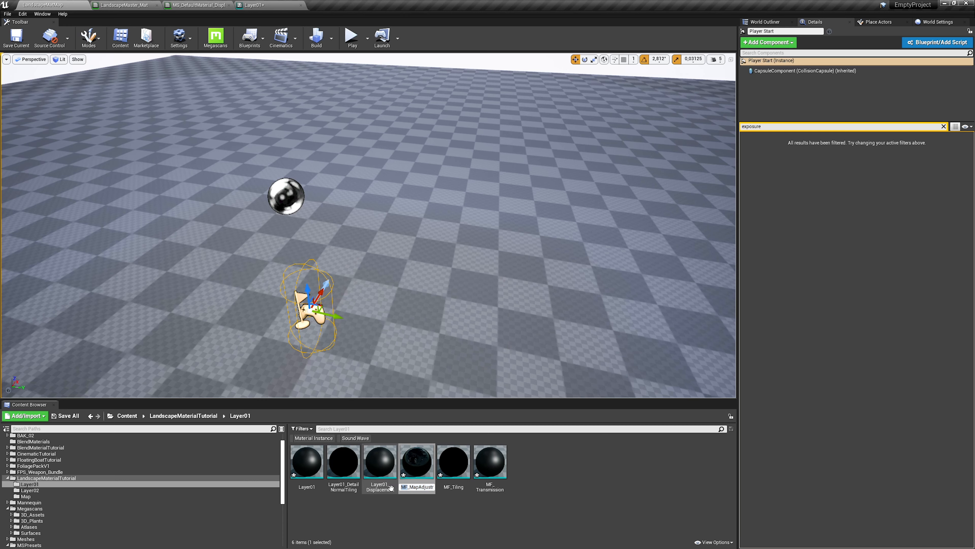
key(Return)
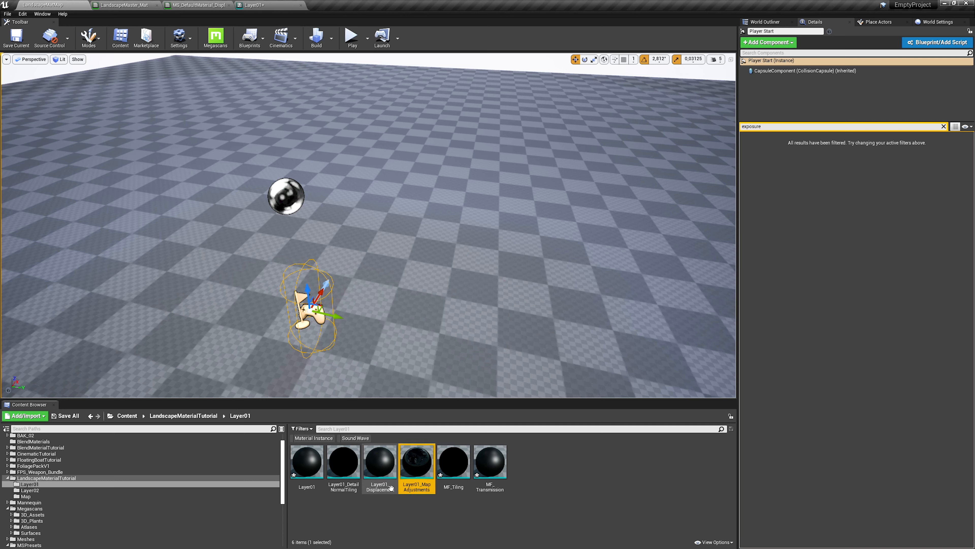
Step: Rename the copied MF_Tiling and MF_Transmission functions as Layer01_Tiling and Layer01_Transmission
right_click(456, 486)
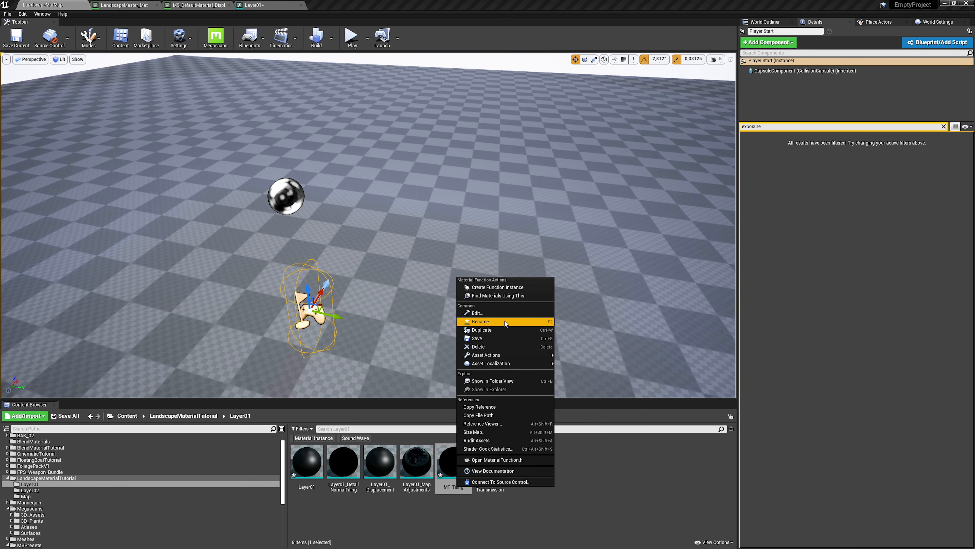
click(495, 323)
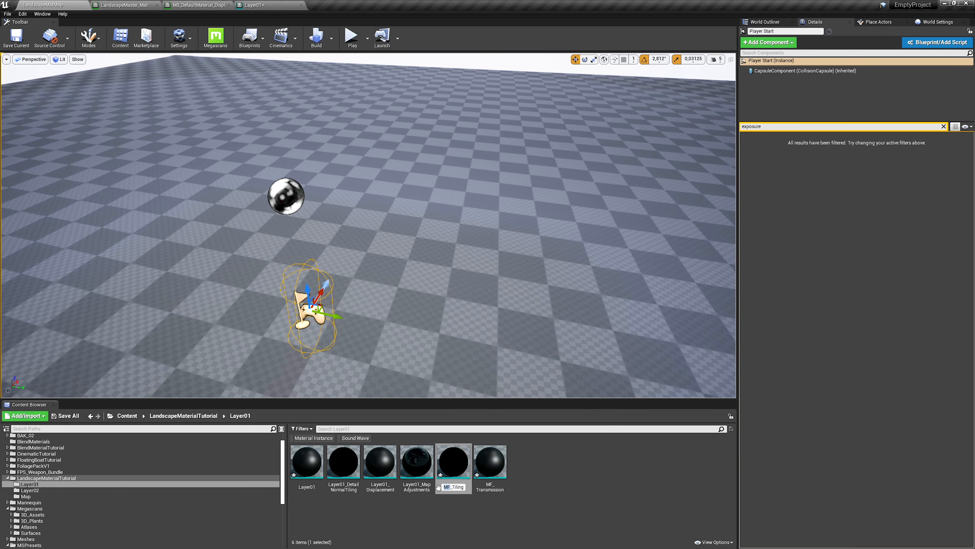
text(1)
key(Return)
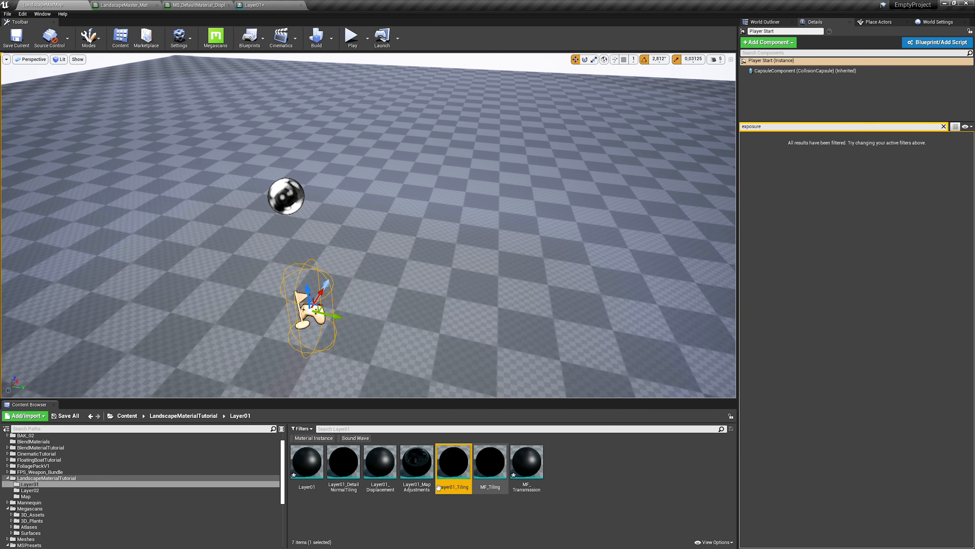
right_click(493, 482)
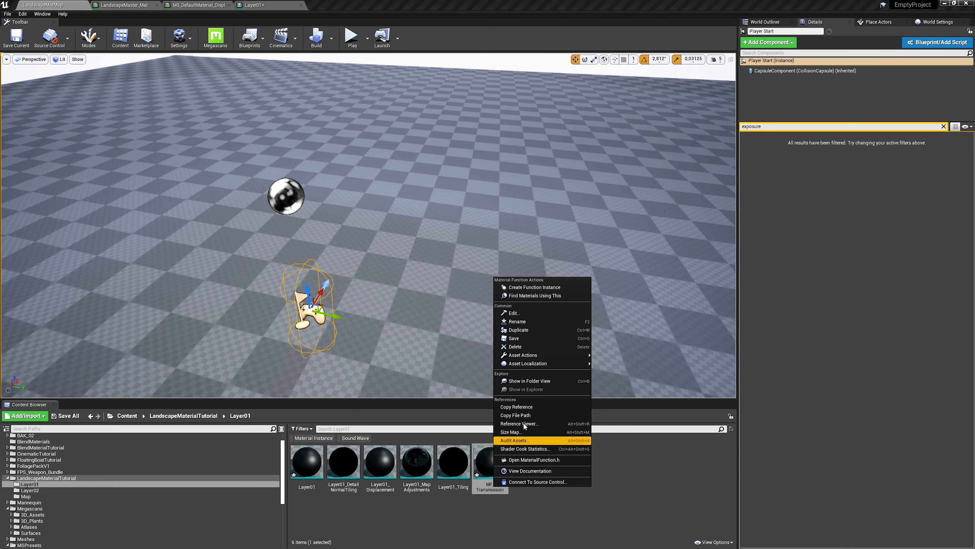
click(533, 322)
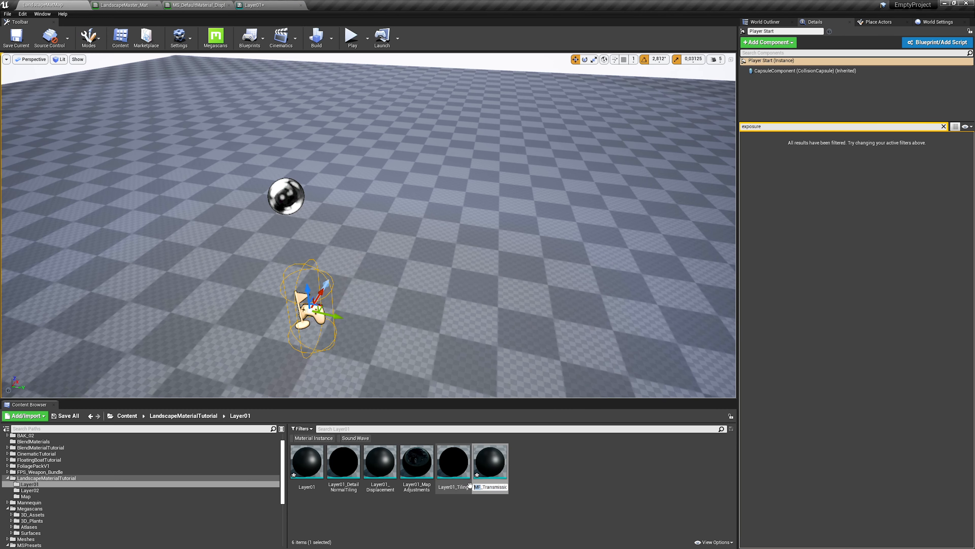
text(Layer01)
key(Return)
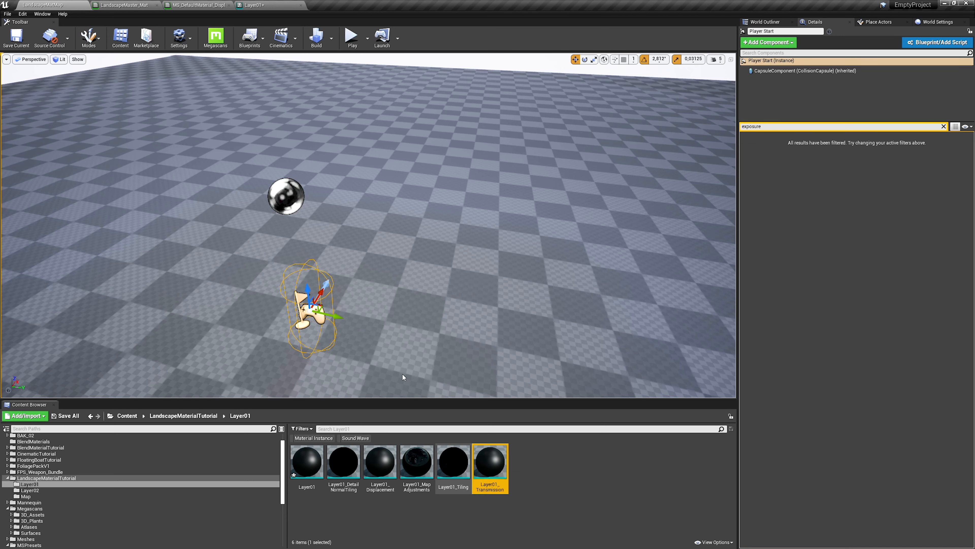
Step: Add the Layer01_Tiling and Layer01_DetailNormalTiling functions to the Layer01 graph, spaced apart beside the Tiling comment group
click(254, 5)
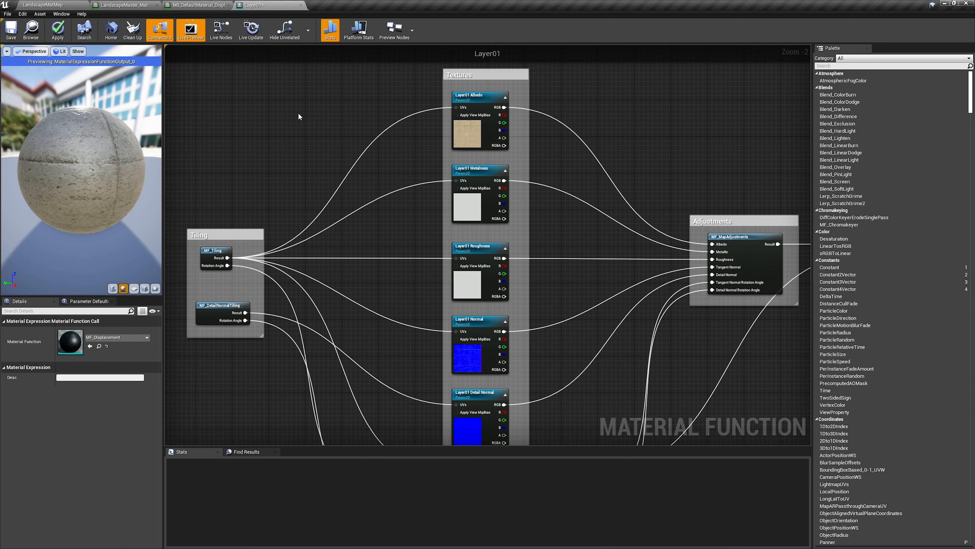
scroll(377, 268, up, 2)
drag(349, 249, 384, 325)
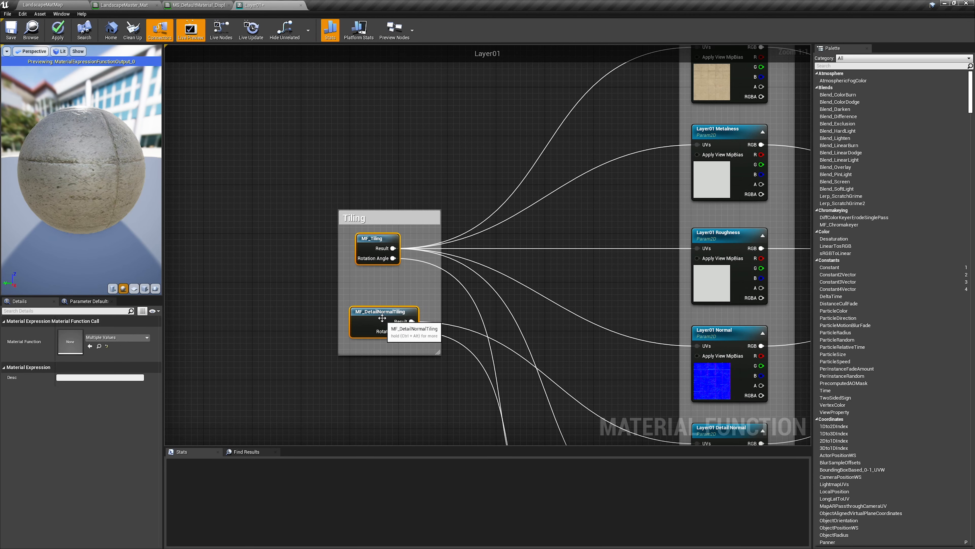
click(63, 5)
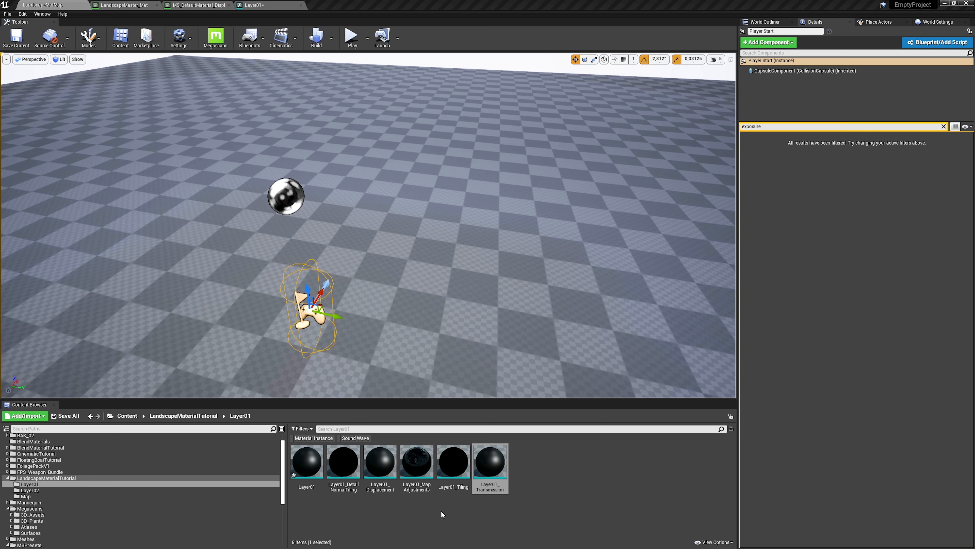
key(Left)
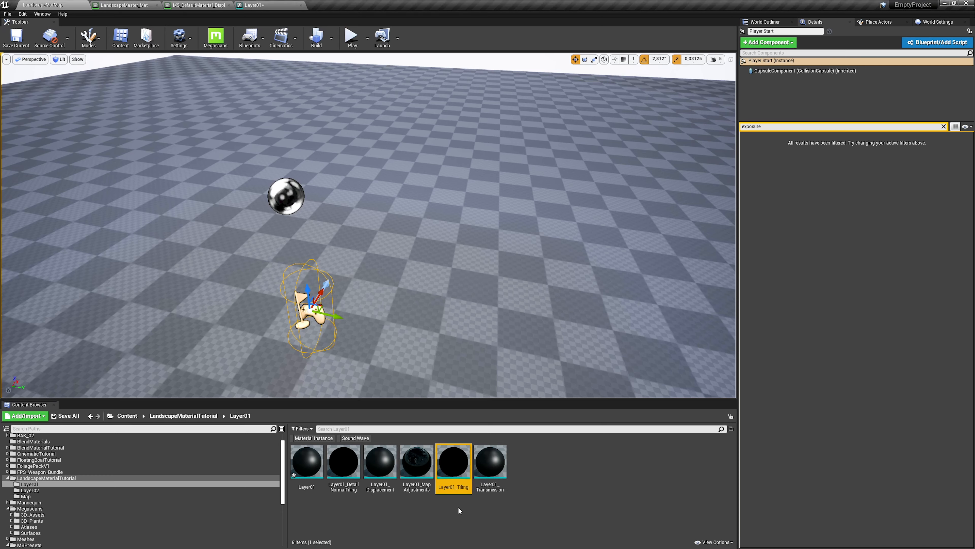
ctrl+click(345, 472)
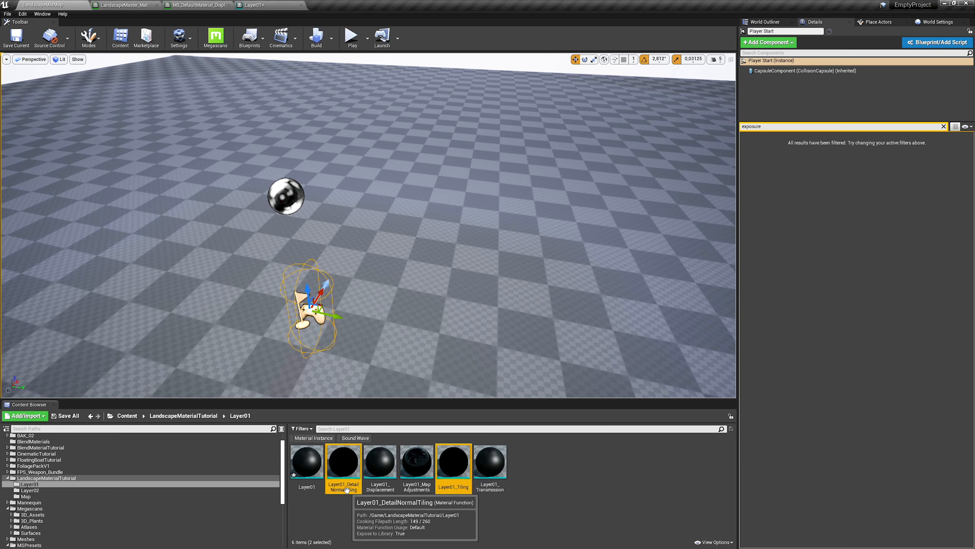
drag(345, 471, 244, 267)
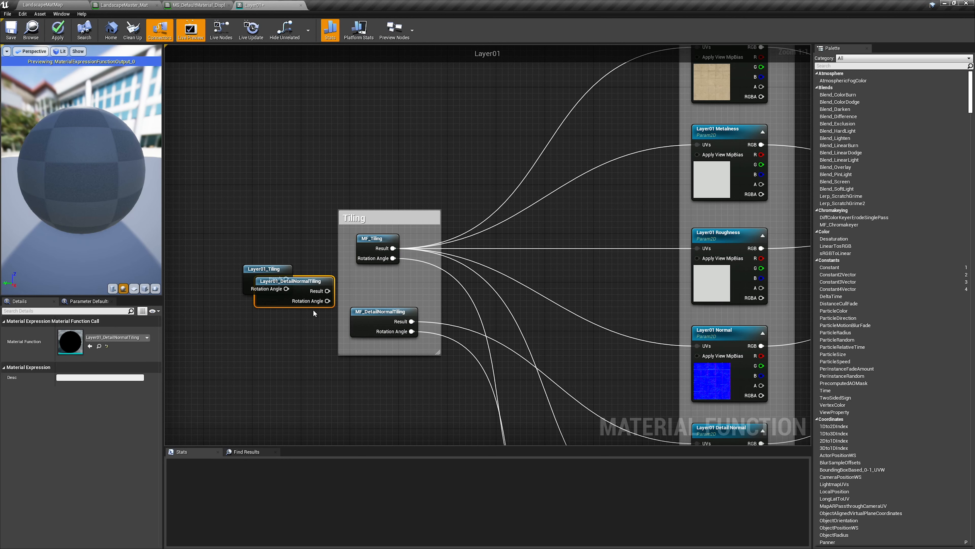
click(304, 352)
drag(278, 306, 261, 361)
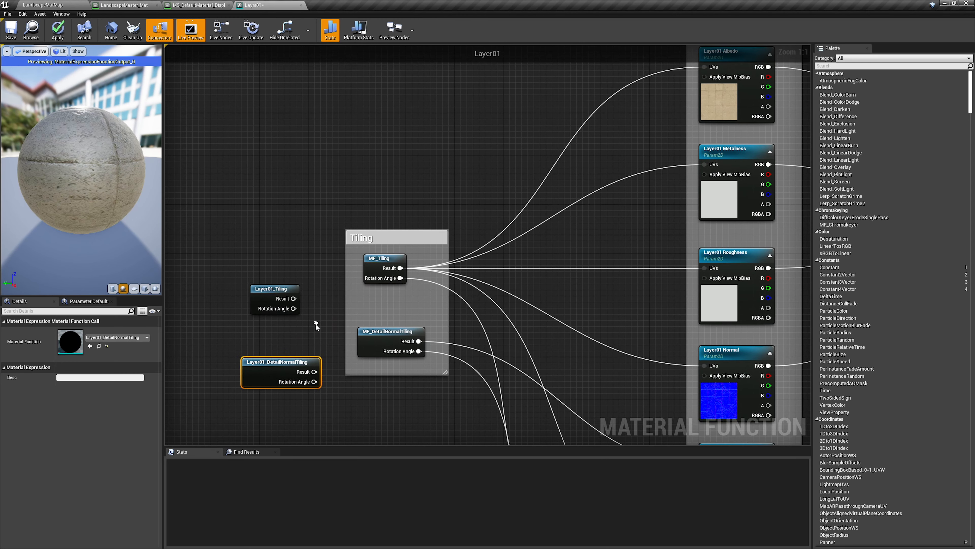
Step: Align Layer01_Tiling with MF_Tiling and transfer the old node's Result and Rotation Angle connections to it
right_drag(263, 312, 271, 331)
drag(266, 304, 281, 274)
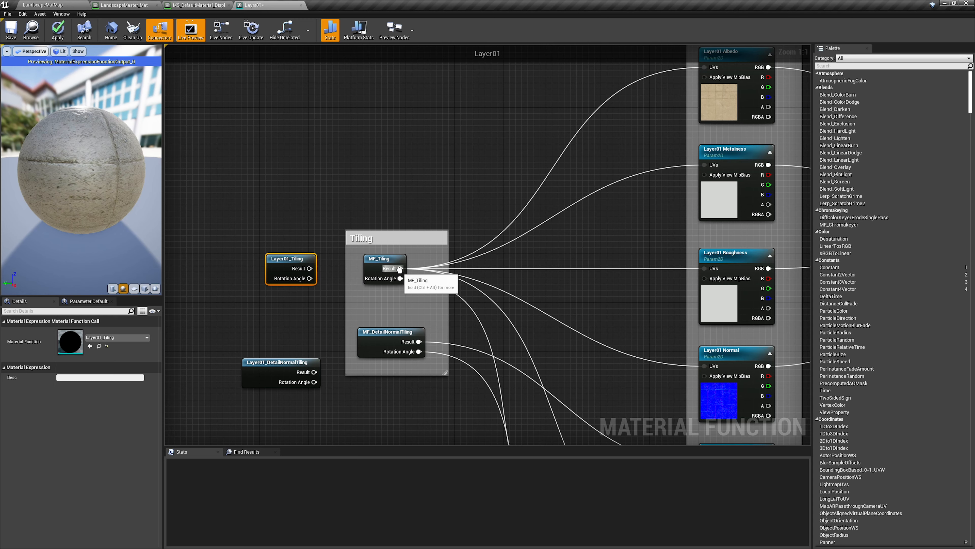
ctrl+drag(399, 268, 309, 268)
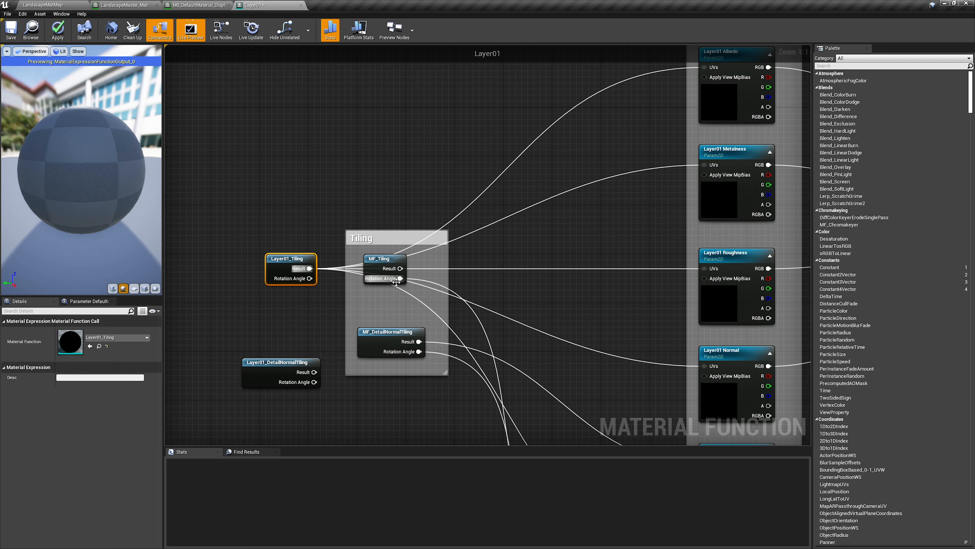
ctrl+drag(401, 277, 313, 285)
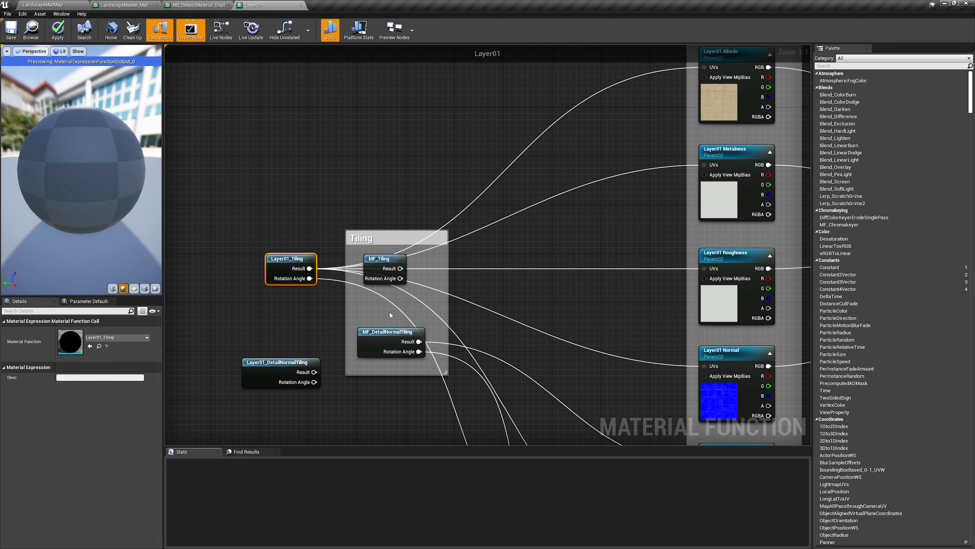
Step: Align Layer01_DetailNormalTiling with MF_DetailNormalTiling and transfer the old node's Result and Rotation Angle connections to it
right_drag(360, 310, 344, 257)
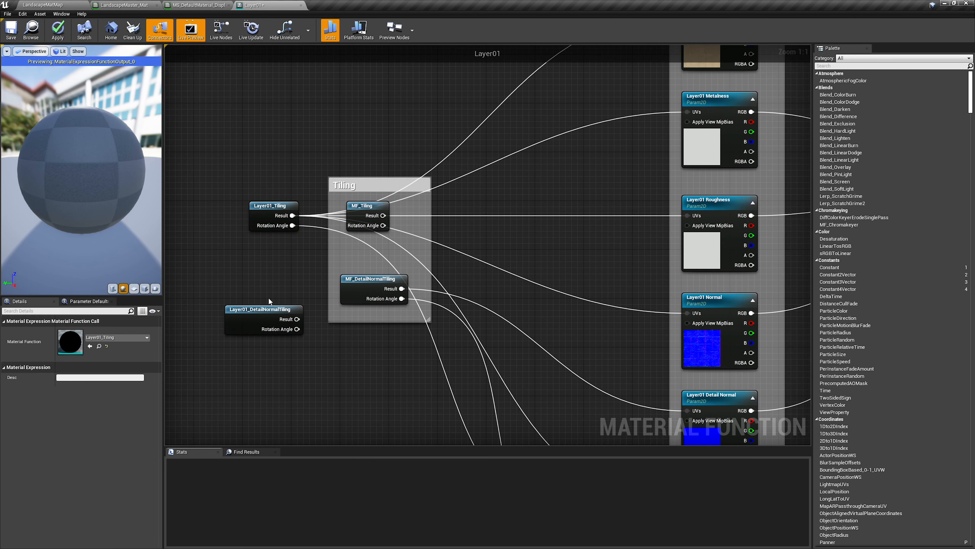
click(302, 307)
drag(290, 304, 296, 274)
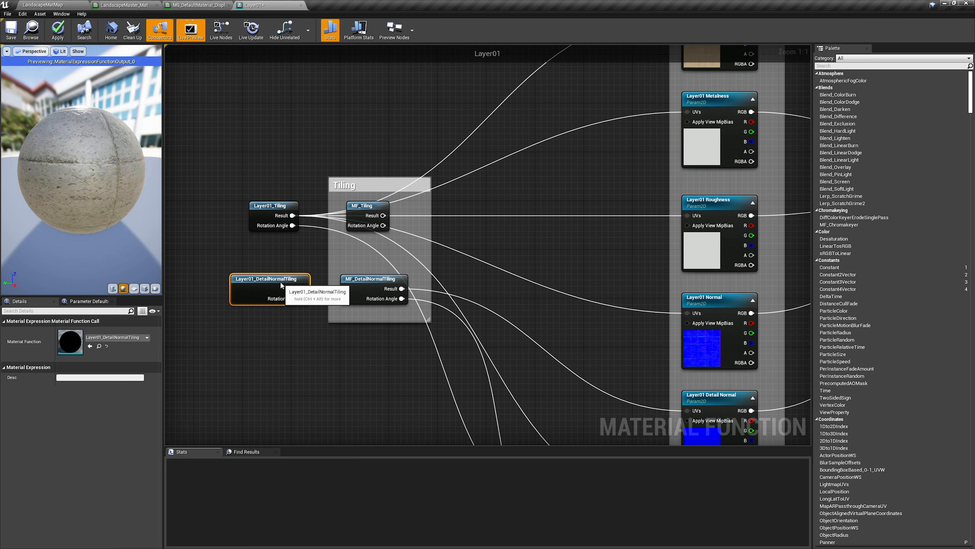
right_drag(376, 299, 344, 309)
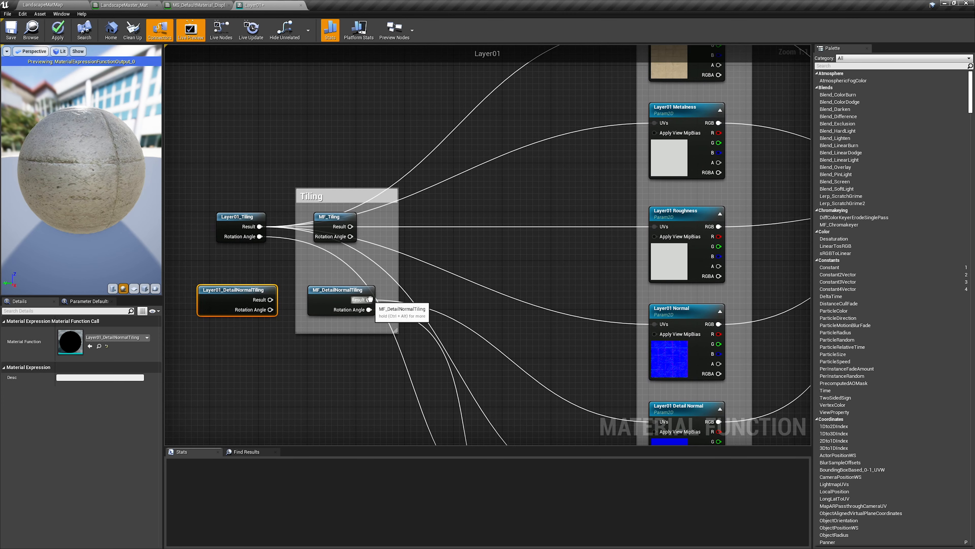
ctrl+drag(364, 300, 269, 300)
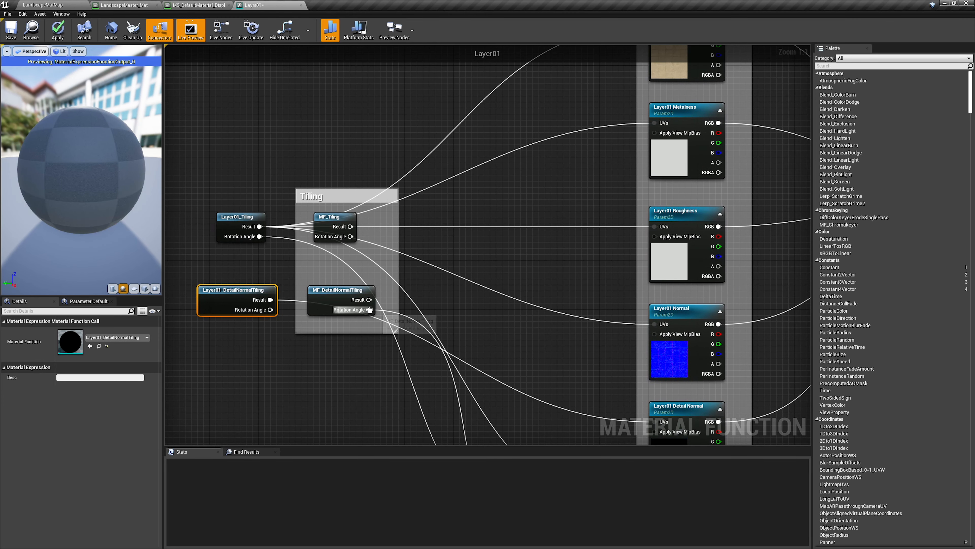
ctrl+drag(368, 310, 270, 309)
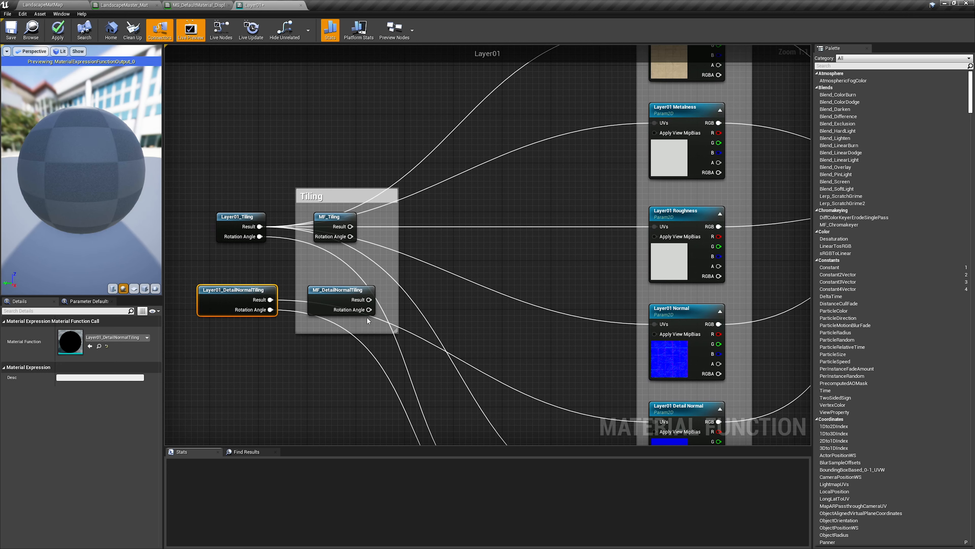
Step: Delete the MF_Tiling and MF_DetailNormalTiling nodes and move the two Layer01 tiling nodes into the Tiling comment group
key(Delete)
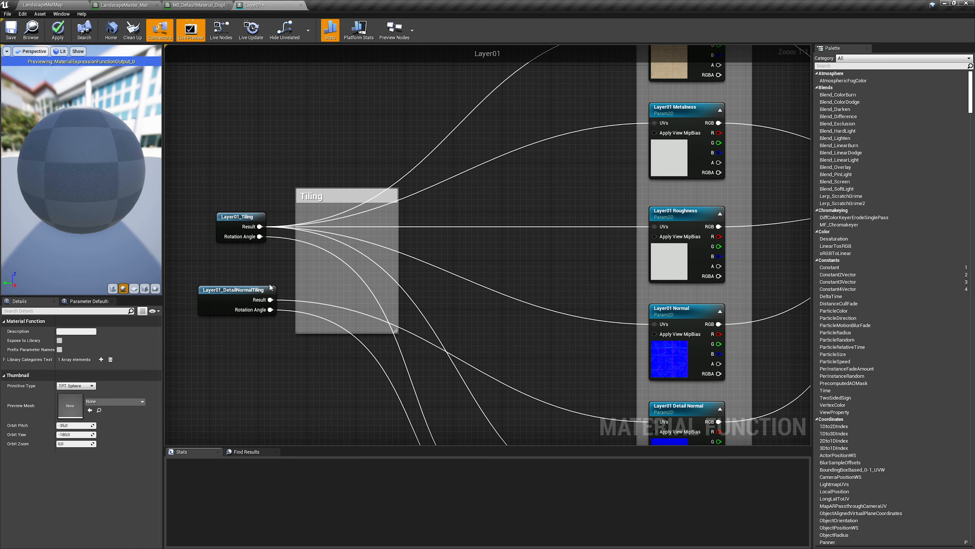
click(236, 231)
ctrl+click(226, 297)
drag(323, 298, 333, 297)
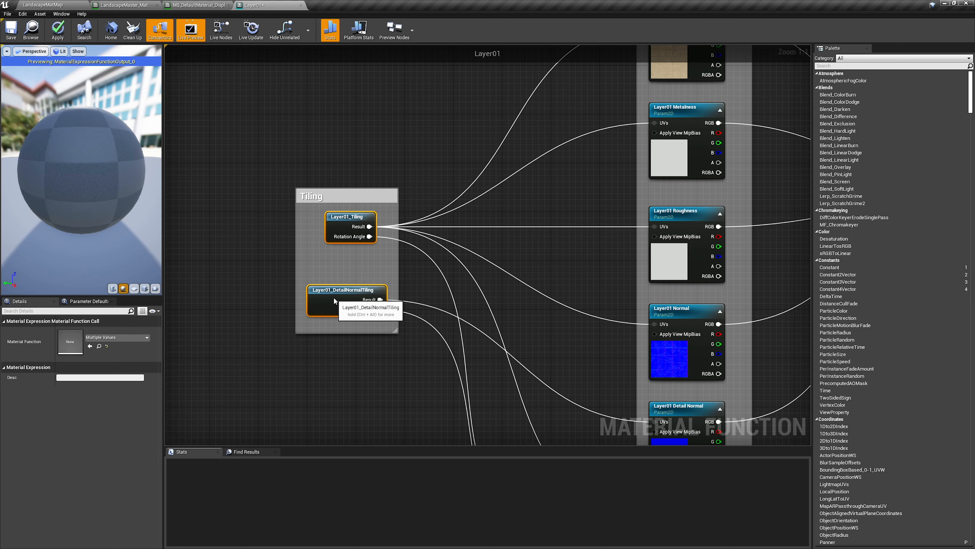
Step: Add the Layer01_MapAdjustments and Layer01_Displacement functions to the Layer01 graph, spaced apart above the Adjustments and Displacement comment groups
click(482, 287)
scroll(483, 287, down, 3)
right_drag(537, 300, 334, 226)
scroll(333, 226, down, 2)
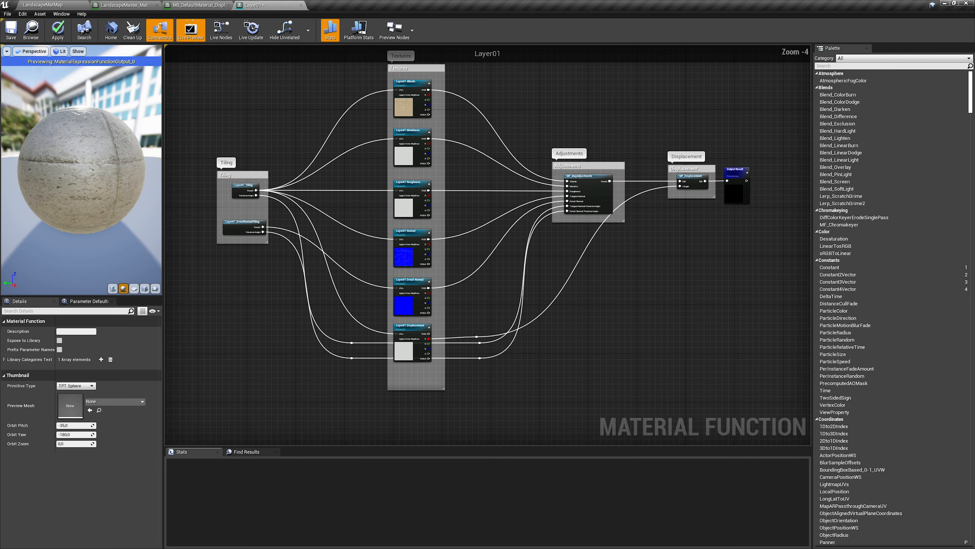
scroll(407, 333, up, 6)
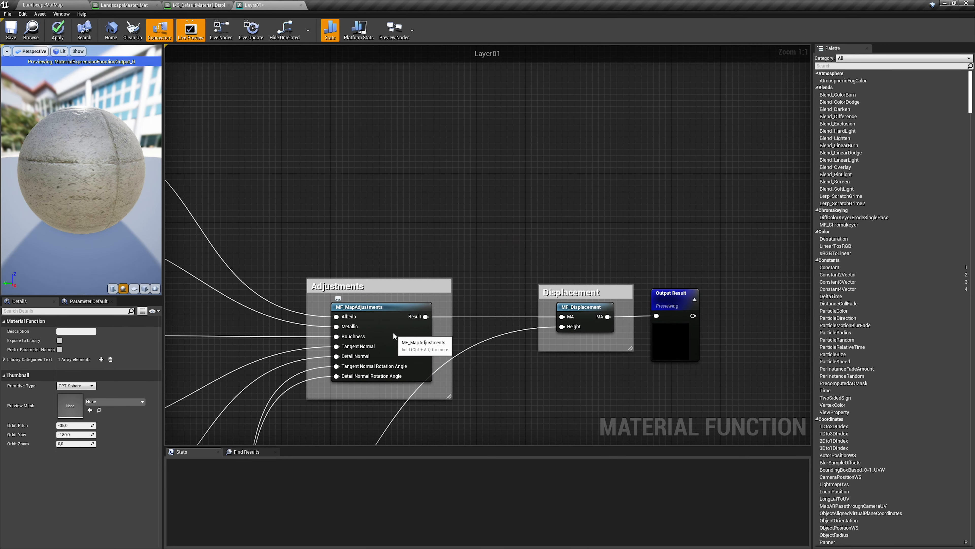
click(407, 334)
click(589, 310)
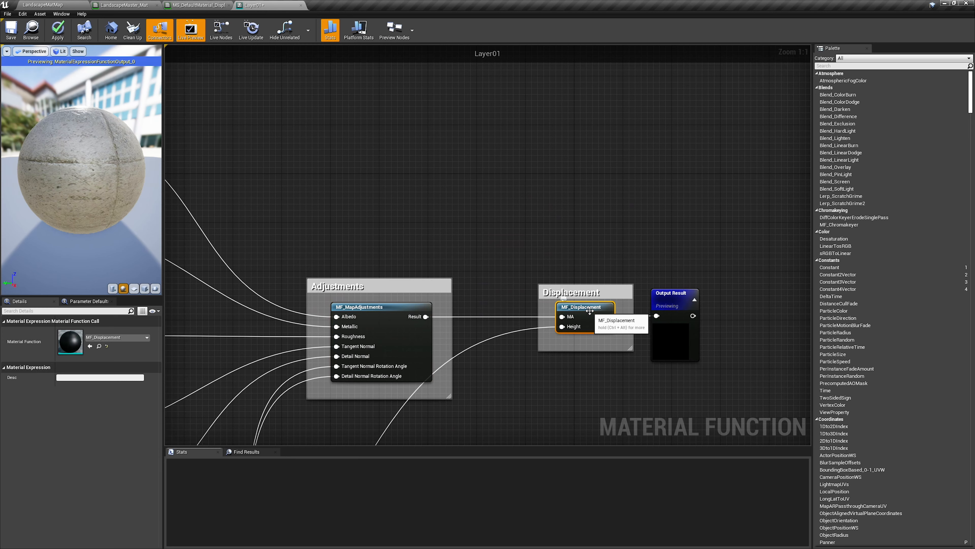
click(43, 5)
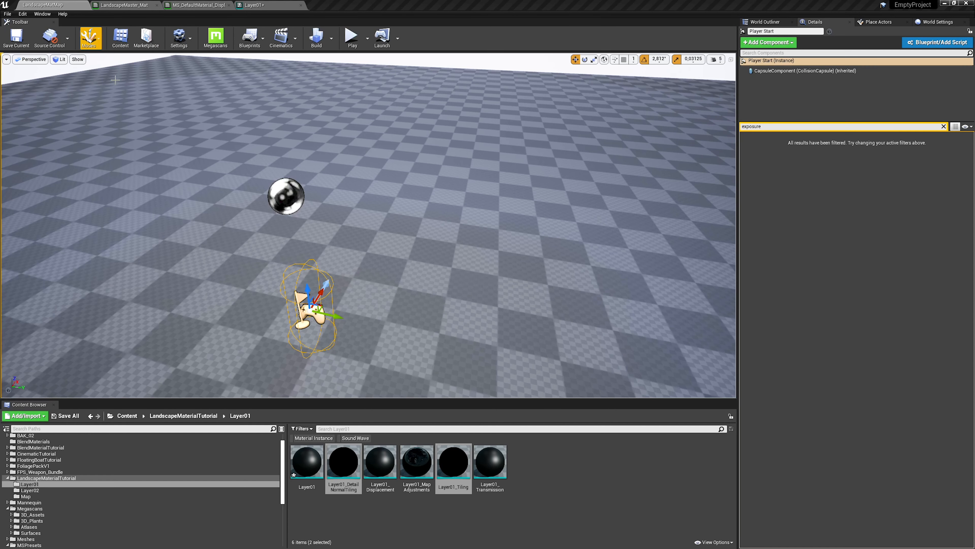
click(417, 466)
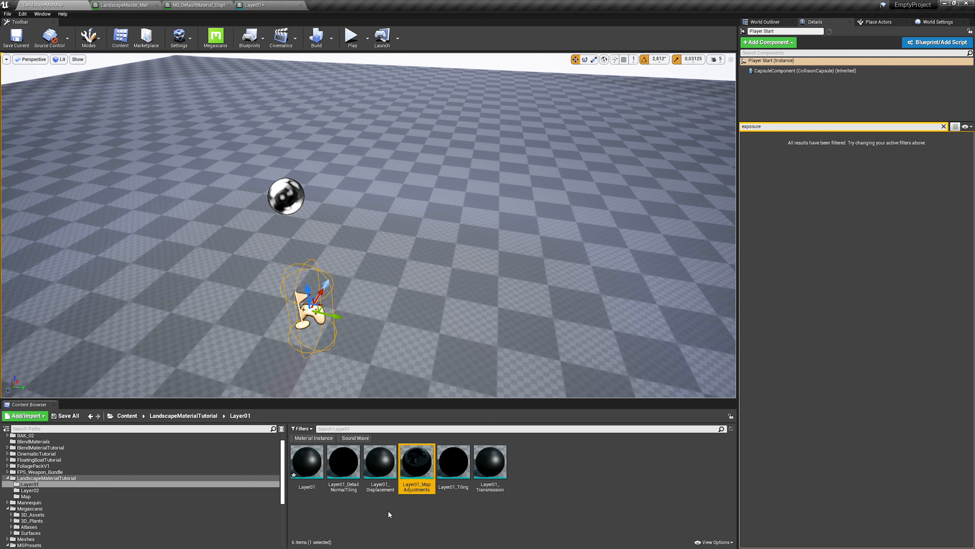
ctrl+click(384, 466)
drag(385, 468, 398, 162)
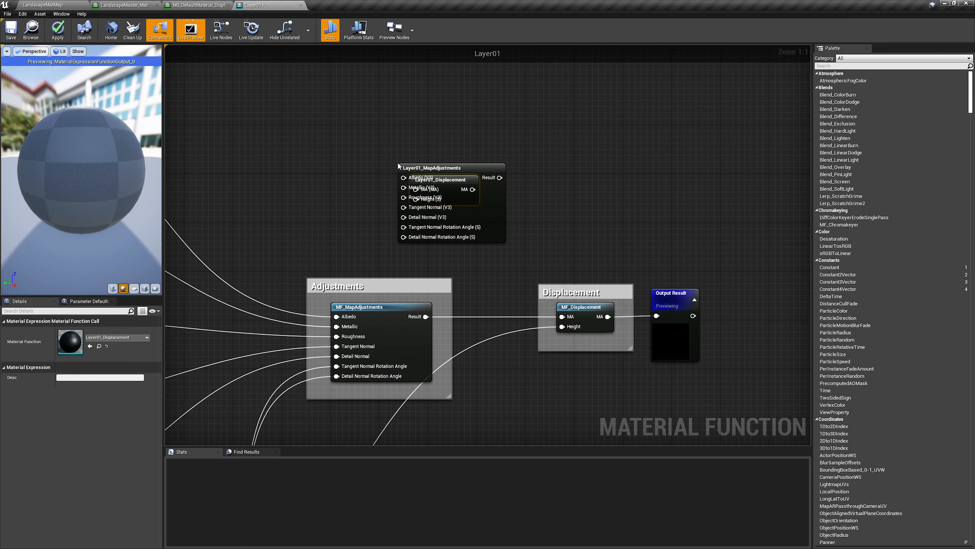
drag(480, 199, 327, 195)
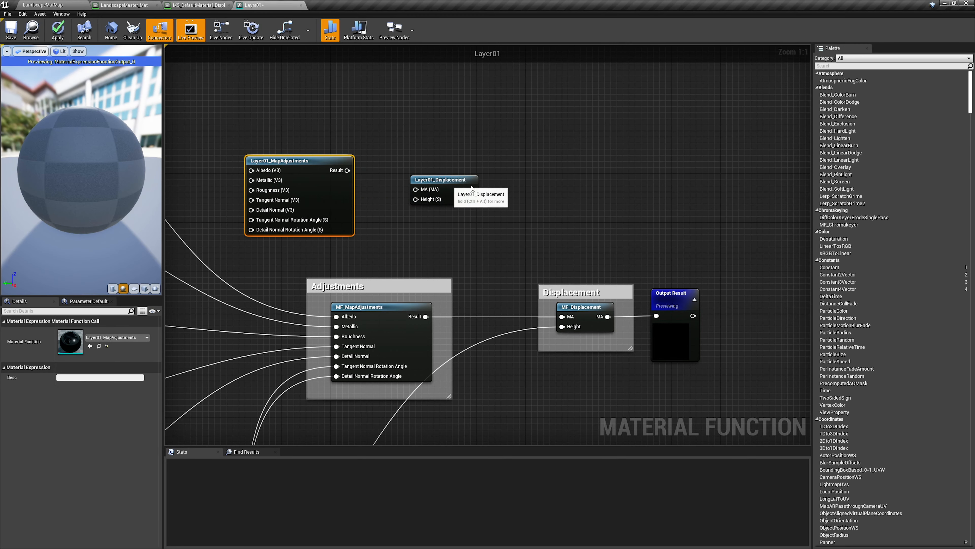
Step: Connect Layer01_MapAdjustments' Result to Layer01_Displacement's MA input, and transfer MF_Displacement's Height connection to Layer01_Displacement
drag(449, 186, 521, 179)
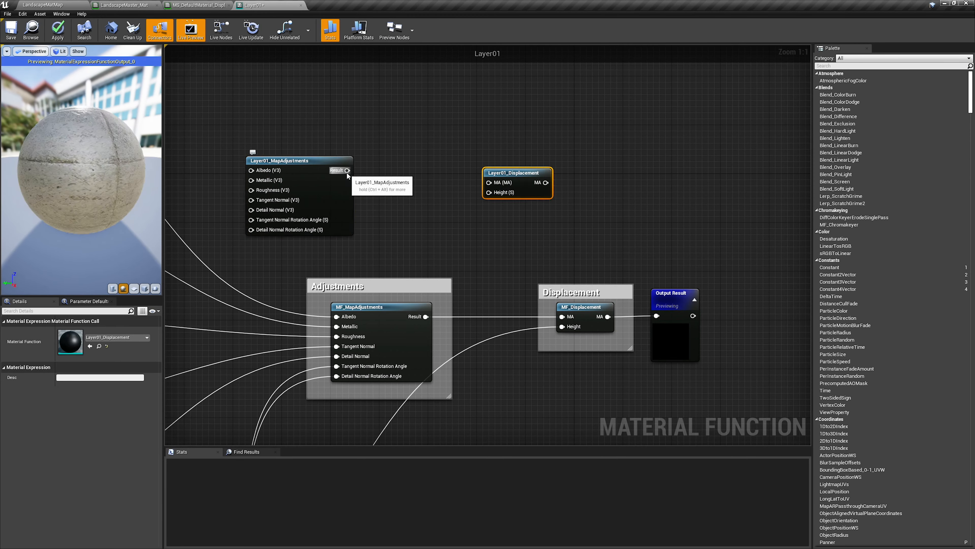
drag(347, 170, 497, 183)
drag(340, 192, 422, 204)
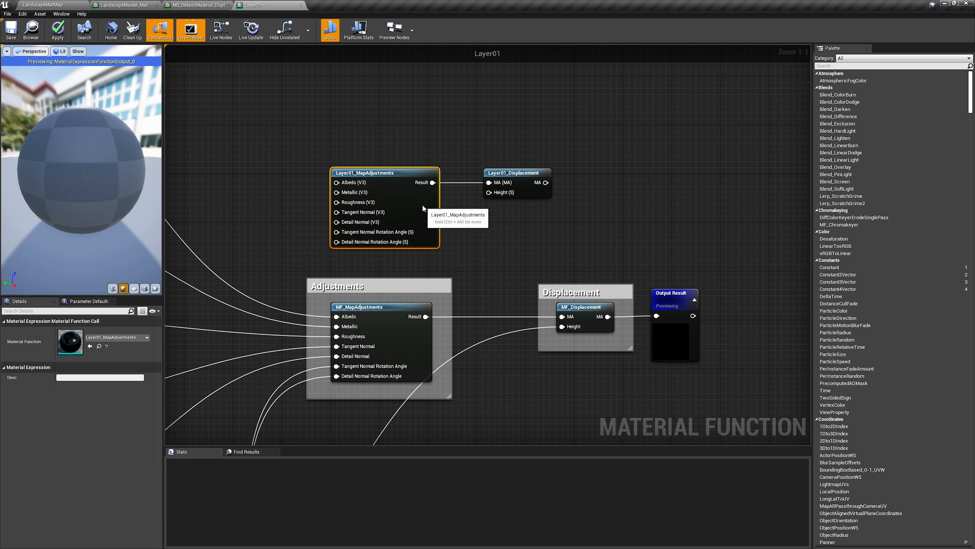
drag(410, 296, 576, 323)
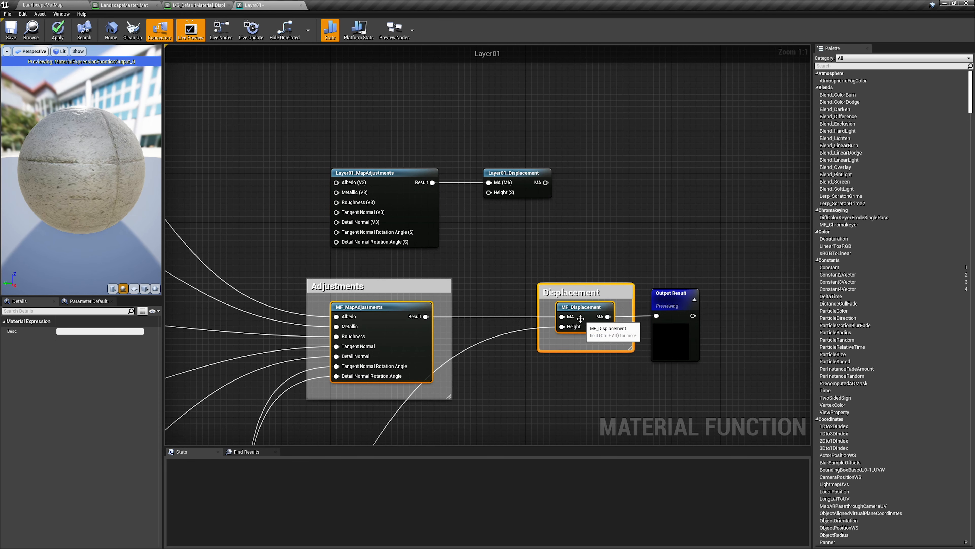
click(508, 367)
right_drag(496, 286, 519, 286)
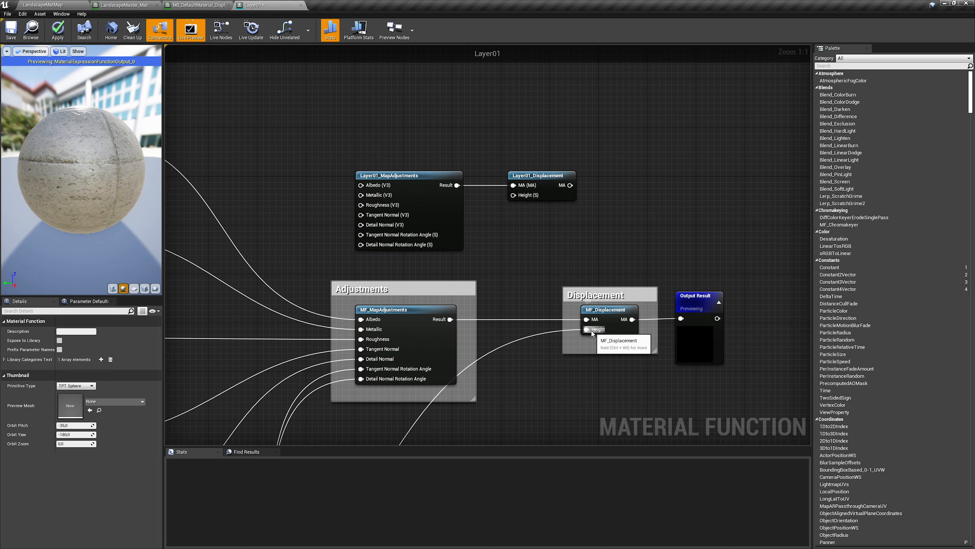
ctrl+drag(593, 334, 531, 194)
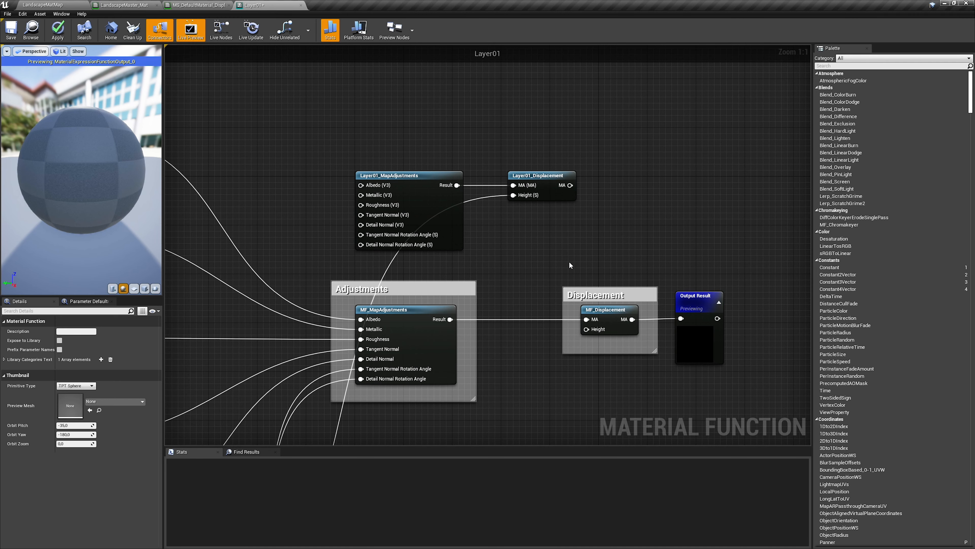
Step: Transfer all seven input connections, from Albedo to Detail Normal Rotation Angle, from MF_MapAdjustments to the matching Layer01_MapAdjustments inputs
right_drag(509, 276, 603, 254)
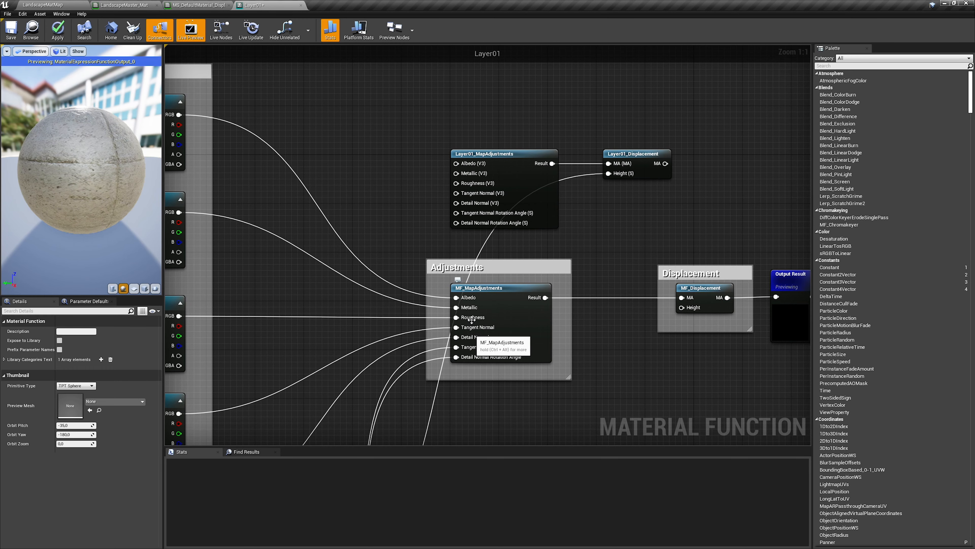
ctrl+drag(472, 301, 464, 169)
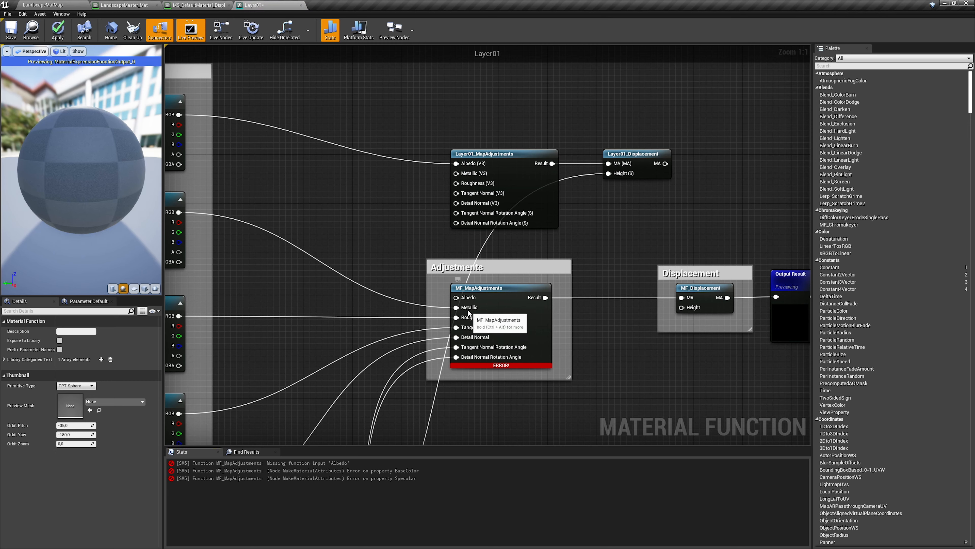
ctrl+drag(456, 308, 457, 173)
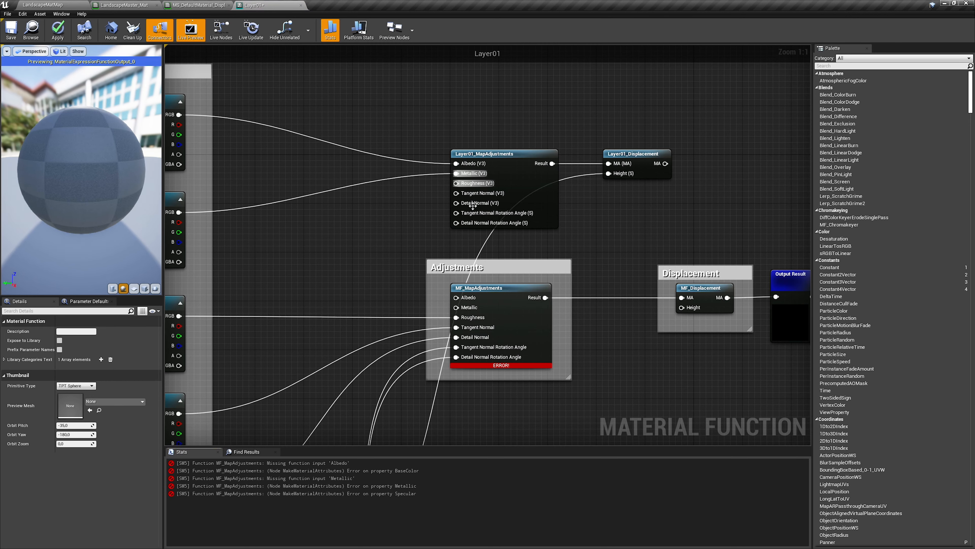
ctrl+drag(469, 318, 458, 184)
ctrl+drag(476, 327, 457, 193)
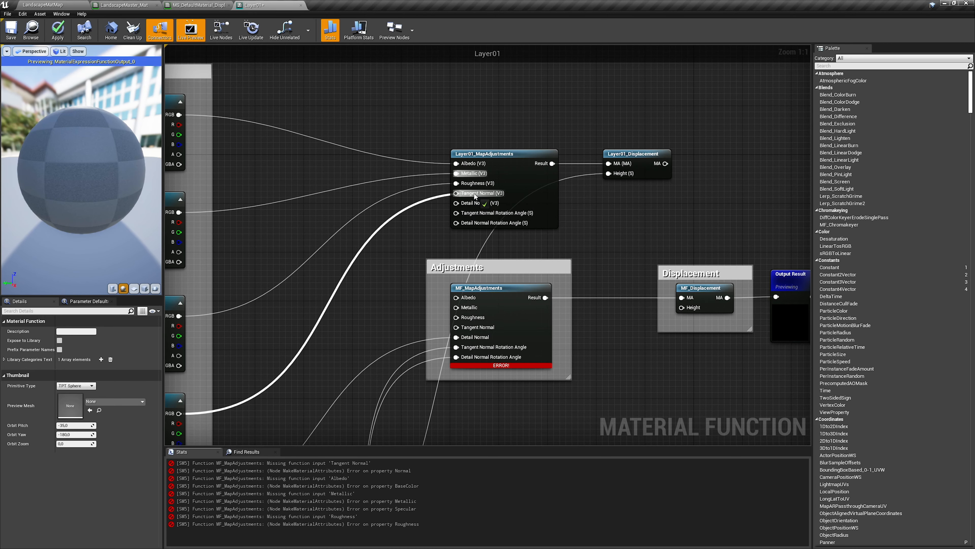
ctrl+drag(476, 338, 459, 213)
ctrl+drag(457, 357, 457, 222)
Step: Transfer MF_Displacement's output connection to Layer01_Displacement's MA output, and delete the MF_MapAdjustments and MF_Displacement nodes
right_drag(607, 288, 430, 326)
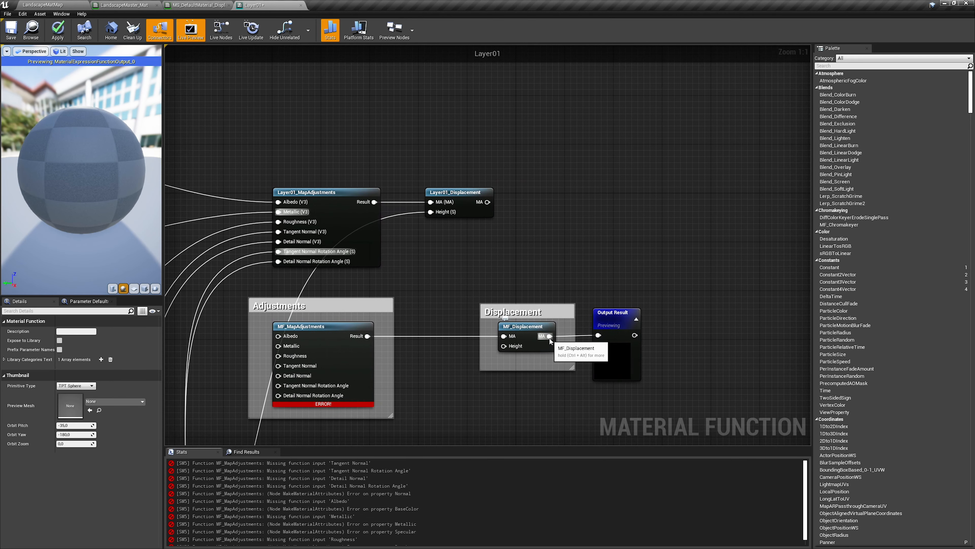
ctrl+drag(549, 337, 486, 202)
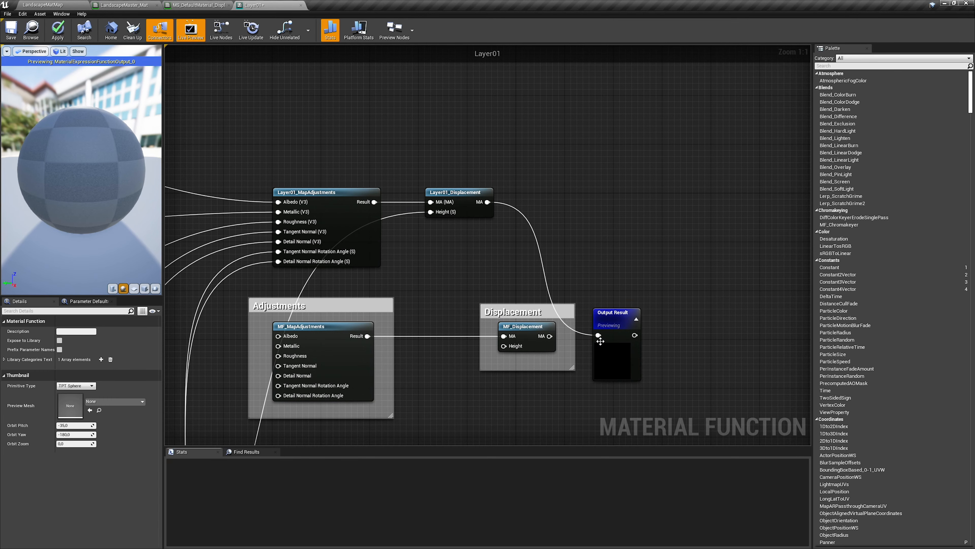
right_drag(510, 402, 586, 338)
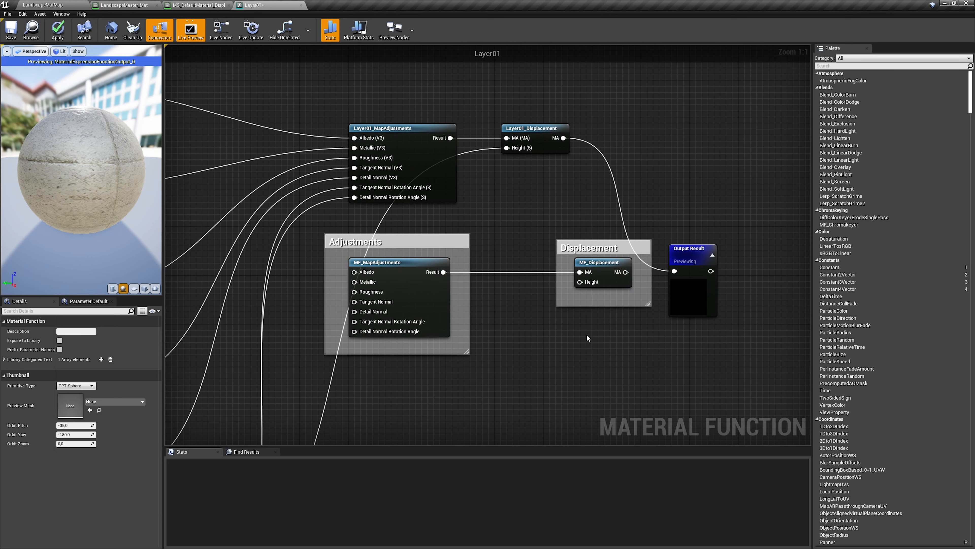
click(603, 273)
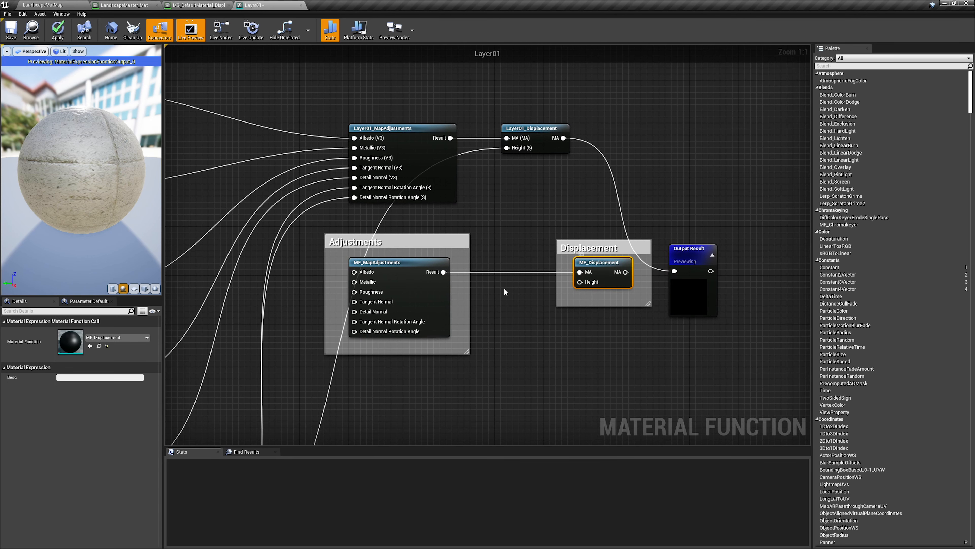
ctrl+click(414, 274)
key(Delete)
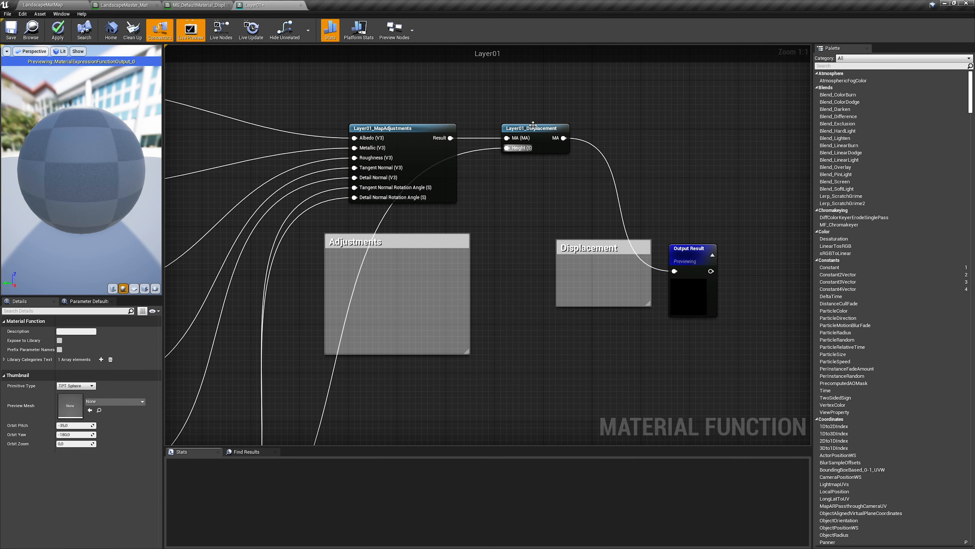
Step: Move Layer01_MapAdjustments into the Adjustments comment group and Layer01_Displacement into the Displacement comment group
drag(529, 103, 410, 278)
click(521, 310)
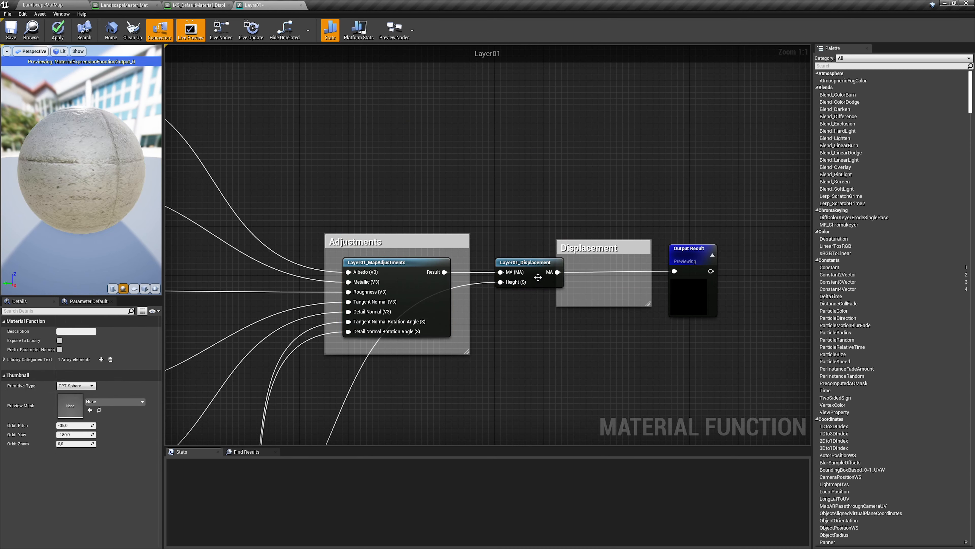
drag(538, 277, 611, 272)
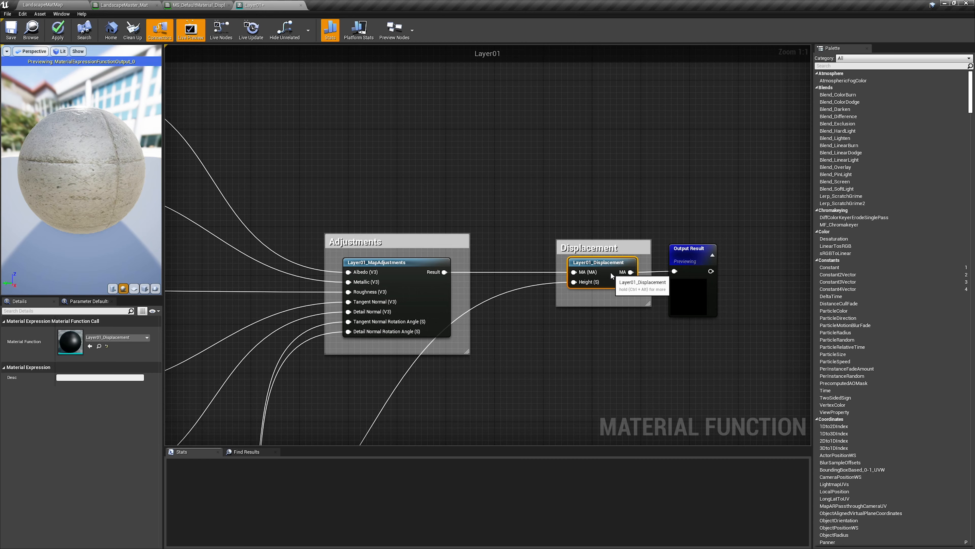
click(544, 328)
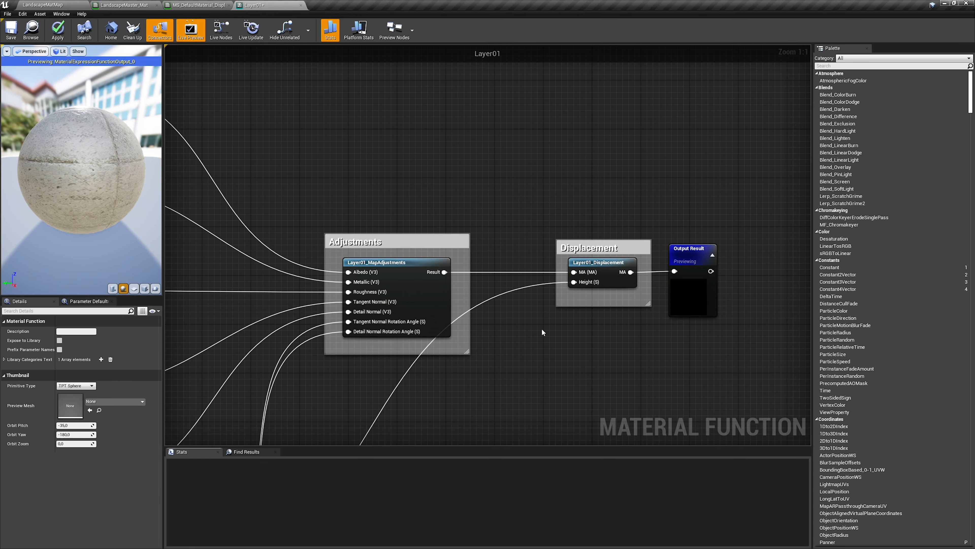
Step: Check the rewired connections across the Layer01 graph and apply the changes to the function
scroll(472, 370, down, 2)
right_drag(473, 370, 666, 299)
right_drag(404, 391, 585, 231)
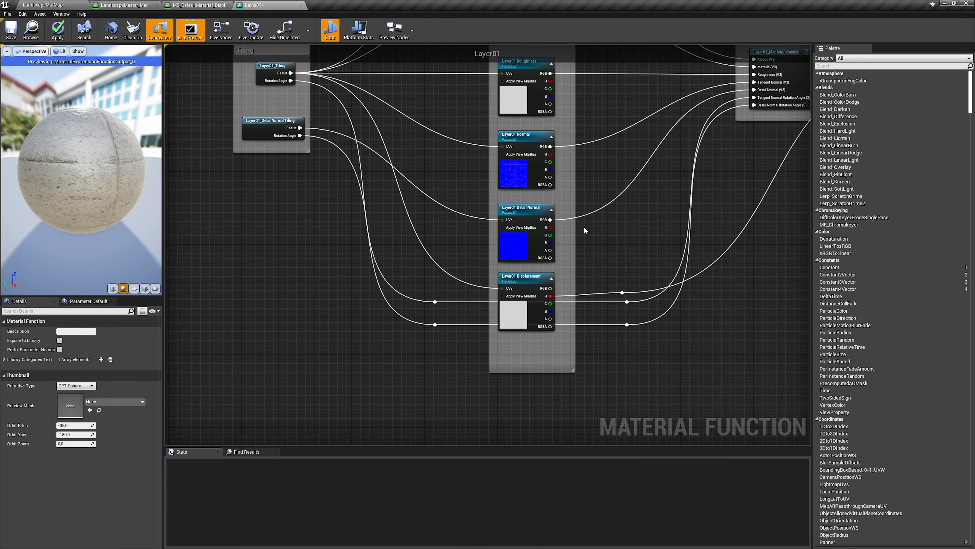
right_drag(444, 202, 397, 315)
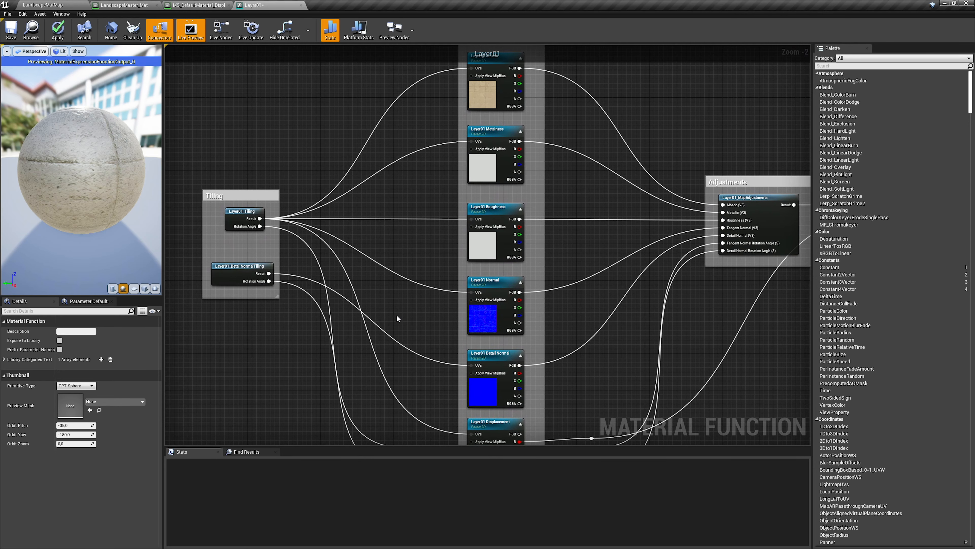
mouse_move(364, 259)
right_down()
mouse_move(383, 279)
mouse_move(364, 274)
right_up()
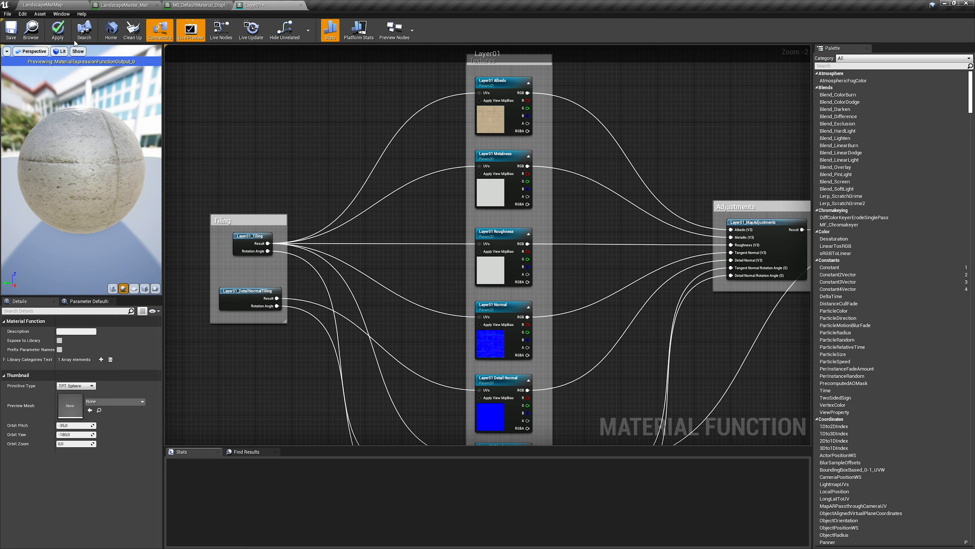
click(58, 33)
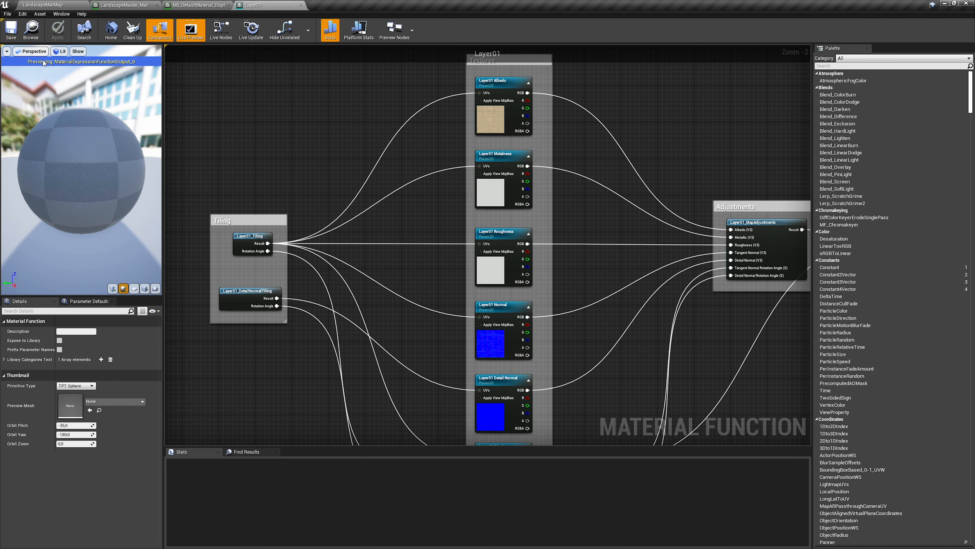
Step: Examine the replaced Layer01 function nodes in the Tiling, Adjustments and Displacement comment groups
right_drag(270, 222, 405, 232)
scroll(346, 216, up, 2)
drag(330, 232, 376, 324)
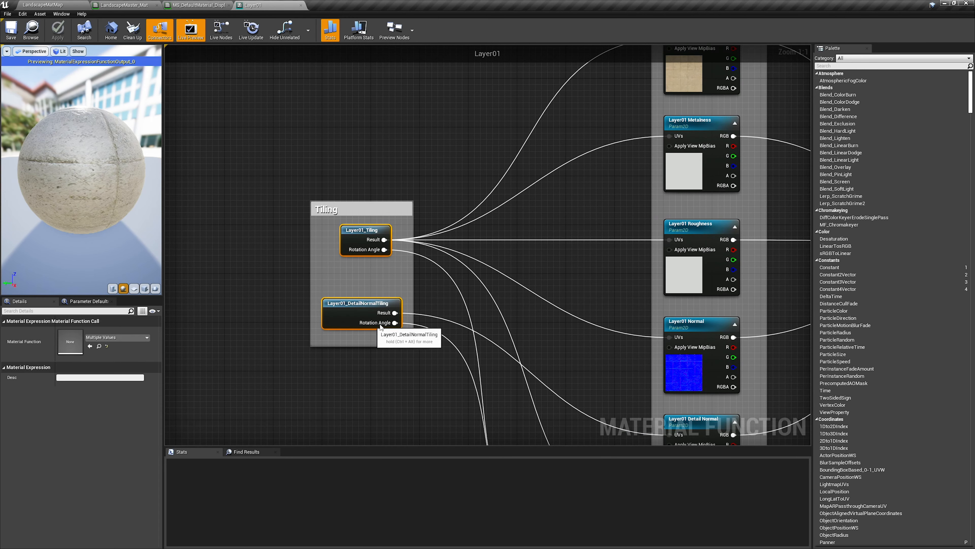
scroll(405, 336, down, 3)
right_drag(742, 309, 476, 266)
right_drag(616, 223, 534, 247)
click(657, 233)
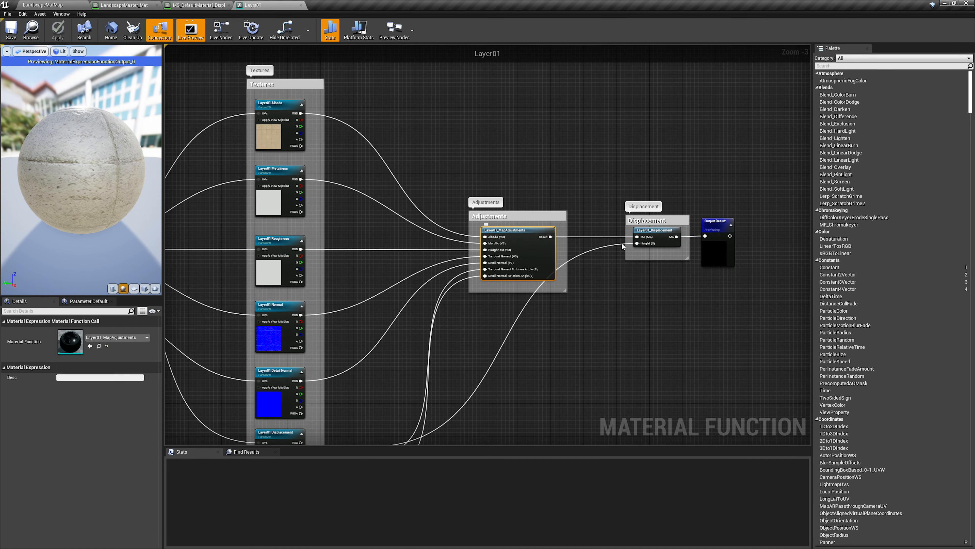
right_drag(447, 273, 784, 290)
scroll(447, 274, up, 3)
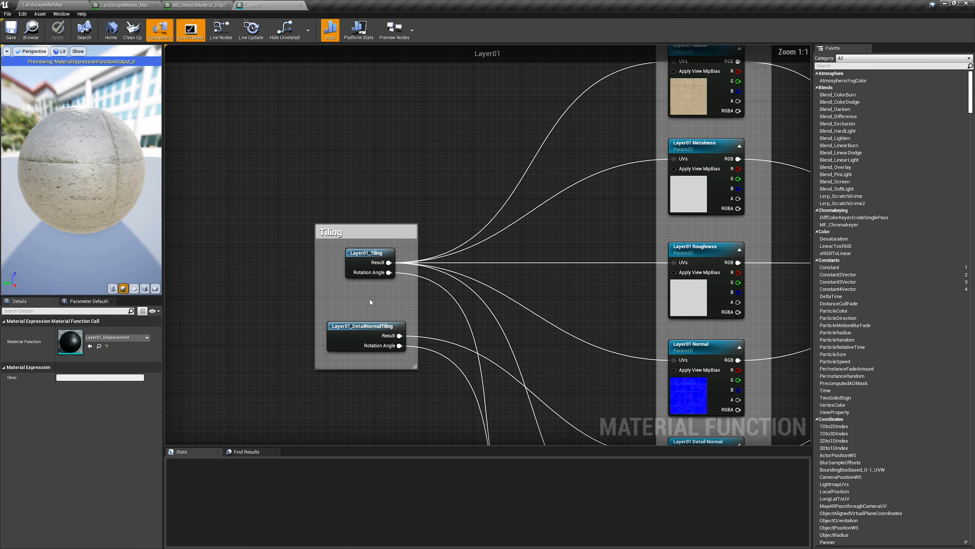
Step: Open the Layer01_Tiling function from its node in the Tiling comment group
click(367, 297)
click(358, 260)
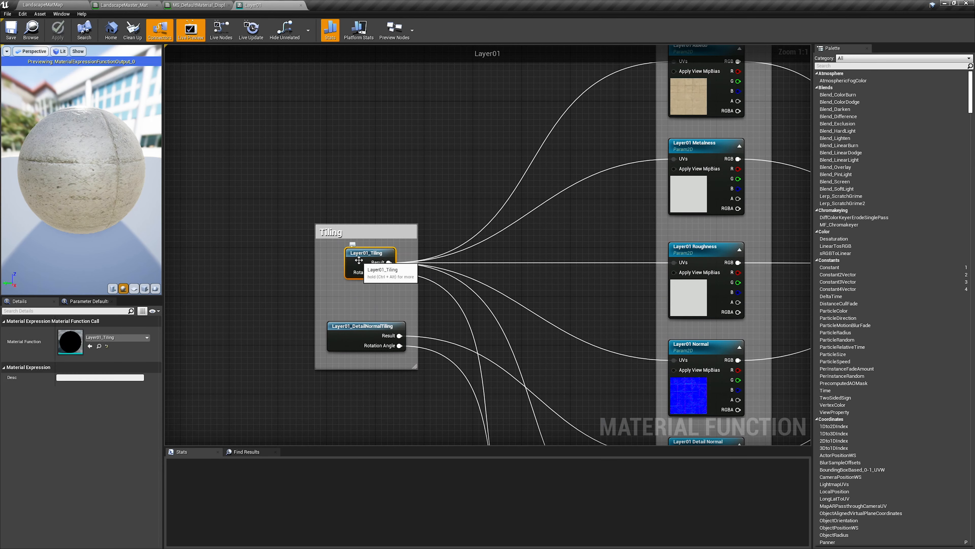
double_click(361, 260)
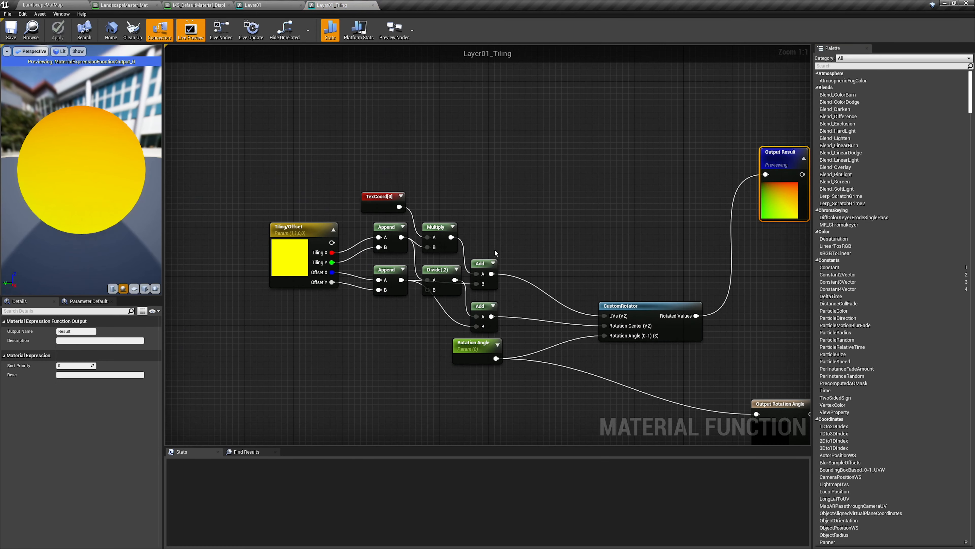
right_drag(531, 235, 503, 196)
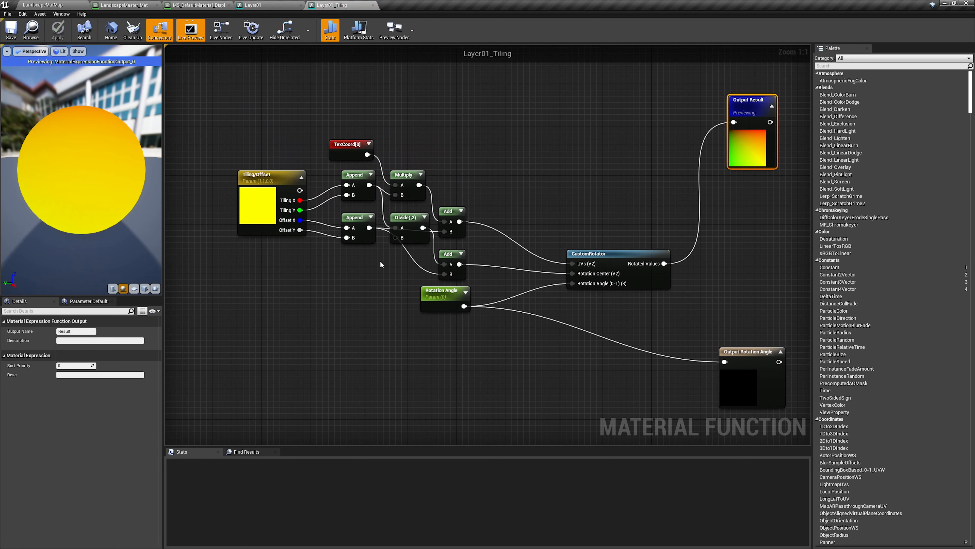
Step: Rename the Tiling/Offset parameter as Layer01 Tiling/Offset and set its group to Layer01 - Tiling
click(263, 214)
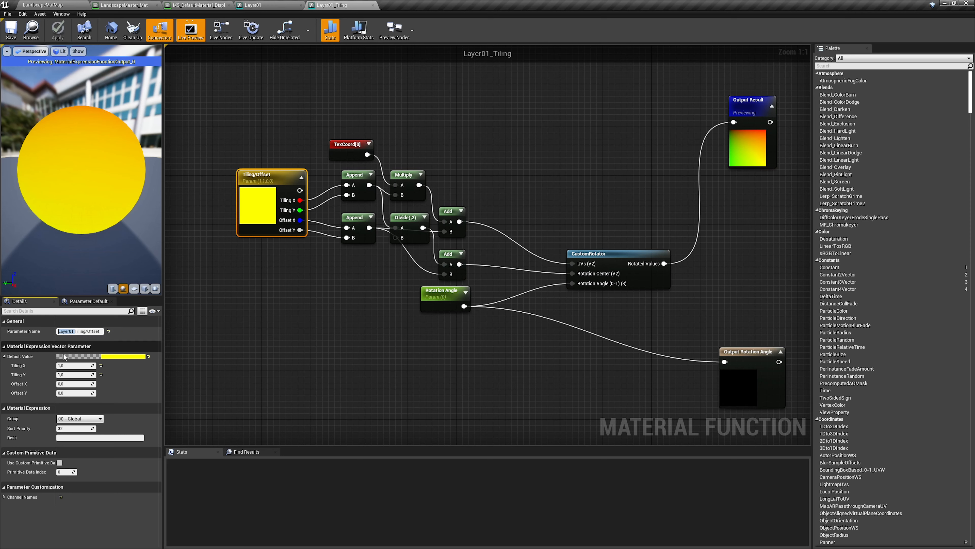
click(89, 418)
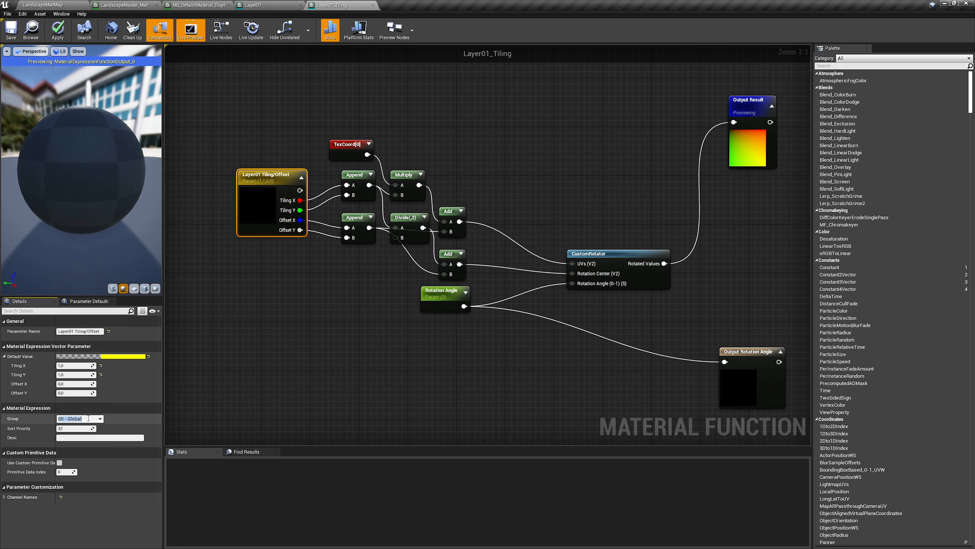
text(Layer01)
key(Return)
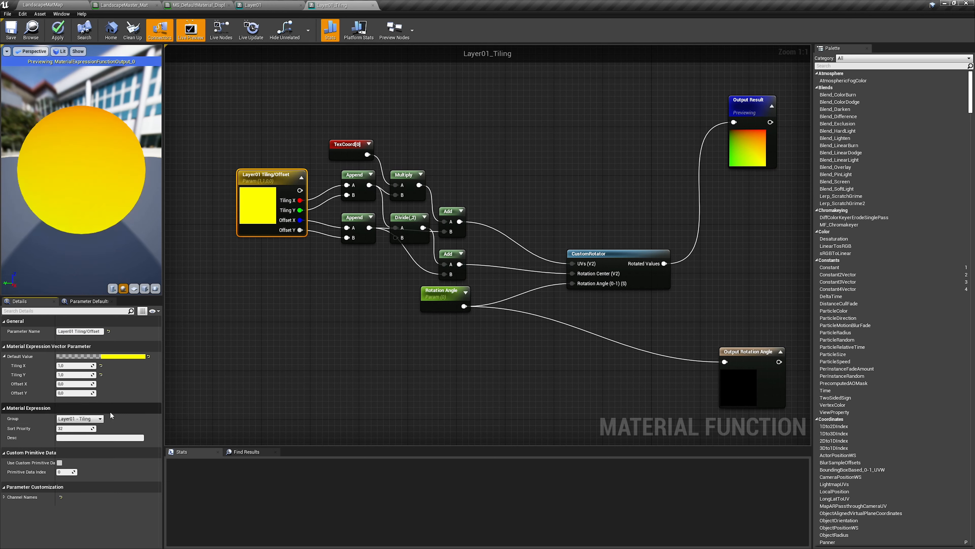
Step: Rename the Rotation Angle parameter as Layer01 Rotation Angle and assign it to the Layer01 - Tiling group
right_drag(446, 346, 342, 305)
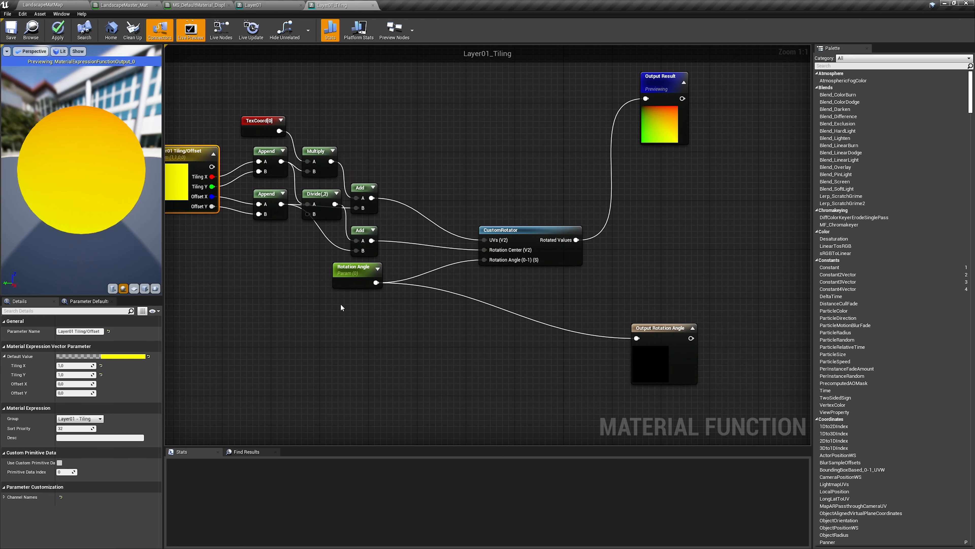
click(339, 282)
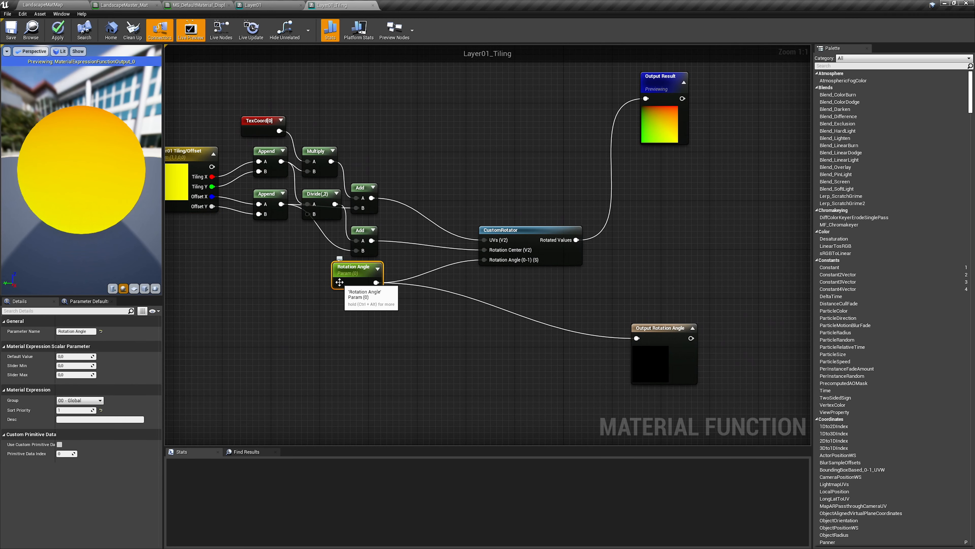
click(58, 331)
text(Layer01)
key(Return)
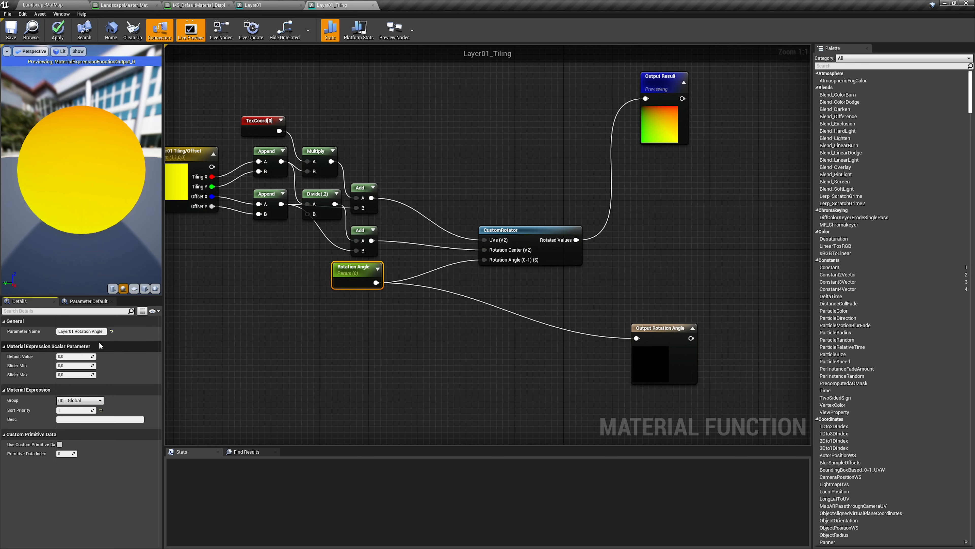
click(101, 401)
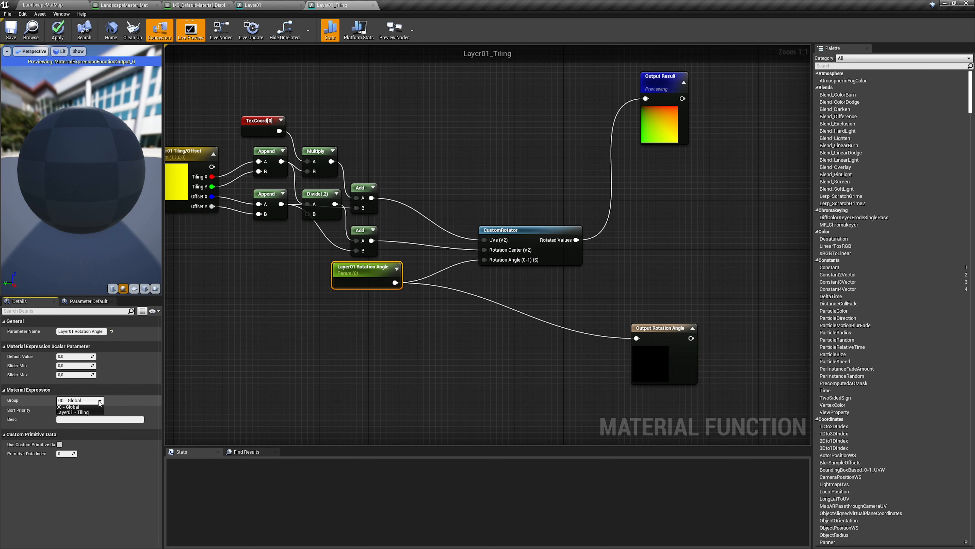
click(74, 411)
right_drag(430, 327, 474, 361)
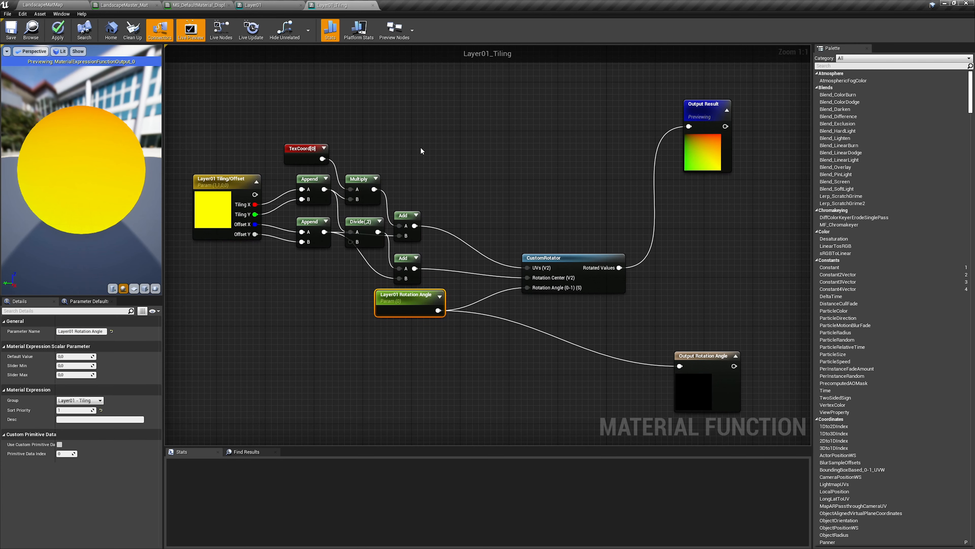
Step: Apply the changes to the Layer01_Tiling function and close it to return to the Layer01 graph
right_drag(421, 151, 367, 144)
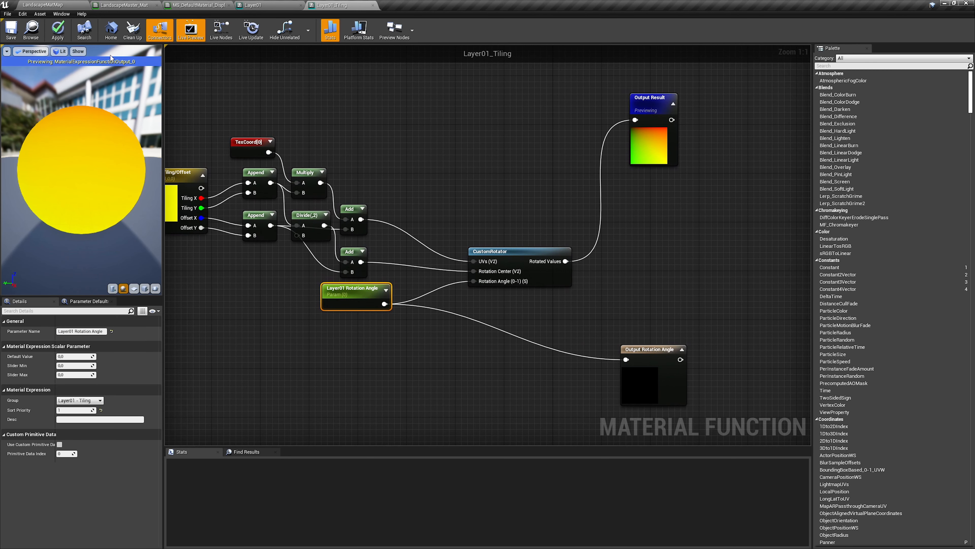
click(59, 30)
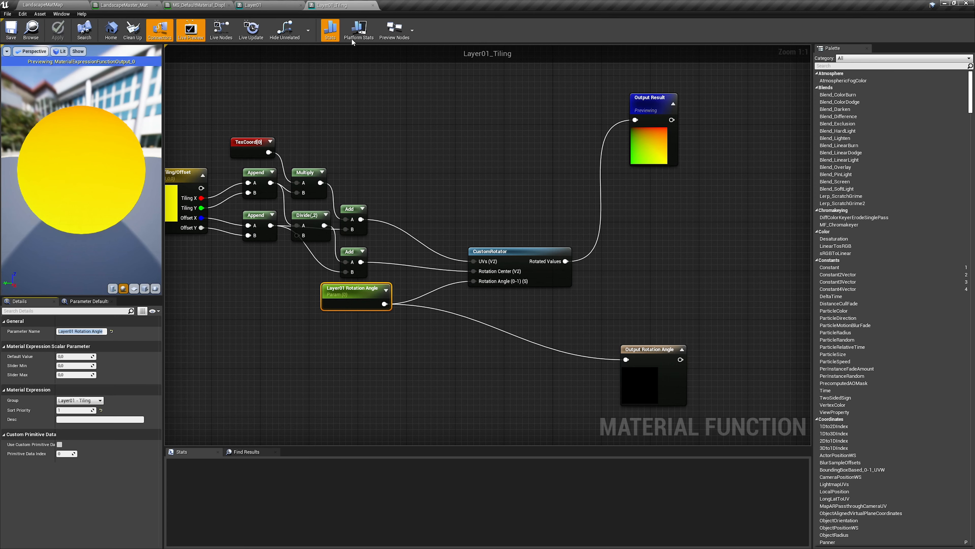
click(373, 5)
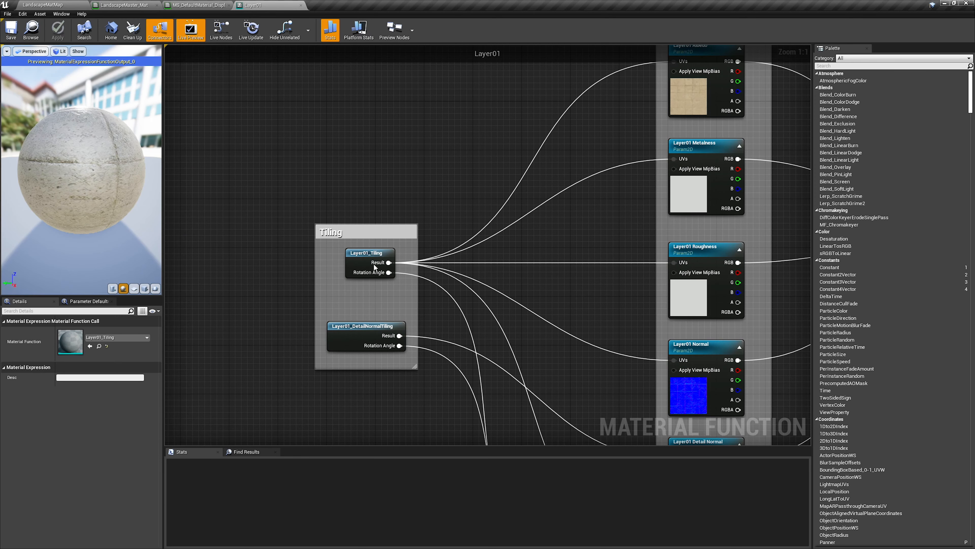
Step: Open the Layer01_DetailNormalTiling function from its node in the Tiling comment group
right_drag(375, 305, 263, 237)
click(319, 273)
double_click(264, 246)
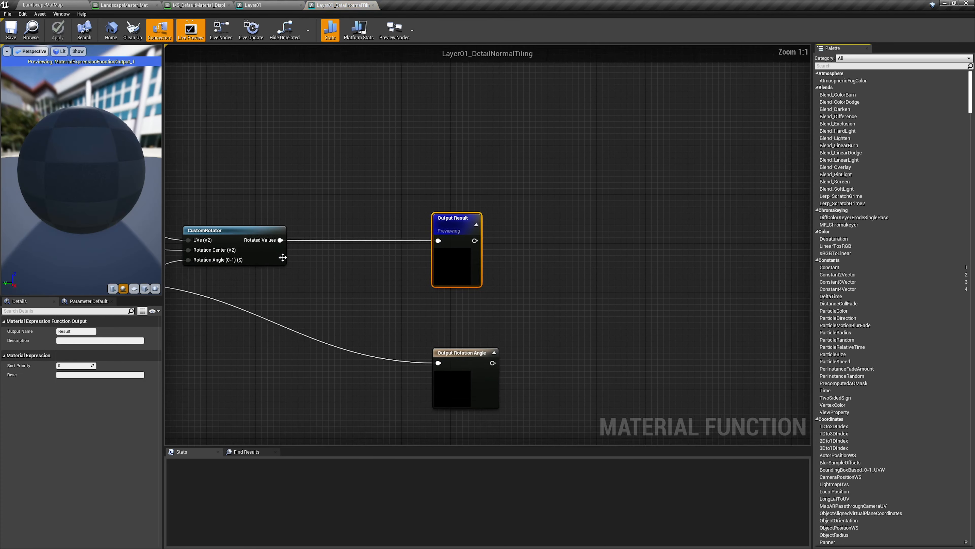
scroll(298, 230, up, 2)
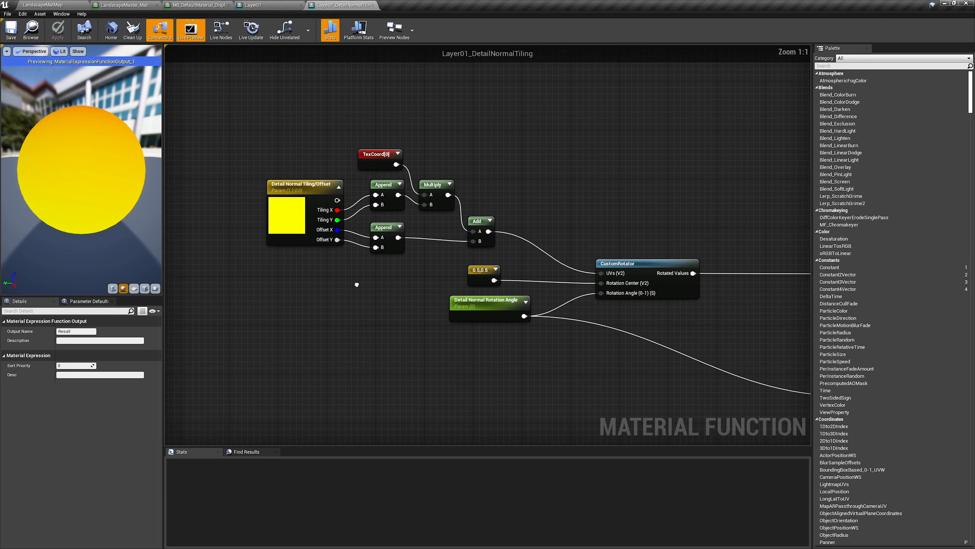
Step: Rename the Detail Normal Tiling/Offset parameter as Layer01 Detail Normal Tiling/Offset and set its group to Layer01 - Detail Normal Tiling
click(305, 258)
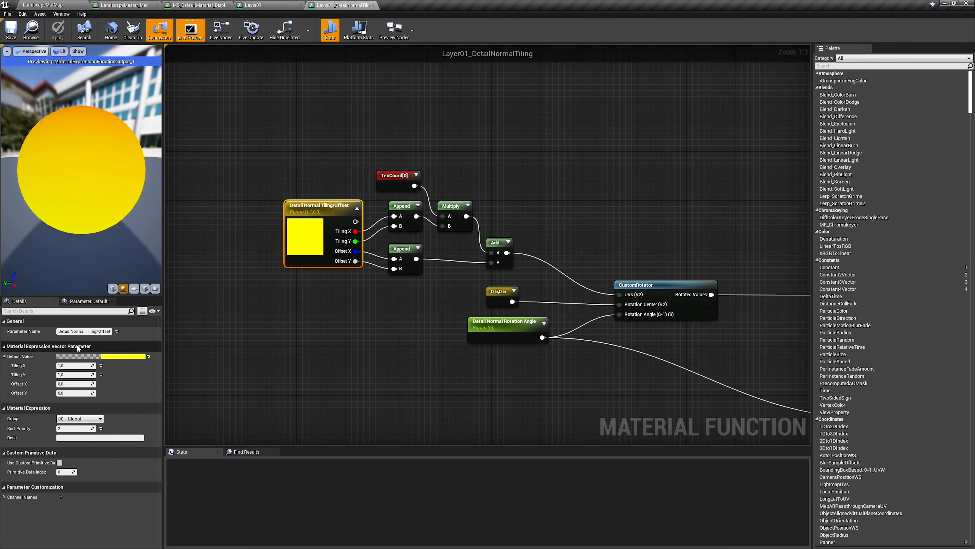
click(58, 331)
text(Layer01)
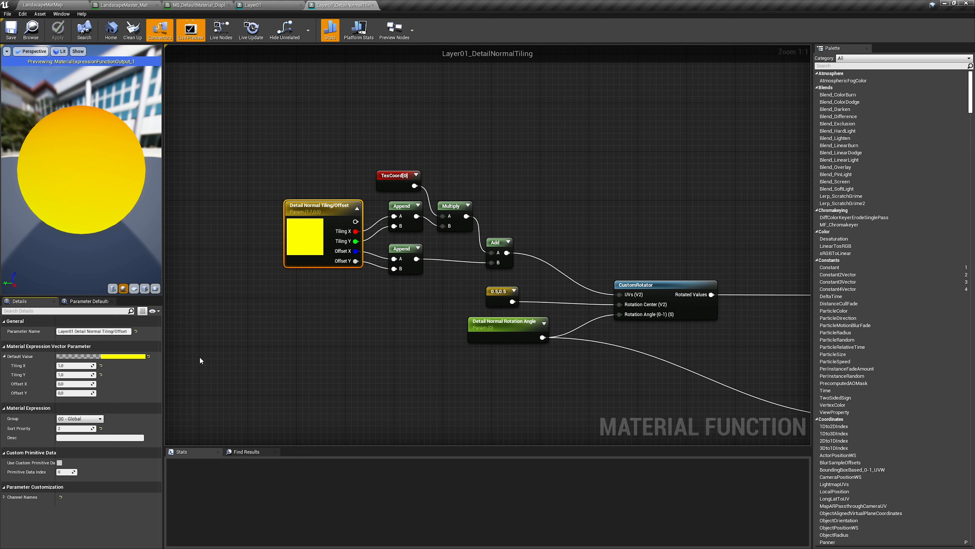
click(87, 419)
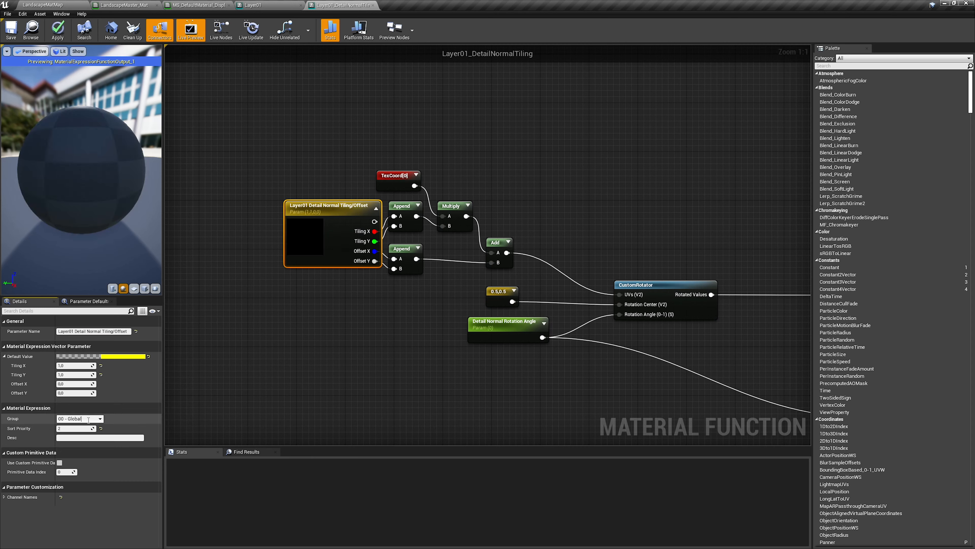
key(ctrl+a)
text(Layer01)
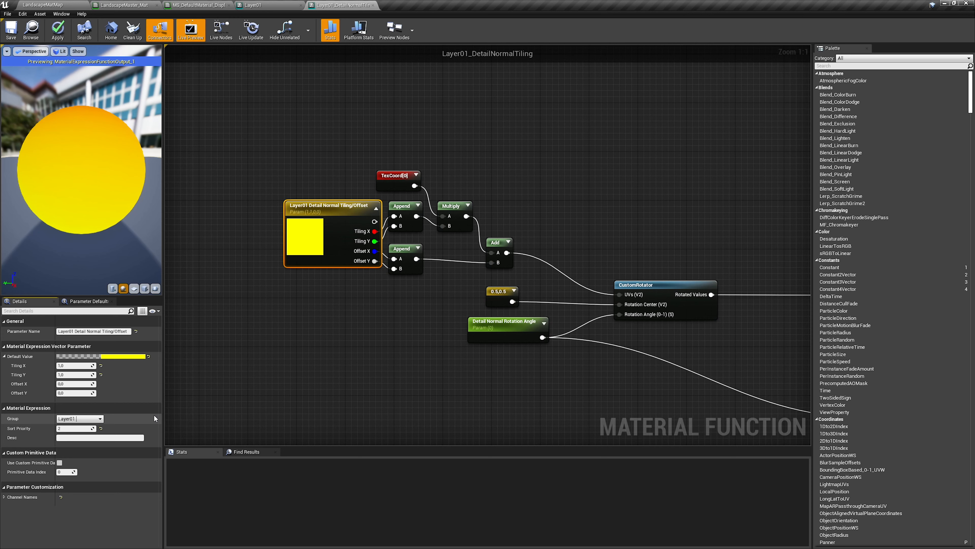
text(- Detail Normal Tiling)
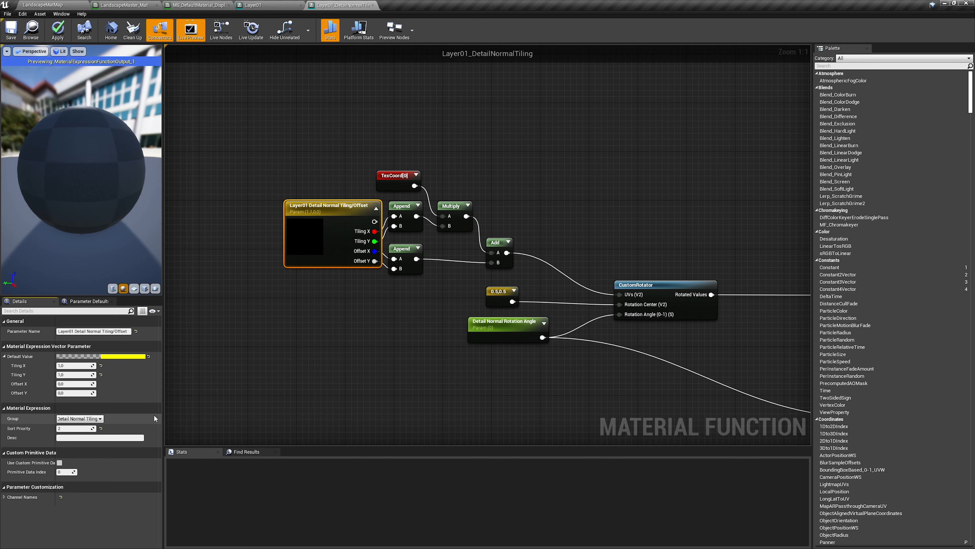
key(Return)
Step: Rename the Detail Normal Rotation Angle parameter as Layer01 Detail Normal Rotation Angle and assign it to the Layer01 - Detail Normal Tiling group
right_drag(358, 340, 218, 298)
click(354, 289)
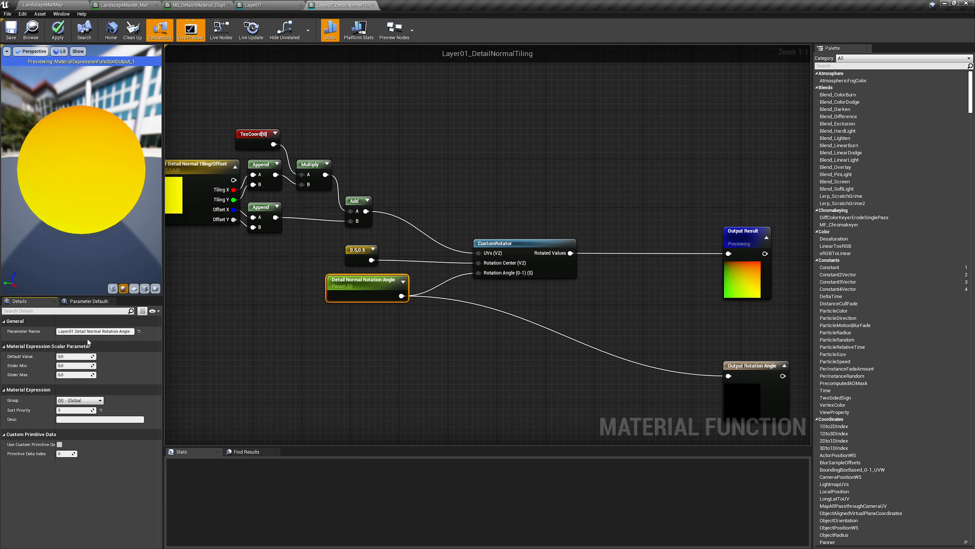
click(78, 400)
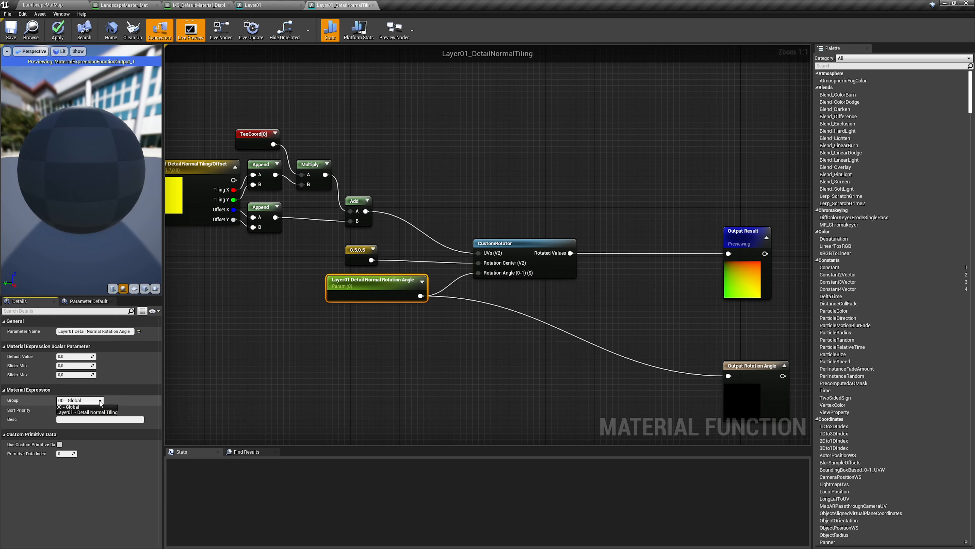
click(79, 412)
click(337, 398)
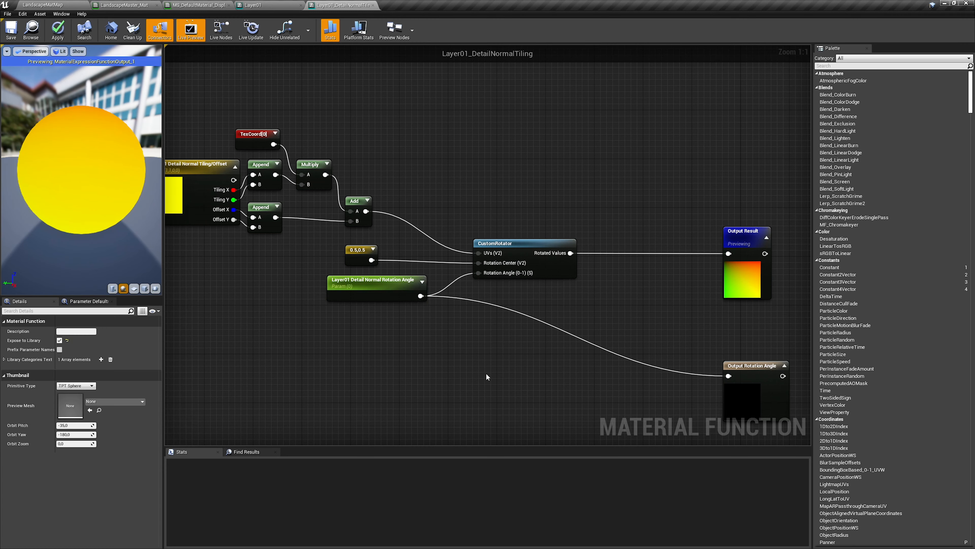
Step: Apply the changes to the Layer01_DetailNormalTiling function and close it
right_drag(486, 372, 404, 335)
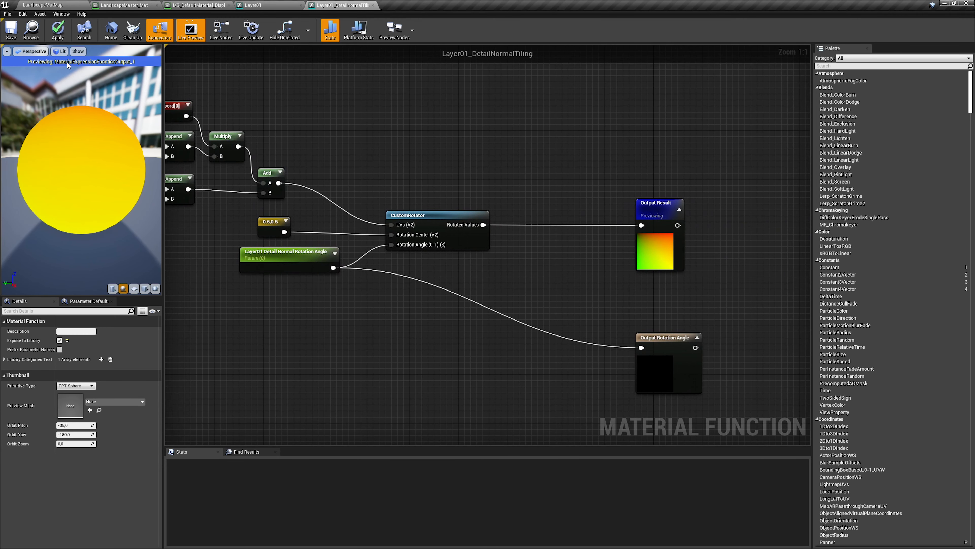
click(58, 30)
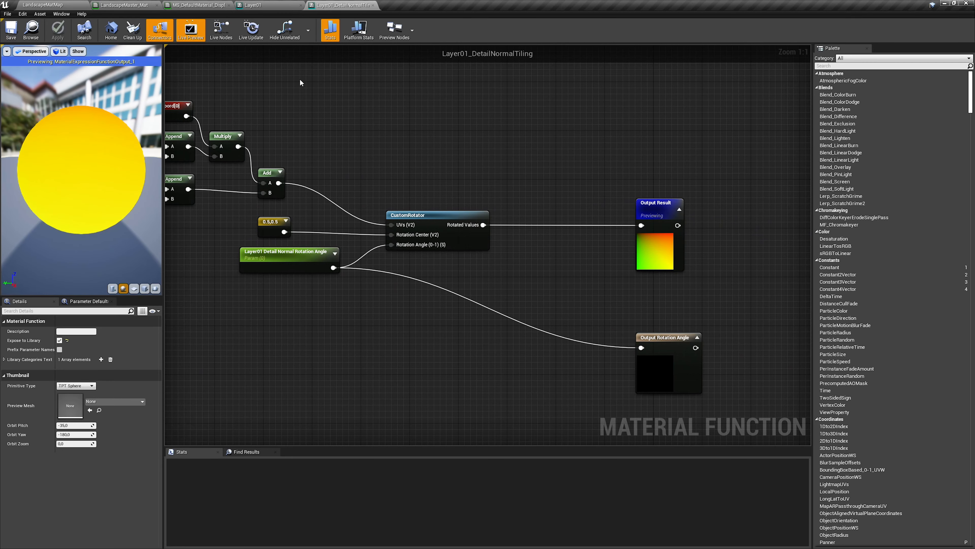
click(373, 5)
Step: Open the Layer01_MapAdjustments function from its node in the Adjustments comment group
right_drag(431, 186, 449, 183)
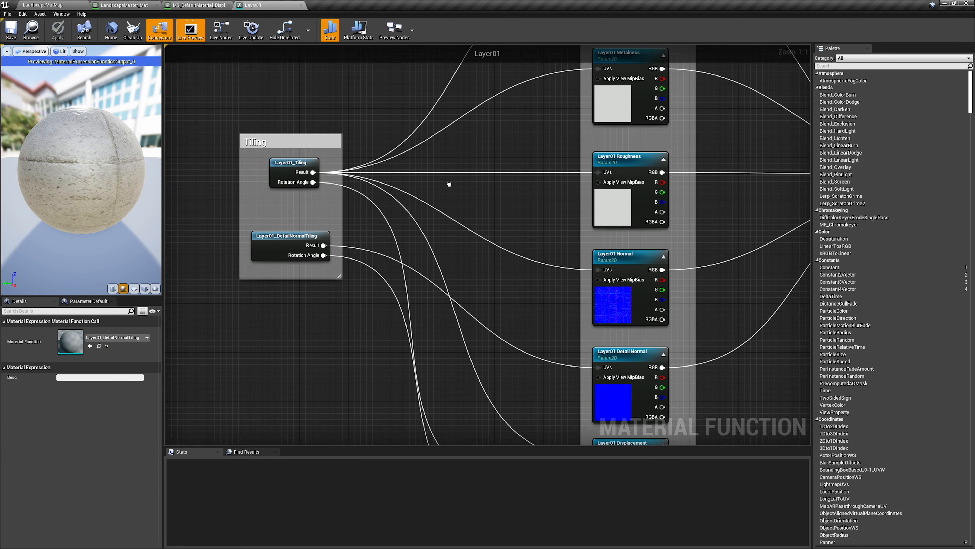
scroll(441, 183, down, 2)
scroll(439, 183, down, 1)
right_drag(597, 205, 406, 254)
scroll(439, 224, up, 5)
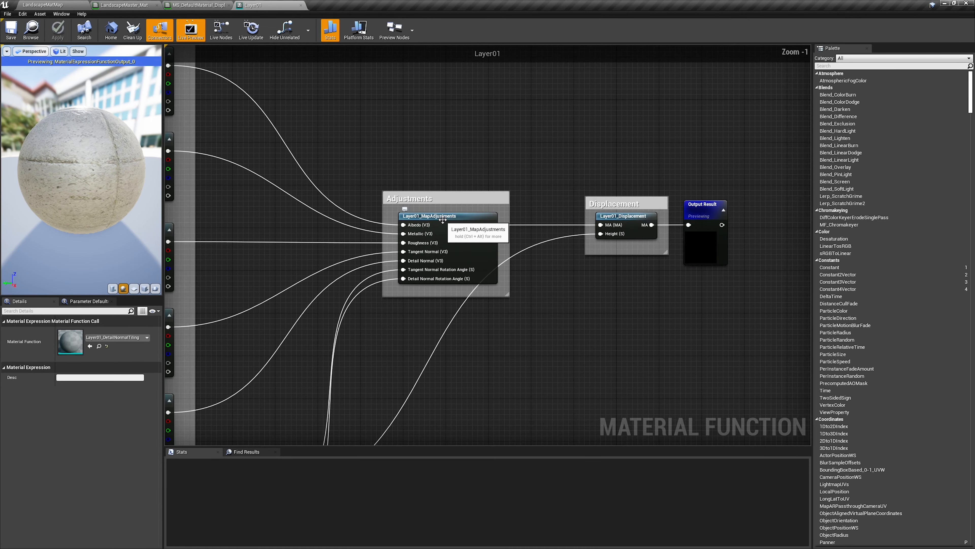
right_drag(438, 225, 389, 237)
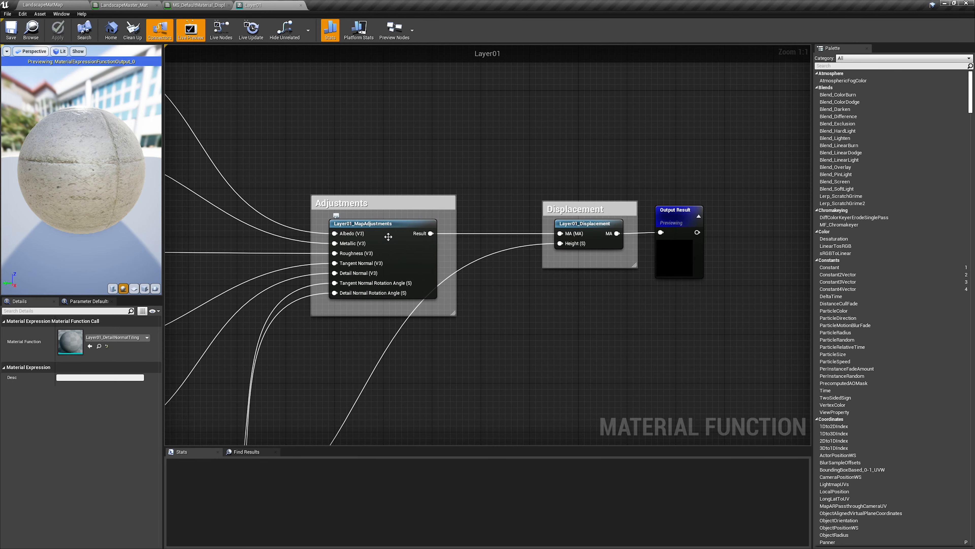
double_click(388, 236)
Step: Rename the Albedo Controls parameter in the Color group as Layer01 Albedo Controls and set its parameter group to Layer01 - MapAdjustments
scroll(388, 236, down, 3)
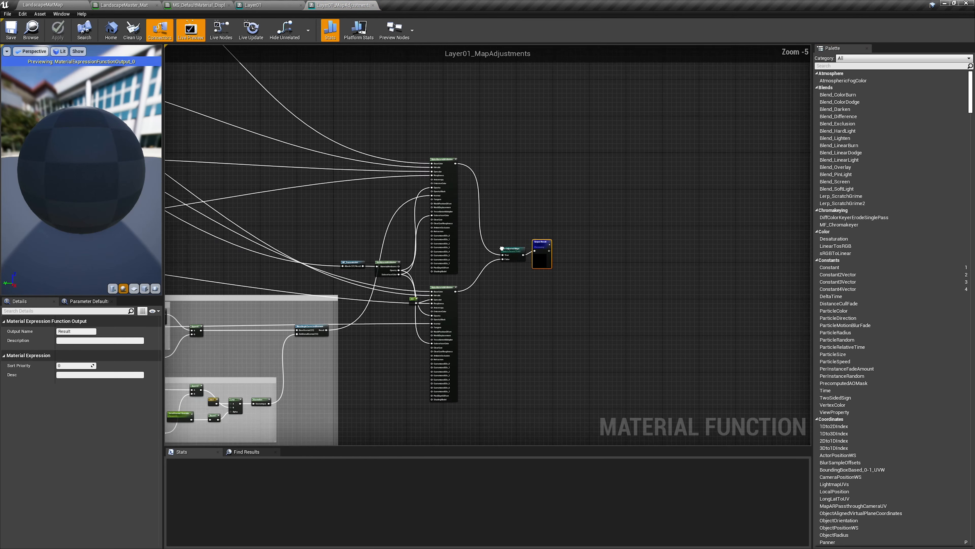
right_drag(289, 219, 637, 340)
scroll(489, 237, down, 1)
right_drag(490, 237, 513, 323)
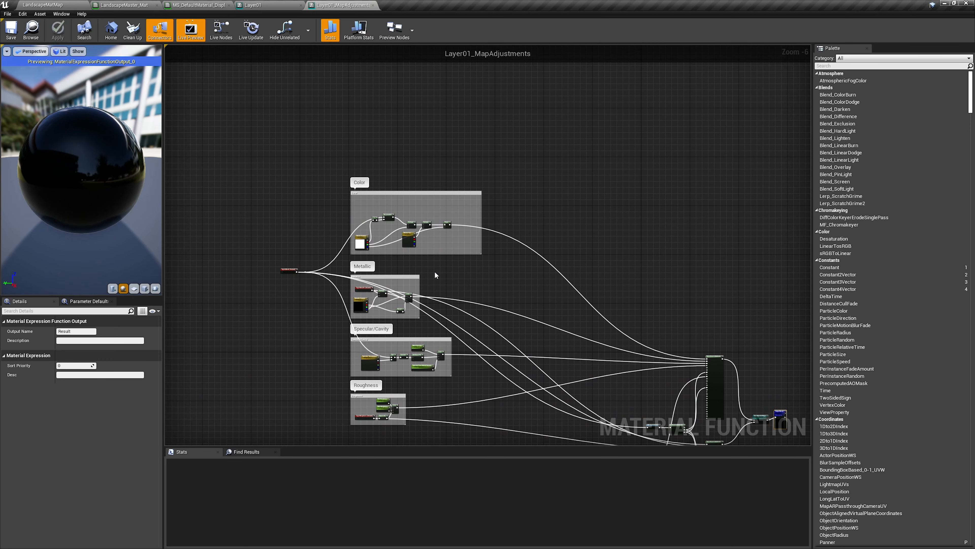
scroll(387, 223, up, 5)
right_drag(379, 258, 384, 271)
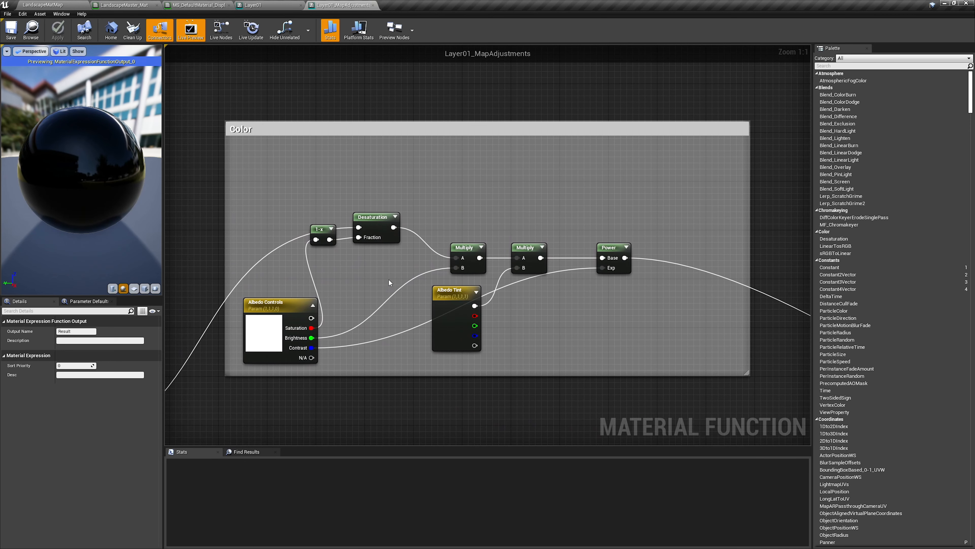
click(254, 333)
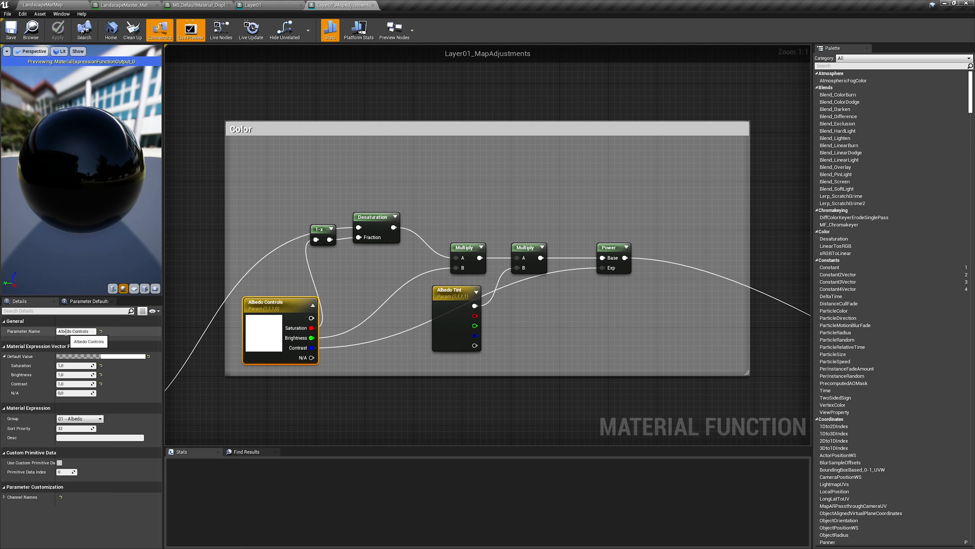
click(58, 331)
click(59, 331)
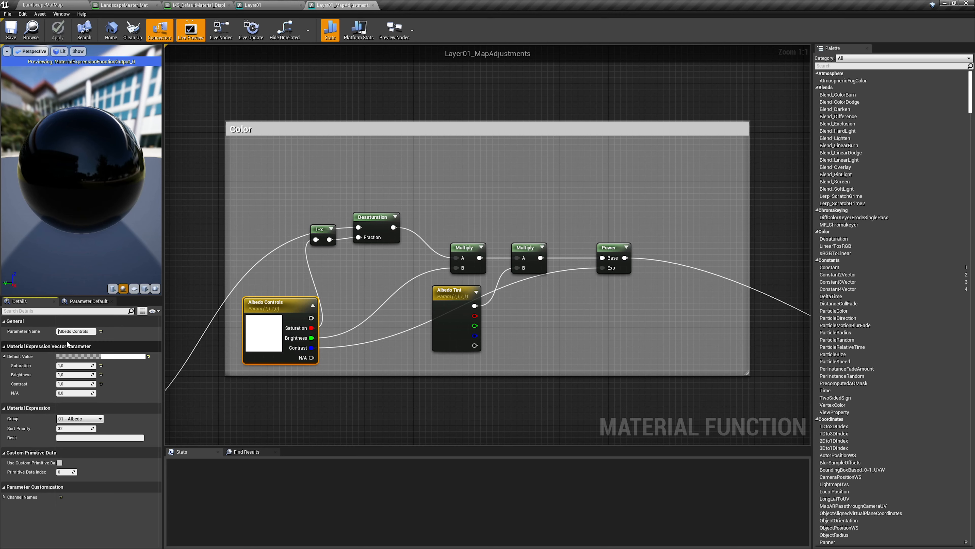
text(Layer01)
key(shift+Home)
key(ctrl+c)
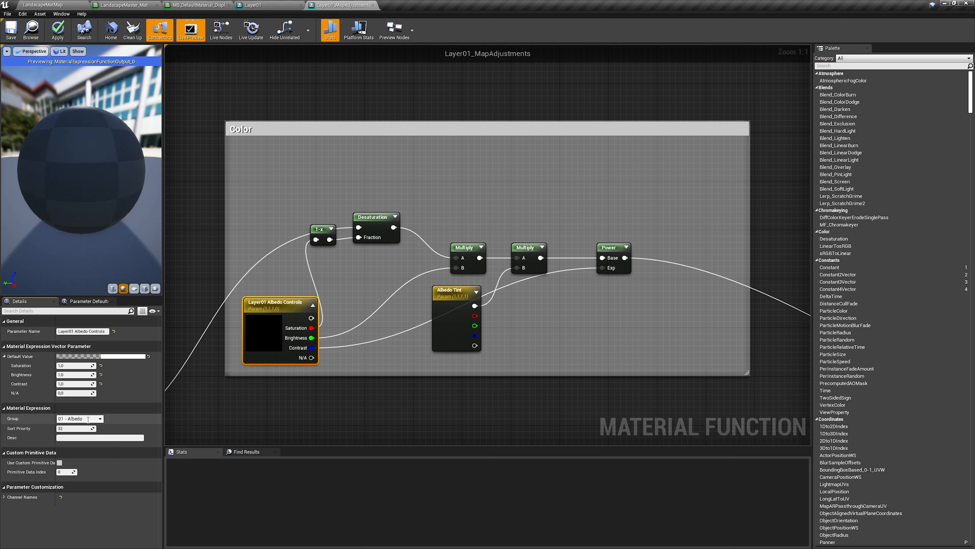
click(88, 418)
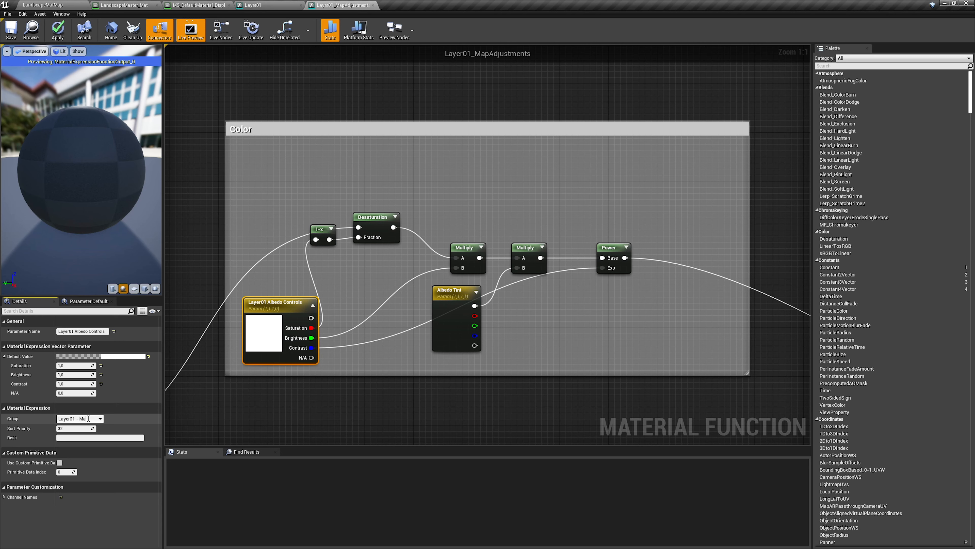
text(pAdjustments)
Step: Rename the Albedo Tint parameter as Layer01 Albedo Tint and assign it to the Layer01 - MapAdjustments group
click(446, 329)
click(58, 331)
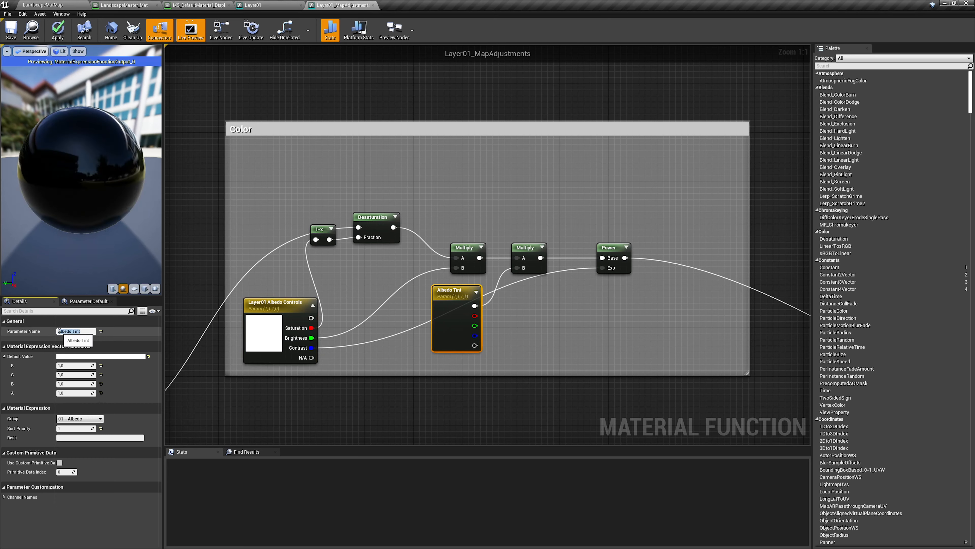
click(58, 331)
key(ctrl+v)
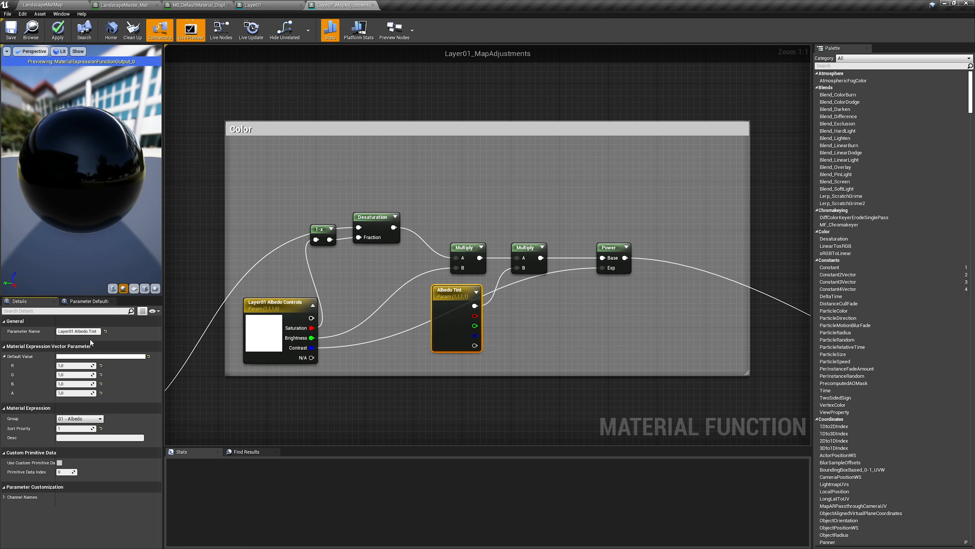
click(101, 418)
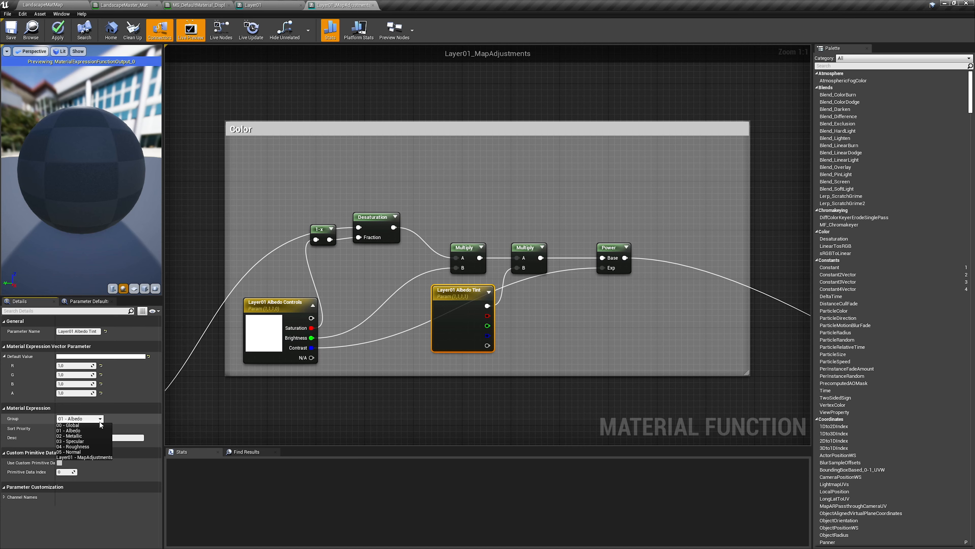
click(87, 457)
Step: Rename the Metallic Controls parameter as Layer01 Metallic Controls and assign it to the Layer01 - MapAdjustments group
right_drag(477, 380, 523, 188)
scroll(523, 188, down, 2)
right_drag(448, 271, 411, 251)
scroll(421, 256, up, 1)
scroll(411, 251, up, 1)
click(324, 261)
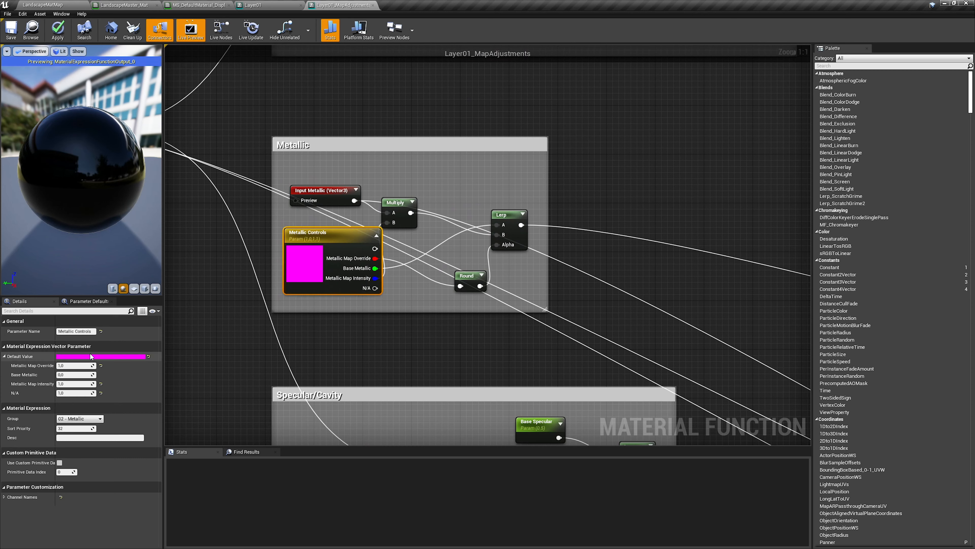
click(59, 331)
text(Layer01)
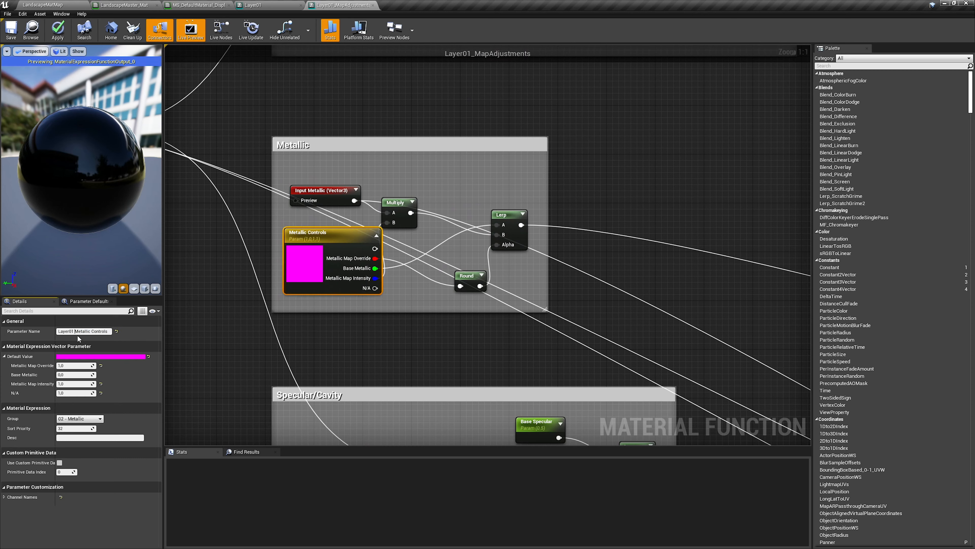
click(99, 418)
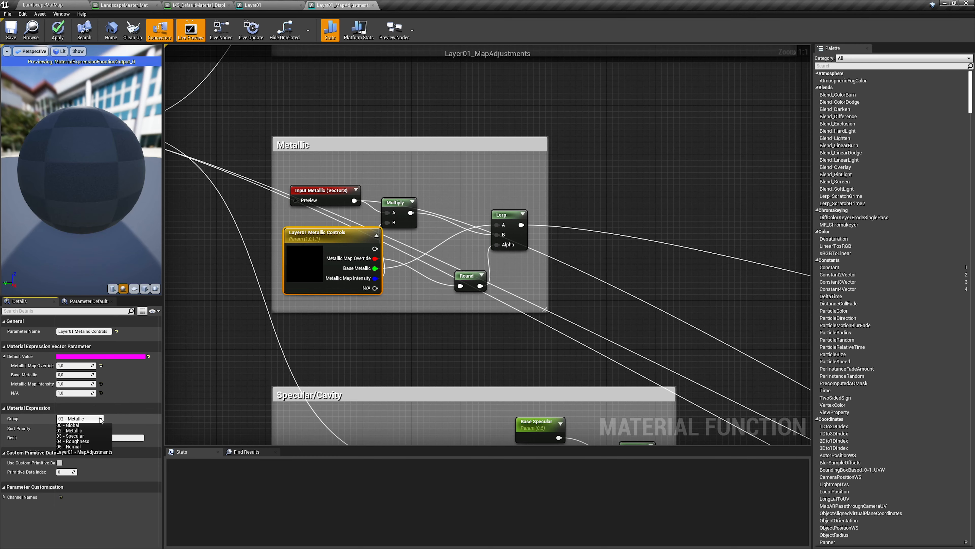
click(86, 452)
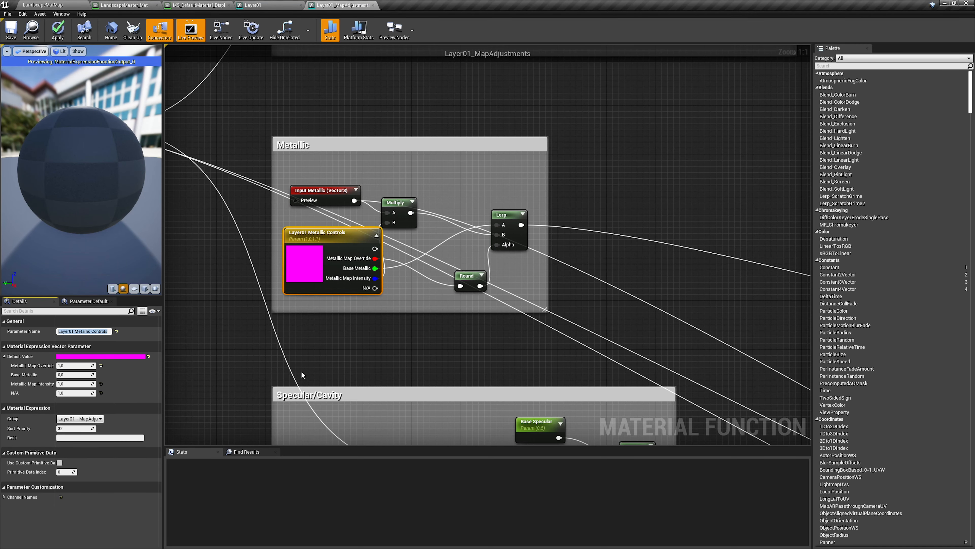
Step: Rename the Specular - Desaturation parameter in the Specular/Cavity comment group as Layer01 Specular - Desaturation
right_drag(414, 345, 397, 200)
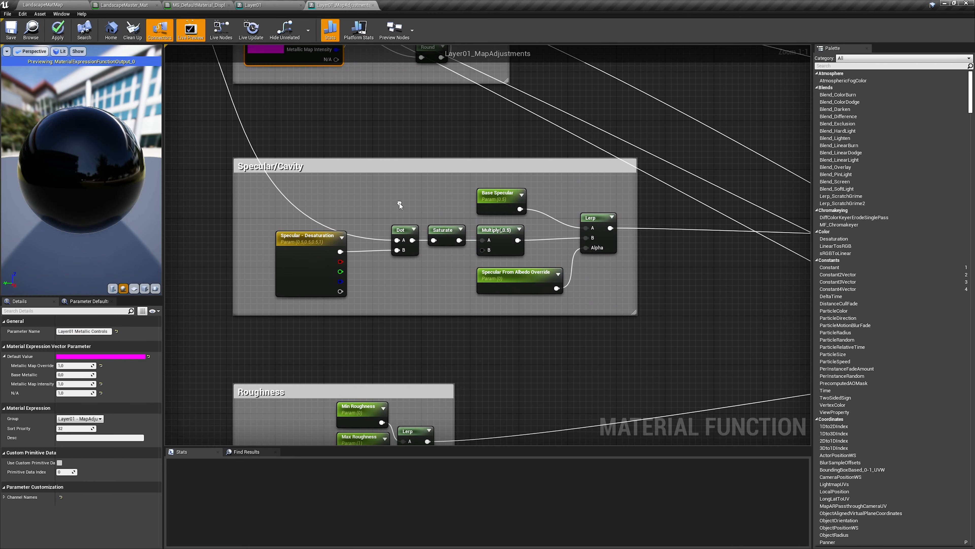
click(305, 267)
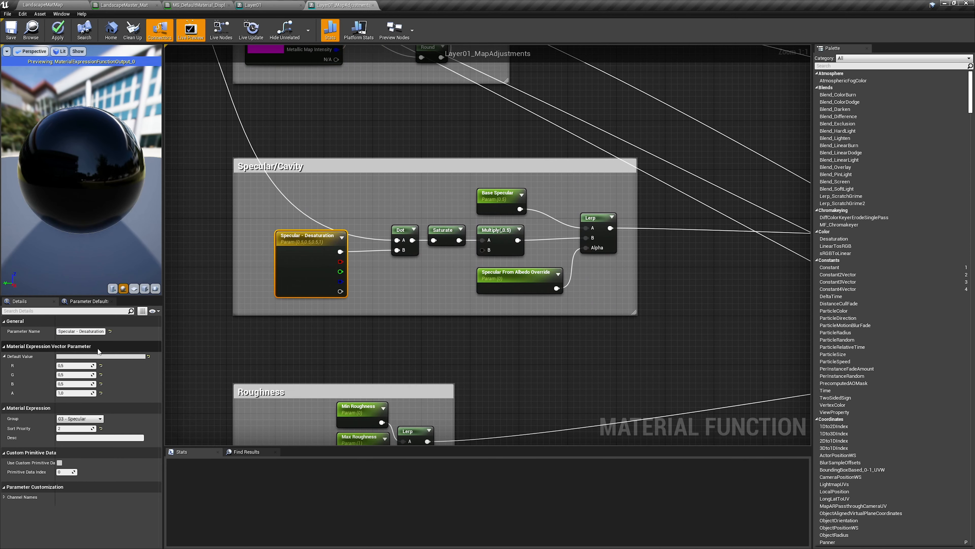
click(59, 331)
text(Layer01)
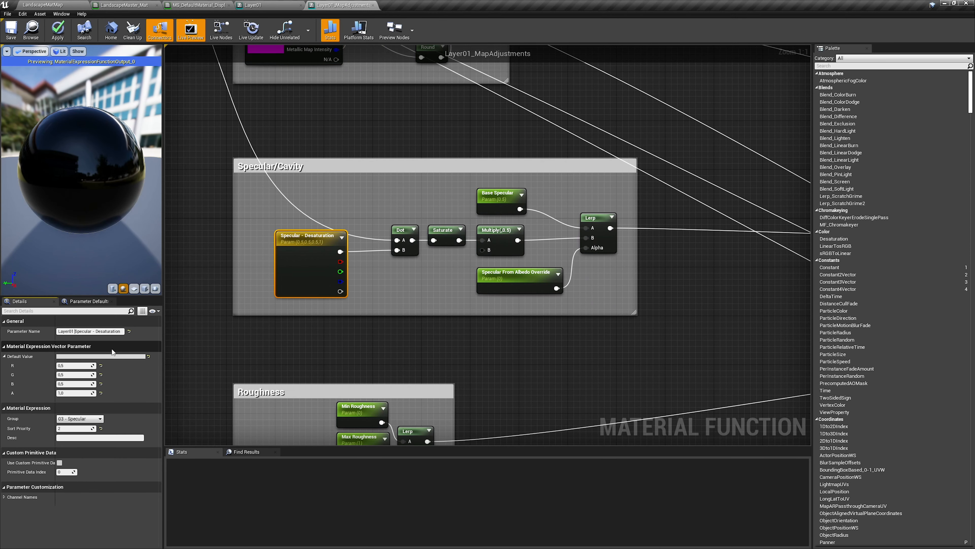
Step: Assign the Layer01 Specular - Desaturation parameter to the Layer01 - MapAdjustments group
click(100, 418)
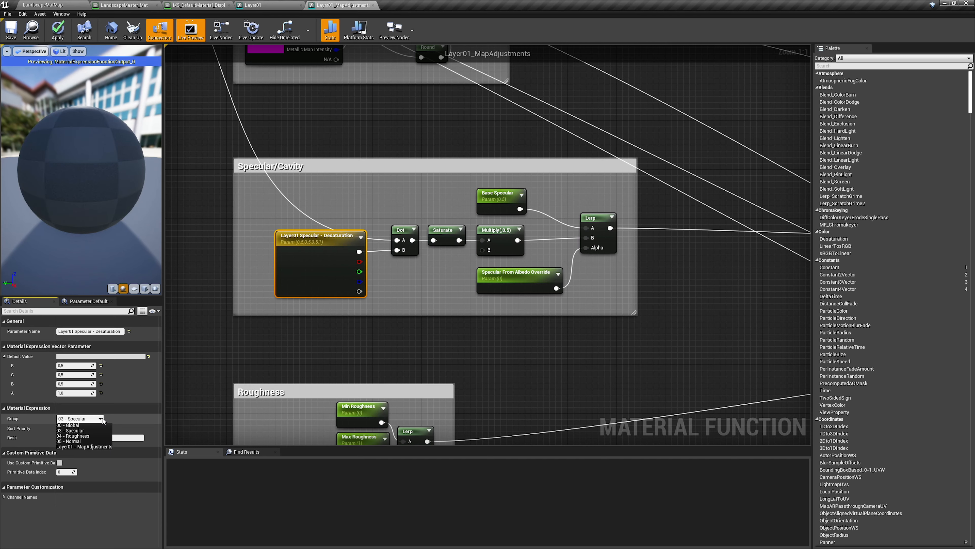
click(86, 446)
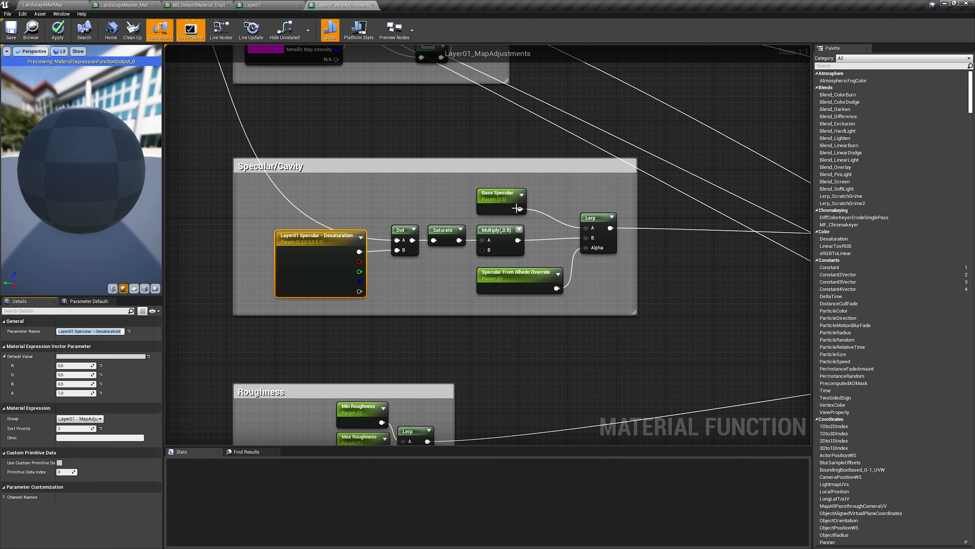
Step: Rename the other two specular parameters as Layer01 Base Specular and Layer01 Specular From Albedo Override
right_drag(517, 209, 432, 231)
click(422, 230)
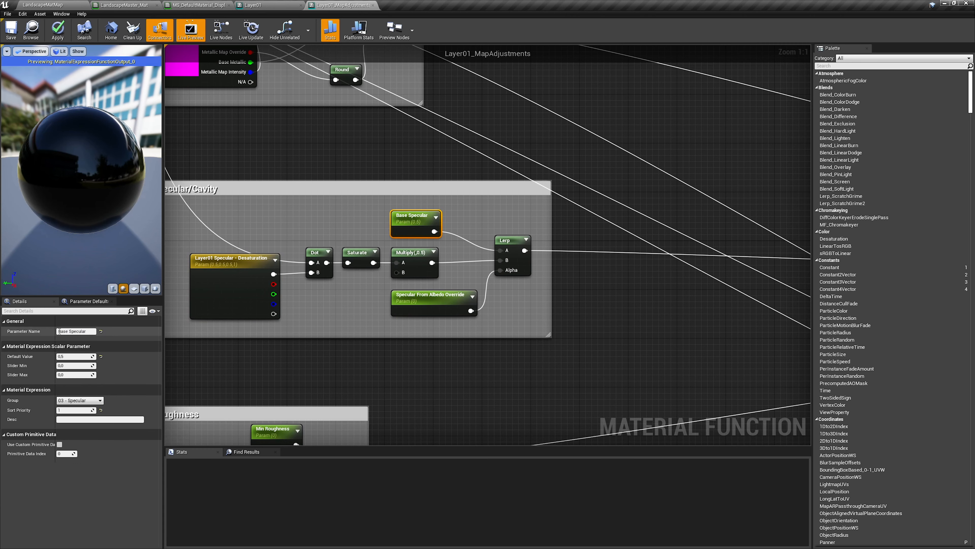
click(59, 331)
text(Layer01)
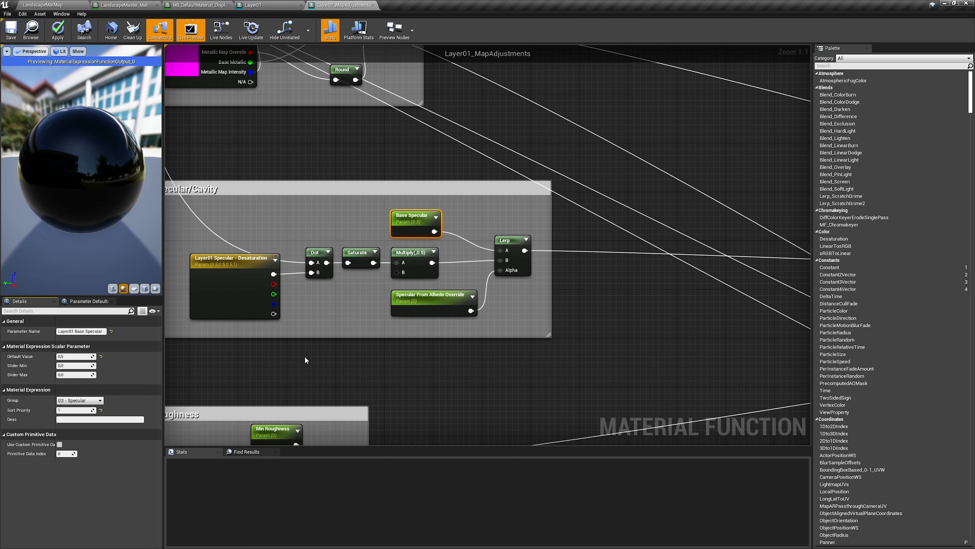
click(305, 360)
click(411, 298)
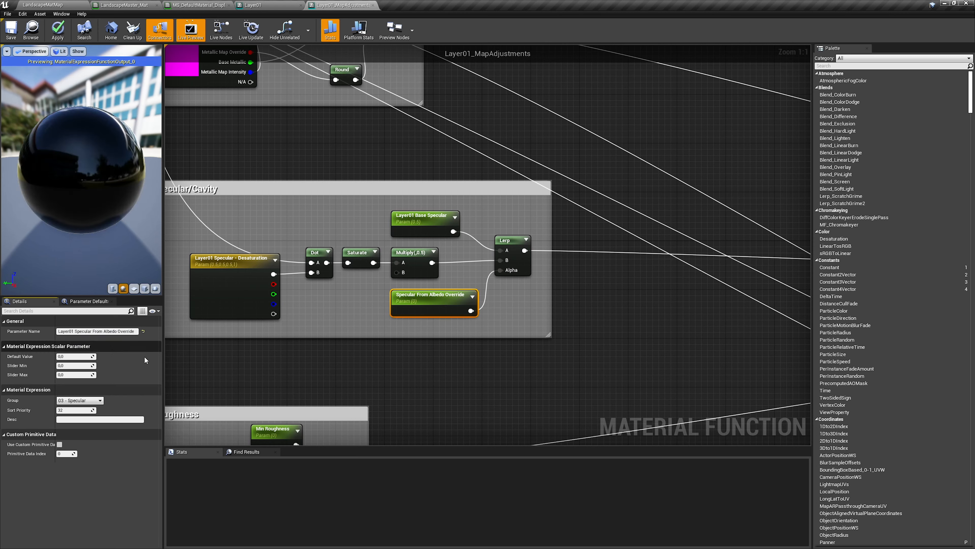
click(345, 376)
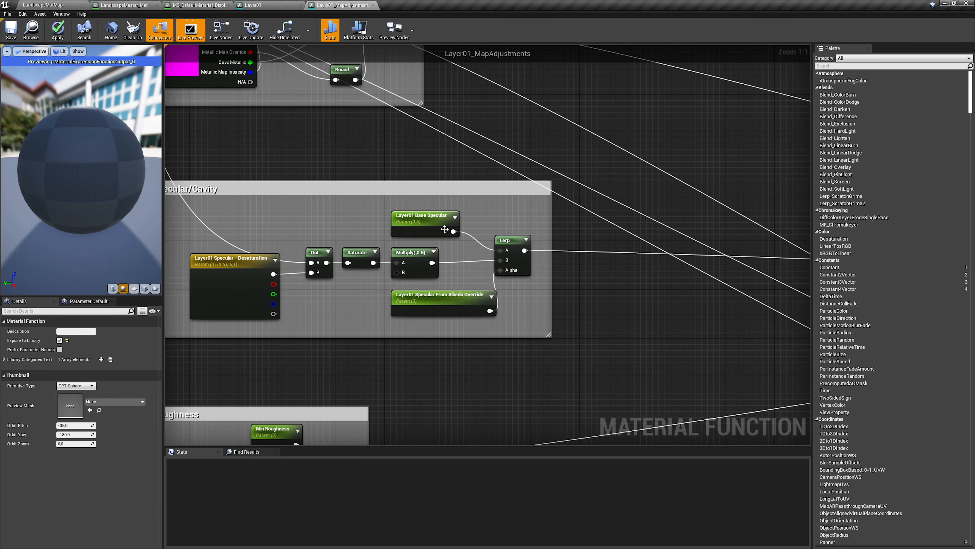
Step: Assign the Base Specular and Specular From Albedo Override parameters together to the Layer01 - MapAdjustments group
click(428, 224)
ctrl+click(433, 299)
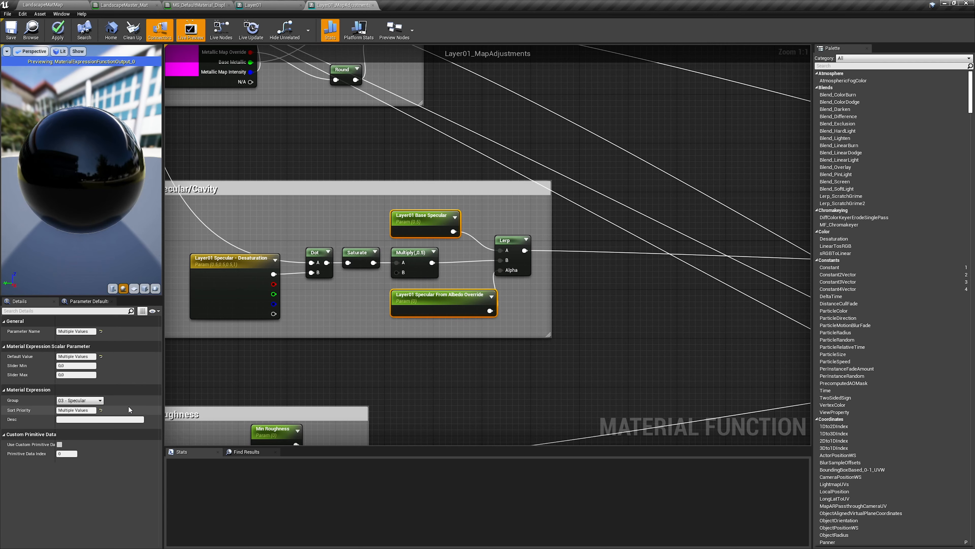
click(88, 400)
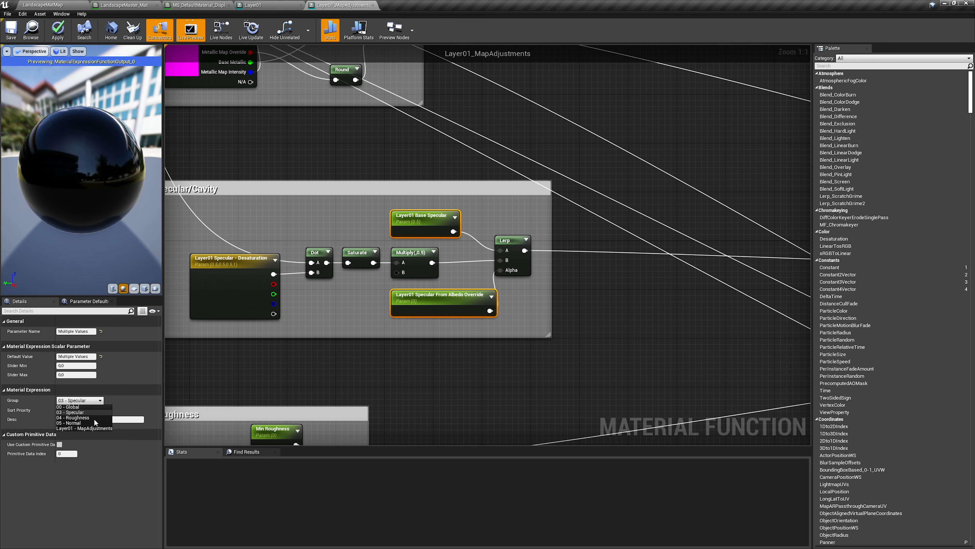
click(84, 428)
Step: Rename the two parameters in the Roughness section as Layer01 Min Roughness and Layer01 Max Roughness
right_drag(322, 392, 509, 216)
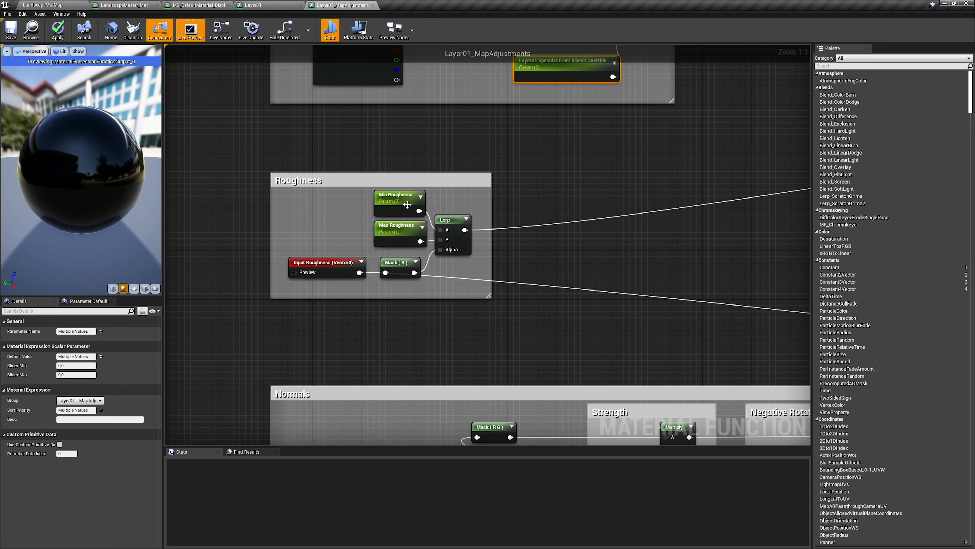
click(396, 197)
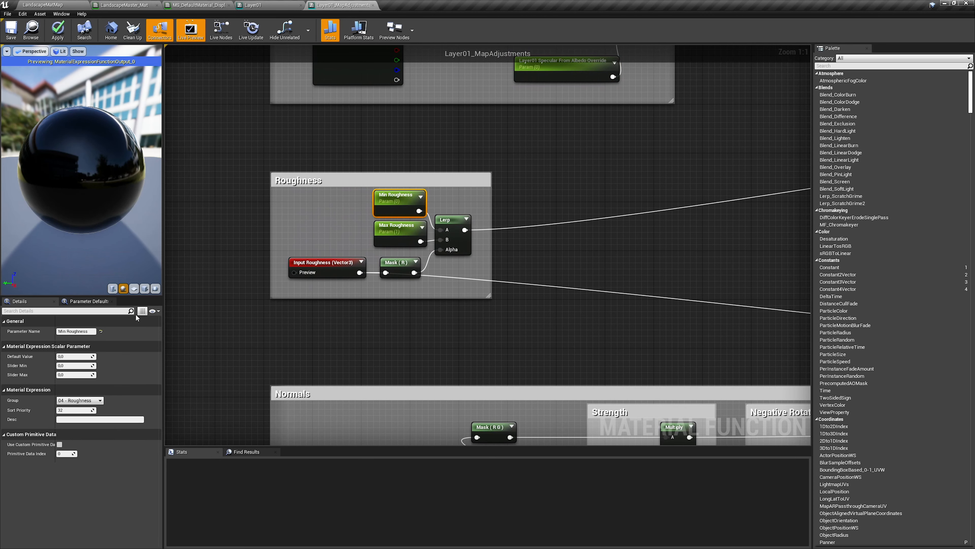
click(59, 331)
text(Layer01)
key(Return)
click(395, 227)
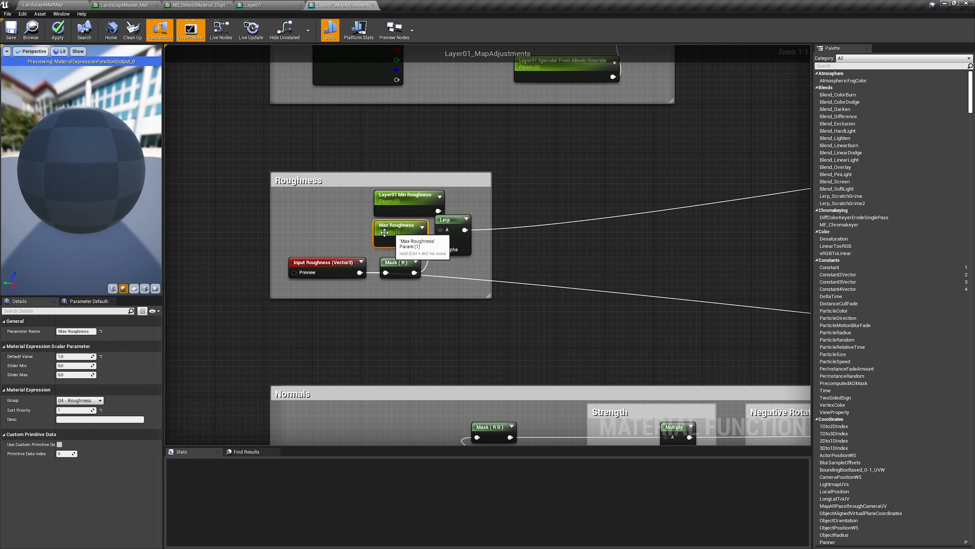
click(62, 331)
text(Layer01)
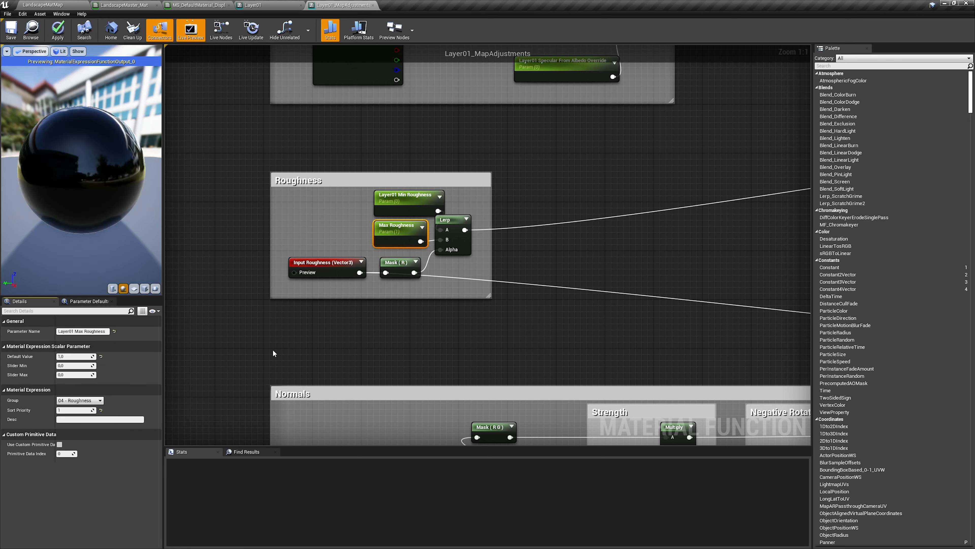
click(301, 352)
Step: Move the Min and Max Roughness nodes clear of the Lerp and assign both to the Layer01 - MapAdjustments group
drag(371, 201, 352, 238)
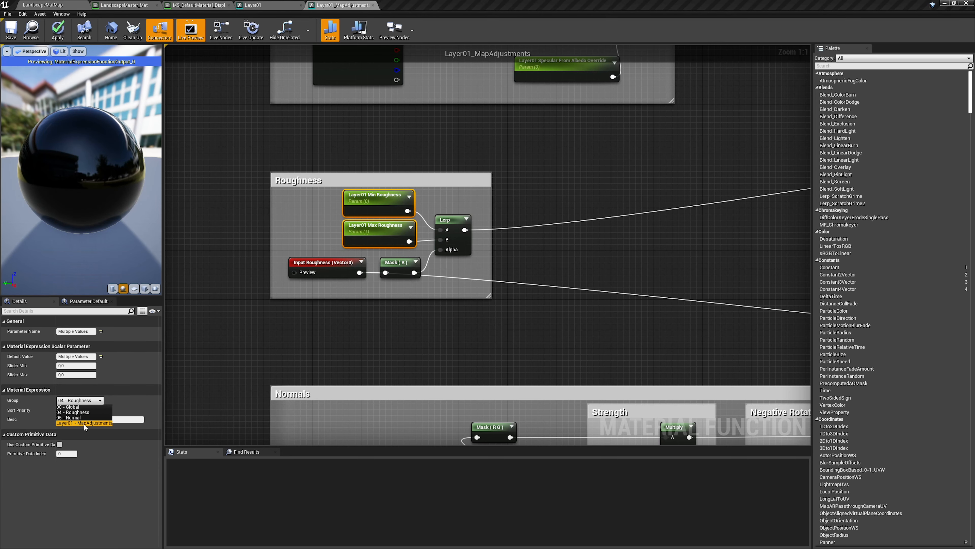
click(84, 423)
Step: Rename the Normal Strength parameter in the Normals section as Layer01 Normal Strength
right_drag(430, 380, 410, 156)
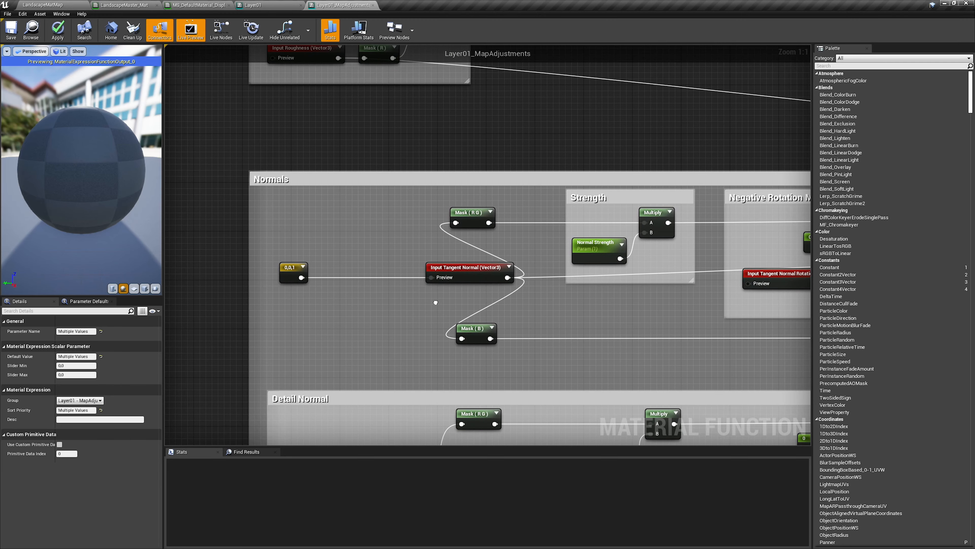
right_drag(435, 303, 432, 180)
scroll(435, 226, down, 1)
right_drag(436, 226, 229, 291)
right_drag(366, 255, 316, 255)
click(317, 176)
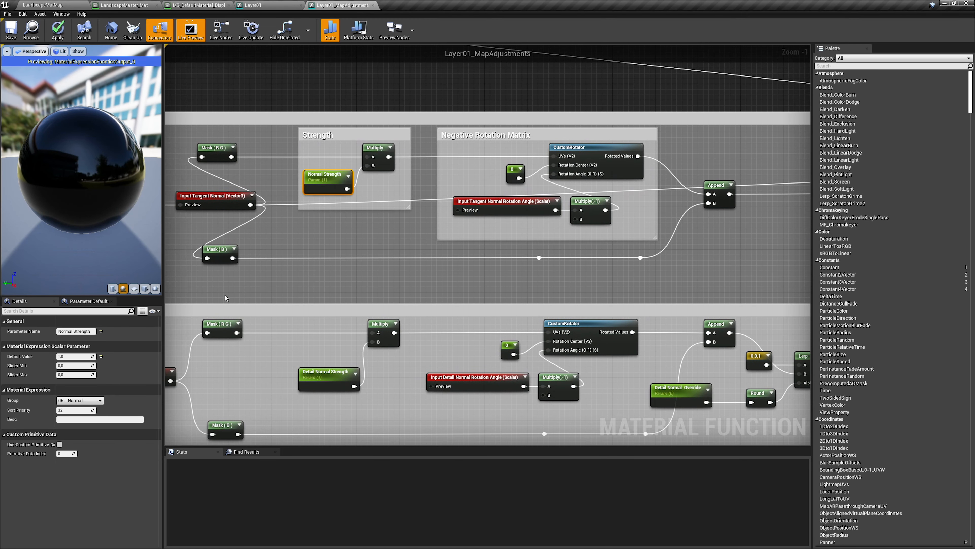
click(61, 331)
click(59, 331)
text(Layer01)
Step: Rename the Detail Normal Strength parameter as Layer01 Detail Normal Strength
click(312, 380)
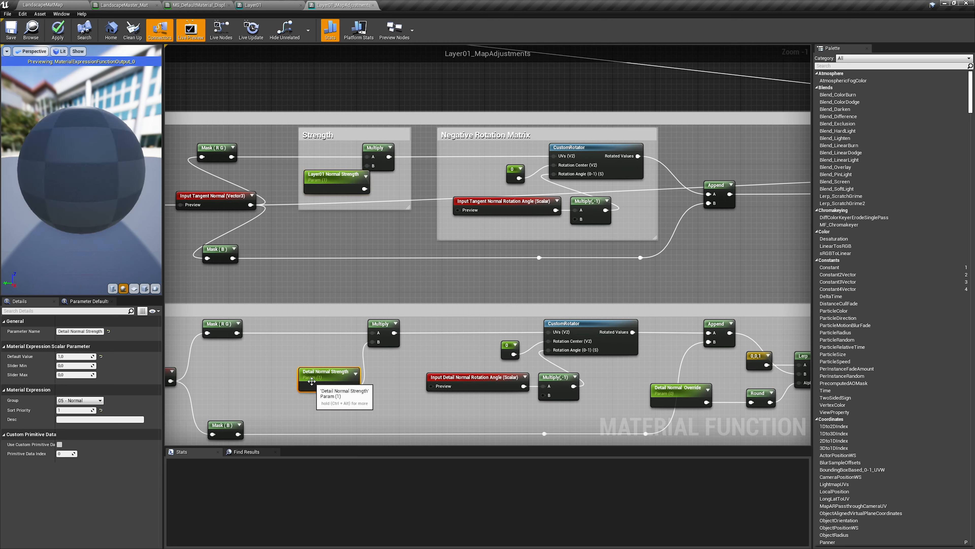
click(60, 331)
click(59, 331)
text(Layer01)
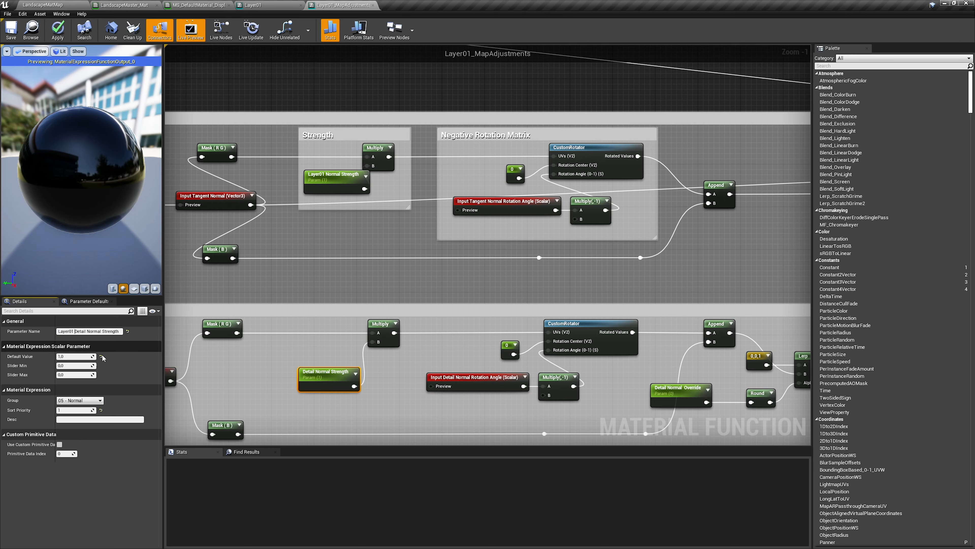
click(350, 286)
Step: Rename the Detail Normal Override parameter as Layer01 Detail Normal Override
right_drag(350, 283, 358, 285)
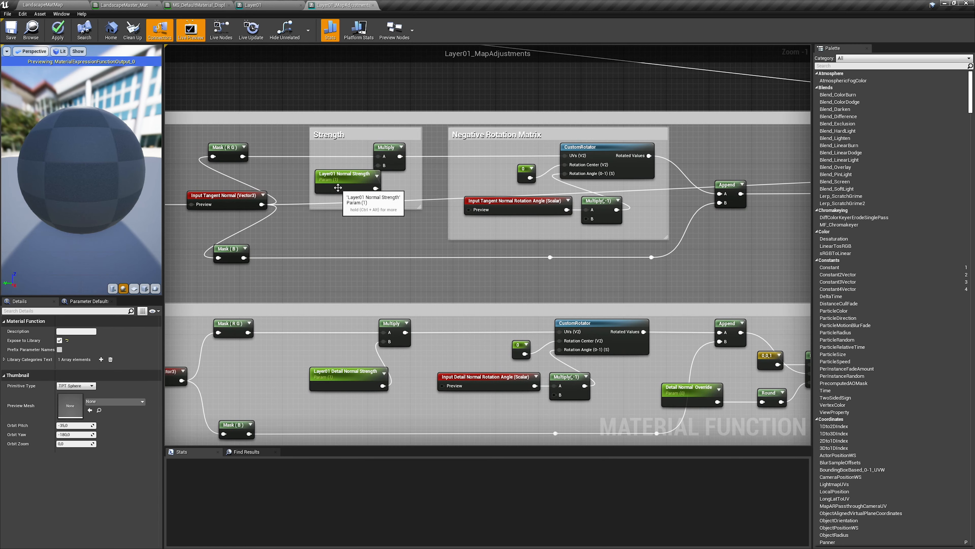
right_drag(386, 232, 272, 218)
scroll(339, 215, down, 1)
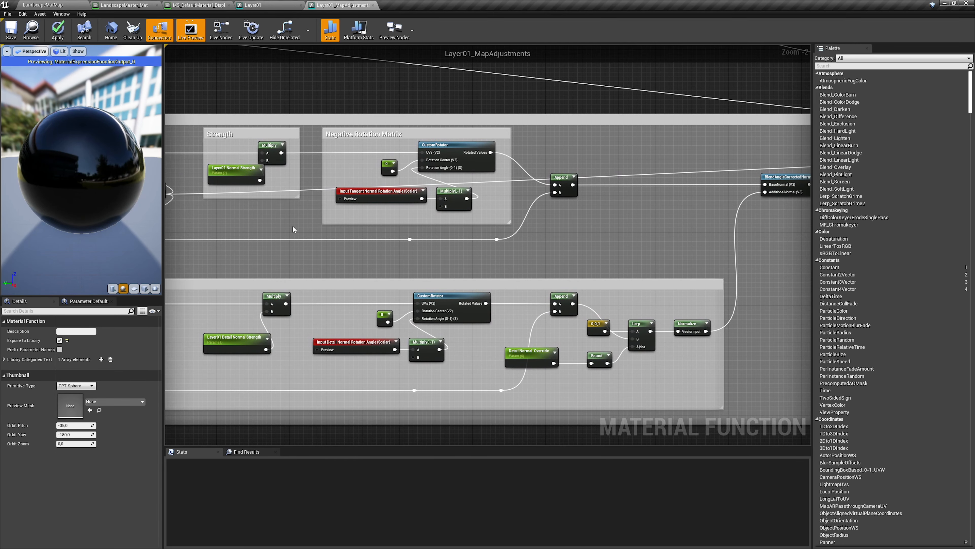
scroll(528, 350, up, 1)
right_drag(528, 350, 543, 351)
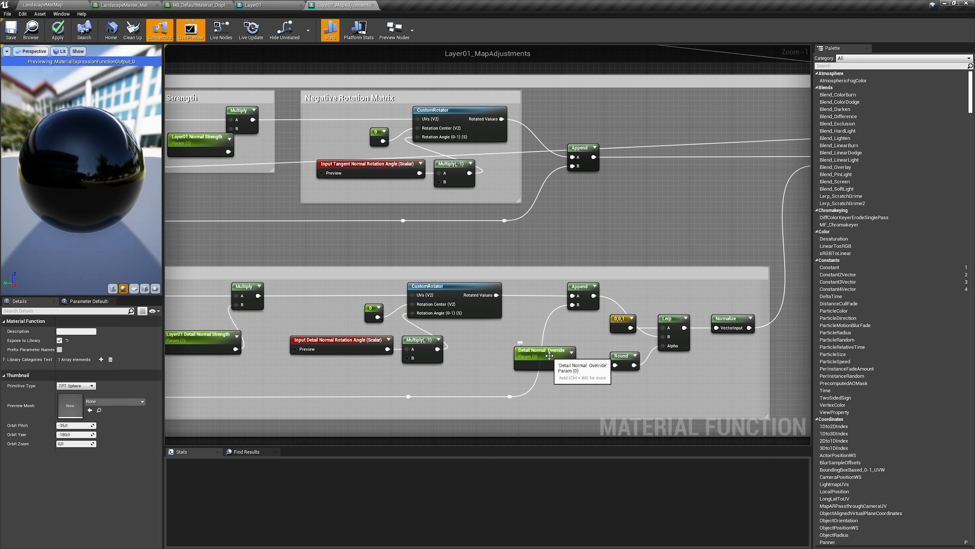
click(540, 353)
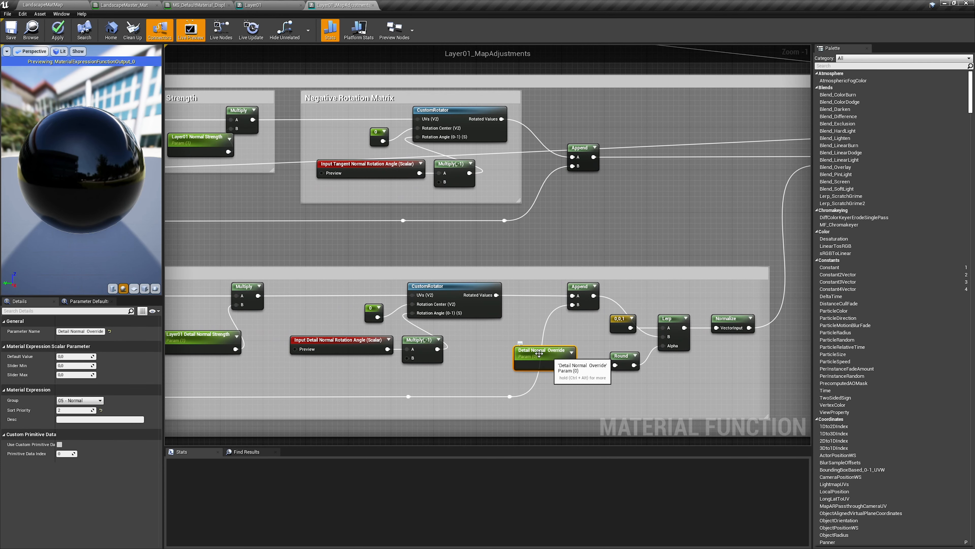
click(58, 331)
text(Layer01)
click(433, 382)
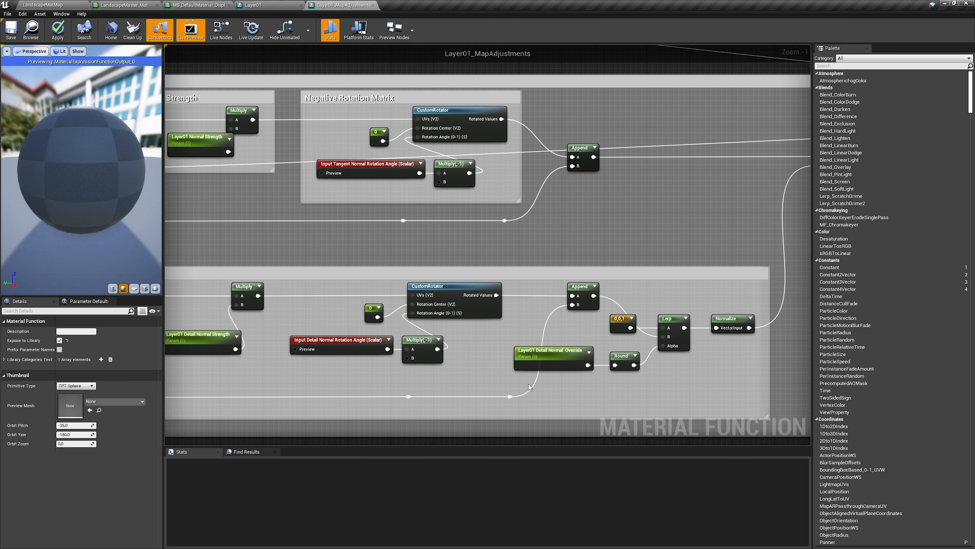
Step: Assign the Detail Normal Override, Detail Normal Strength and Normal Strength parameters together to the Layer01 - MapAdjustments group
click(559, 363)
right_drag(592, 392, 413, 423)
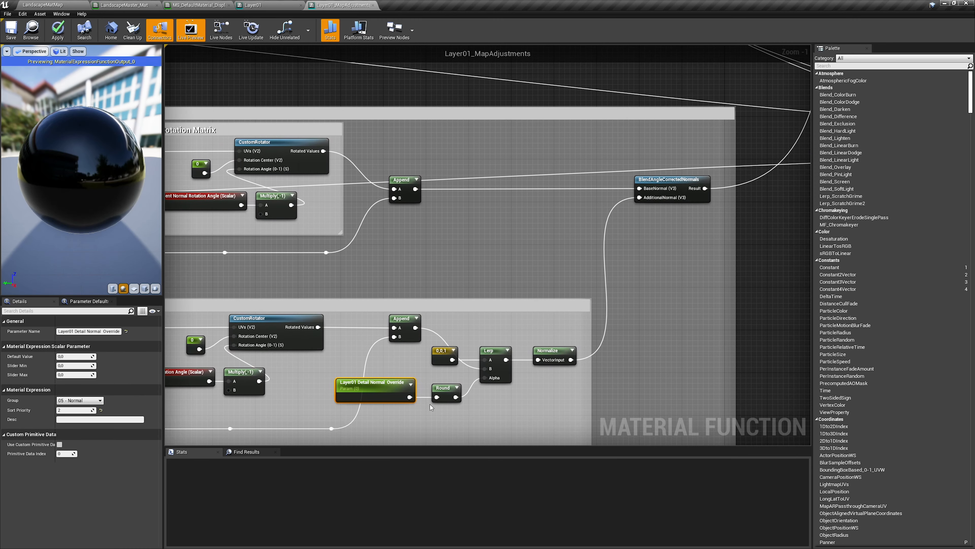
right_drag(280, 401, 553, 373)
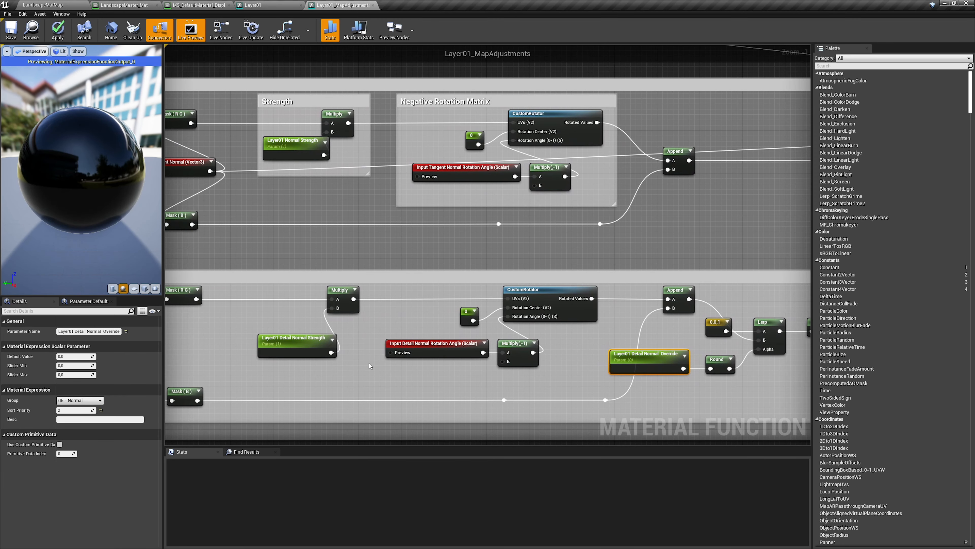
ctrl+click(279, 345)
ctrl+click(296, 160)
scroll(443, 266, down, 1)
right_drag(442, 266, 259, 267)
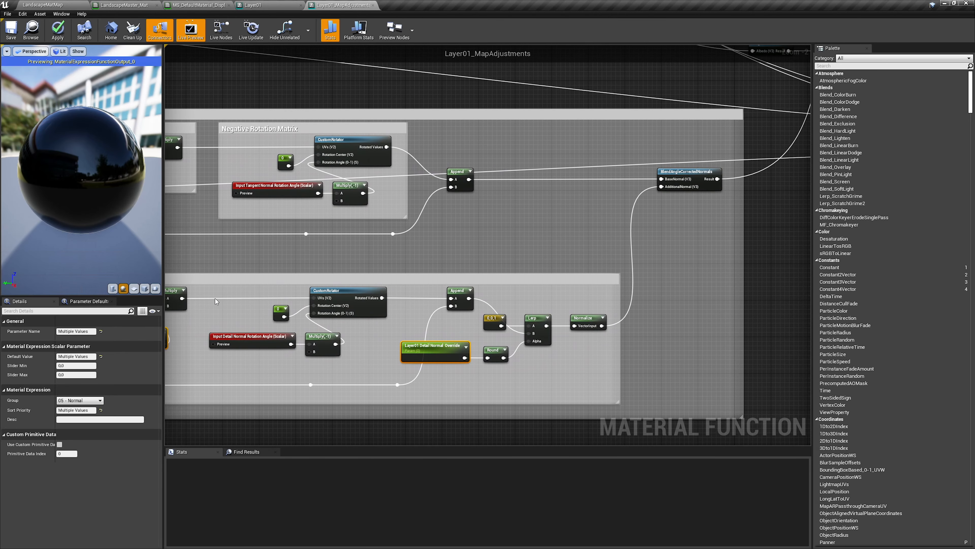
click(101, 401)
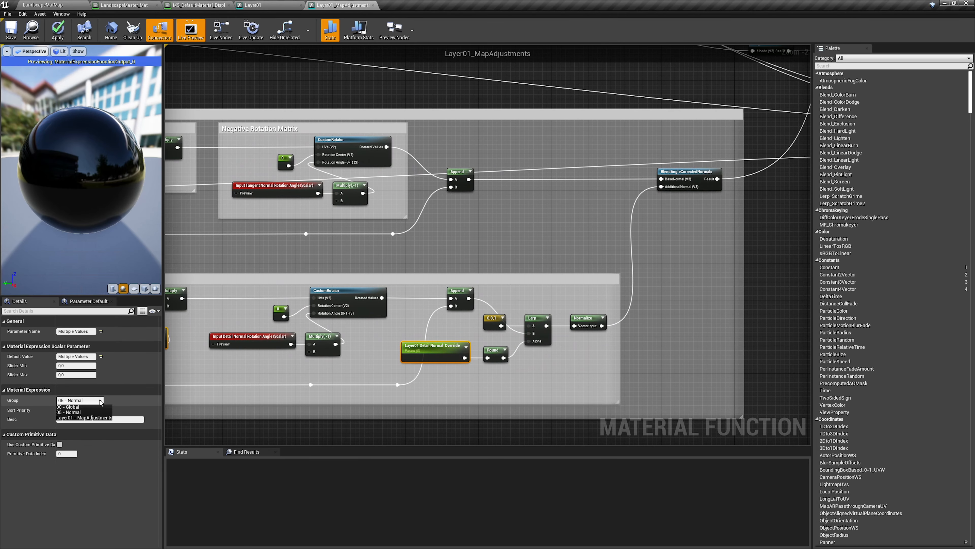
click(84, 419)
Step: Add the Layer01_Transmission material function from the Layer01 folder to the Layer01_MapAdjustments graph, above the MF_Transmission node
right_drag(575, 271, 601, 281)
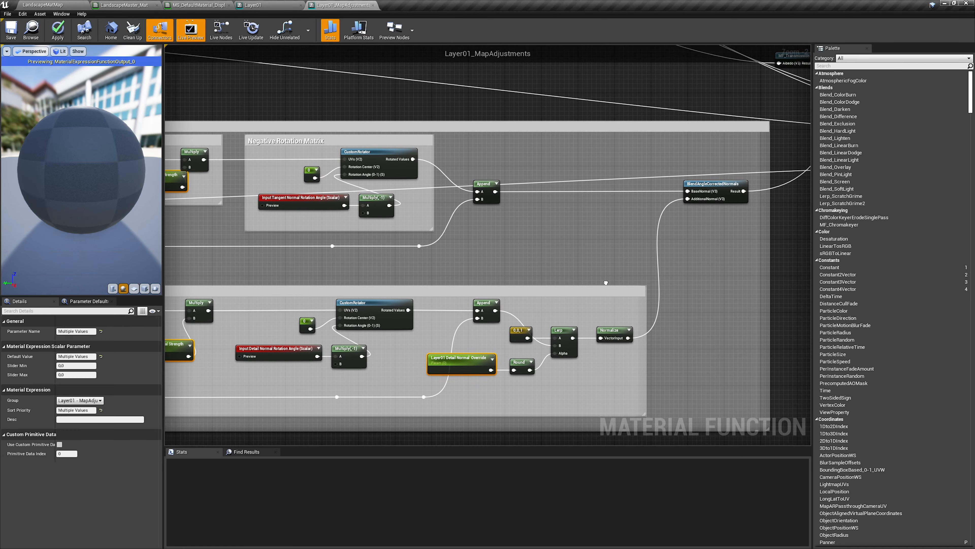
scroll(598, 288, down, 2)
right_drag(695, 252, 477, 344)
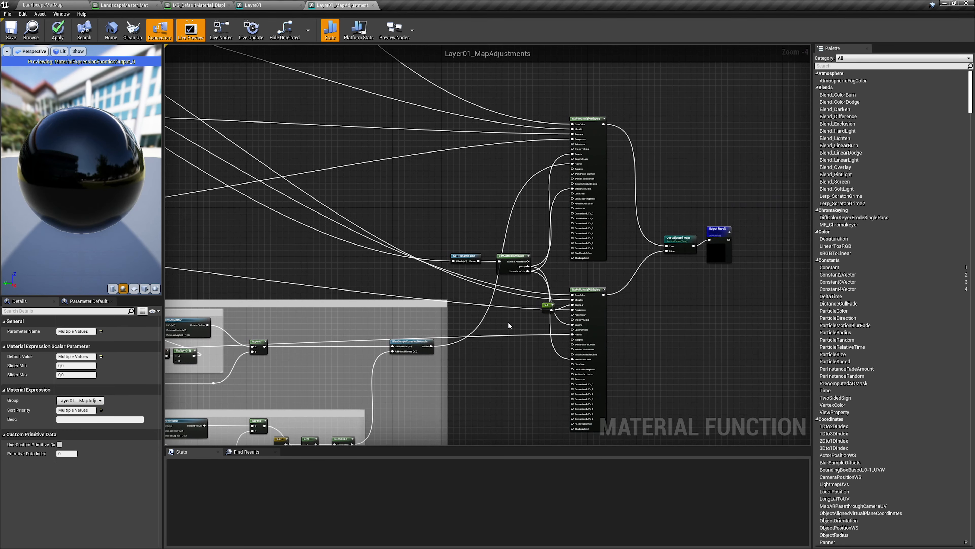
scroll(480, 283, up, 4)
right_drag(482, 287, 438, 348)
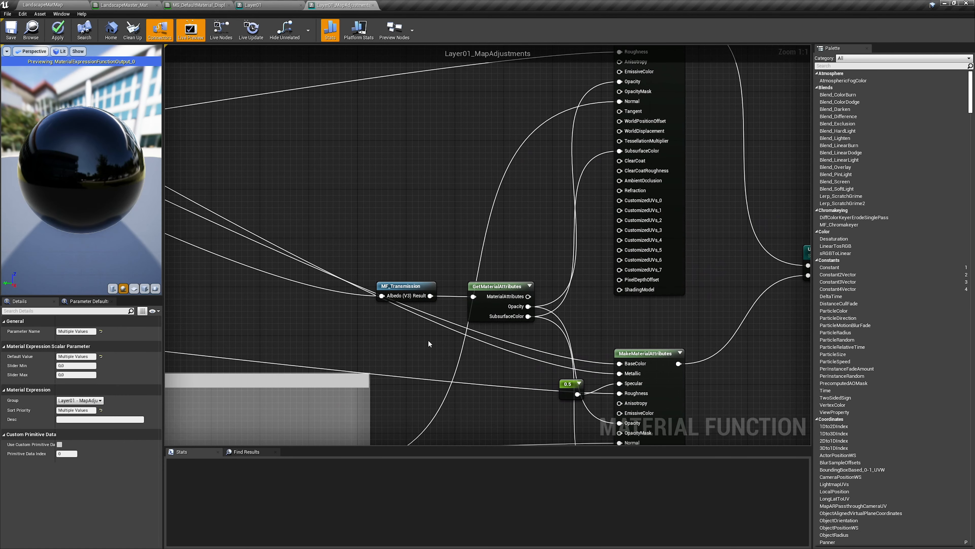
drag(404, 337, 406, 333)
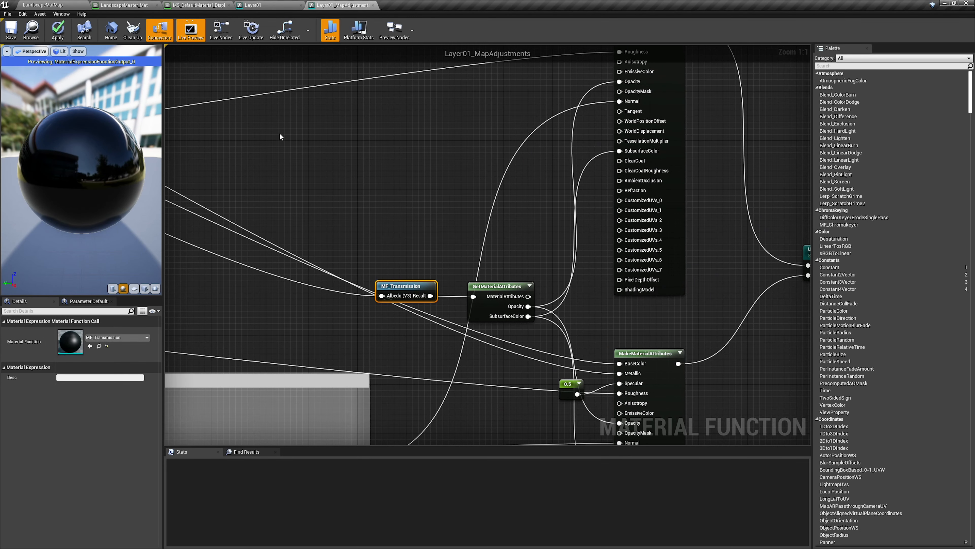
click(60, 5)
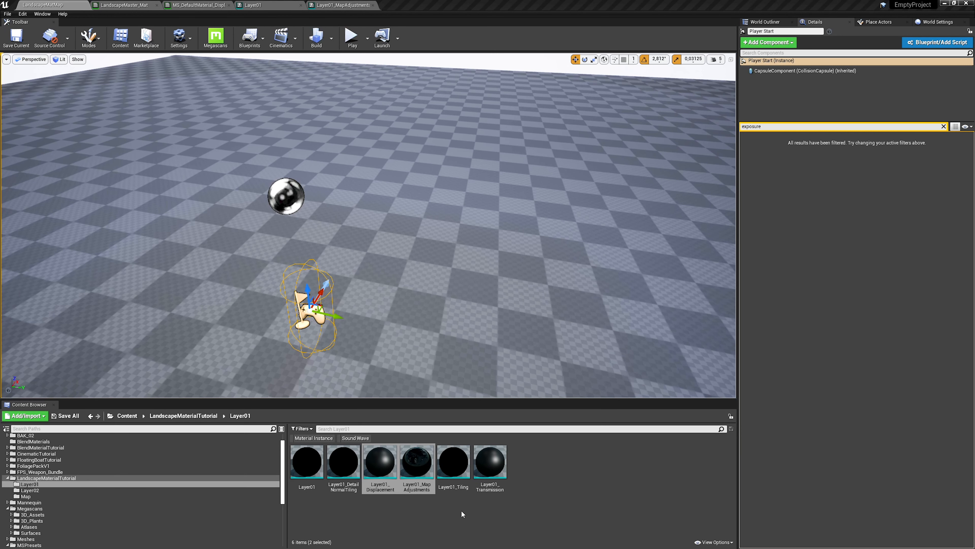
click(489, 471)
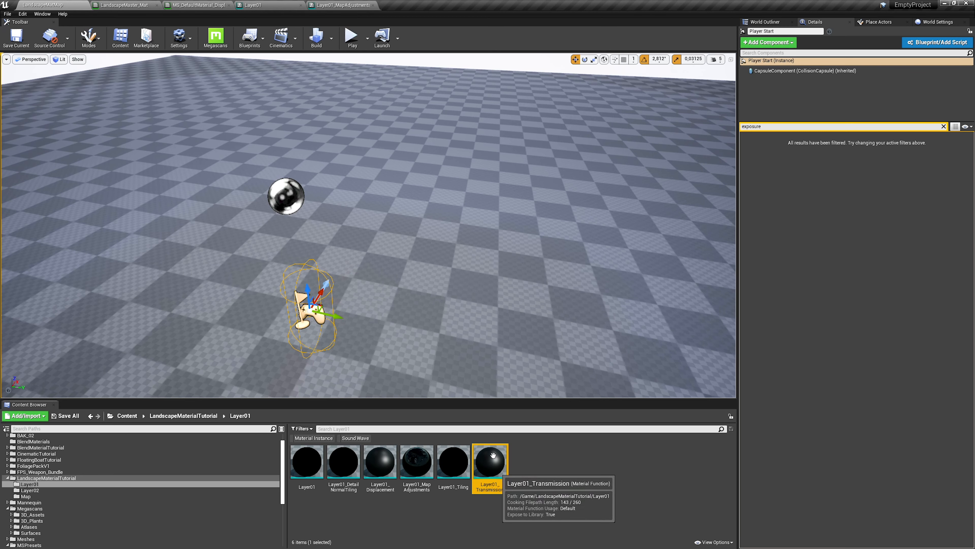
drag(497, 472, 379, 235)
right_drag(385, 264, 367, 293)
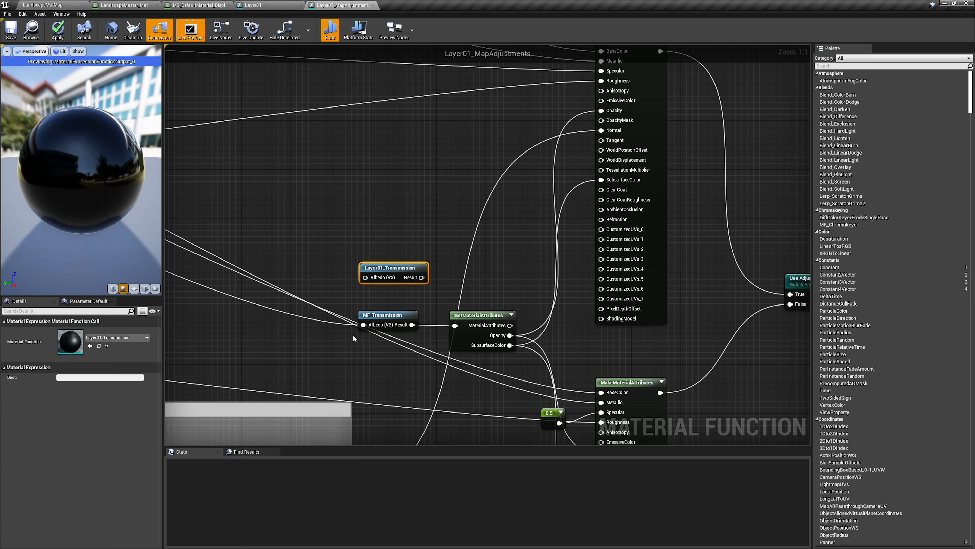
Step: Move the Albedo and Result connections from MF_Transmission to Layer01_Transmission, and select the MF_Transmission node
ctrl+drag(373, 325, 366, 278)
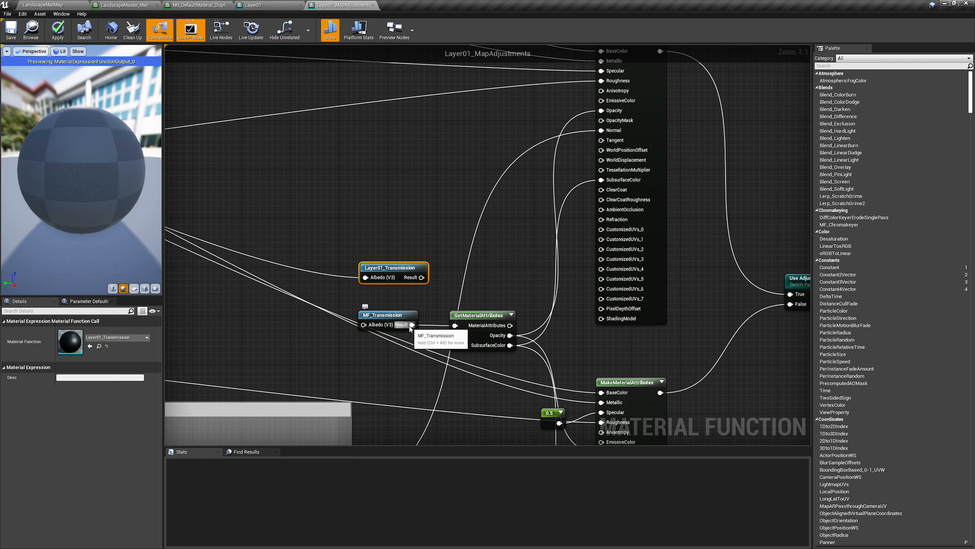
ctrl+drag(411, 325, 421, 277)
click(382, 317)
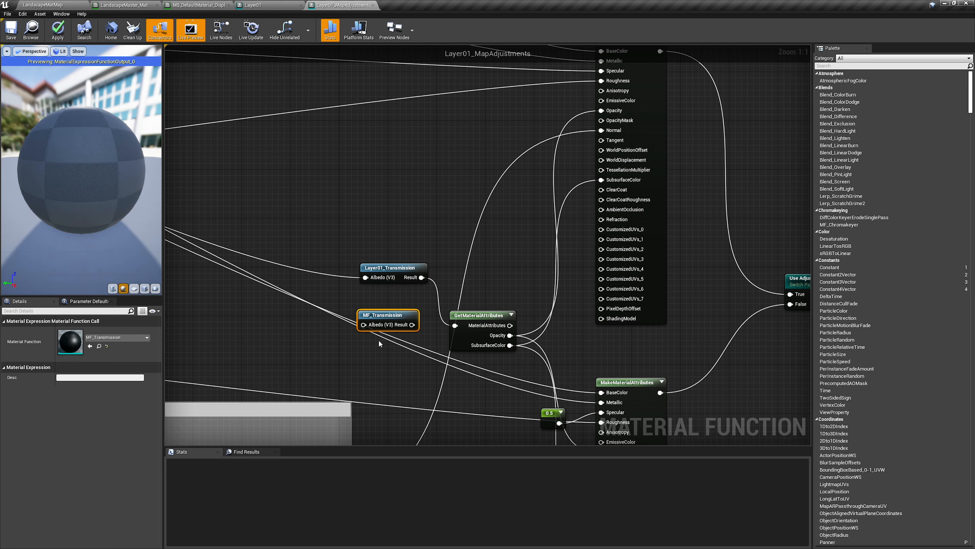
Step: Delete the MF_Transmission node and move Layer01_Transmission into its place beside GetMaterialAttributes
key(Delete)
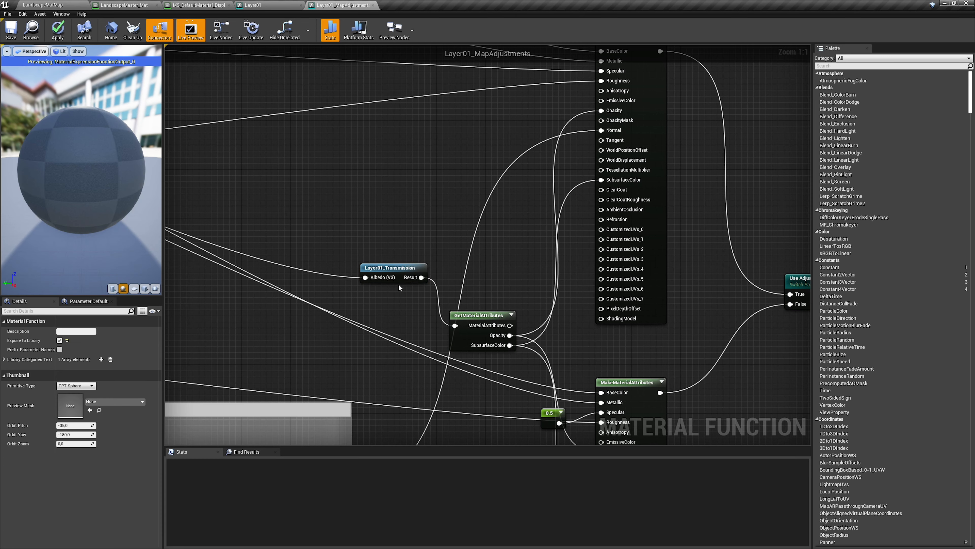
drag(399, 273, 398, 320)
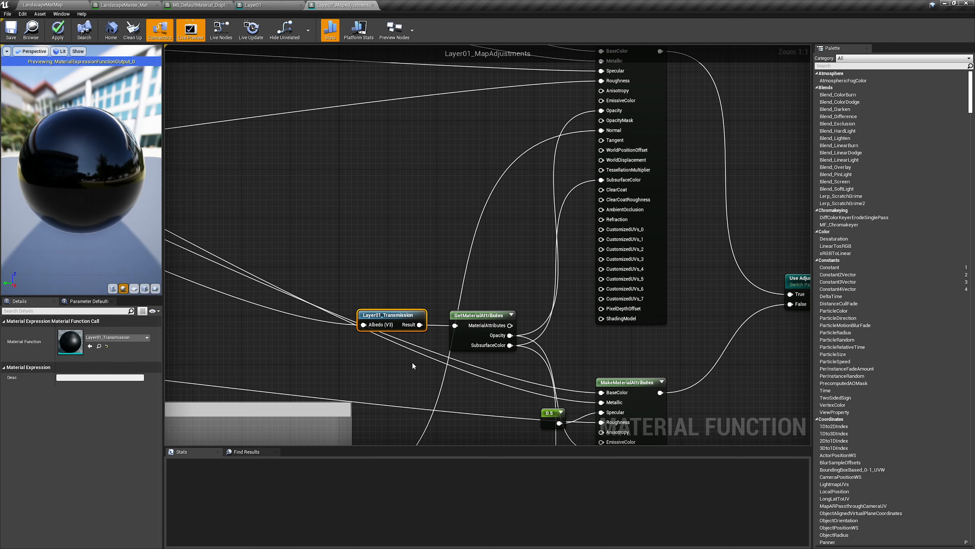
Step: Rename the Use Adjusted Maps switch parameter as Layer01 Use Adjusted Maps and assign it to the Layer01 - MapAdjustments group
scroll(478, 380, down, 2)
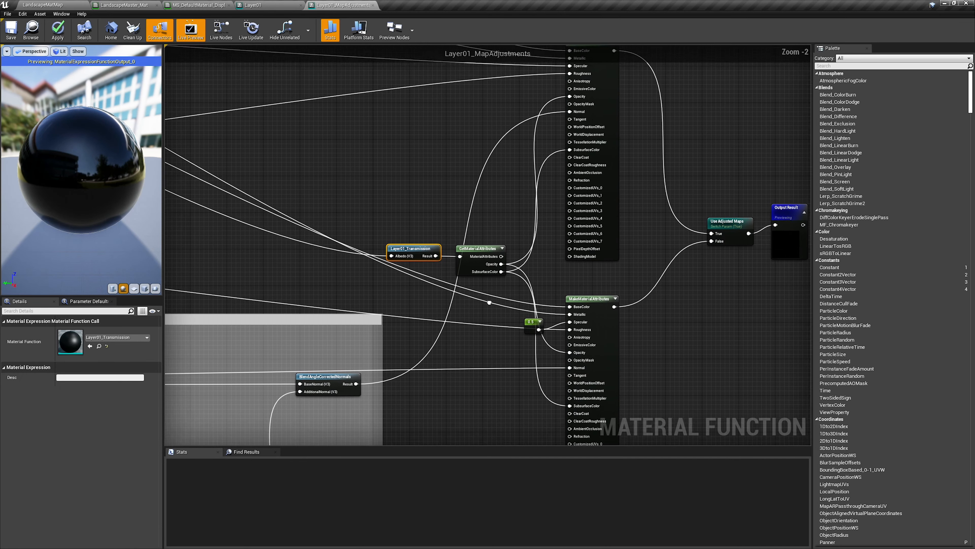
scroll(389, 273, down, 3)
right_drag(470, 390, 348, 265)
scroll(474, 235, up, 3)
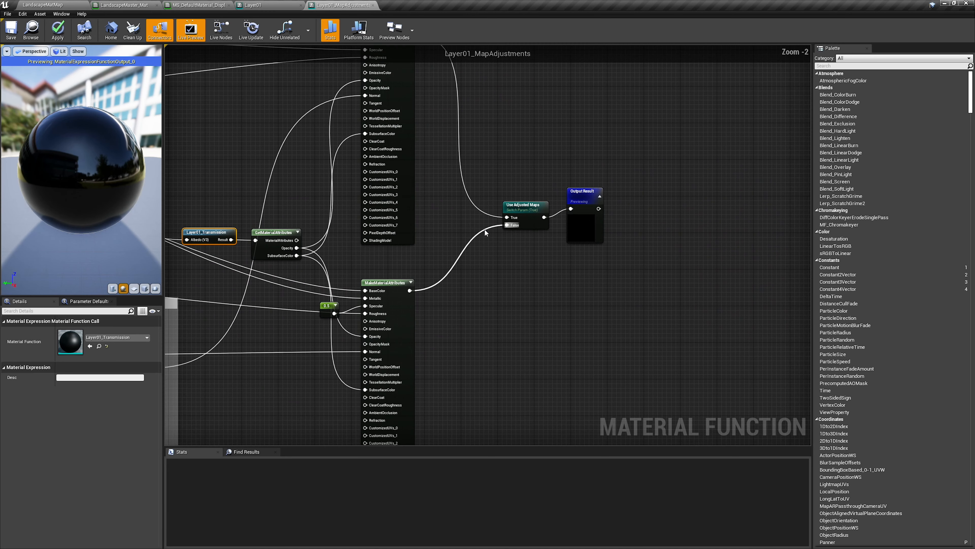
right_drag(488, 247, 418, 275)
scroll(455, 246, up, 2)
click(457, 240)
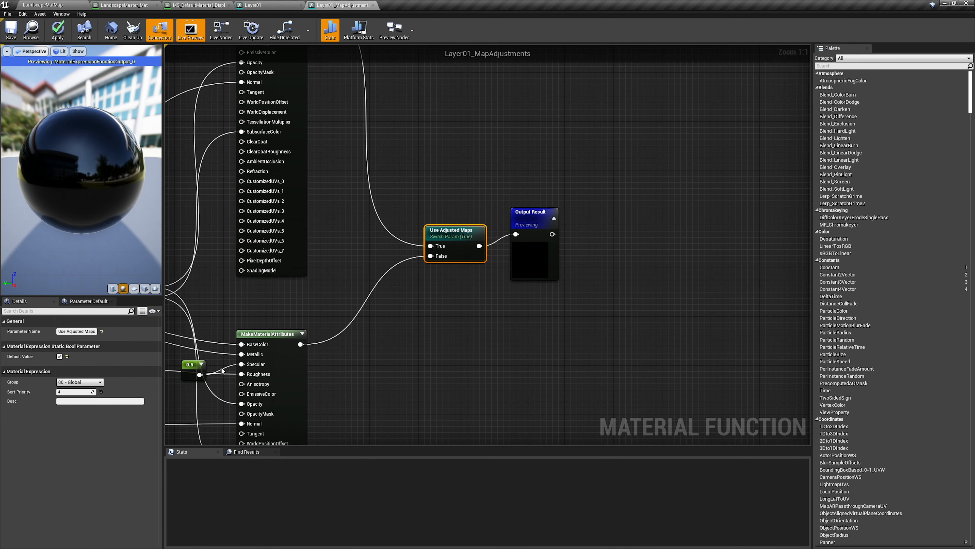
click(59, 332)
text(Layer01)
key(Return)
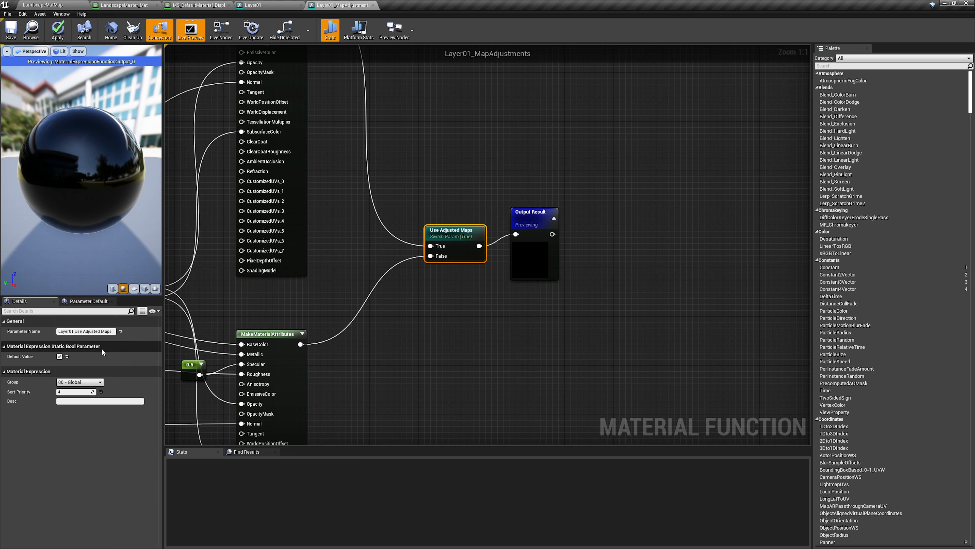
click(85, 382)
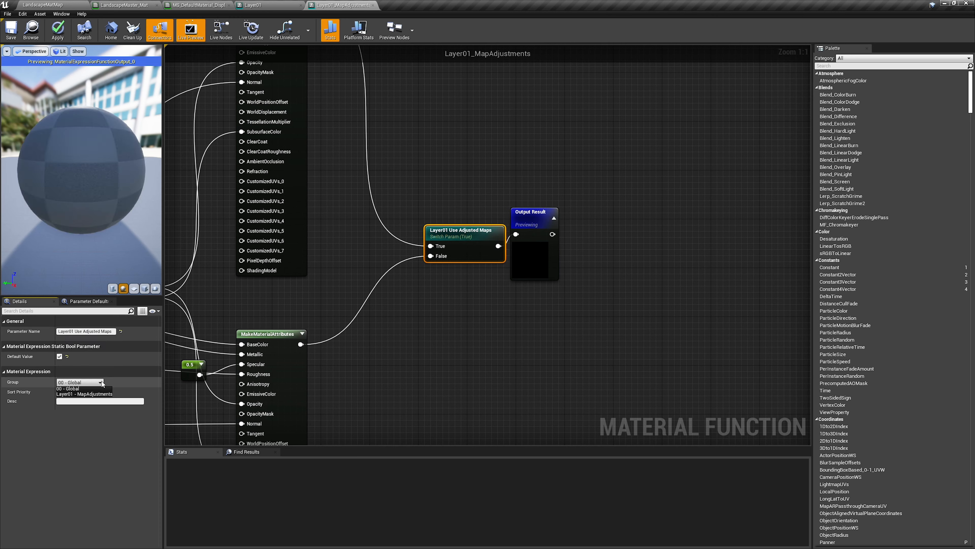
click(92, 393)
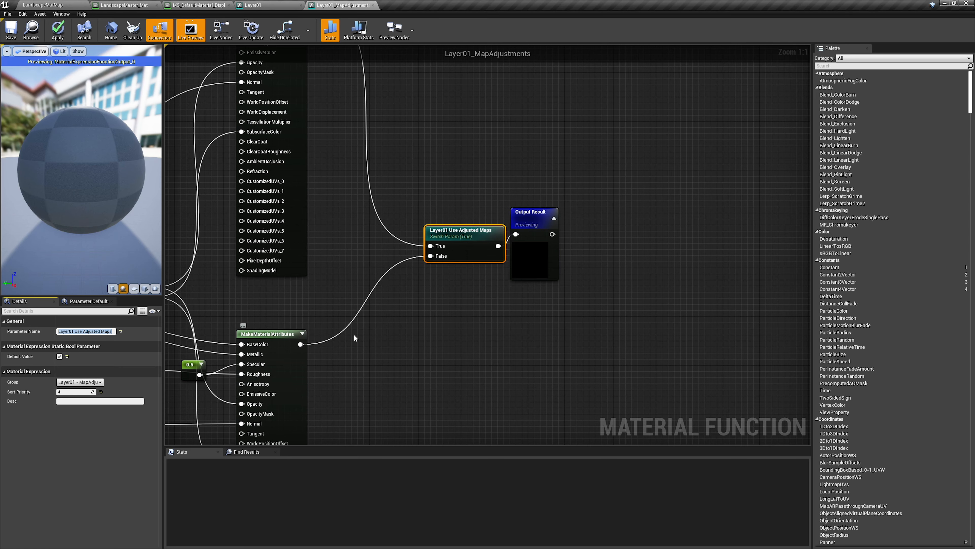
Step: Apply and save the changes to the Layer01_MapAdjustments function
right_drag(310, 302, 546, 309)
right_drag(428, 309, 557, 332)
click(455, 233)
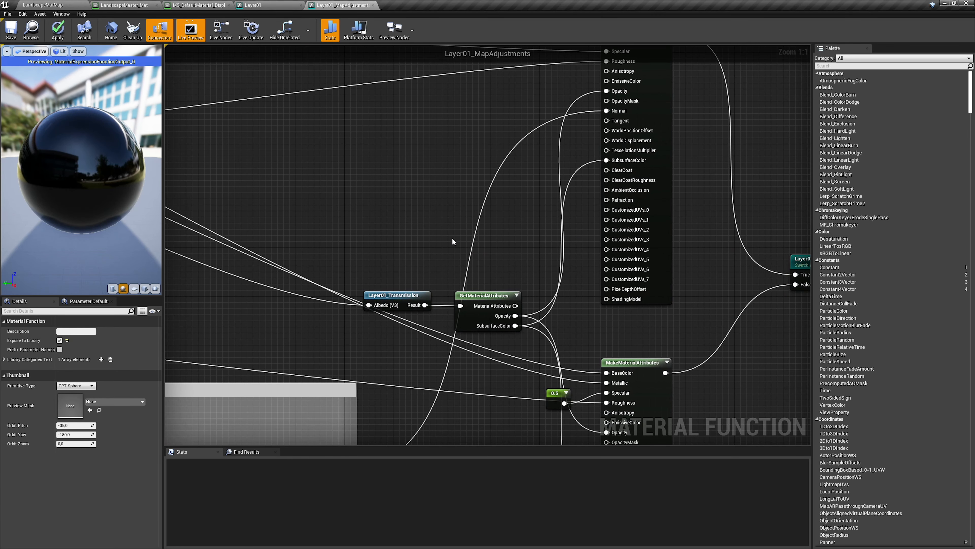
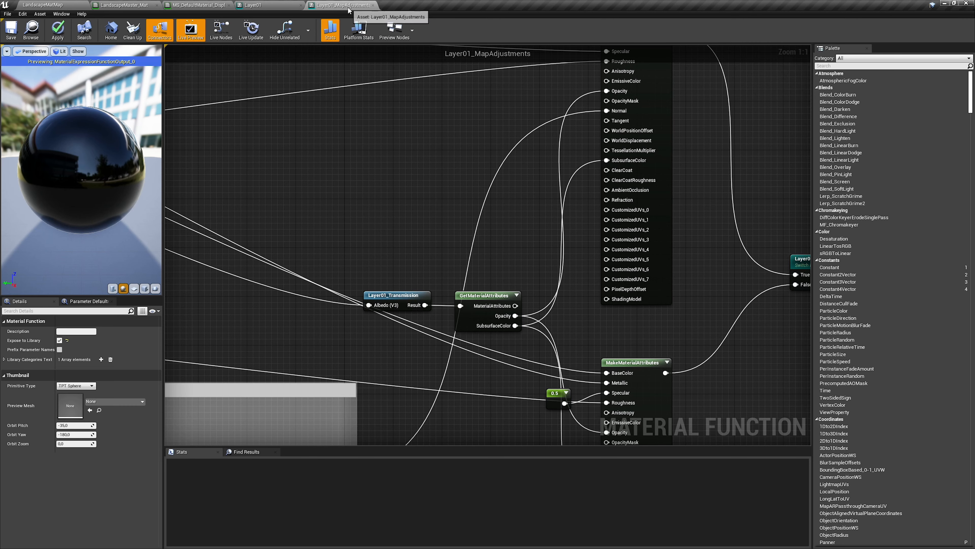
click(58, 30)
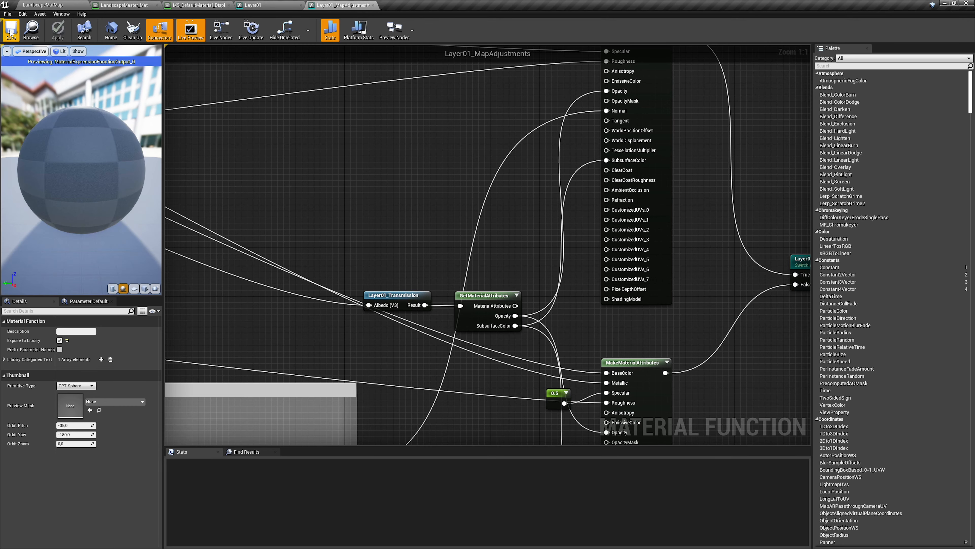
Step: Open the Layer01_Transmission function from its node for editing and close the Layer01_MapAdjustments editor
right_drag(373, 185, 323, 196)
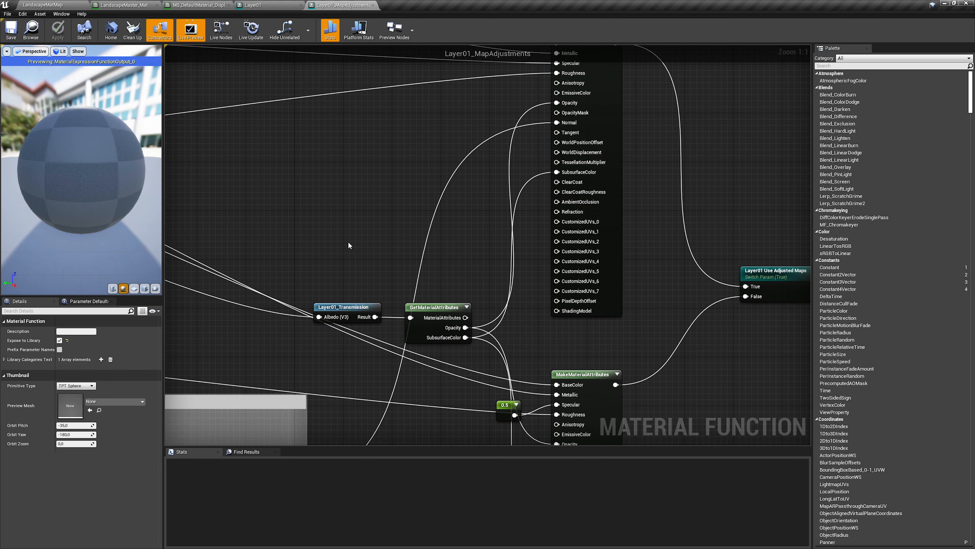
click(334, 310)
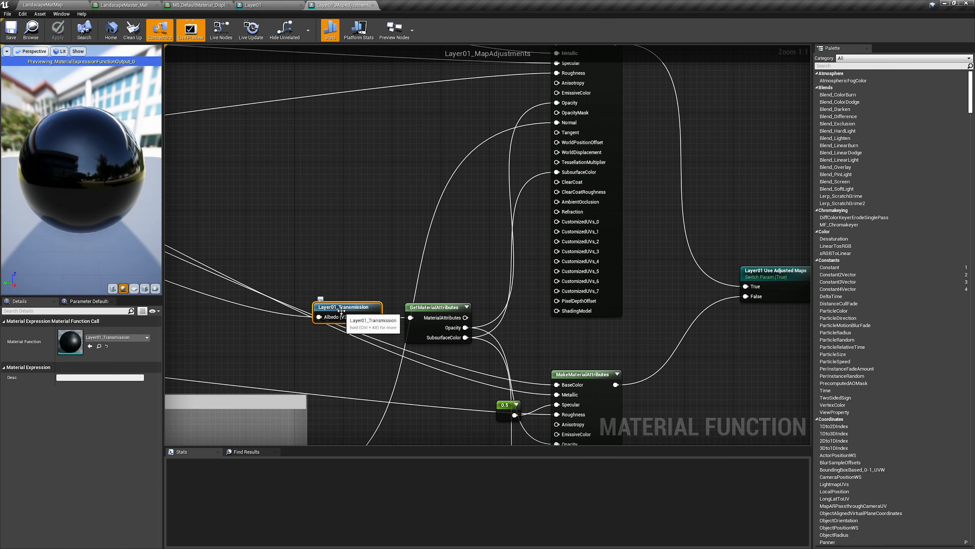
double_click(341, 310)
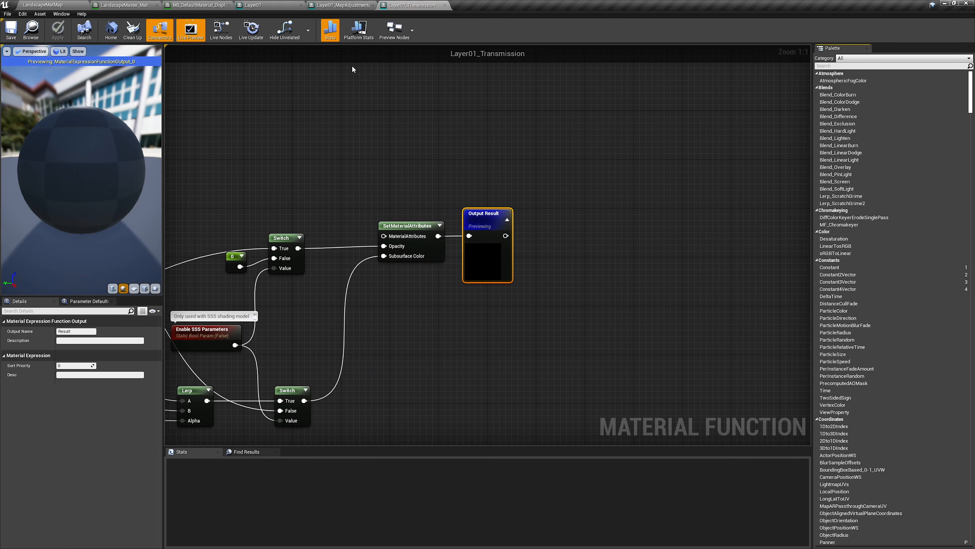
click(373, 5)
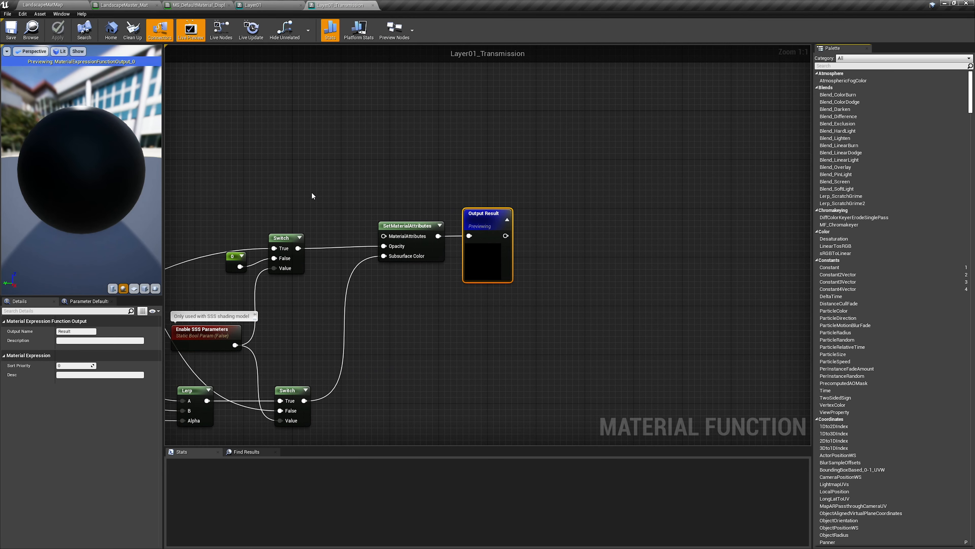
Step: Rename the SSS Color parameter as Layer01 SSS Color and set its group to Layer01 - SSS
right_drag(312, 195, 486, 176)
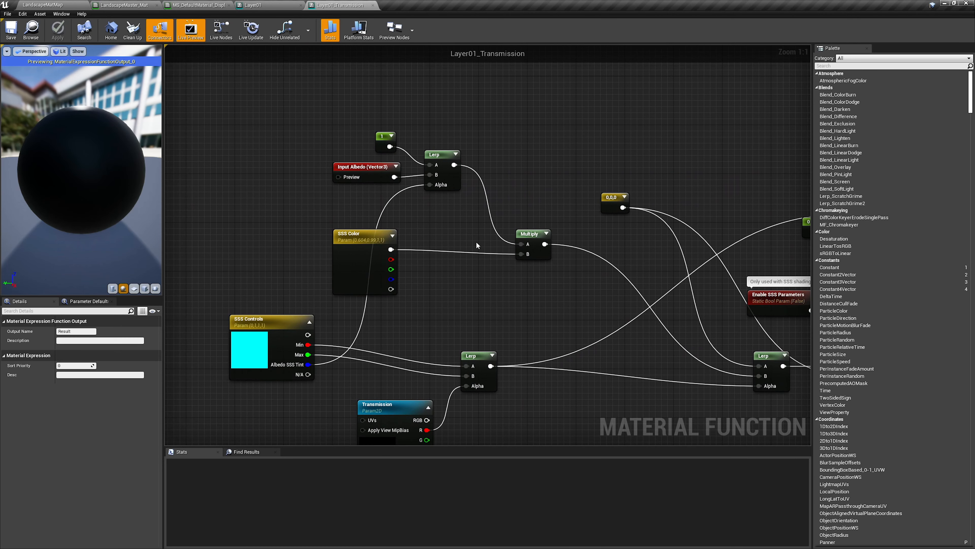
click(378, 289)
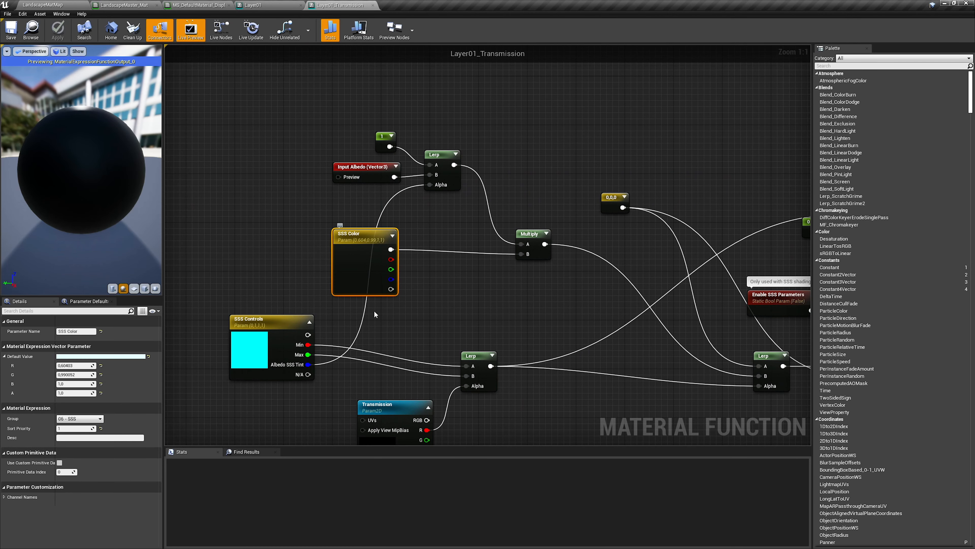
right_drag(374, 313, 381, 271)
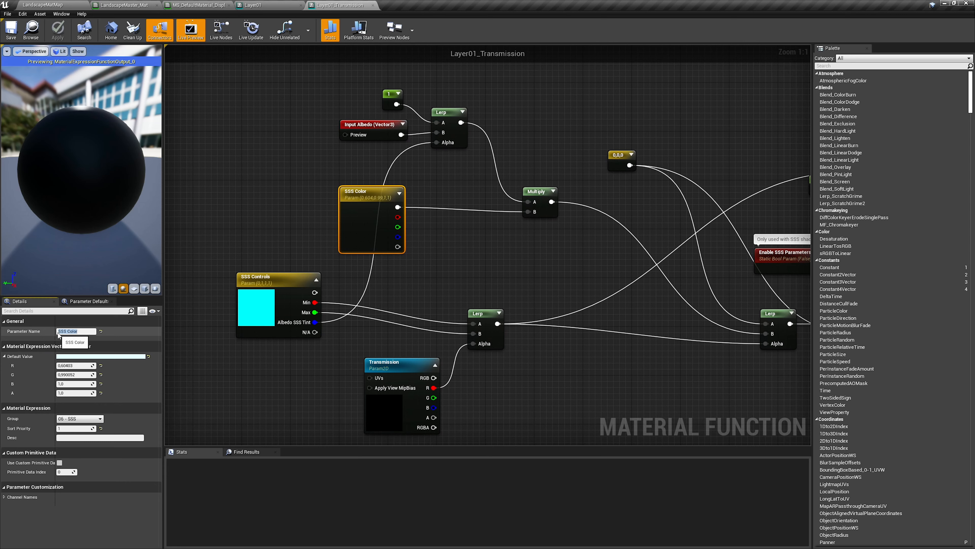
text(Layer01)
key(Return)
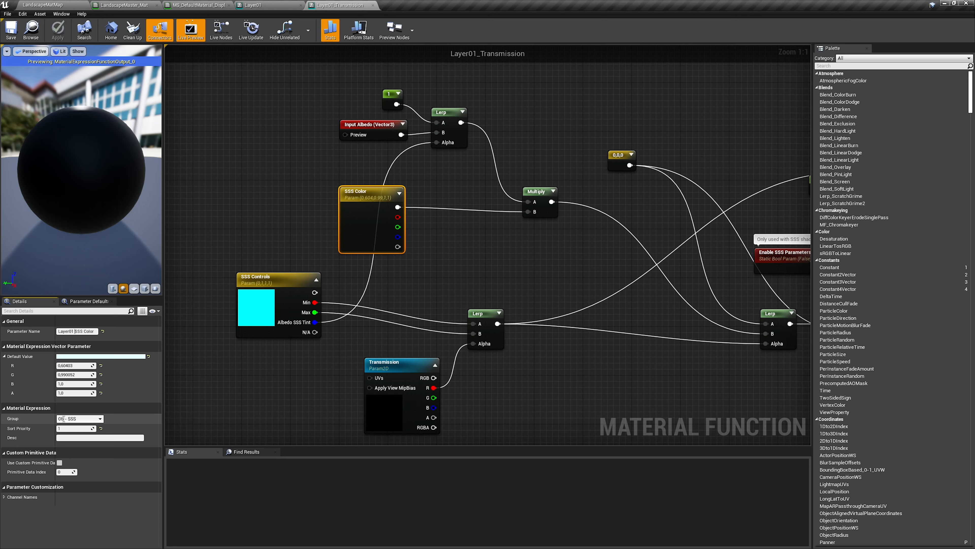
drag(64, 419, 55, 419)
text(Layer01)
key(Return)
Step: Rename the SSS Controls parameter as Layer01 SSS Controls and assign it to the Layer01 - SSS group
click(297, 380)
click(273, 314)
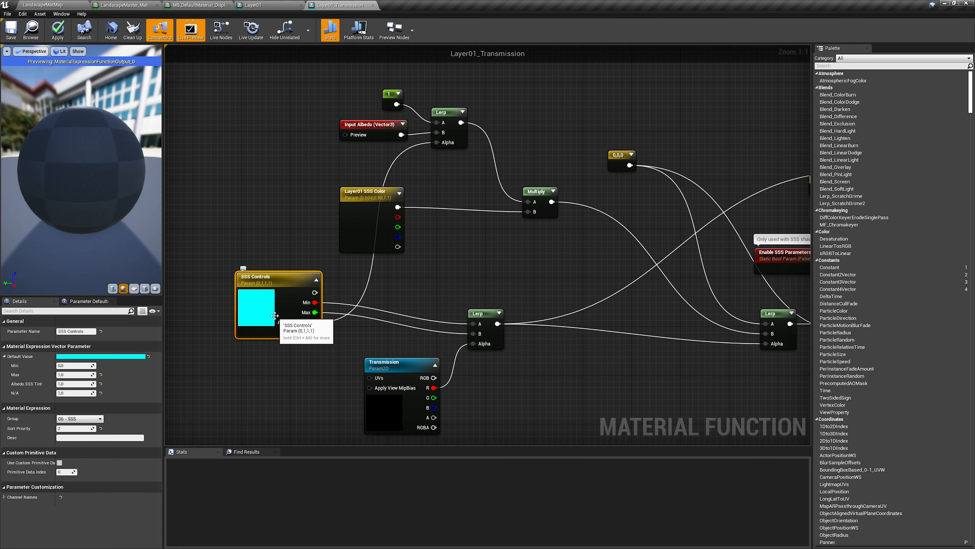
click(60, 332)
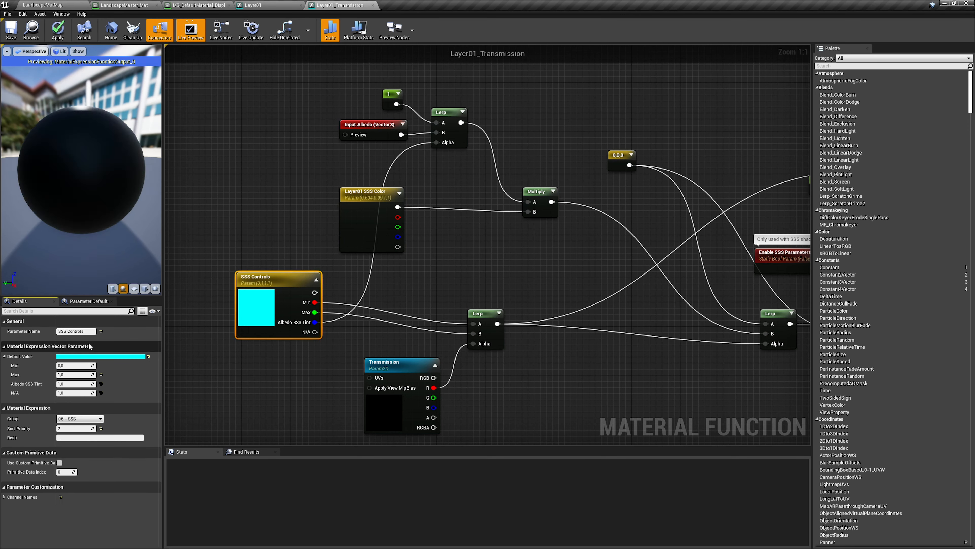
click(100, 418)
click(76, 434)
Step: Rename the Transmission texture parameter as Layer01 Transmission and assign it to the Layer01 - SSS group
right_drag(338, 397, 271, 343)
click(322, 358)
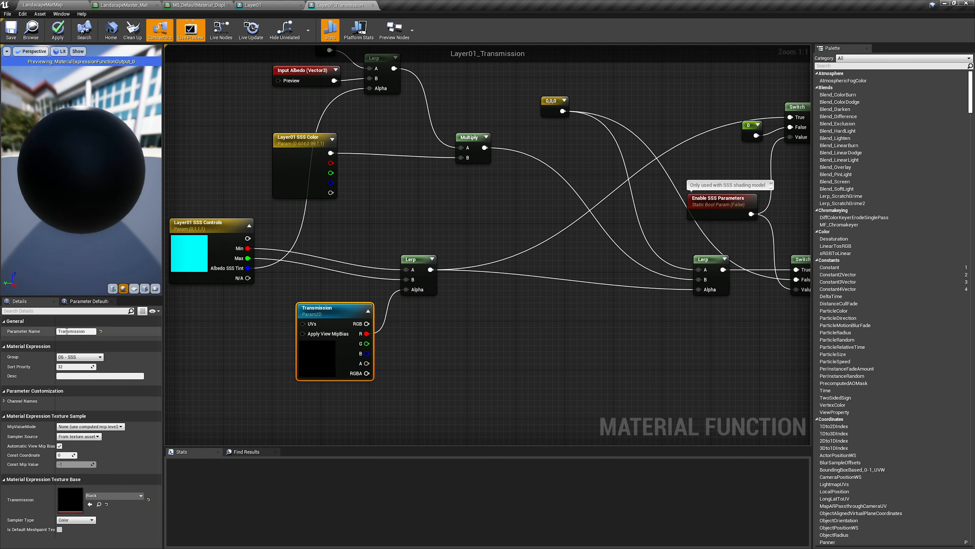
click(58, 331)
text(Layer01)
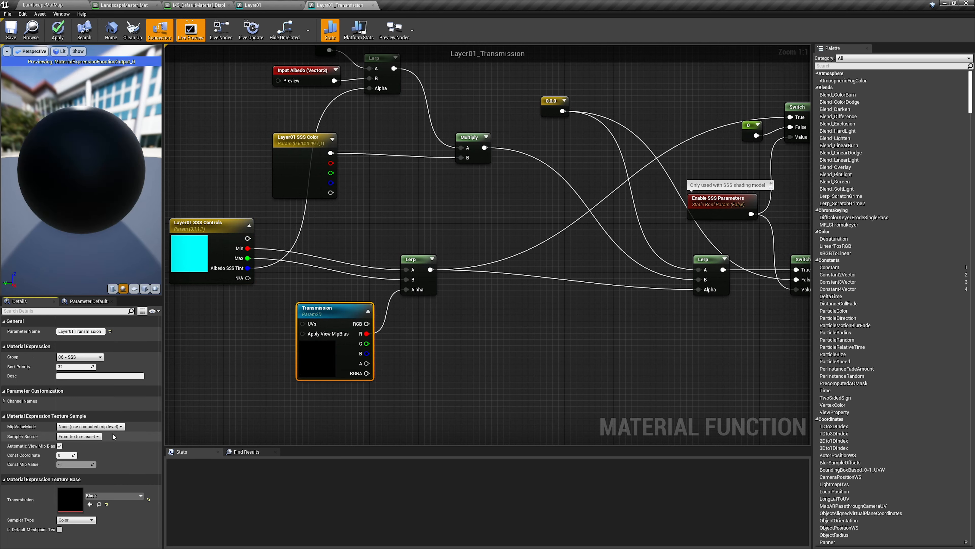
click(99, 356)
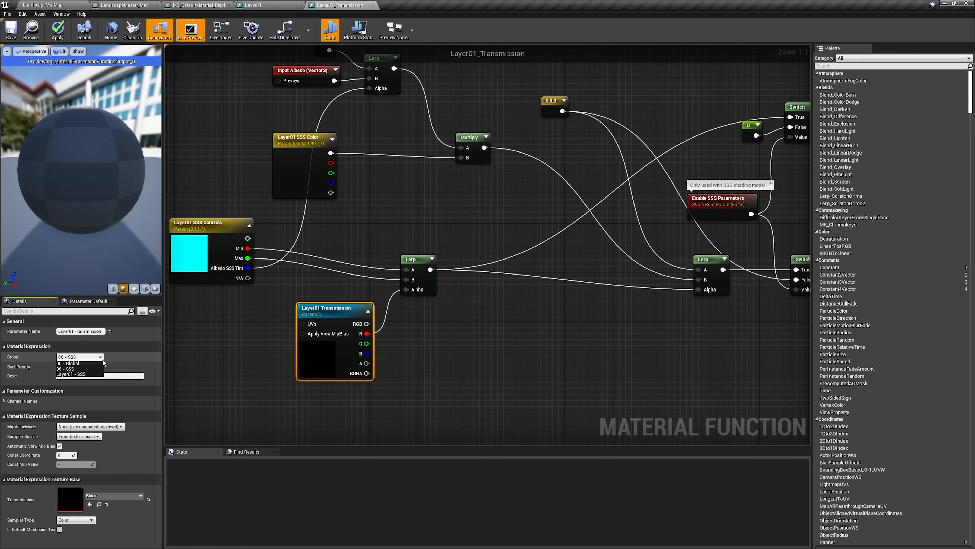
click(87, 374)
Step: Rename the Enable SSS Parameters static bool as Layer01 Enable SSS Parameters and assign it to the Layer01 - SSS group
right_drag(495, 322, 502, 359)
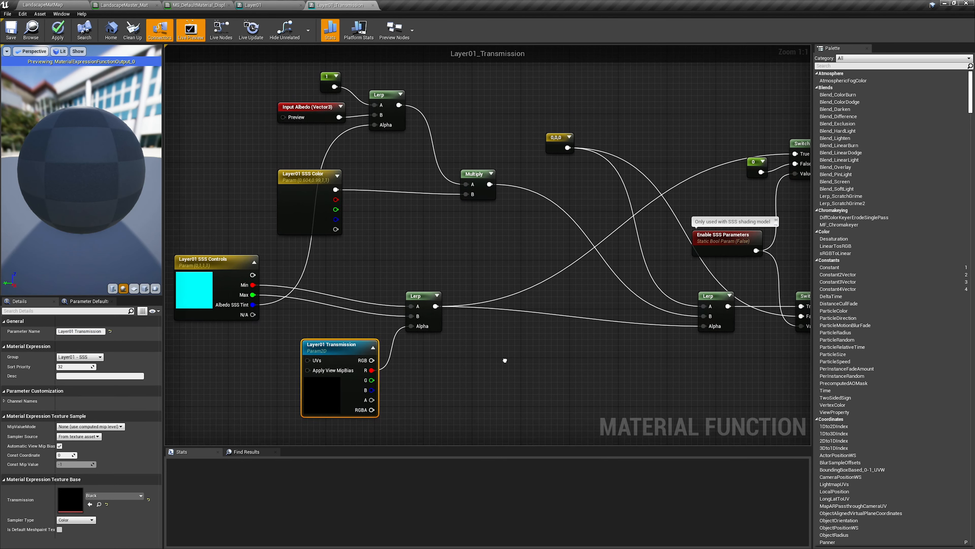
right_drag(595, 324, 383, 350)
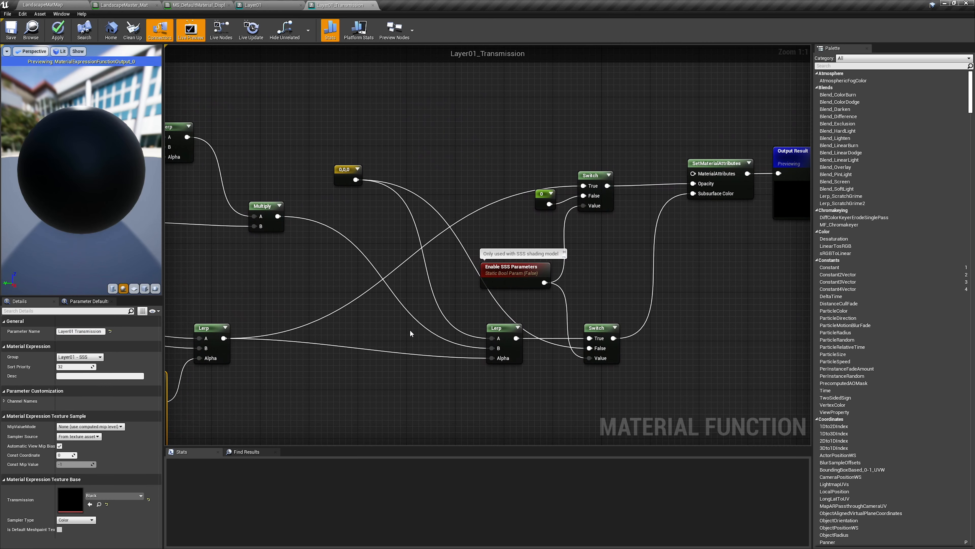
click(489, 276)
click(60, 331)
text(Layer01 Enable SSS Parameters)
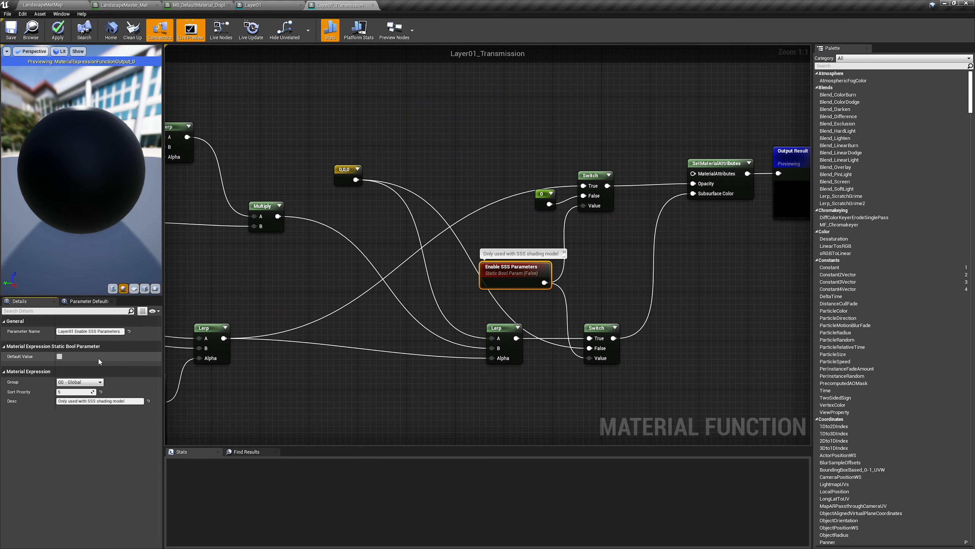
click(89, 382)
click(91, 392)
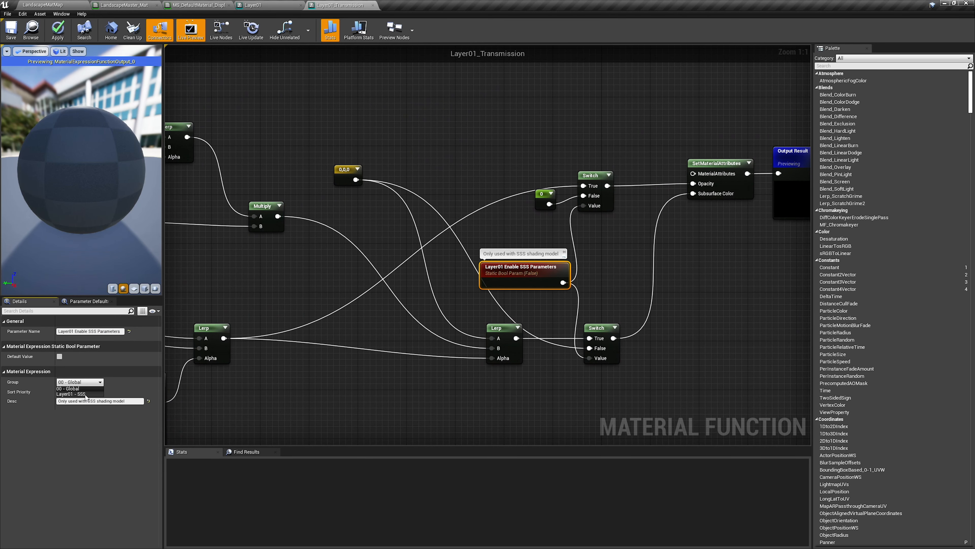
click(75, 391)
text(5)
key(Return)
Step: Apply and save the Layer01_Transmission function, and close its editor to return to the Layer01 graph
right_drag(408, 384, 523, 355)
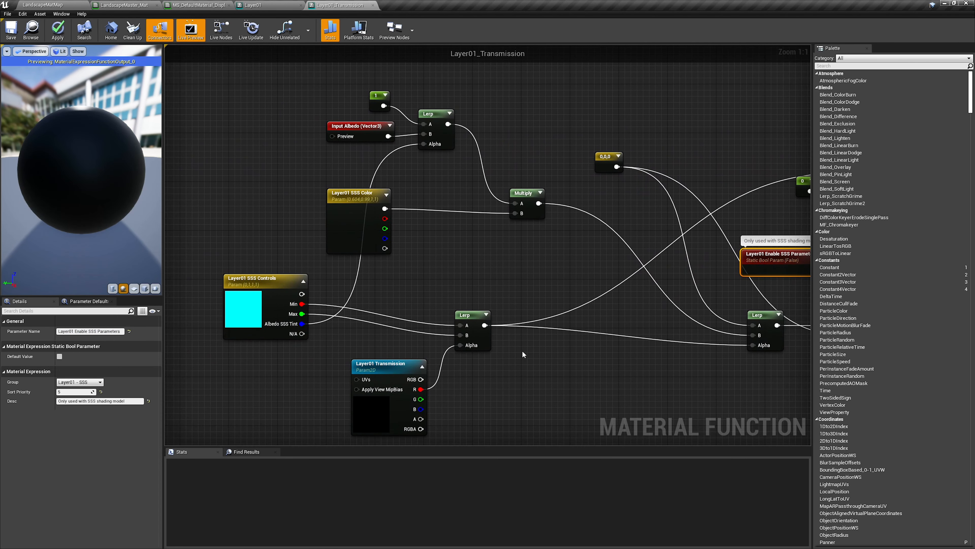
click(59, 32)
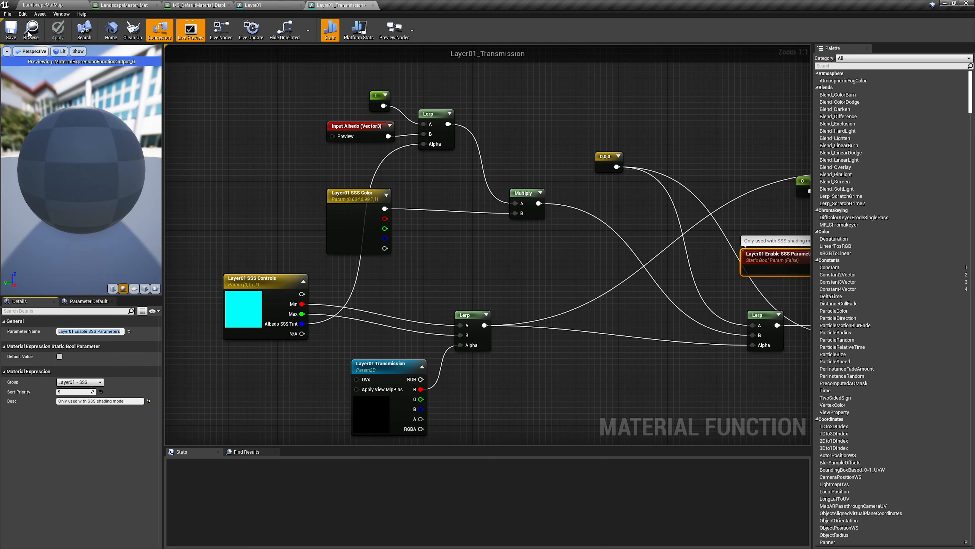
click(12, 30)
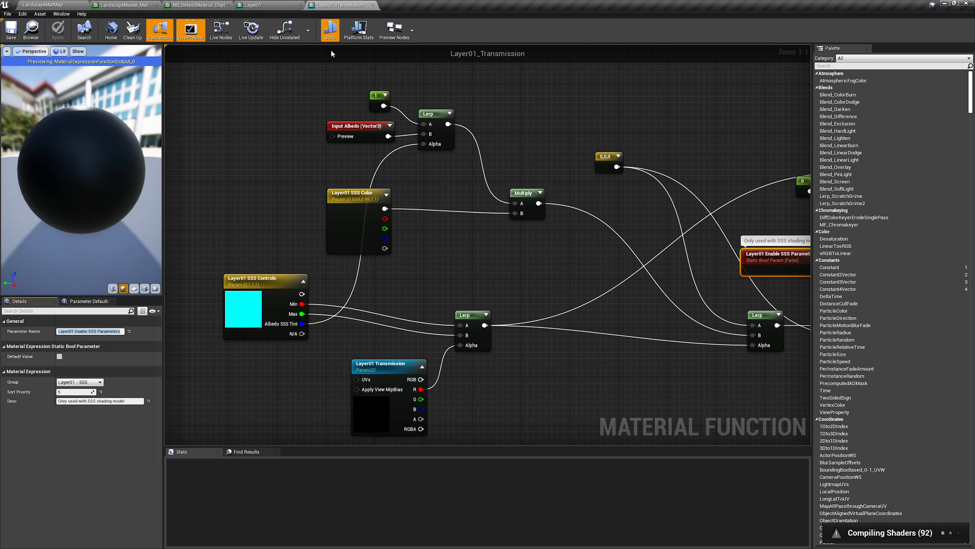
click(373, 5)
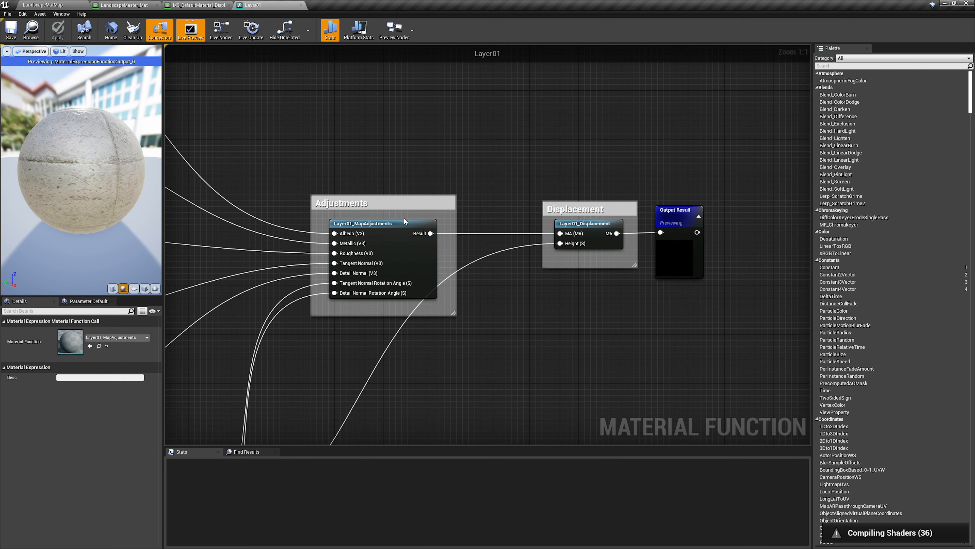
Step: Open the Layer01_Displacement function from the Displacement section of the Layer01 graph and bring its node network into view
click(387, 264)
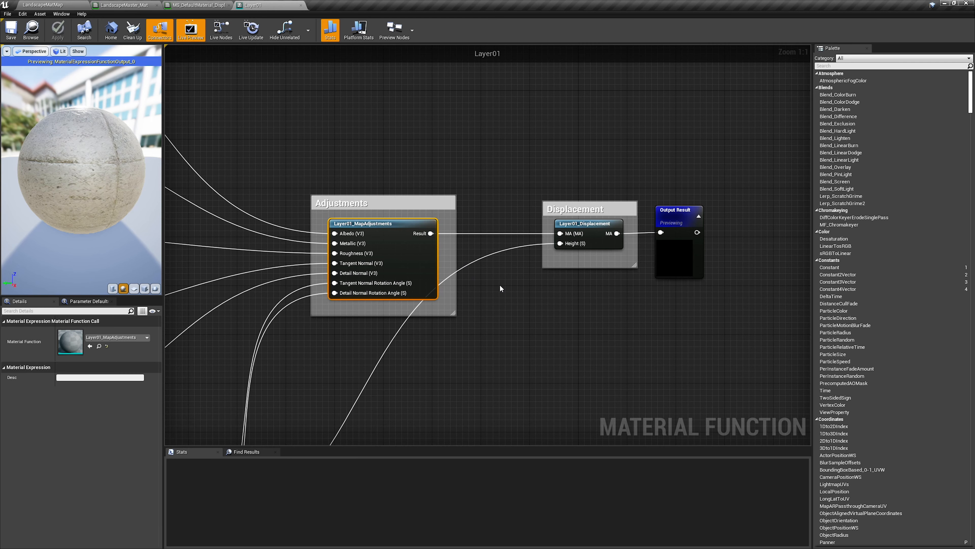
right_drag(500, 285, 370, 318)
click(440, 276)
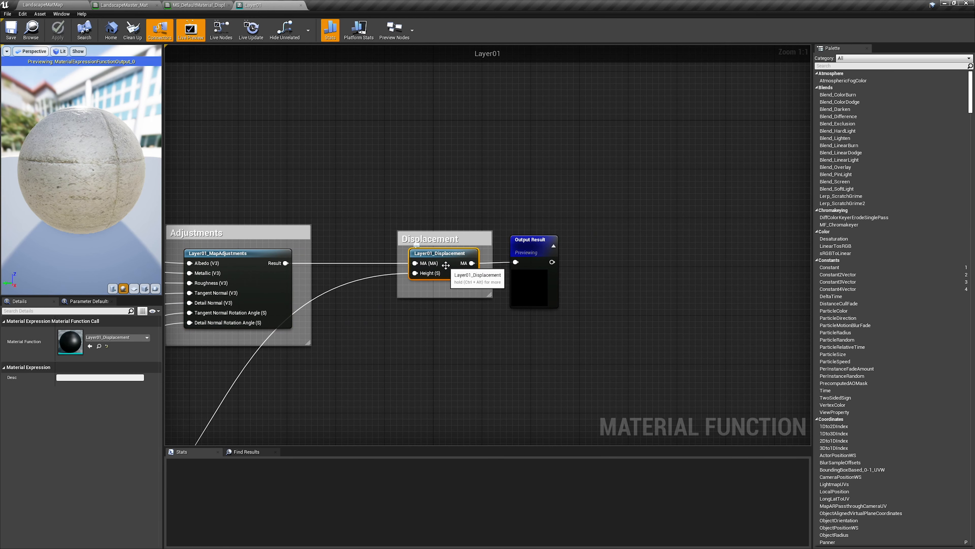
double_click(445, 267)
scroll(221, 326, down, 1)
right_drag(221, 326, 489, 306)
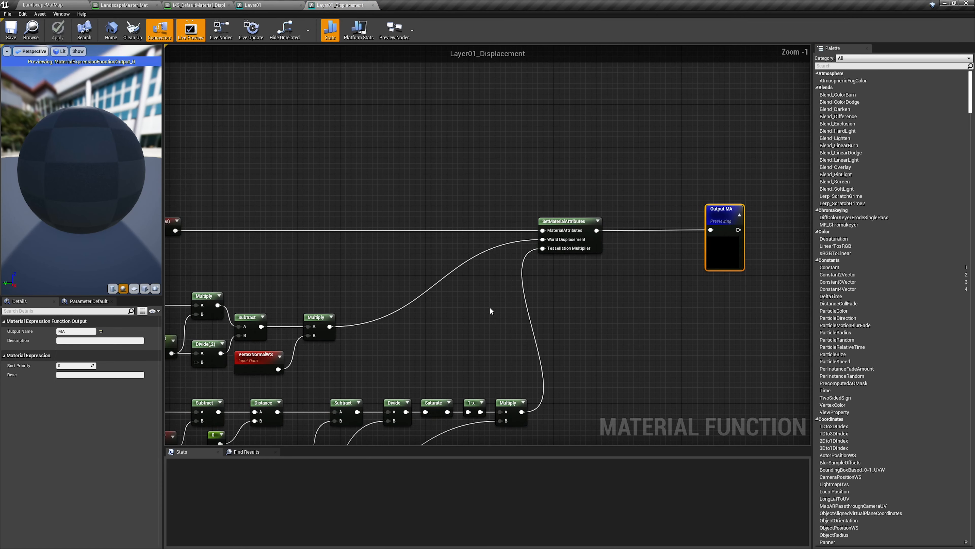
Step: Rename the Displacement Amount parameter as Layer01 Displacement Amount, assign it to the Layer01 - Displacement group, and shift its node clear of the Divide node
right_drag(263, 286, 422, 269)
right_drag(333, 257, 403, 258)
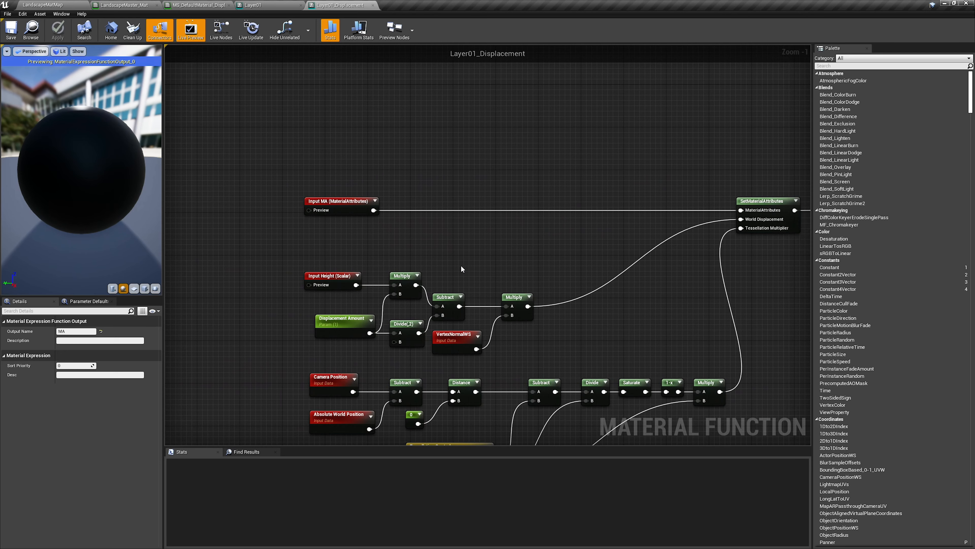
right_drag(462, 265, 413, 169)
scroll(437, 213, up, 1)
click(258, 230)
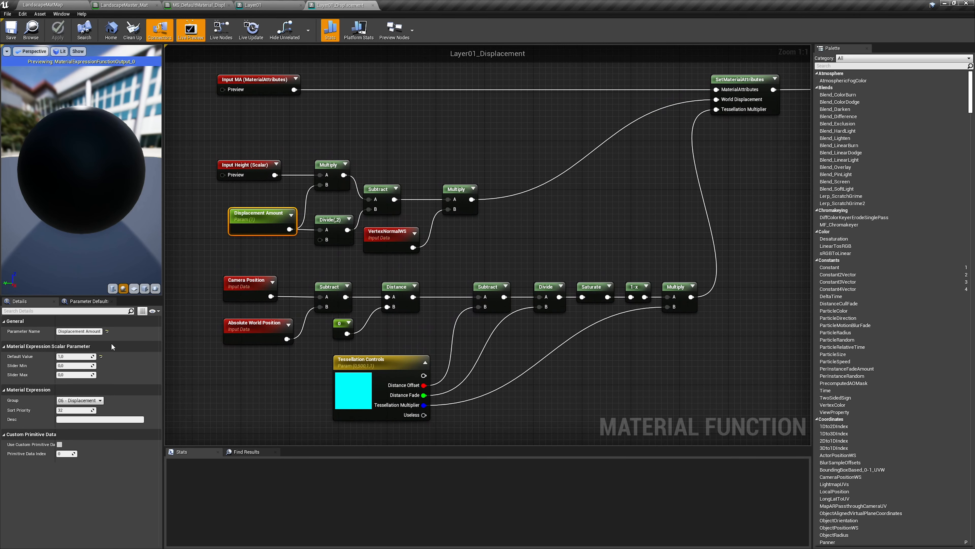
click(59, 331)
text(Layer01)
key(Return)
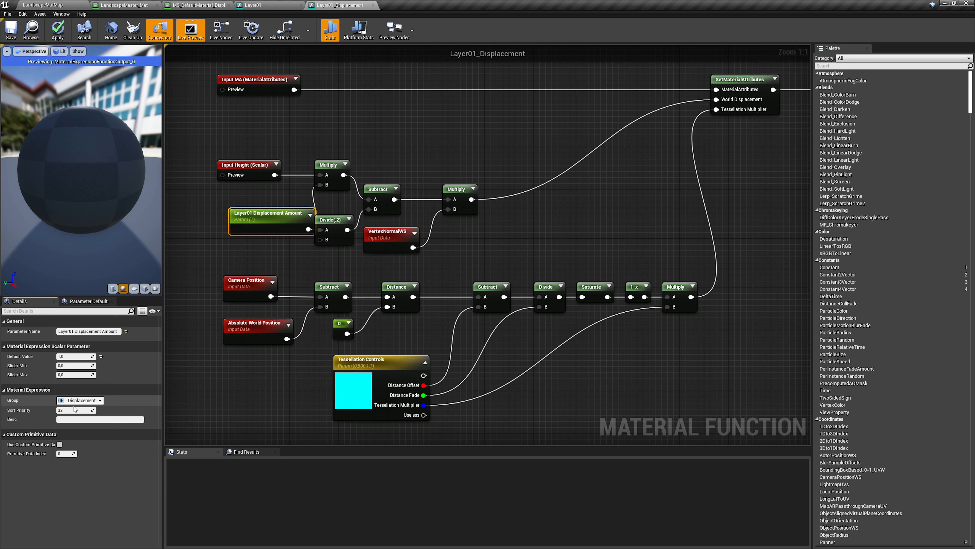
text(Layer01)
key(Return)
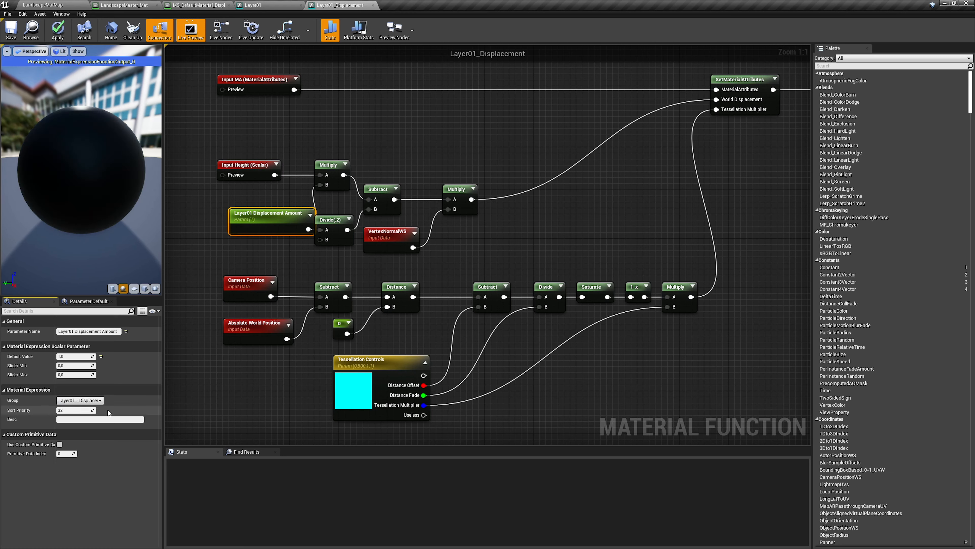
drag(276, 222, 258, 222)
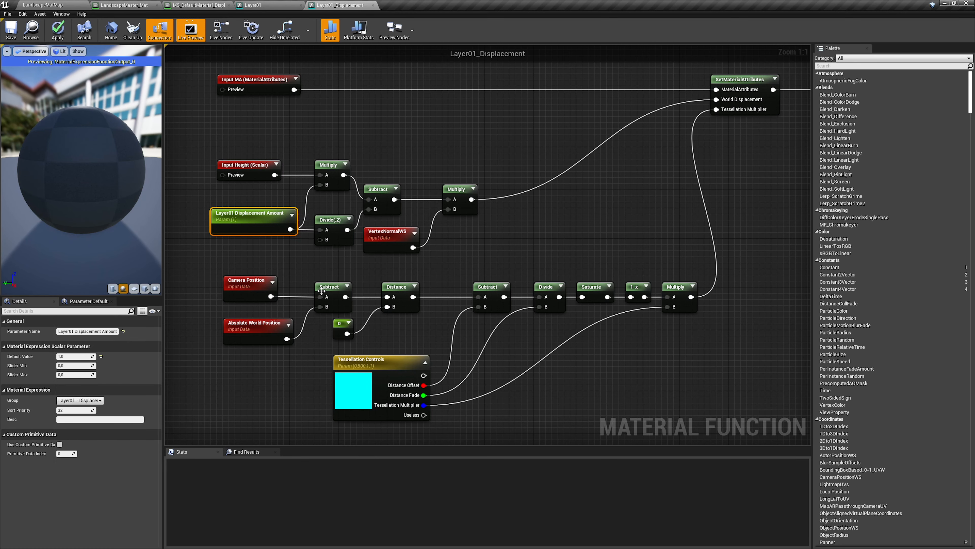
Step: Rename the Tessellation Controls vector parameter as Layer01 Tessellation Controls and assign it to the Layer01 - Displacement group
right_drag(390, 348, 341, 326)
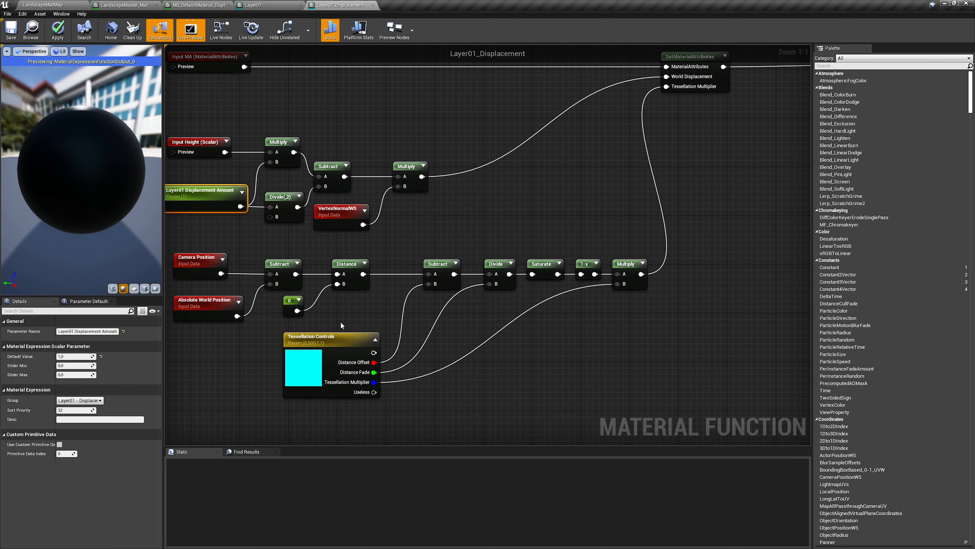
click(326, 357)
click(64, 331)
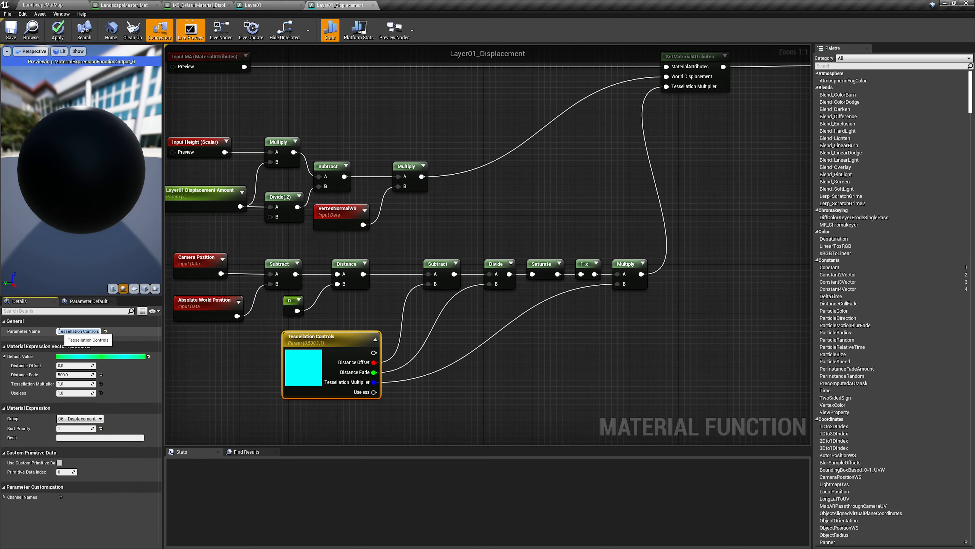
key(Home)
text(Layer01)
key(Return)
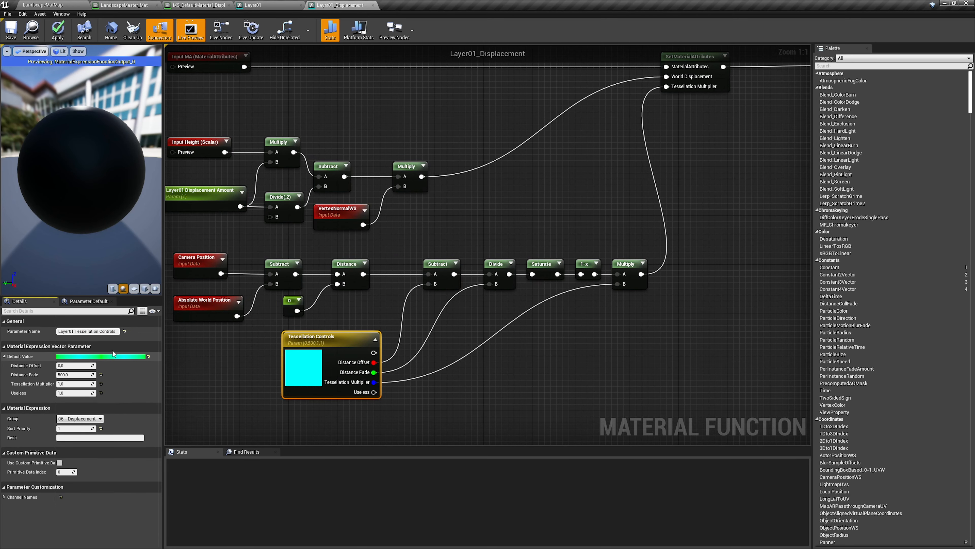
click(99, 418)
click(89, 431)
Step: Apply and save the Layer01_Displacement function, and close its editor to return to the Layer01 graph
click(585, 348)
right_drag(584, 348, 407, 444)
right_drag(346, 325, 555, 259)
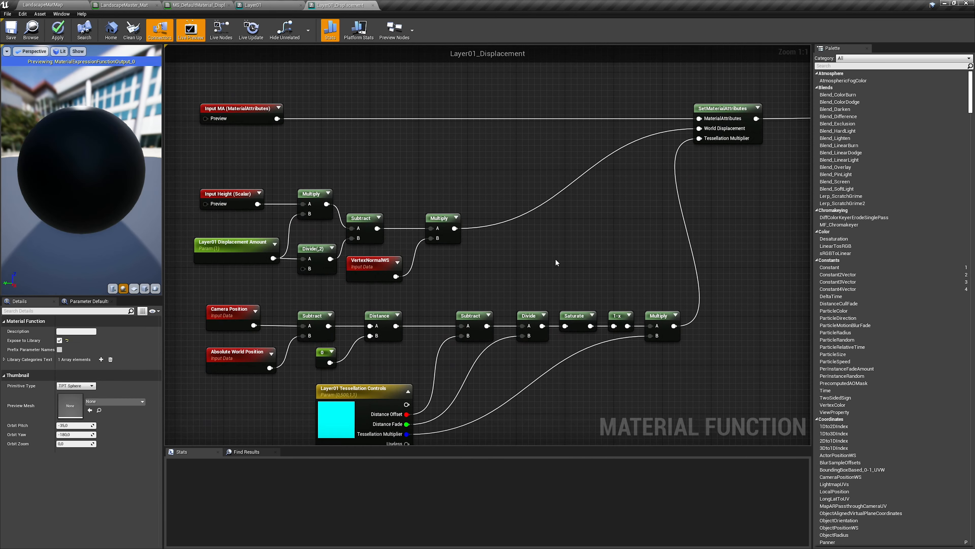
right_drag(459, 279, 503, 241)
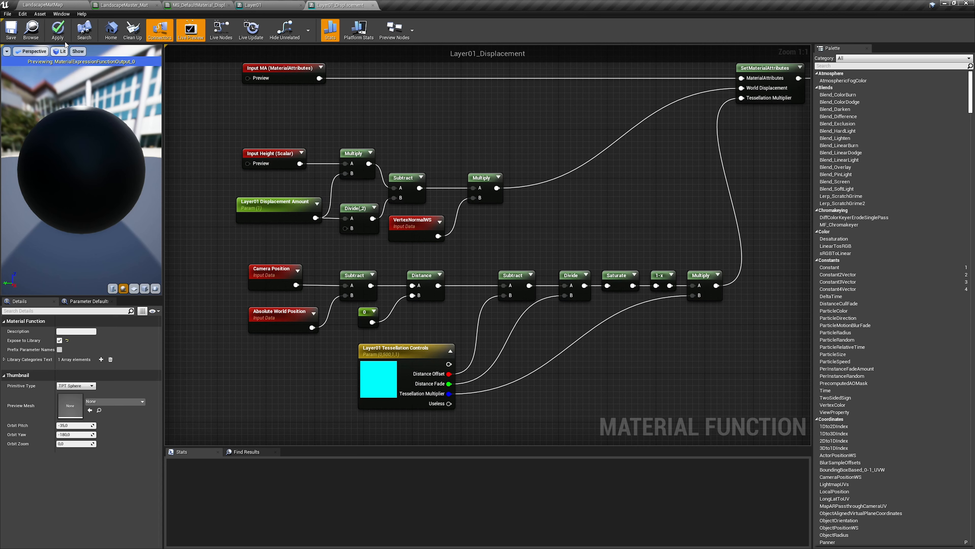
click(59, 35)
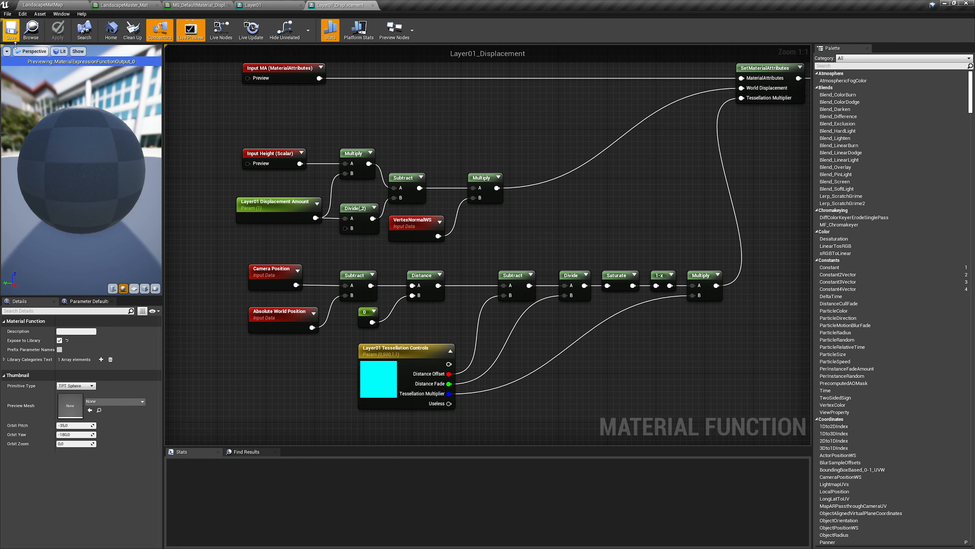
click(372, 6)
Step: Save the Layer01 function, and close both its editor and the source default material's editor to return to LandscapeMaster_Mat
right_drag(380, 212, 465, 178)
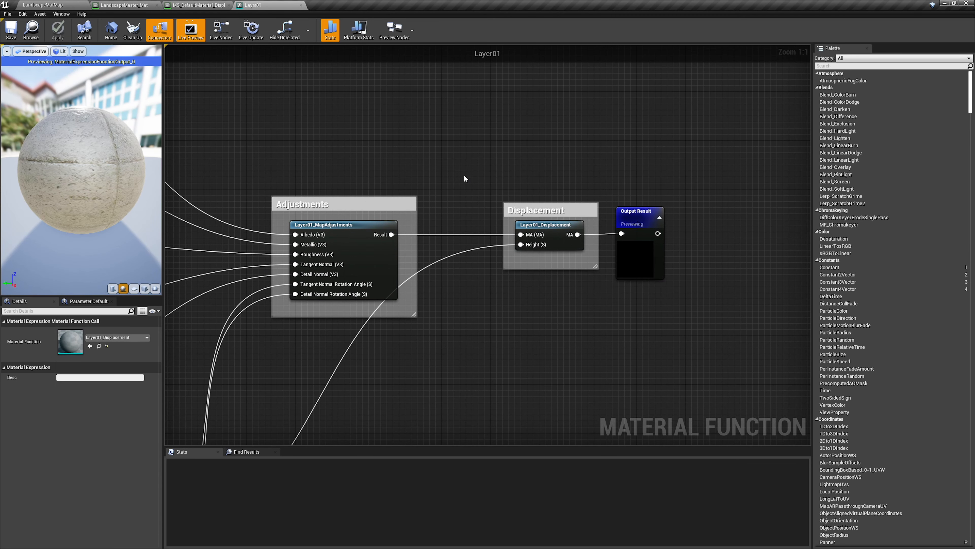
click(12, 33)
click(301, 6)
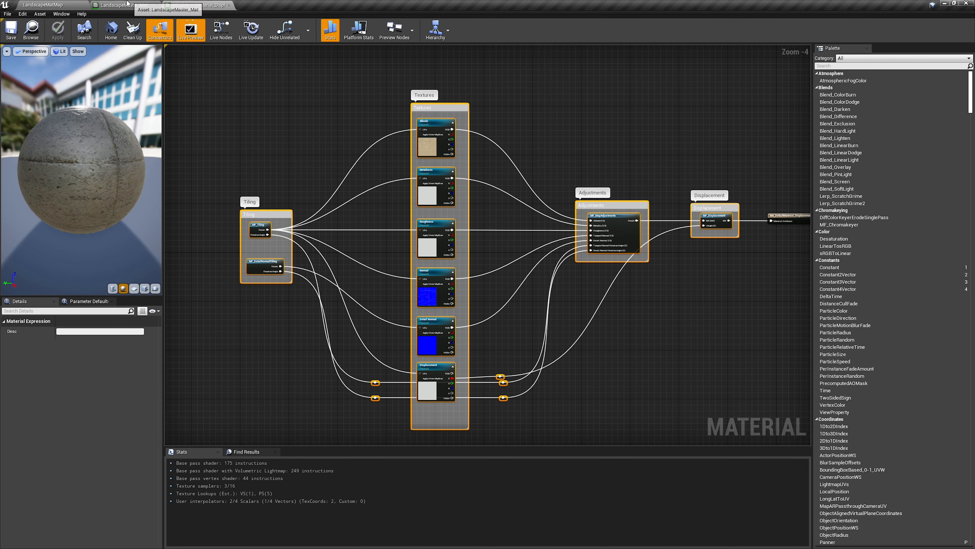
click(229, 5)
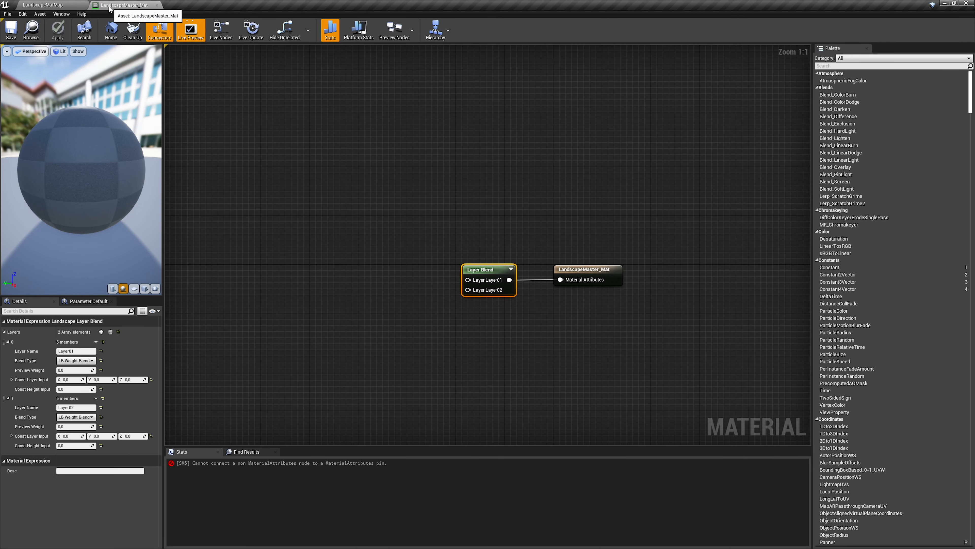
Step: Add the Layer01 function from the content folder to the LandscapeMaster_Mat graph and connect its Result to the Layer Blend's Layer01 input
click(41, 5)
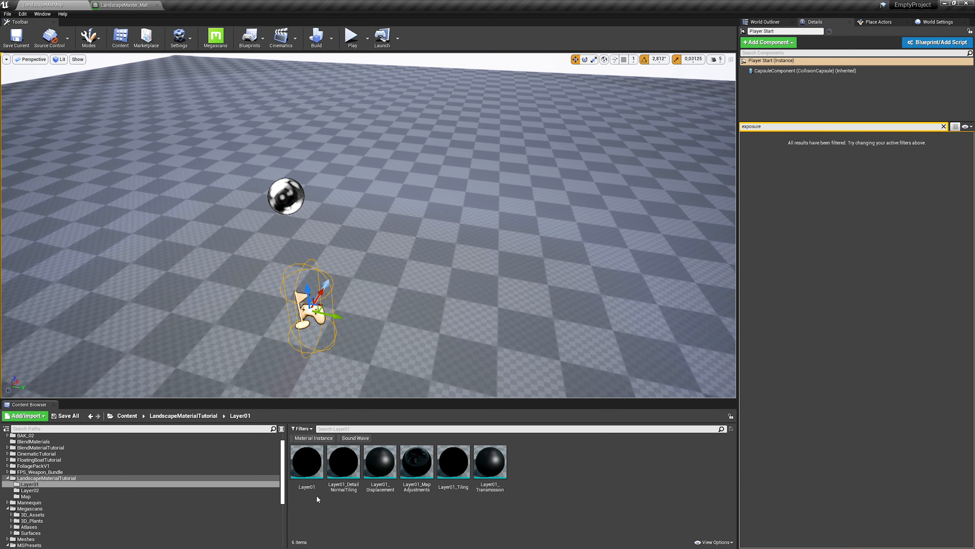
click(309, 472)
drag(311, 478, 476, 286)
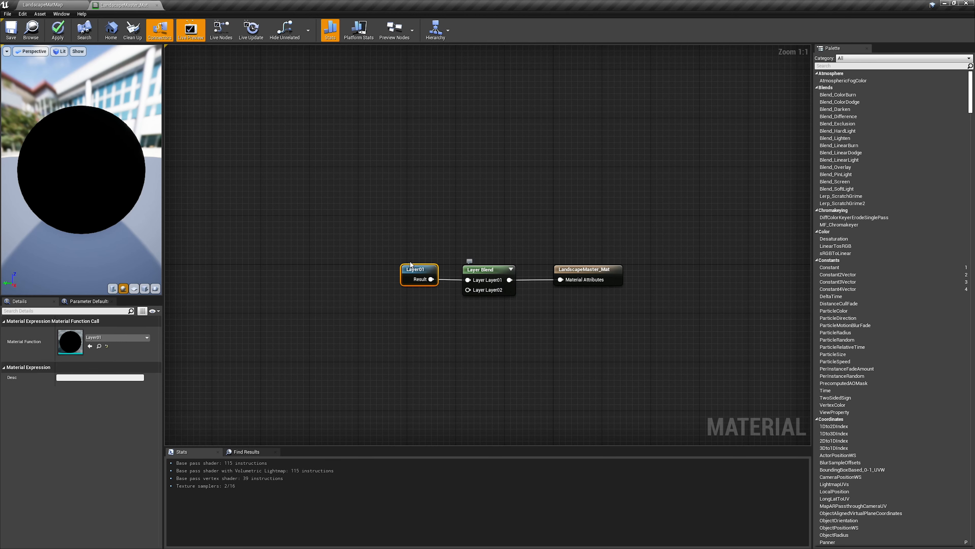
Step: Apply the changes to the LandscapeMaster_Mat material and save it
right_drag(362, 259, 324, 260)
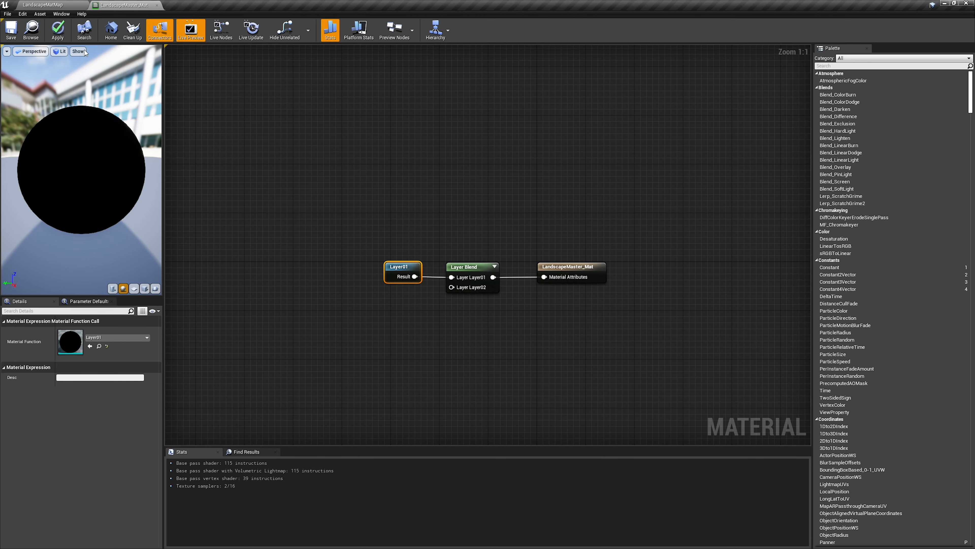
click(58, 35)
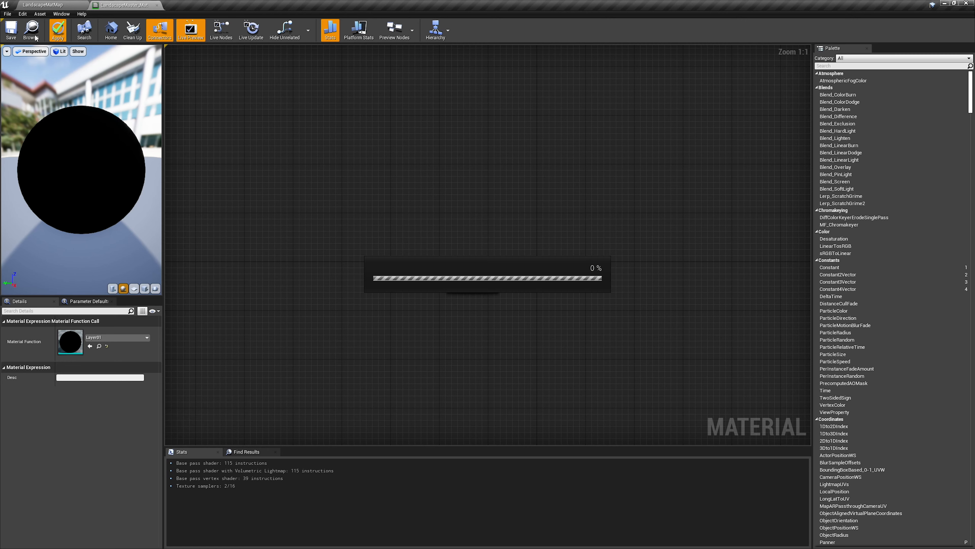
click(13, 34)
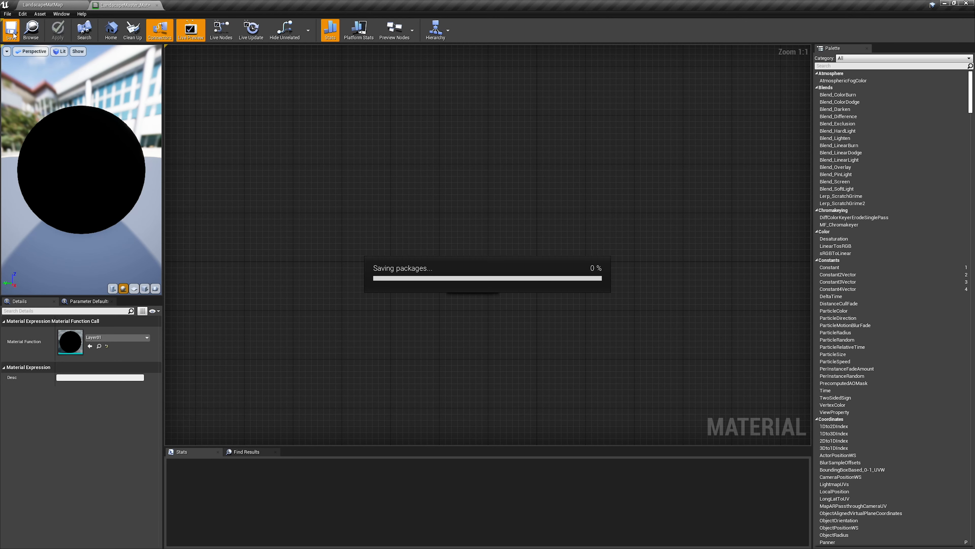
Step: Copy all six material functions from the Layer01 folder into the Layer02 folder
click(50, 4)
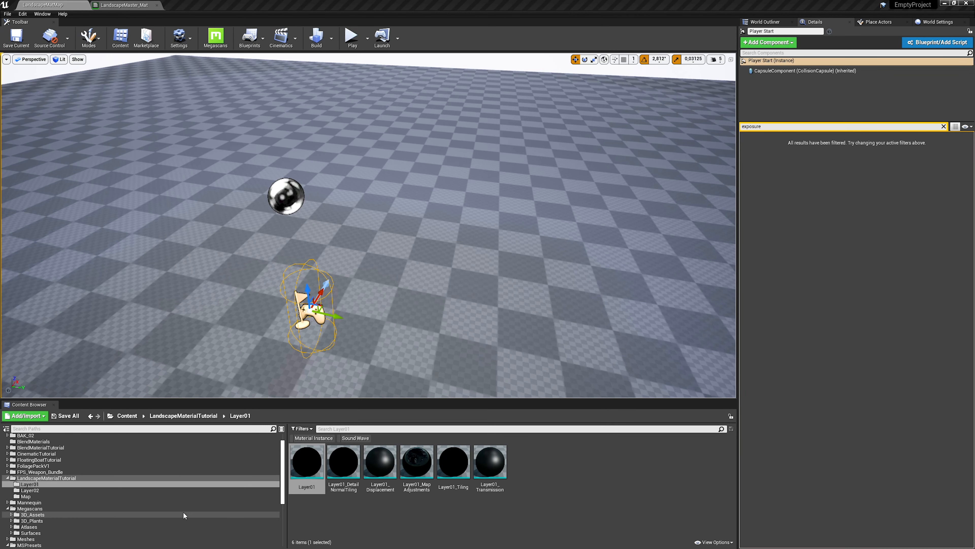
click(49, 484)
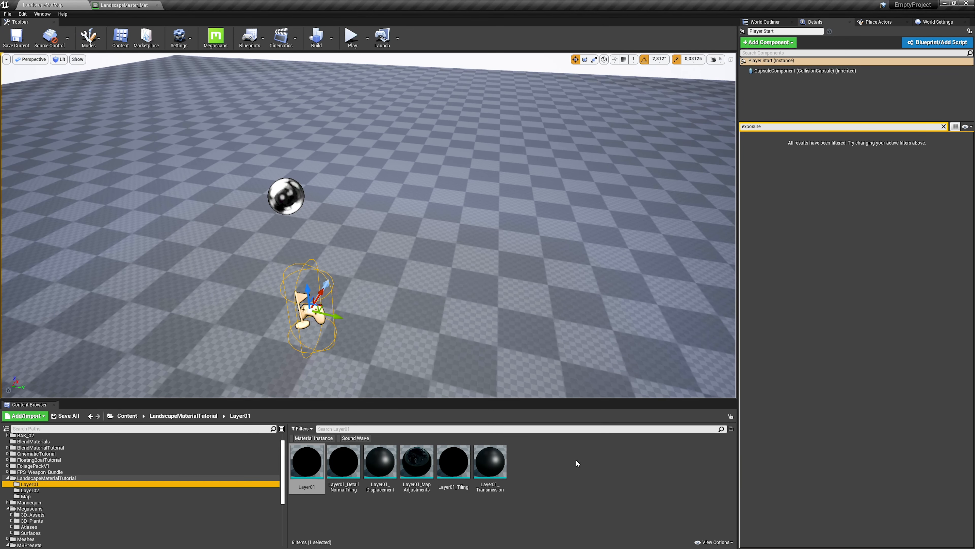
click(307, 463)
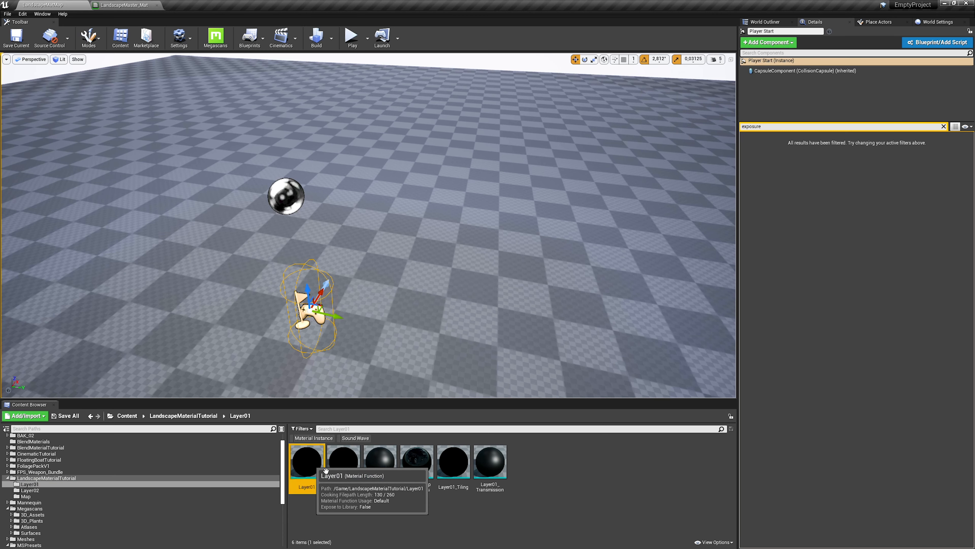
shift+click(490, 463)
drag(307, 463, 39, 493)
click(57, 508)
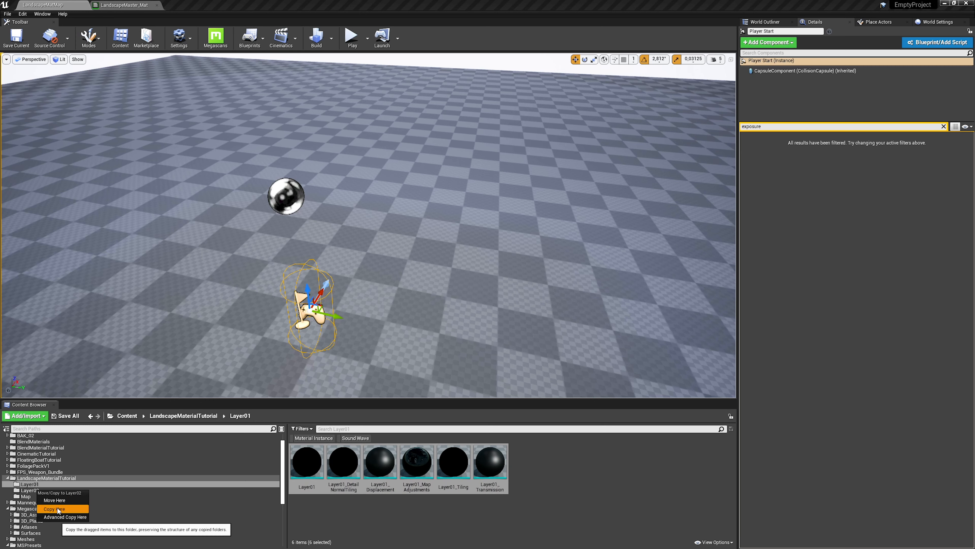
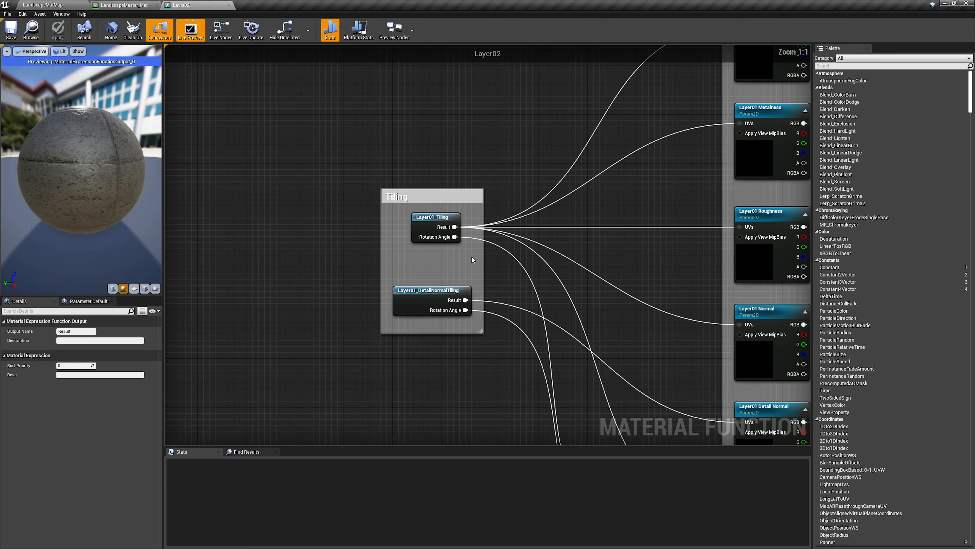
Step: Add the Layer02_Tiling and Layer02_DetailNormalTiling functions to the Layer02 graph, stacked beside the Tiling comment box
right_drag(468, 271, 431, 279)
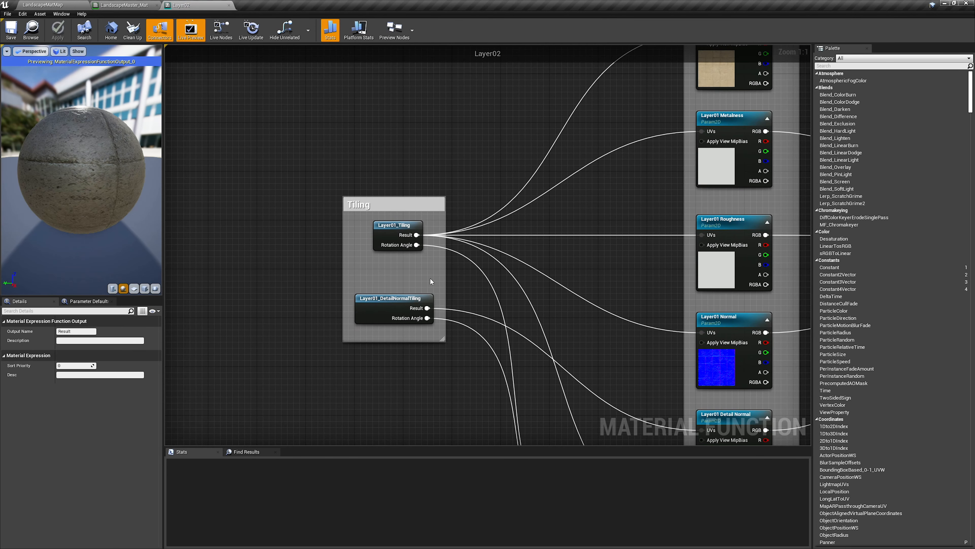
click(59, 4)
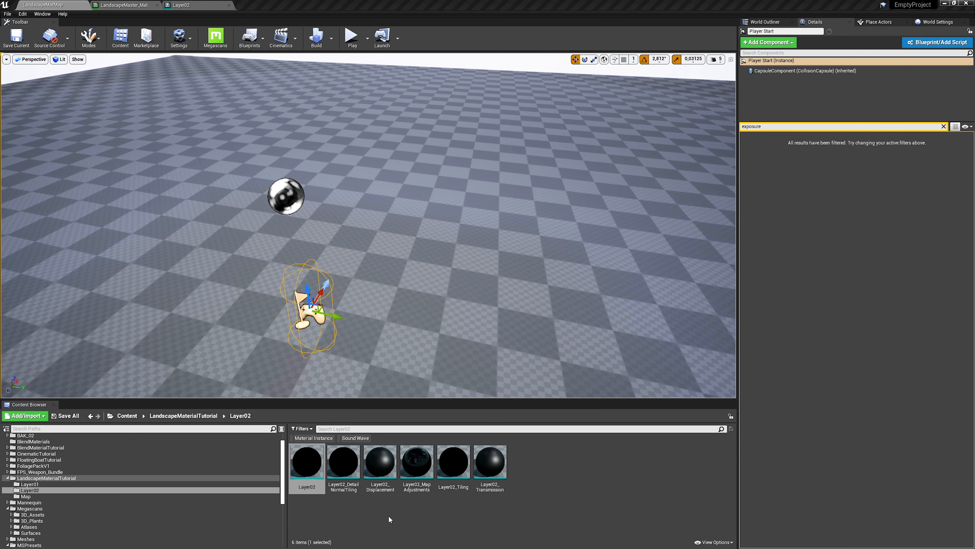
click(380, 512)
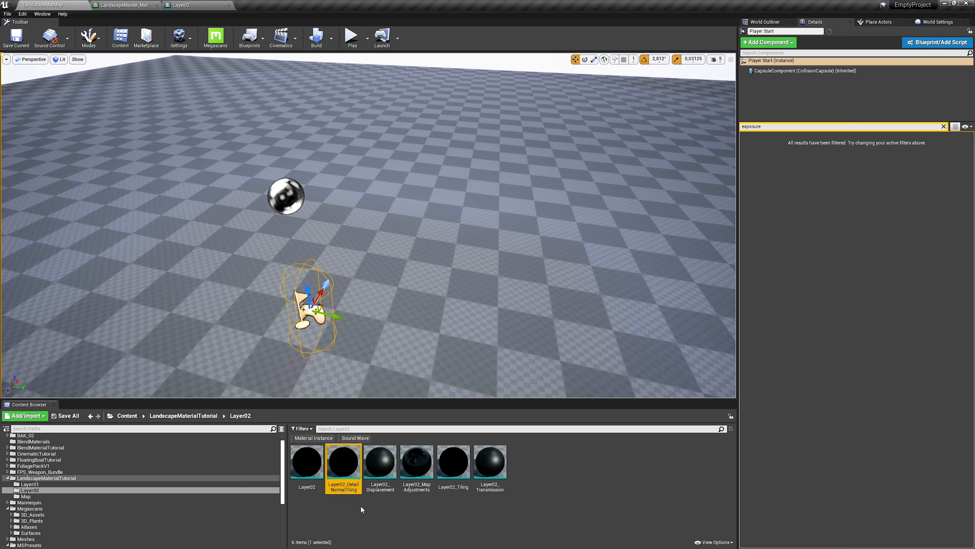
ctrl+click(453, 463)
drag(453, 463, 275, 220)
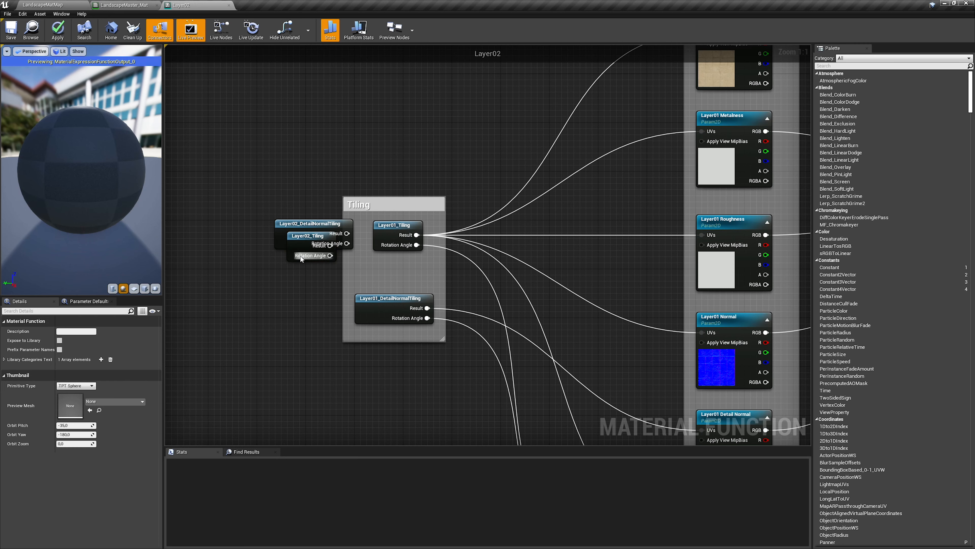
drag(301, 259, 229, 273)
drag(283, 239, 227, 315)
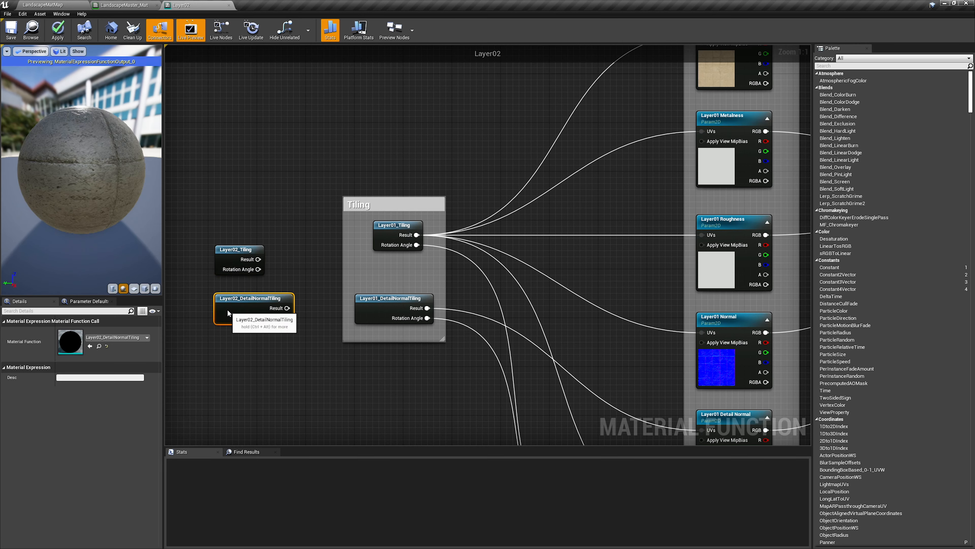
ctrl+drag(418, 234, 246, 264)
click(412, 249)
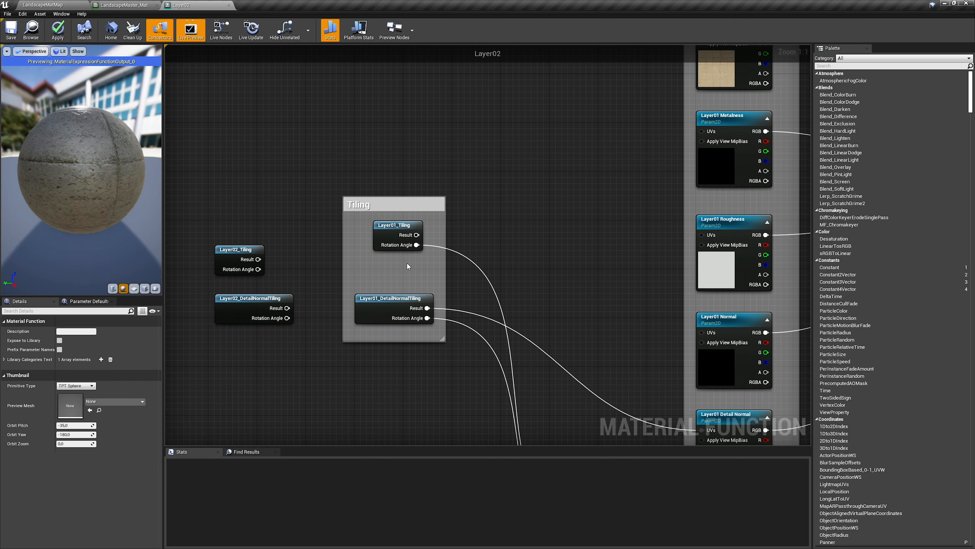
key(ctrl+z)
Step: Transfer the Result and Rotation Angle connections from both Layer01 tiling nodes to the matching outputs of Layer02_Tiling and Layer02_DetailNormalTiling
ctrl+drag(417, 233, 258, 270)
ctrl+drag(428, 308, 288, 308)
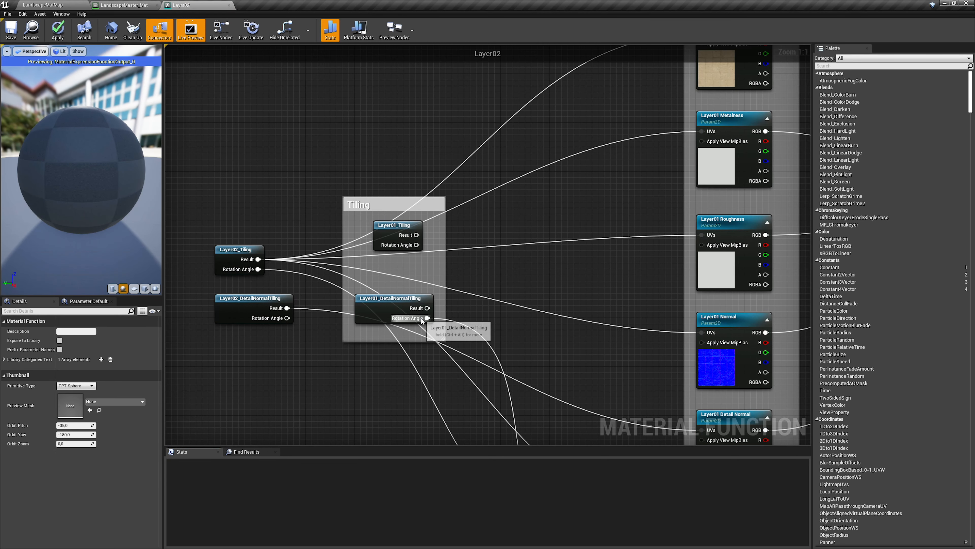
ctrl+drag(427, 318, 286, 318)
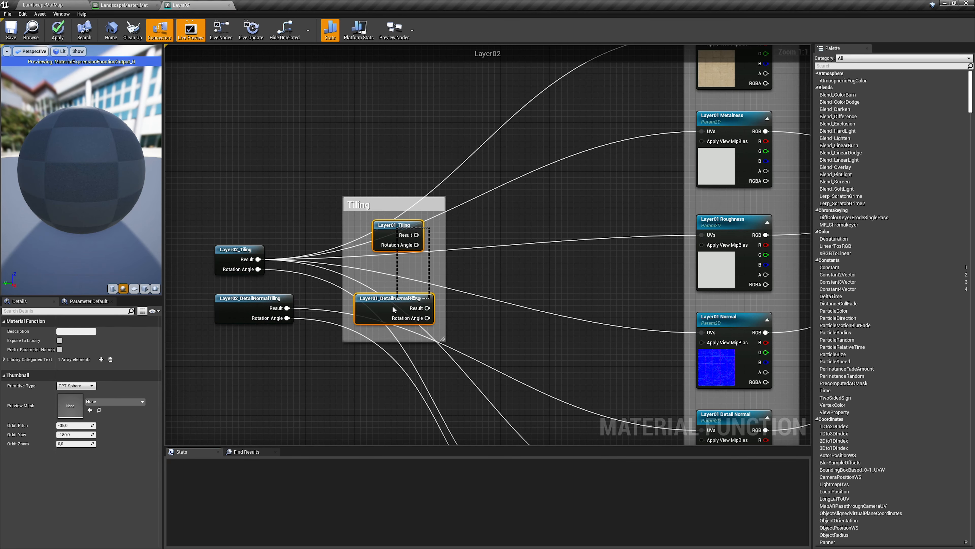
Step: Delete the disconnected Layer01_Tiling and Layer01_DetailNormalTiling nodes from the Tiling section
key(Delete)
drag(285, 222, 371, 308)
click(591, 322)
Step: Add the Layer02_MapAdjustments and Layer02_Displacement functions to the Layer02 graph, above the Adjustments comment box
scroll(591, 321, down, 3)
right_drag(591, 321, 346, 239)
right_drag(645, 240, 358, 313)
scroll(421, 233, up, 2)
right_drag(465, 221, 445, 256)
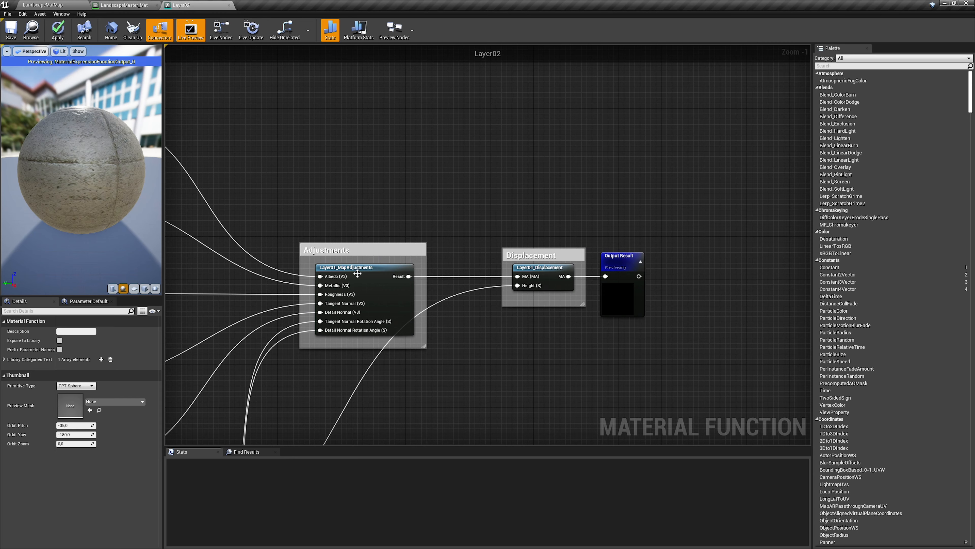
click(84, 4)
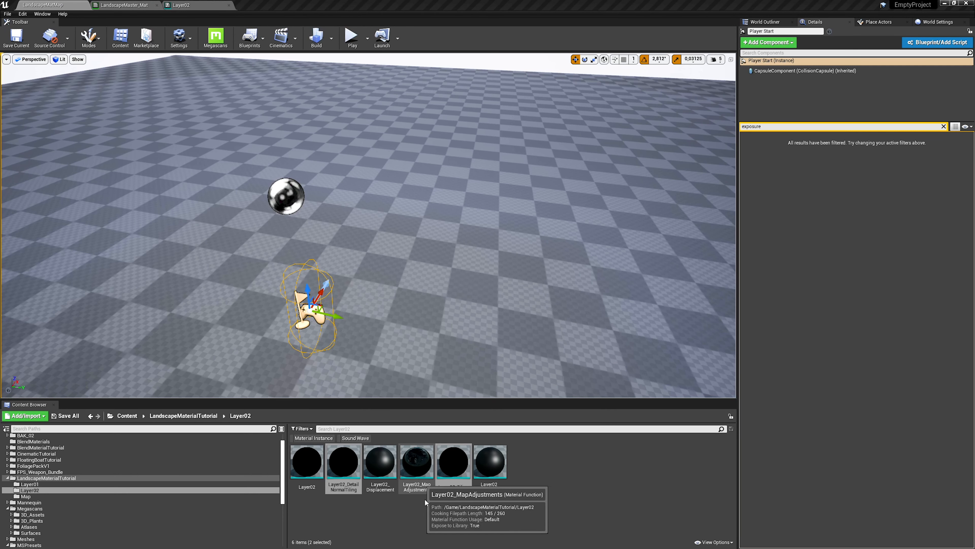
click(416, 463)
ctrl+click(381, 463)
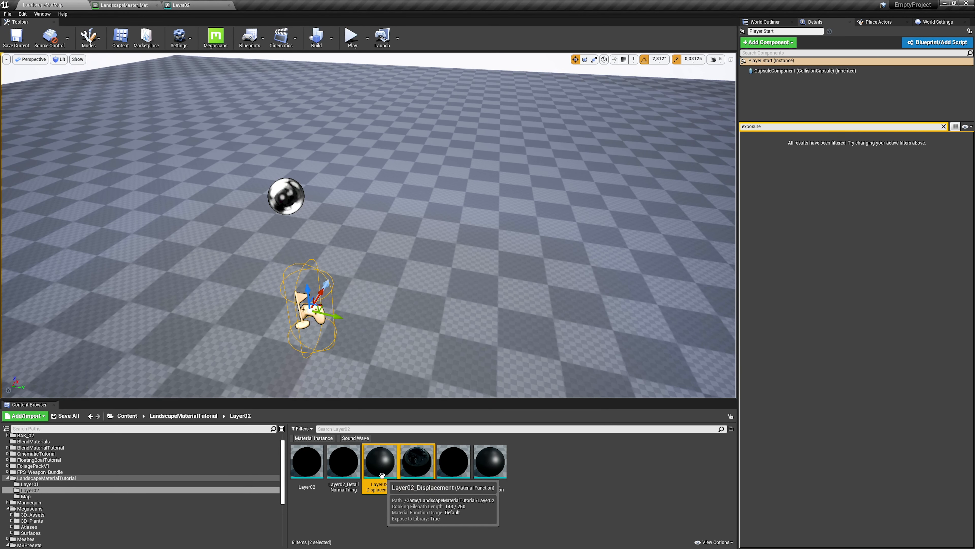
drag(380, 461, 346, 140)
drag(430, 142, 309, 134)
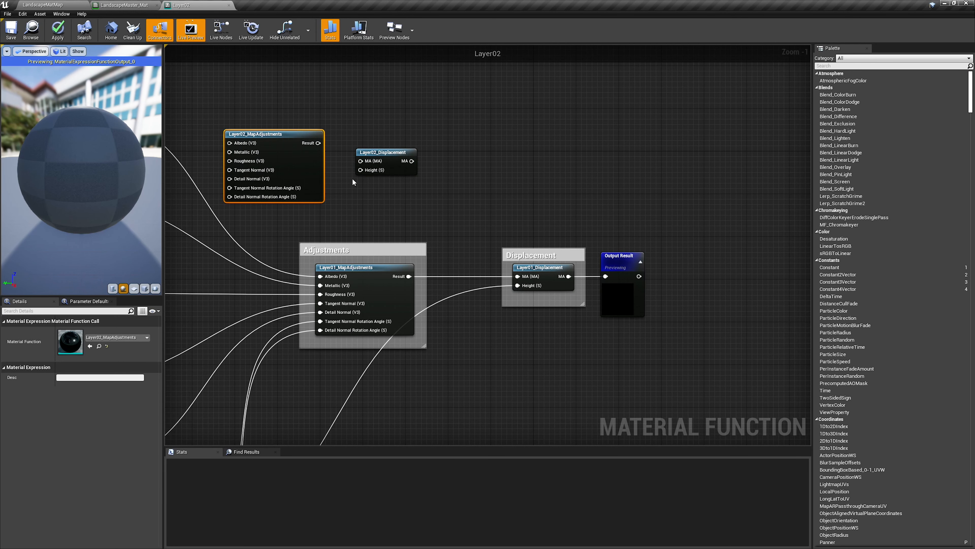
Step: Connect Layer02_MapAdjustments' Result to the MA input of Layer02_Displacement and line both nodes up above their Layer01 counterparts
drag(384, 152, 429, 145)
drag(318, 143, 407, 155)
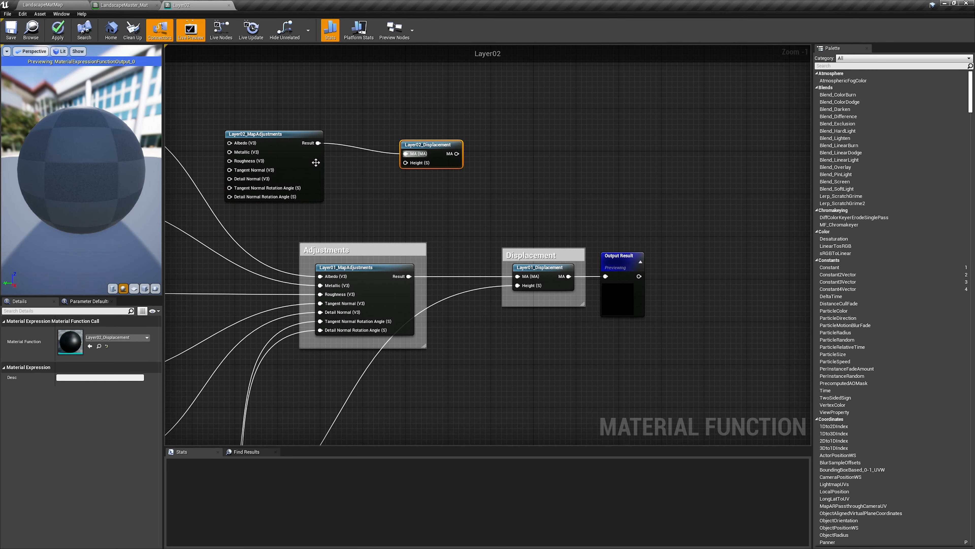
drag(311, 163, 321, 191)
drag(352, 176, 403, 192)
click(496, 196)
drag(497, 159, 550, 159)
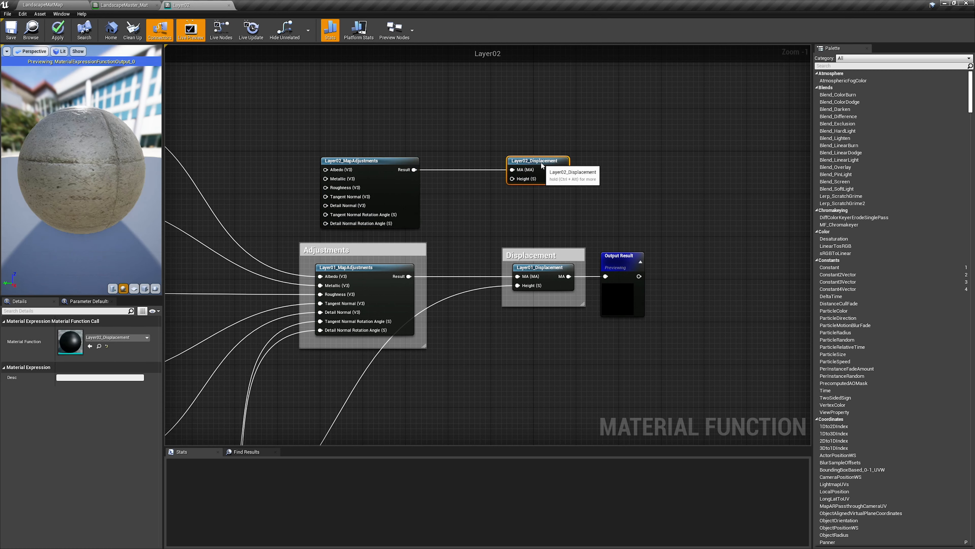
Step: Transfer the Height connection and all seven map adjustment input connections from the Layer01 nodes to the matching Layer02_Displacement and Layer02_MapAdjustments inputs
ctrl+drag(518, 286, 518, 179)
ctrl+drag(320, 276, 326, 169)
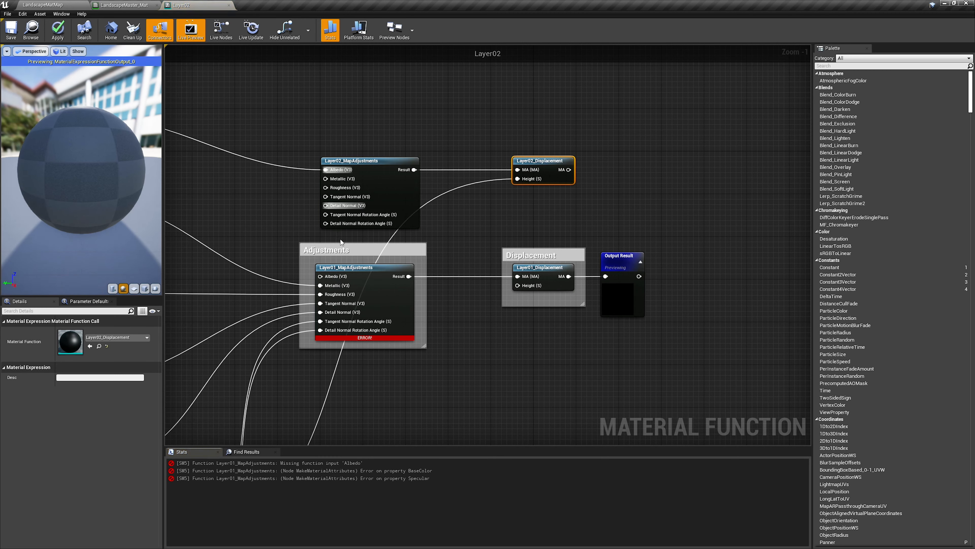
ctrl+drag(320, 285, 325, 178)
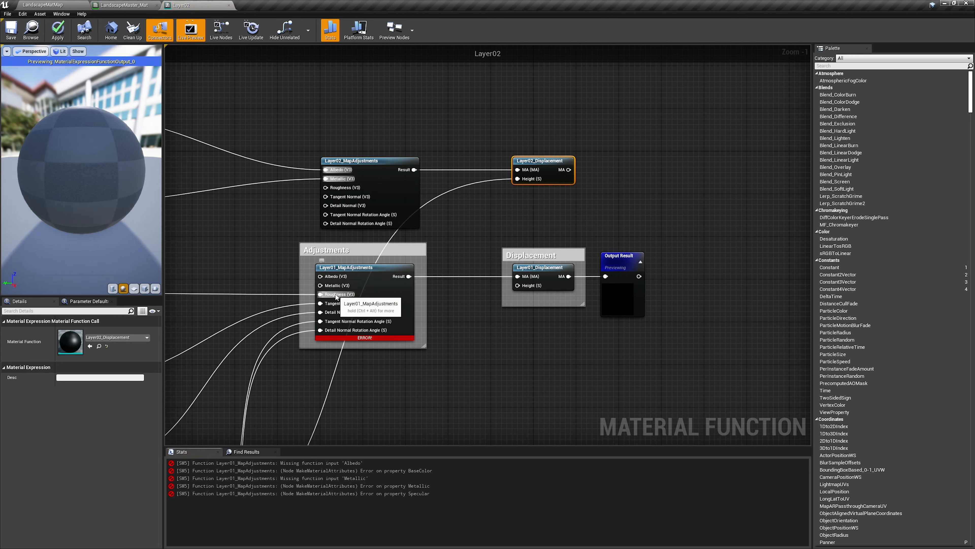
ctrl+drag(320, 294, 326, 188)
ctrl+drag(342, 305, 326, 206)
ctrl+drag(344, 321, 326, 215)
ctrl+drag(351, 331, 325, 223)
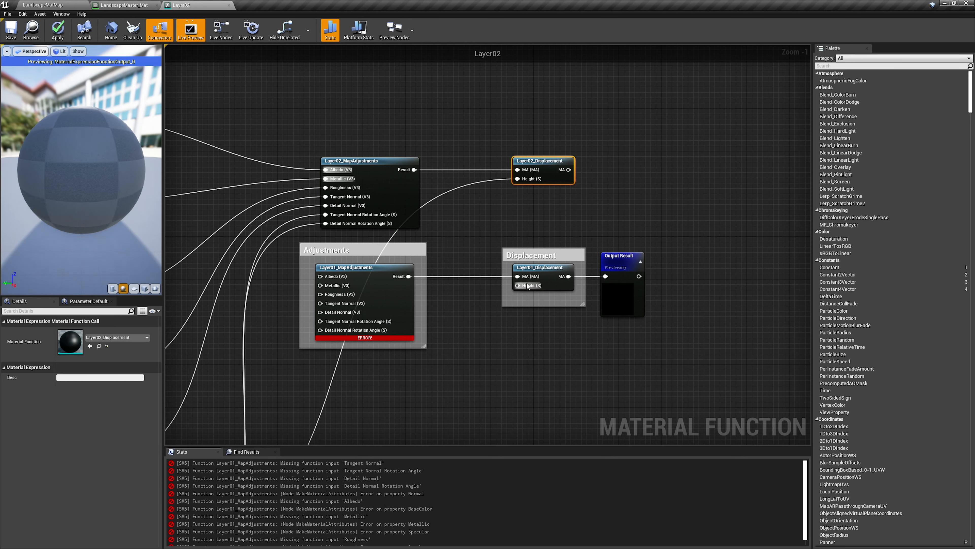
Step: Connect Layer02_Displacement's MA output to Output Result and delete the Layer01_MapAdjustments and Layer01_Displacement nodes
drag(568, 169, 606, 277)
drag(549, 295, 388, 276)
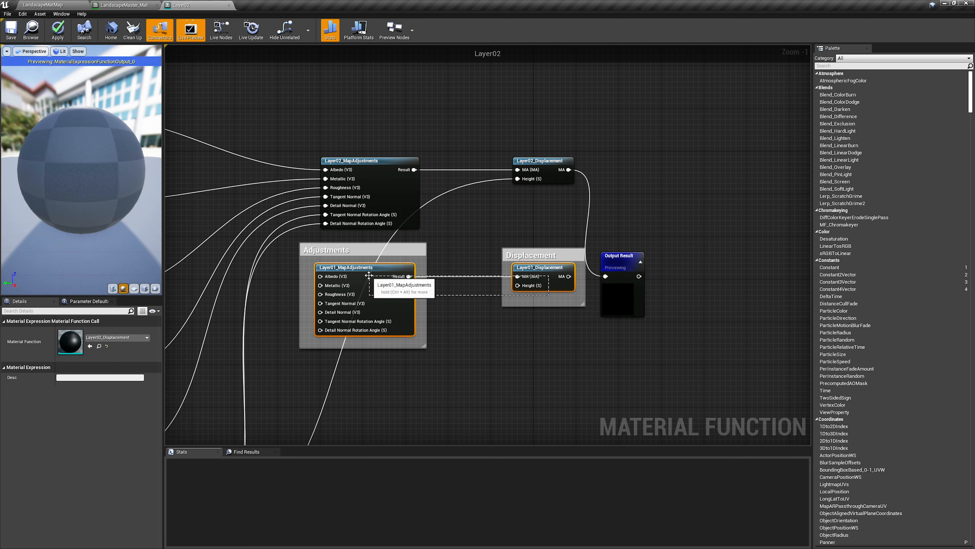
key(Delete)
Step: Move Layer02_MapAdjustments into the Adjustments comment box and Layer02_Displacement into the Displacement comment box
drag(577, 98, 371, 277)
click(422, 220)
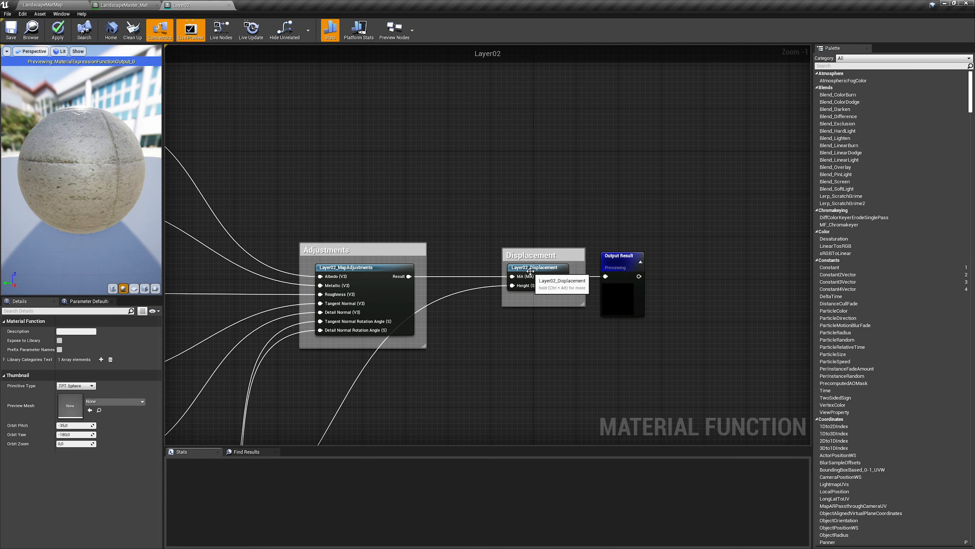
click(534, 271)
click(377, 199)
Step: Rename the albedo texture parameter to Layer02 Albedo and set its group to Layer02 - Textures
right_drag(270, 222, 579, 215)
click(454, 174)
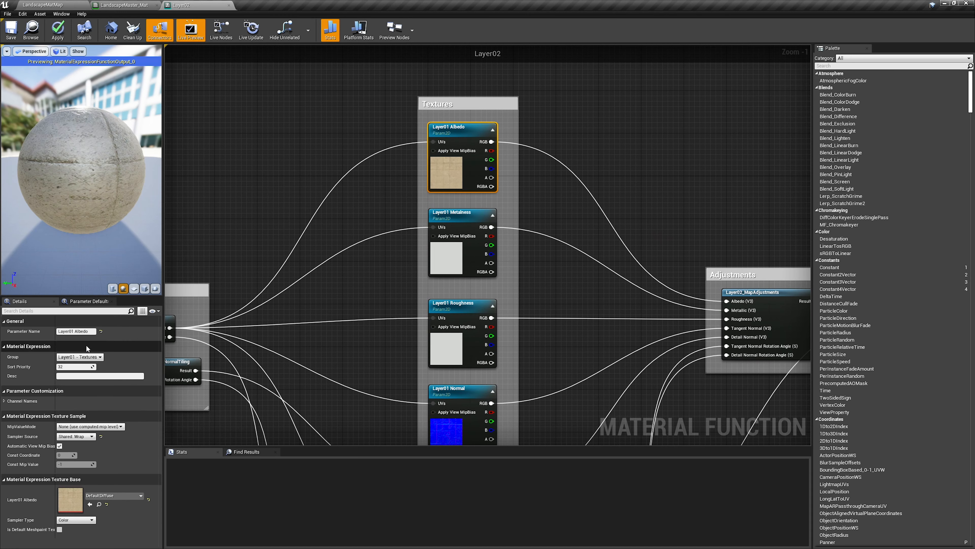
click(73, 332)
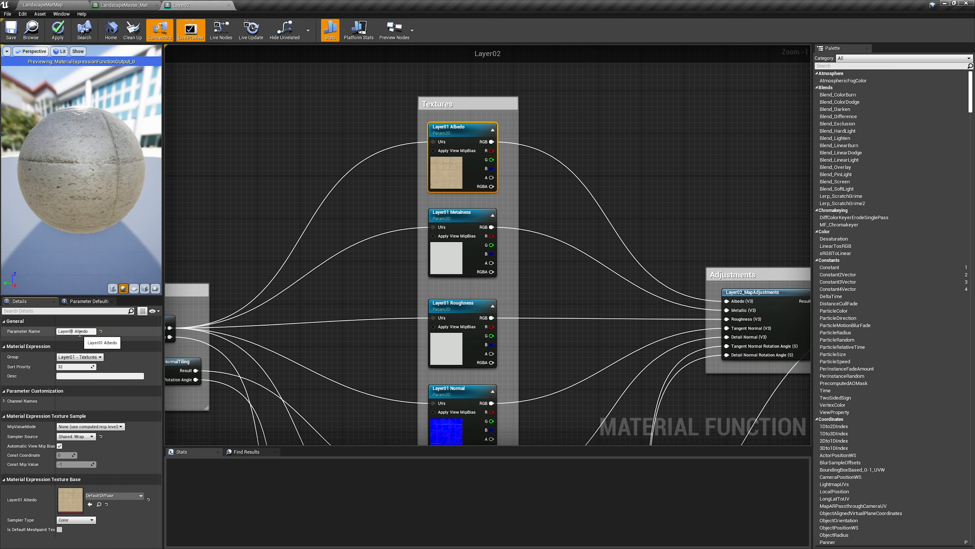
text(Layer02 Albedo)
key(Return)
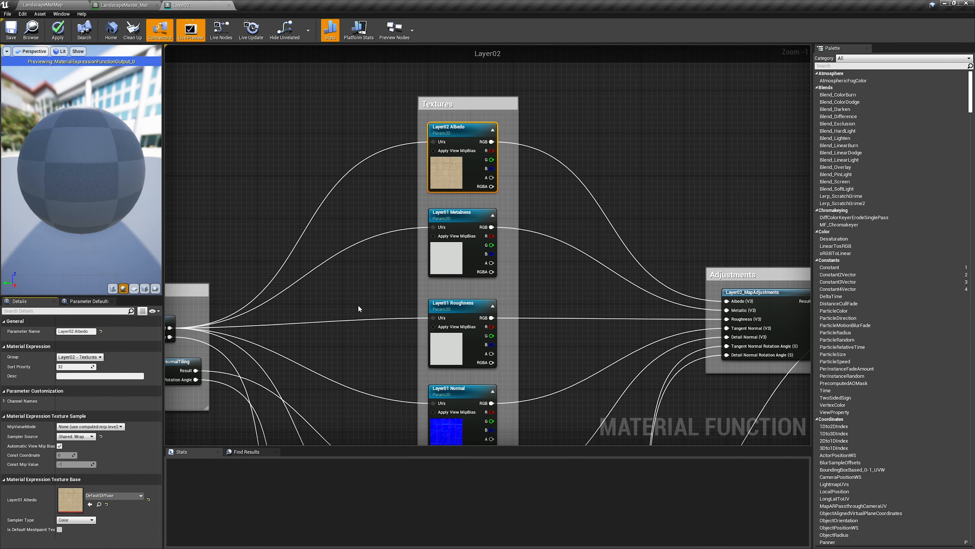
Step: Assign the five remaining Layer01 texture parameters together to the Layer02 - Textures group
right_drag(359, 306, 358, 177)
click(420, 220)
scroll(362, 263, down, 2)
scroll(358, 177, down, 1)
drag(358, 156, 423, 337)
right_drag(422, 337, 425, 414)
click(80, 357)
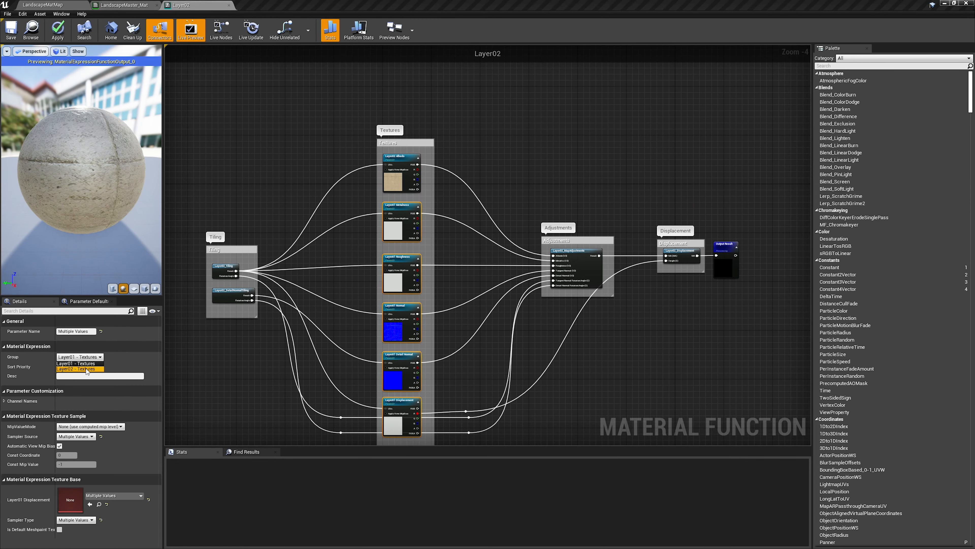
click(87, 371)
Step: Rename the metalness and roughness texture parameters to Layer02 Metalness and Layer02 Roughness
scroll(401, 236, up, 3)
click(402, 227)
key(BackSpace)
text(2)
click(394, 319)
click(71, 330)
key(BackSpace)
text(2 Roughness)
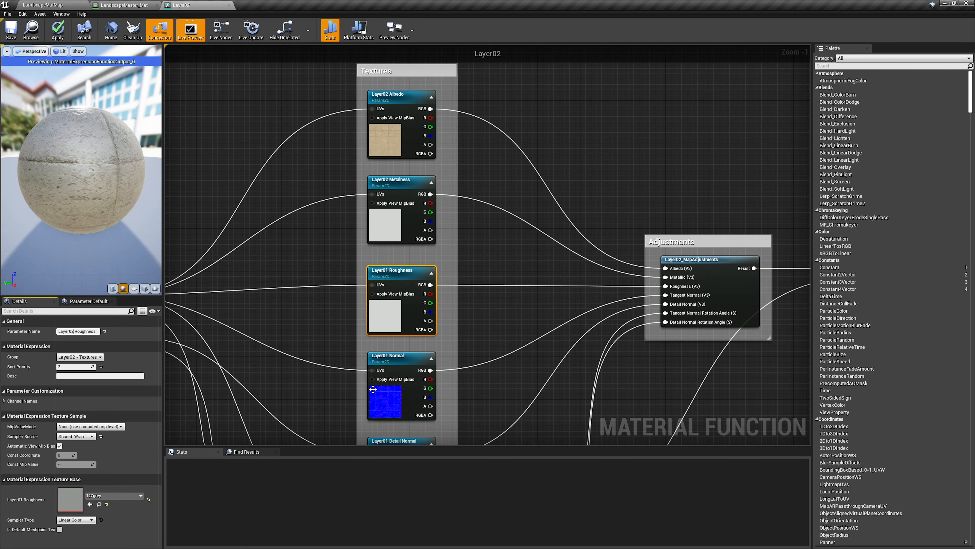
Step: Rename the two normal map texture parameters to Layer02 Normal and Layer02 Detail Normal
click(372, 389)
right_drag(372, 389, 349, 254)
click(72, 330)
right_drag(244, 355, 258, 268)
click(378, 226)
click(73, 331)
click(73, 331)
key(BackSpace)
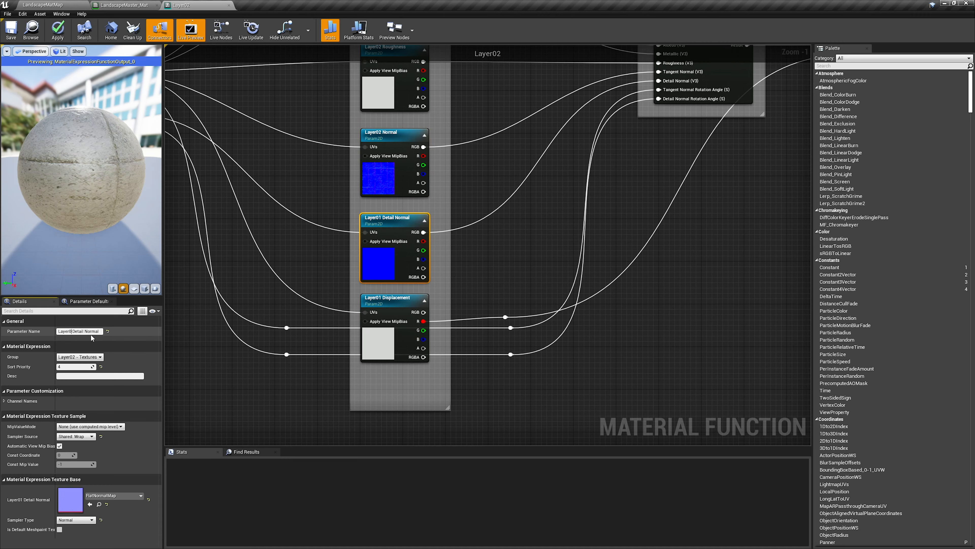
text(2)
Step: Rename the displacement texture parameter to Layer02 Displacement
click(388, 299)
click(72, 331)
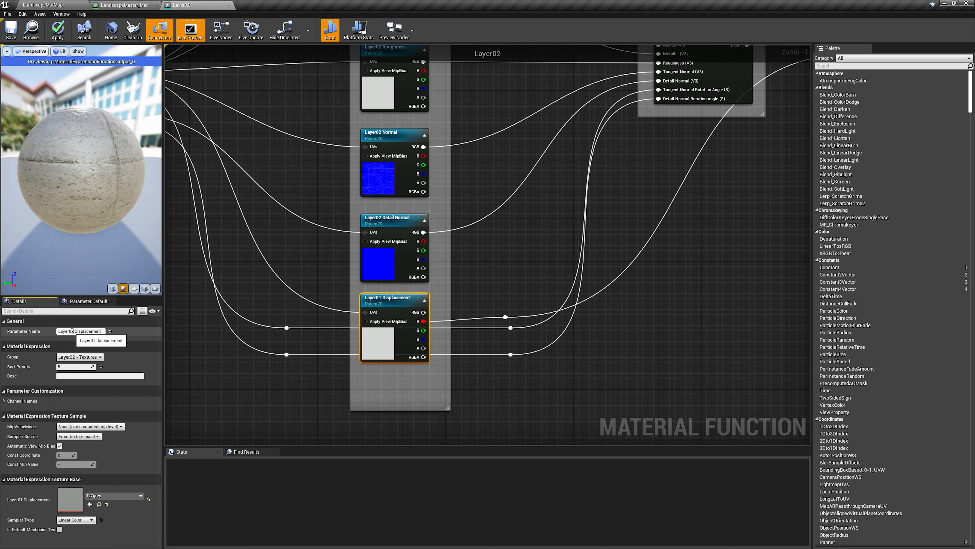
key(BackSpace)
text(2)
Step: Apply the changes to the Layer02 material function and save it
scroll(459, 359, down, 2)
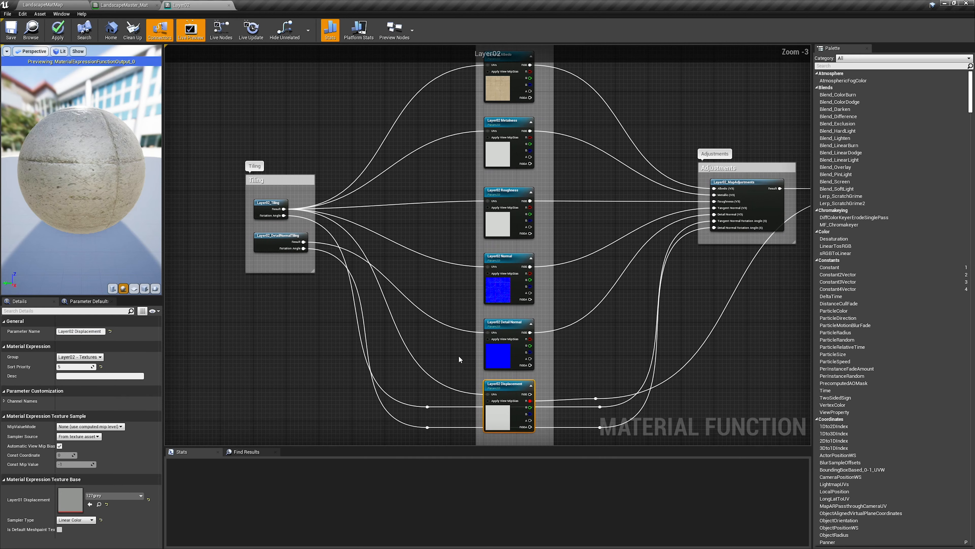
scroll(352, 296, down, 1)
right_drag(352, 297, 316, 298)
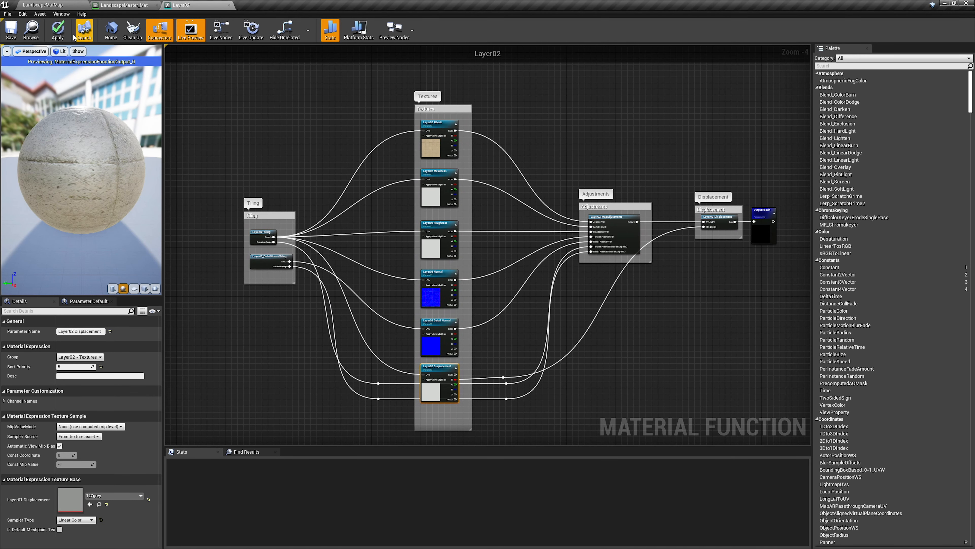
click(57, 32)
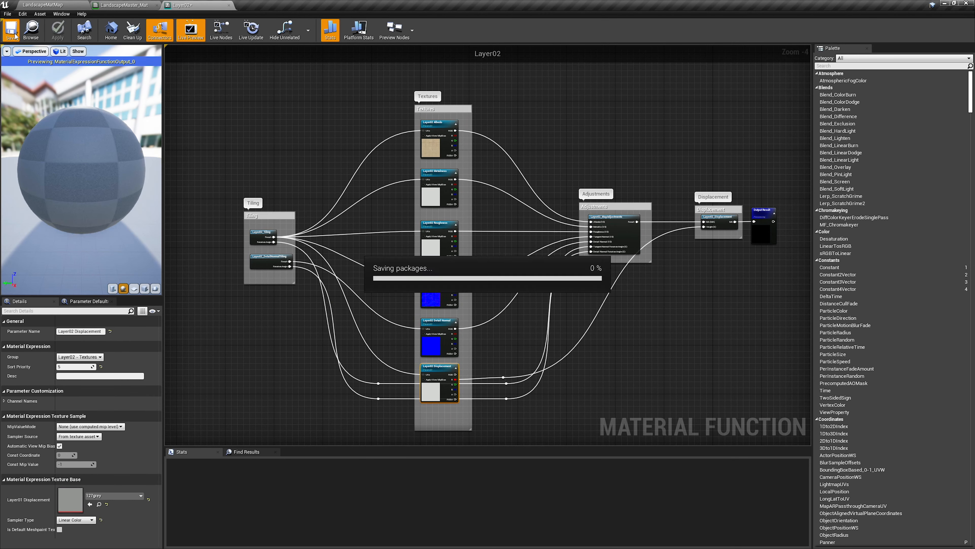
Step: Open the Layer02_Tiling function and rename its tiling vector parameter to Layer02 Tiling/Offset
right_drag(311, 194, 314, 194)
scroll(314, 193, up, 4)
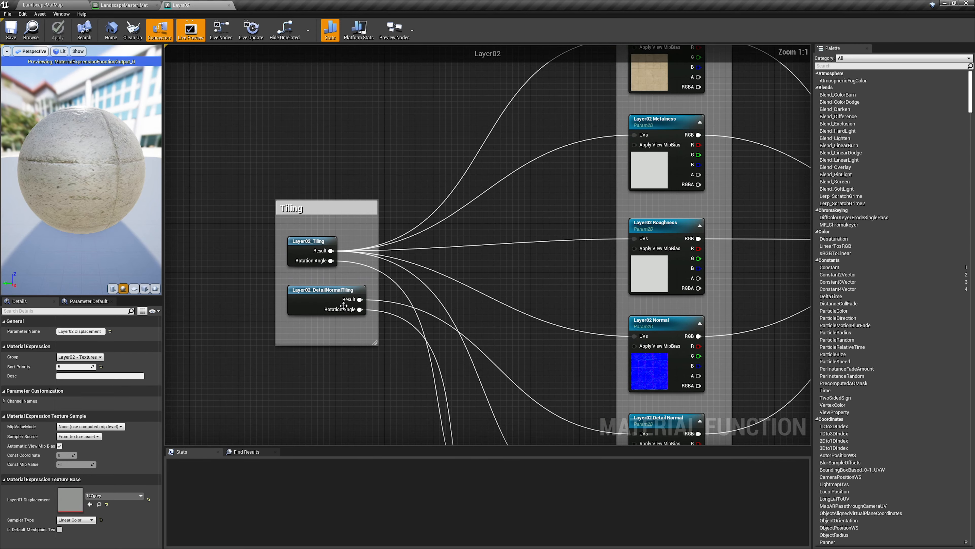
click(301, 252)
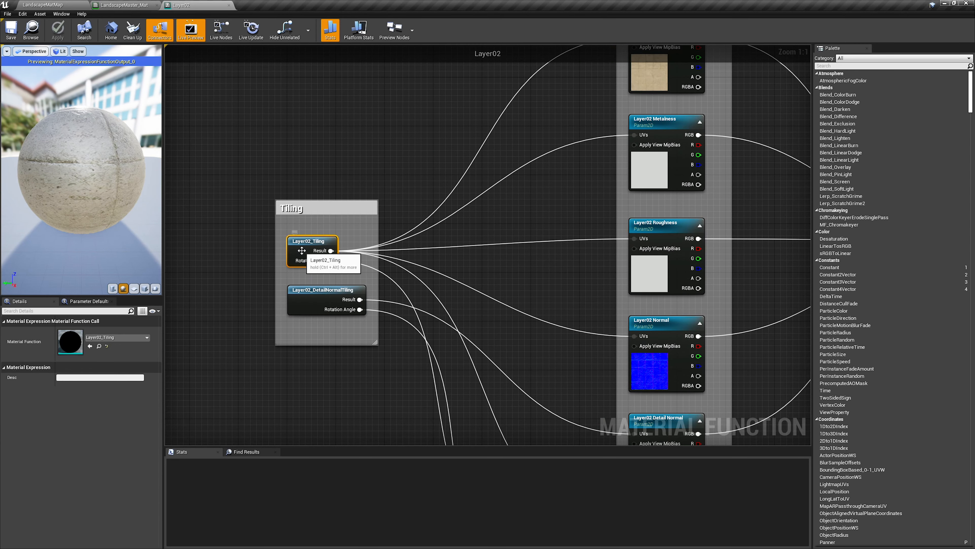
double_click(301, 249)
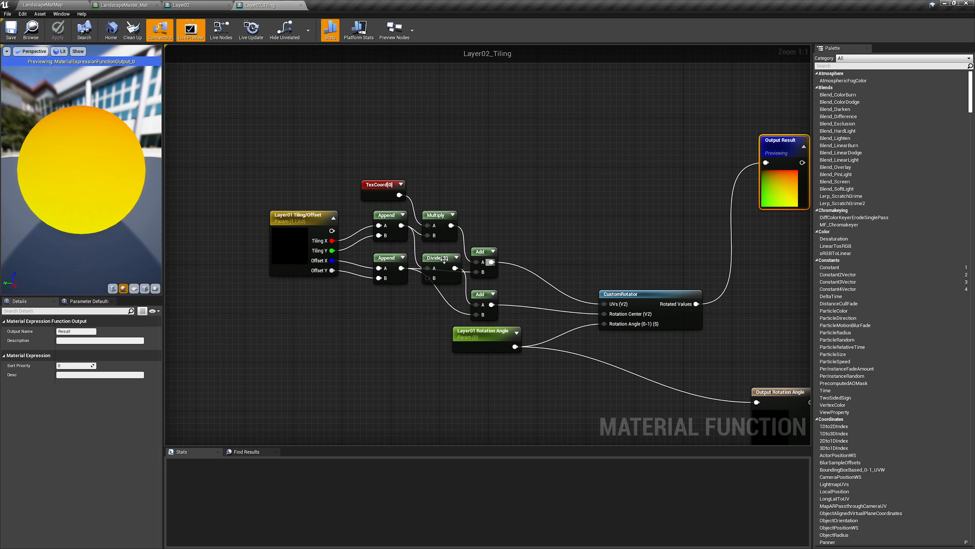
click(294, 260)
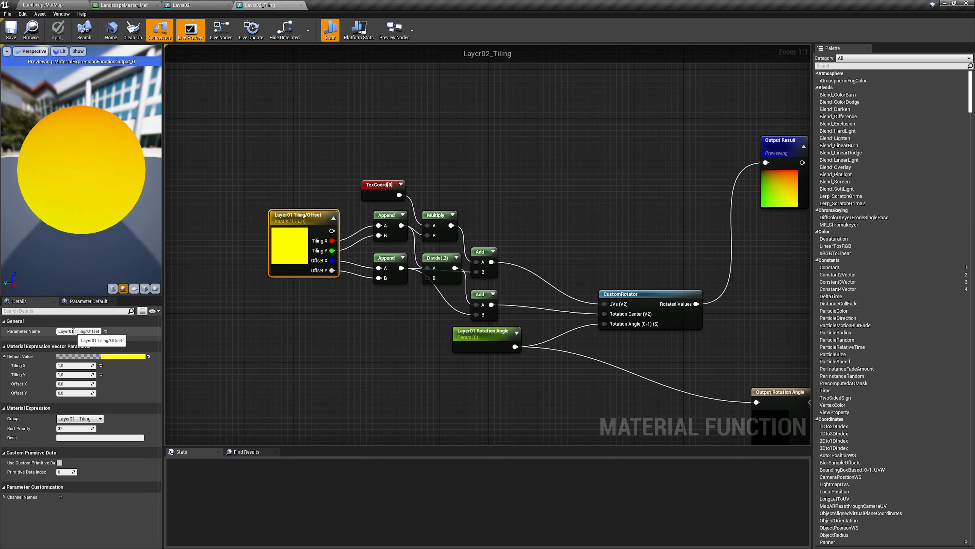
click(73, 330)
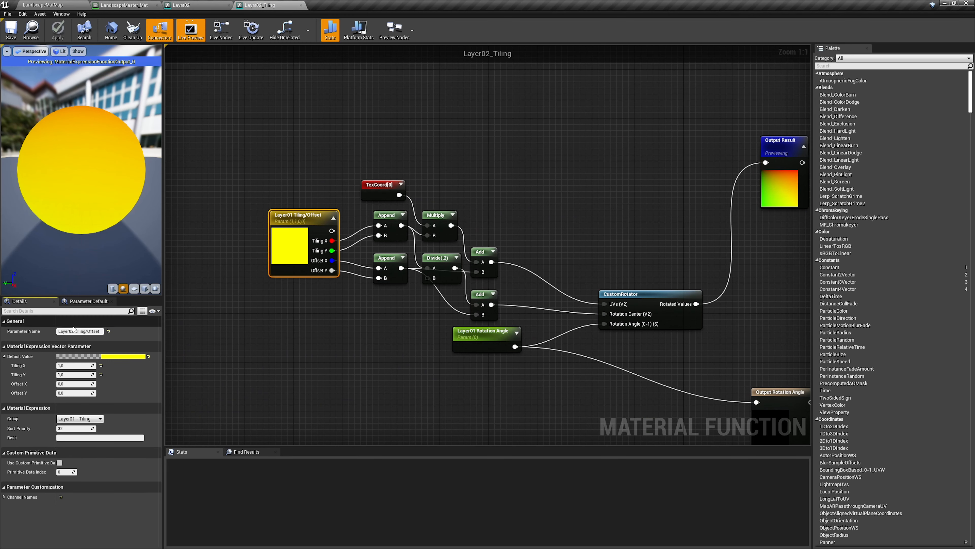
key(BackSpace)
text(2)
key(Return)
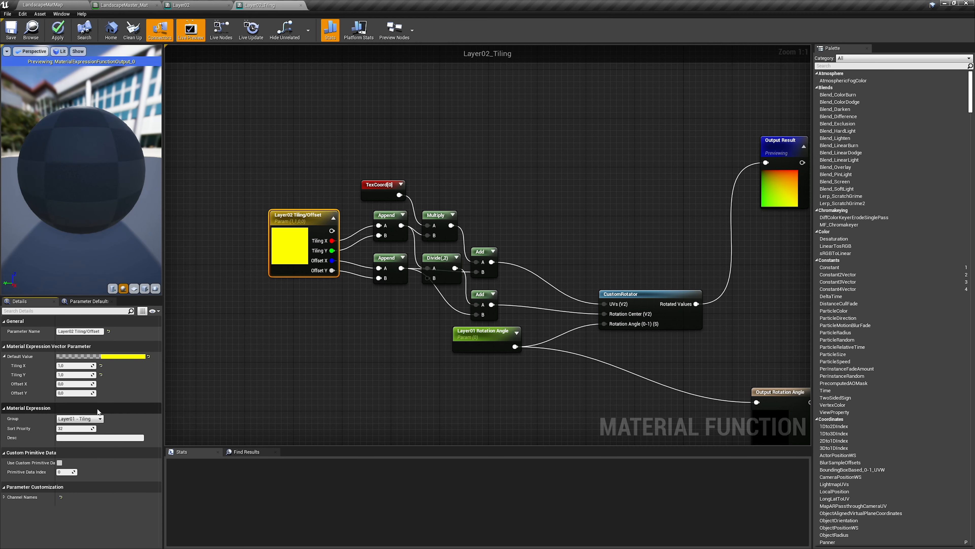
Step: Rename the rotation scalar parameter to Layer02 Rotation Angle and set its group to Layer02 - Tiling
click(507, 363)
right_drag(507, 364, 332, 272)
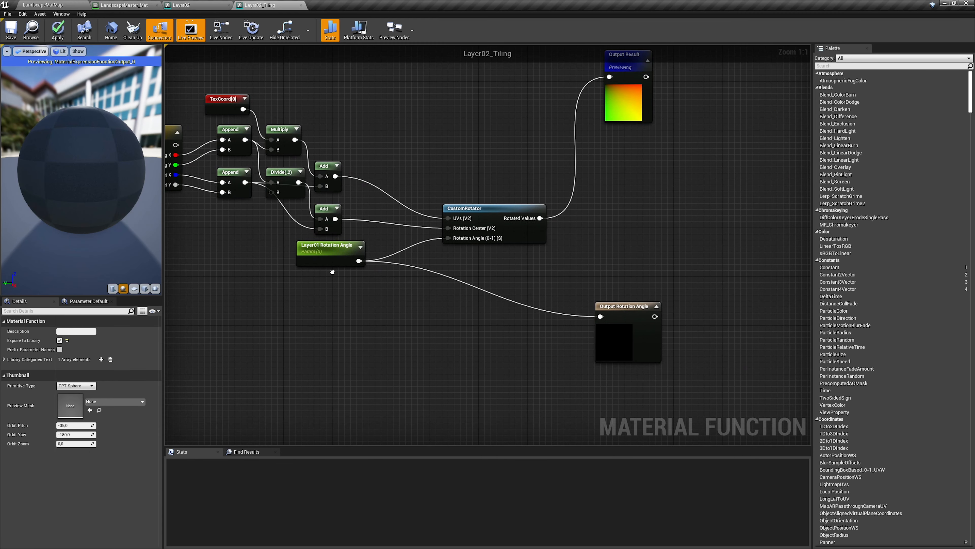
click(328, 261)
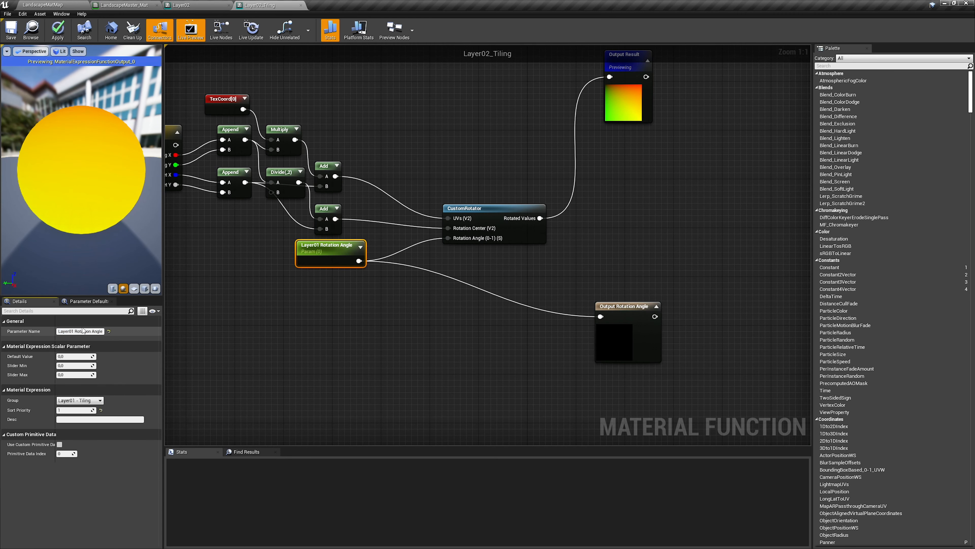
click(88, 400)
click(80, 415)
right_drag(392, 310, 416, 341)
right_drag(245, 194, 292, 208)
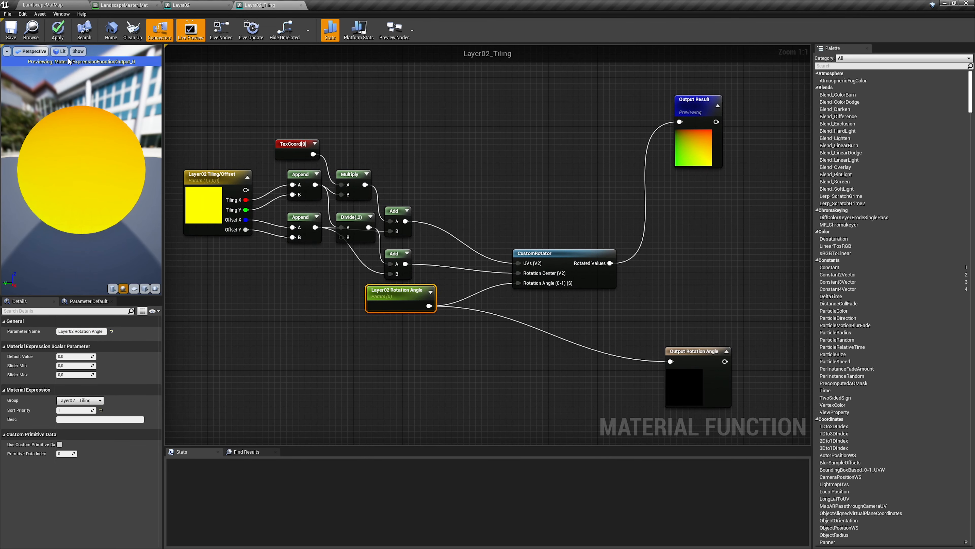
Step: Apply and save Layer02_Tiling, close it, and open the Layer02_DetailNormalTiling function from the Layer02 graph
click(58, 29)
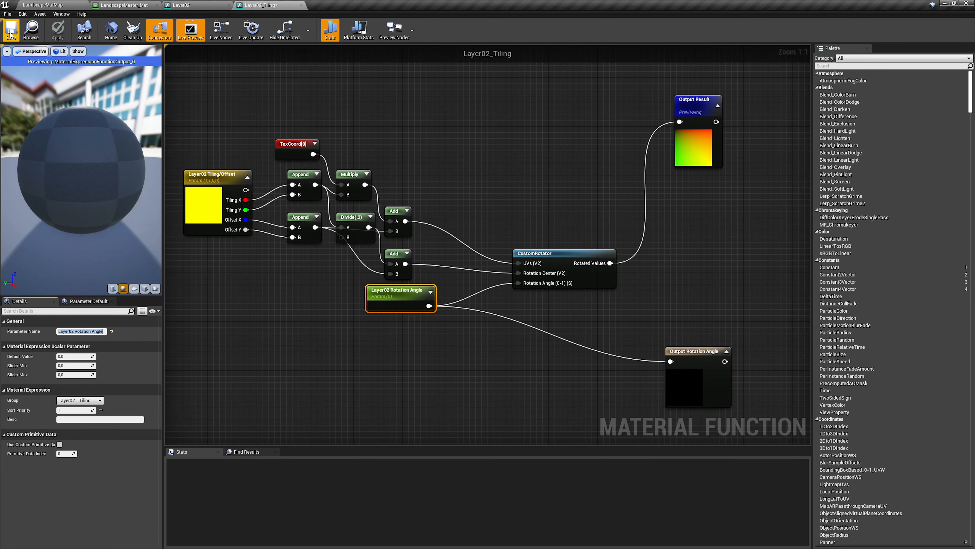
click(301, 5)
double_click(312, 303)
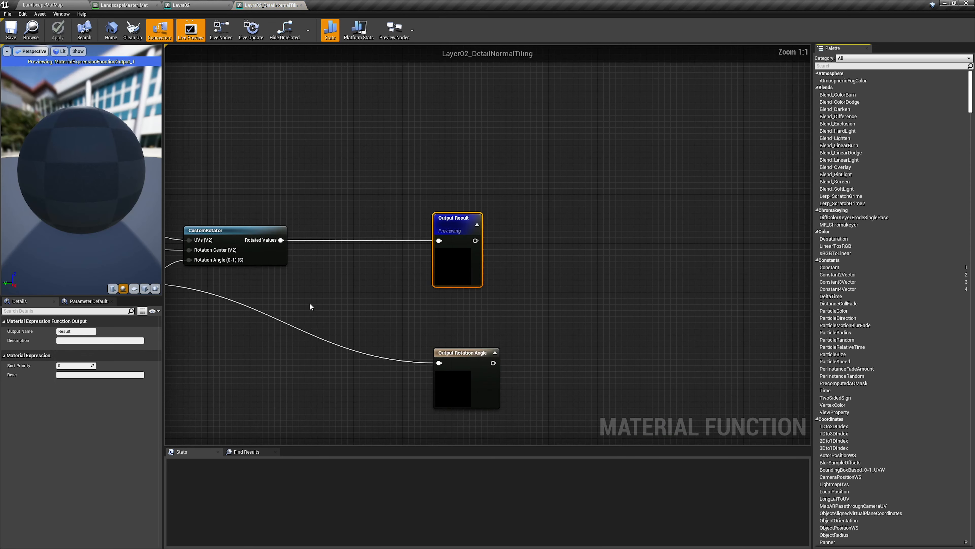
Step: Rename the vector parameter to Layer02 Detail Normal Tiling/Offset and change its detail normal group prefix to Layer02
right_drag(411, 286, 380, 323)
click(268, 196)
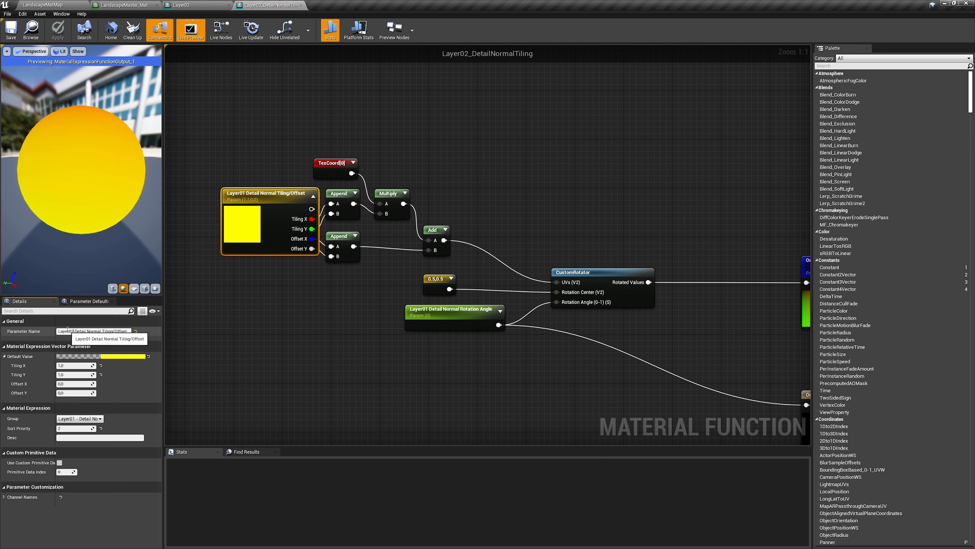
drag(97, 418, 100, 419)
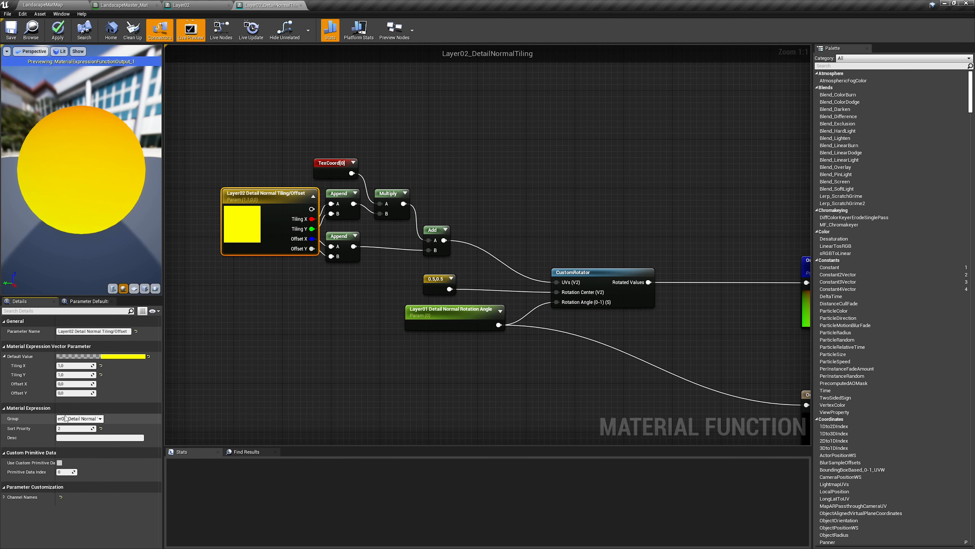
click(245, 380)
right_drag(402, 354, 370, 305)
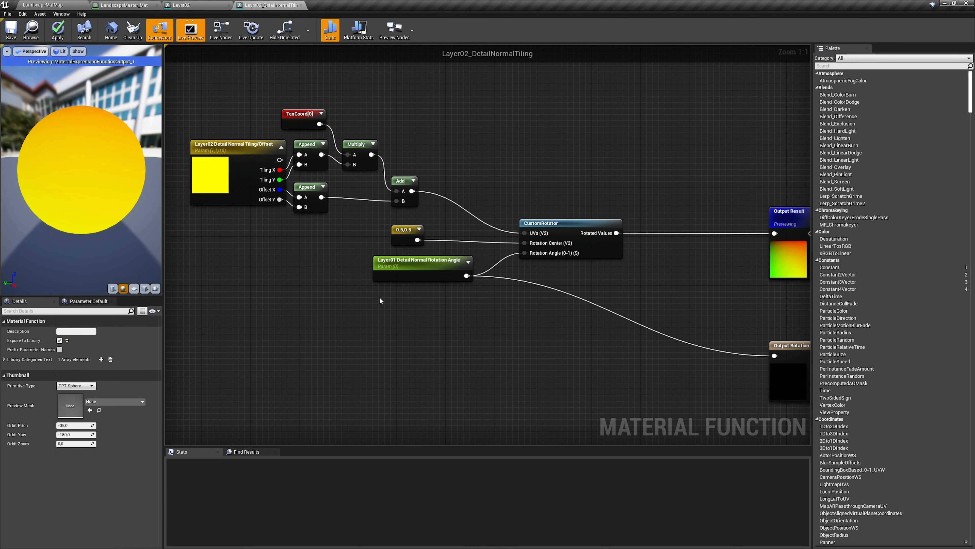
Step: Assign the Detail Normal Rotation Angle parameter to the Layer02 - Detail Normal Tiling group, apply the function changes and close it
click(396, 274)
click(87, 411)
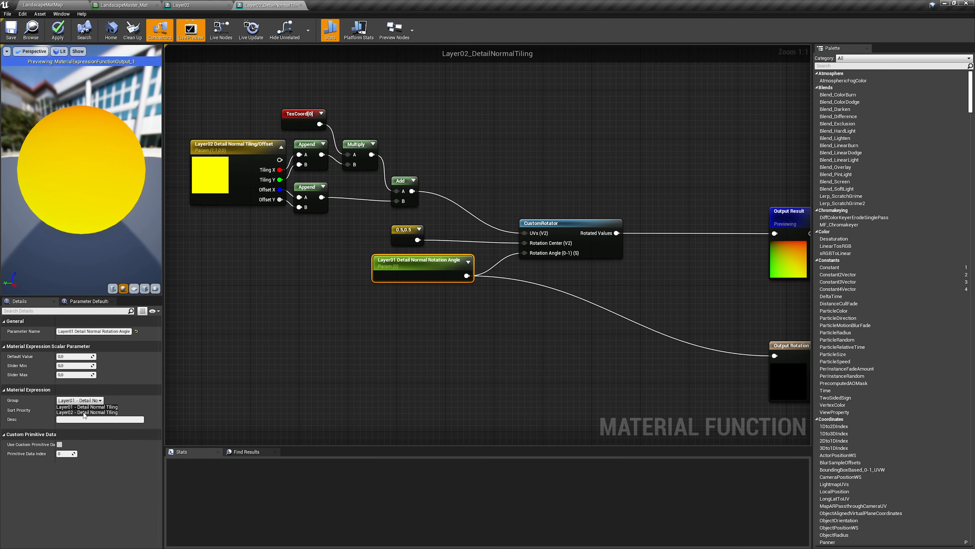
right_drag(534, 333, 361, 301)
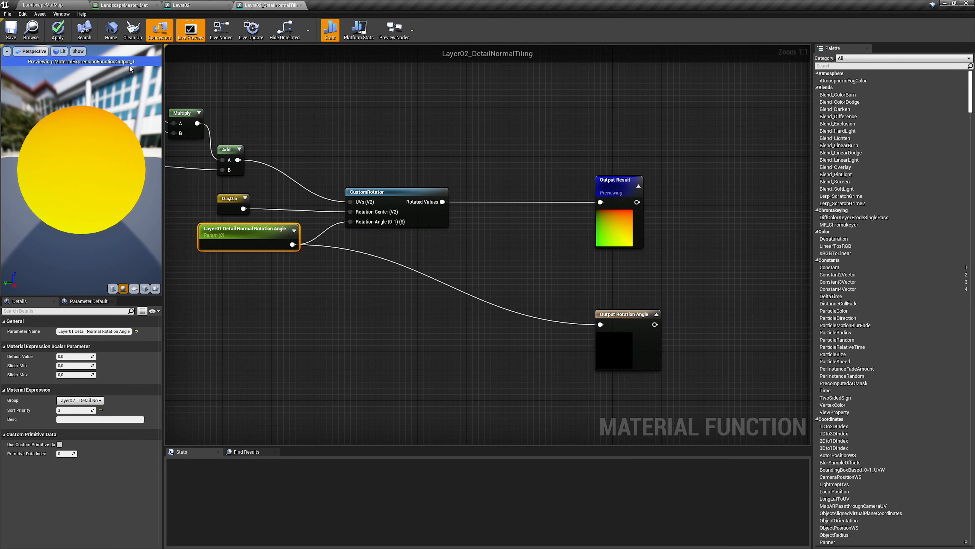
click(58, 30)
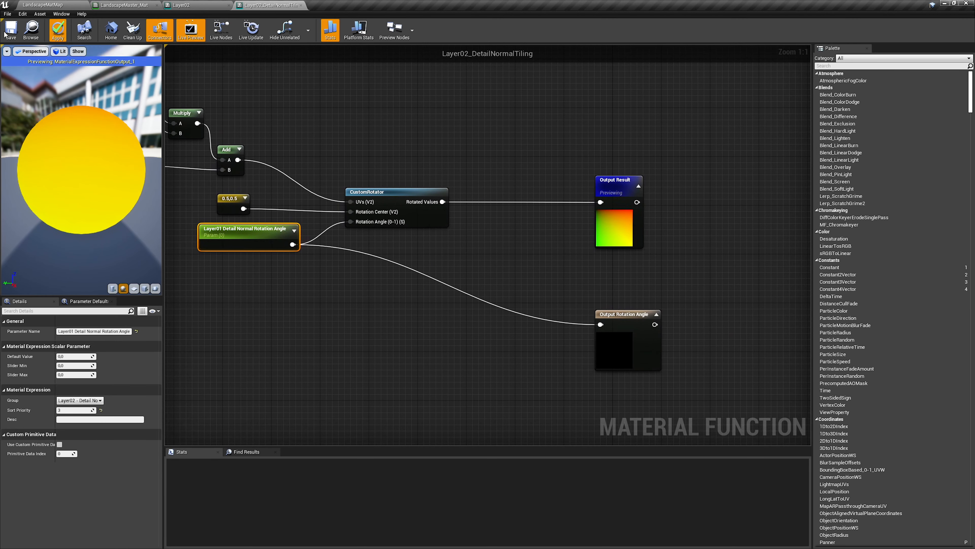
click(301, 5)
Step: Open the Layer02_MapAdjustments function from the Layer02 graph
scroll(560, 284, down, 2)
right_drag(560, 284, 364, 170)
right_drag(670, 183, 369, 227)
scroll(410, 225, up, 2)
double_click(411, 239)
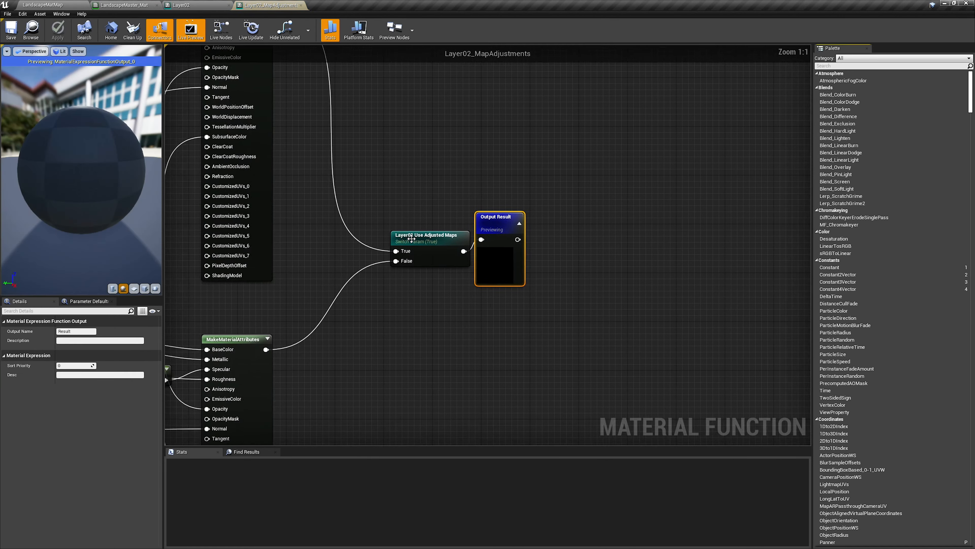
Step: Rename the albedo controls vector parameter to Layer02 Albedo Controls and change its group prefix to Layer02
scroll(411, 238, down, 3)
right_drag(269, 200, 542, 291)
right_drag(240, 110, 485, 353)
right_drag(238, 139, 492, 296)
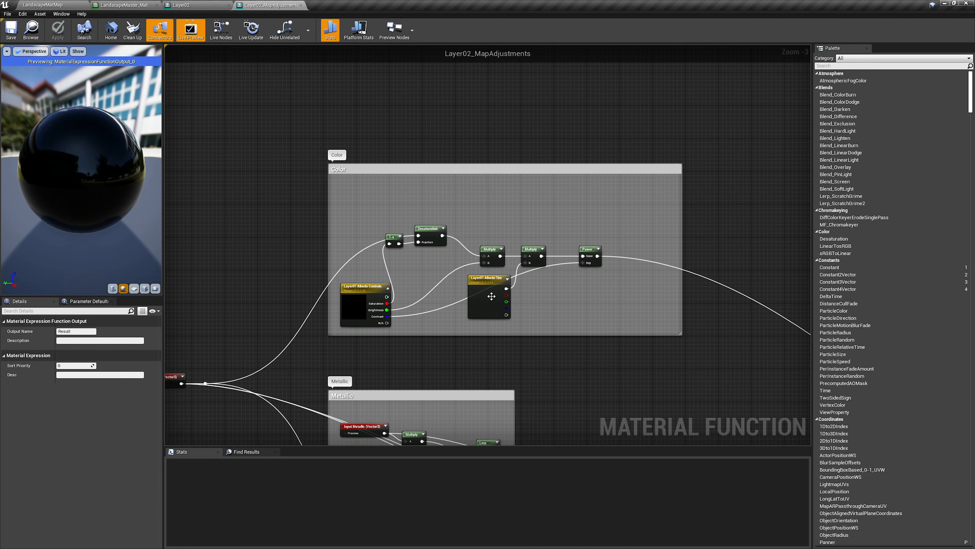
scroll(467, 293, up, 3)
click(308, 312)
click(73, 332)
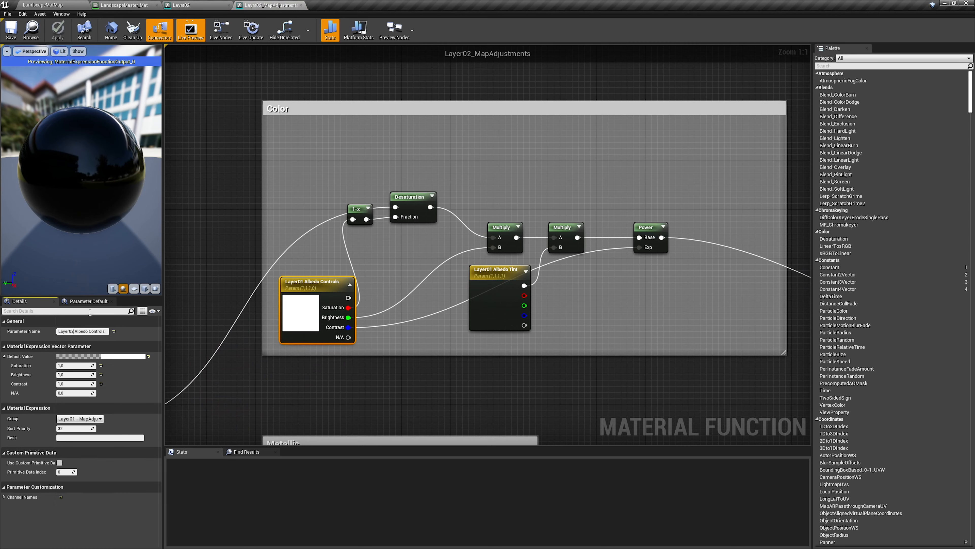
click(72, 418)
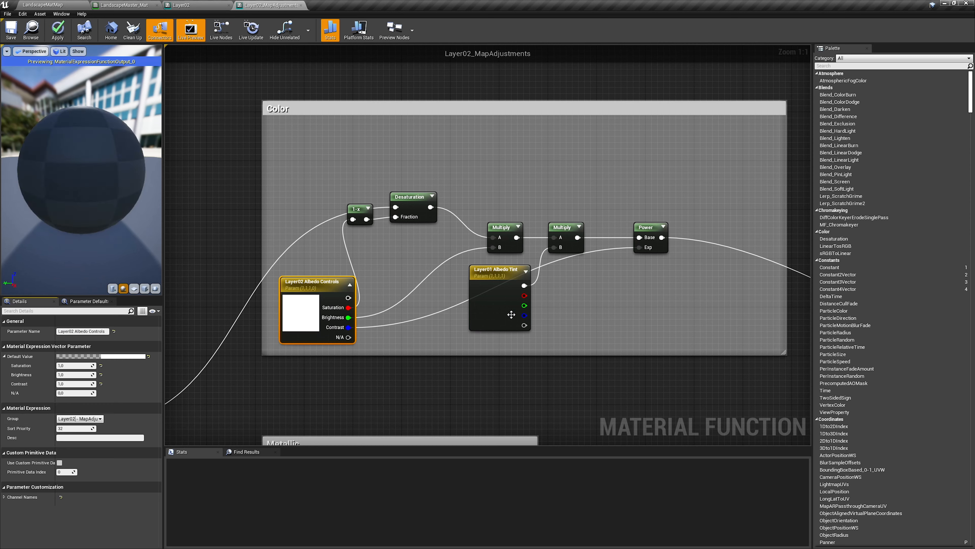
Step: Set the albedo tint parameter's group to Layer02 - MapAdjustments and rename it Layer02 Albedo Tint
click(511, 314)
click(88, 431)
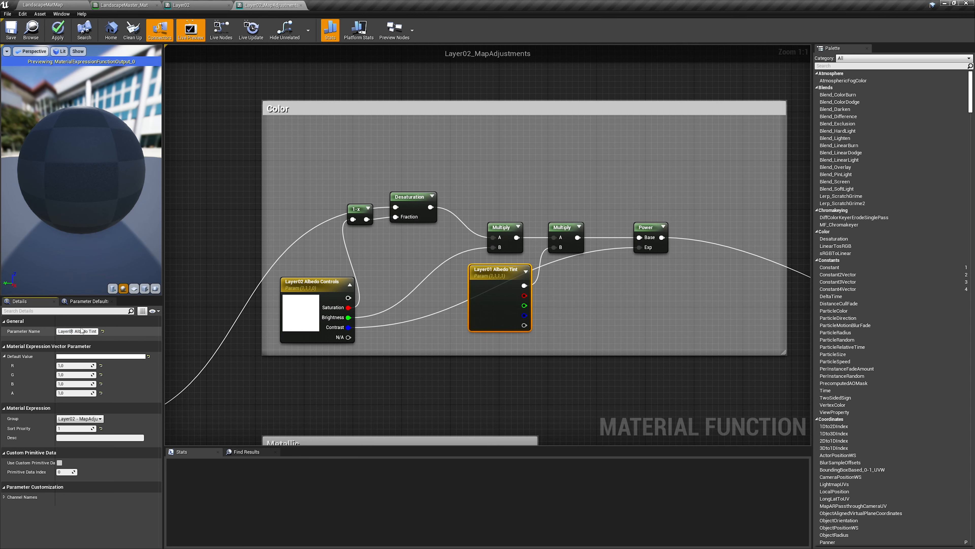
click(459, 384)
Step: Rename the vector parameter in the Metallic section to Layer02 Metallic Controls
right_drag(459, 384, 337, 284)
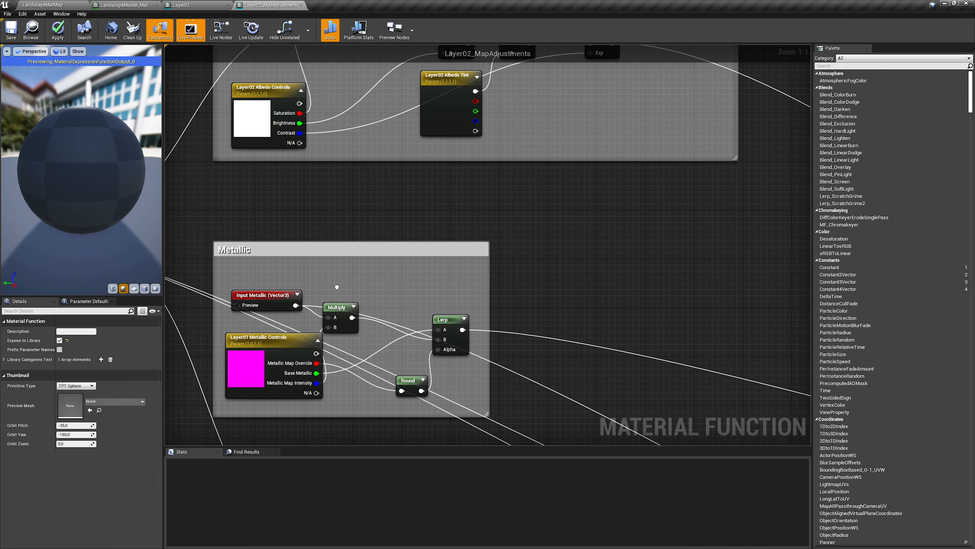
click(279, 347)
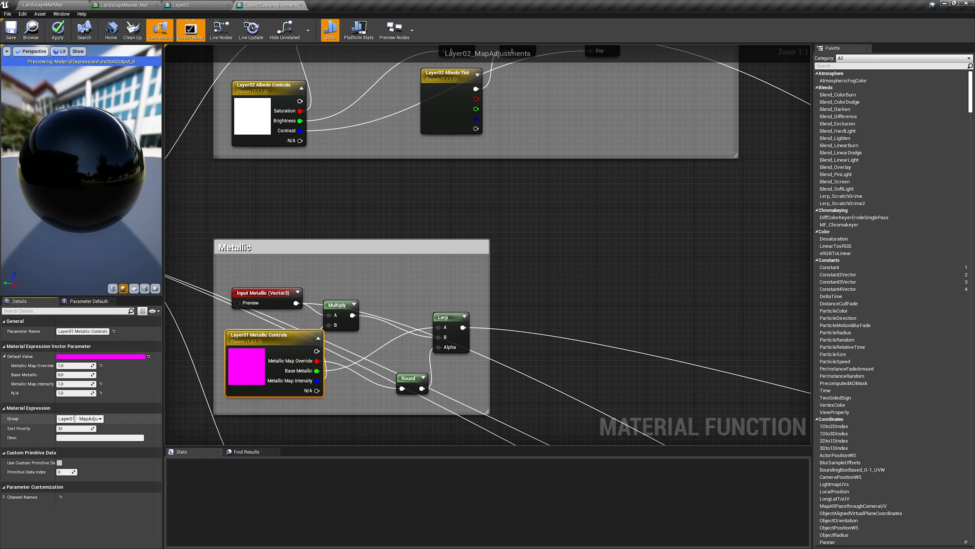
click(75, 331)
key(BackSpace)
text(2)
click(365, 419)
Step: Rename the specular desaturation parameter to Layer02 Specular - Desaturation and set its group to Layer02 - MapAdjustments
right_drag(365, 420, 356, 86)
click(288, 234)
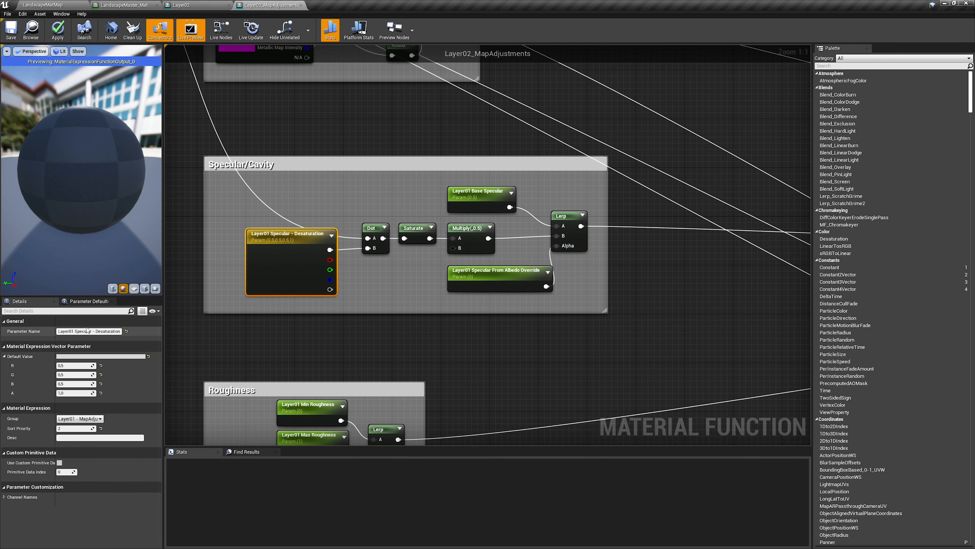
click(99, 418)
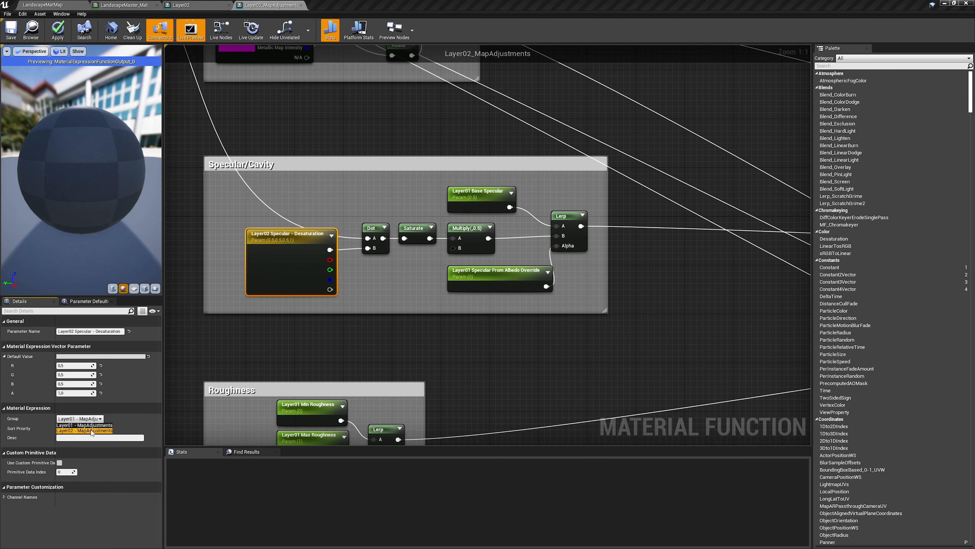
click(85, 432)
Step: Move both Specular/Cavity scalar parameters to the Layer02 - MapAdjustments group and rename them Layer02 Base Specular and Layer02 Specular From Albedo Override
right_drag(500, 328, 422, 338)
click(405, 211)
ctrl+click(418, 295)
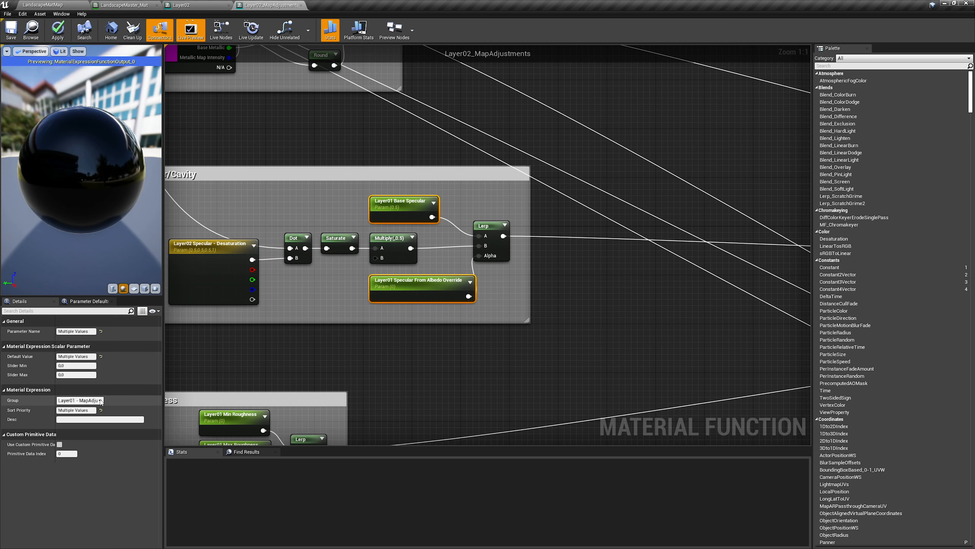
click(80, 400)
click(112, 413)
click(72, 330)
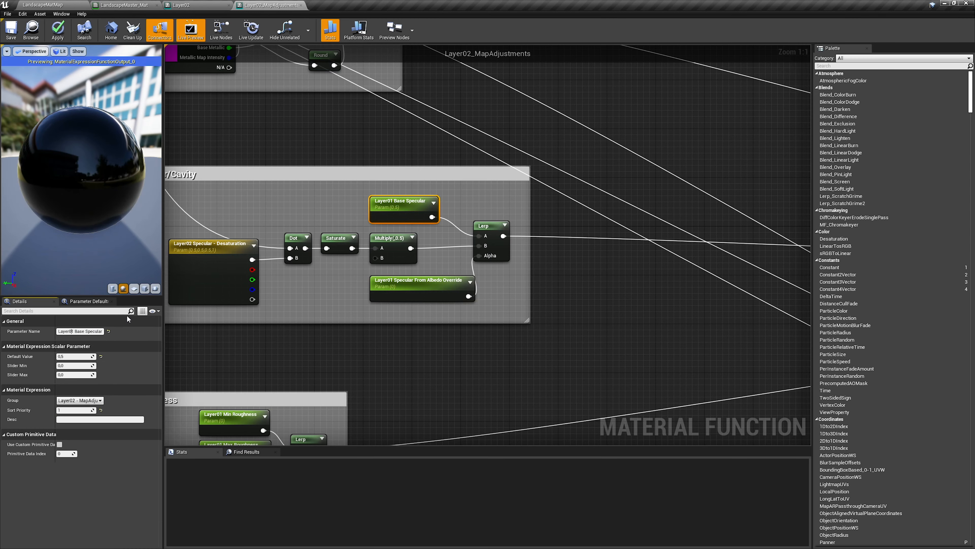
key(Return)
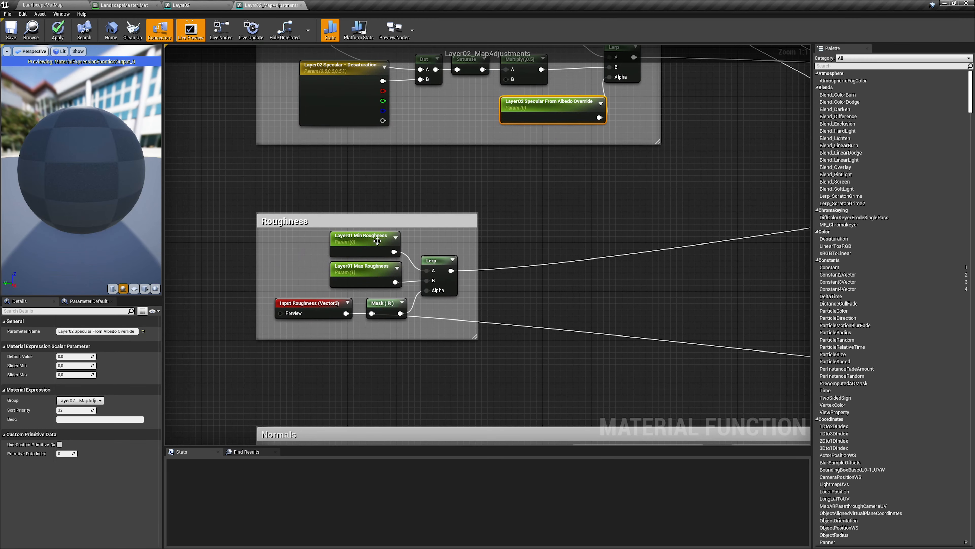
Step: Rename the roughness parameters to Layer02 Min Roughness and Layer02 Max Roughness and set their group to Layer02 - MapAdjustments
click(378, 241)
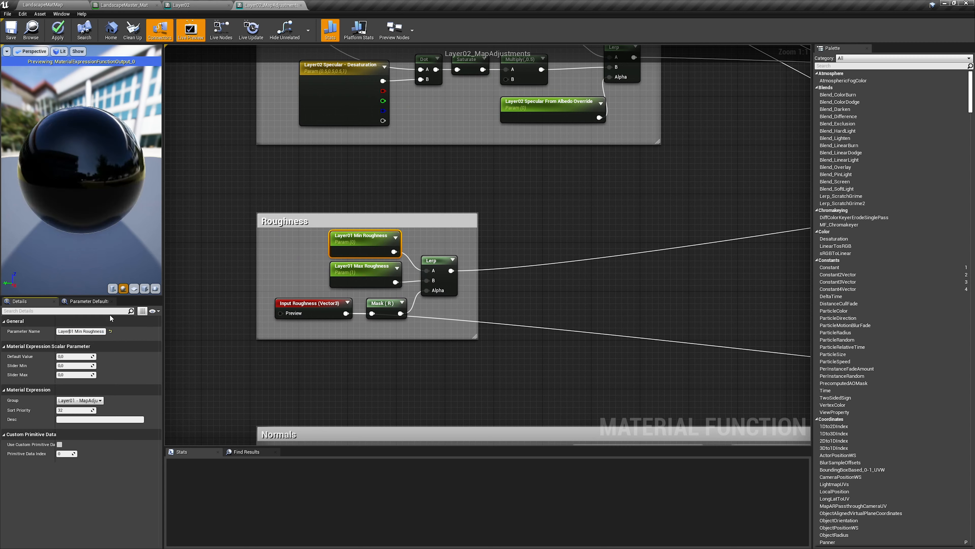
click(359, 277)
text(2)
drag(319, 235, 347, 271)
click(97, 400)
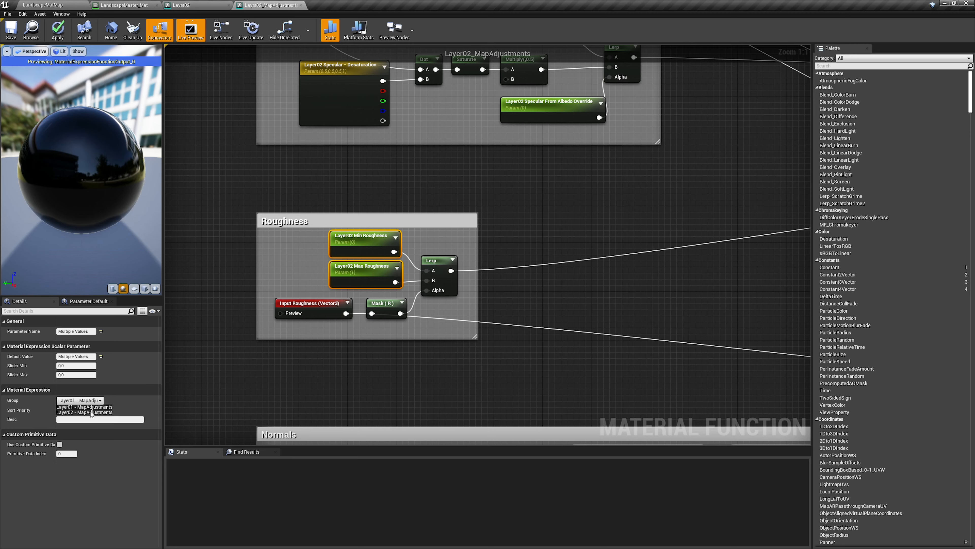
click(91, 412)
Step: Rename the normal scalar parameters to Layer02 Normal Strength, Layer02 Detail Normal Strength and Layer02 Detail Normal Override
right_drag(435, 397, 387, 142)
right_drag(598, 290, 350, 186)
click(322, 150)
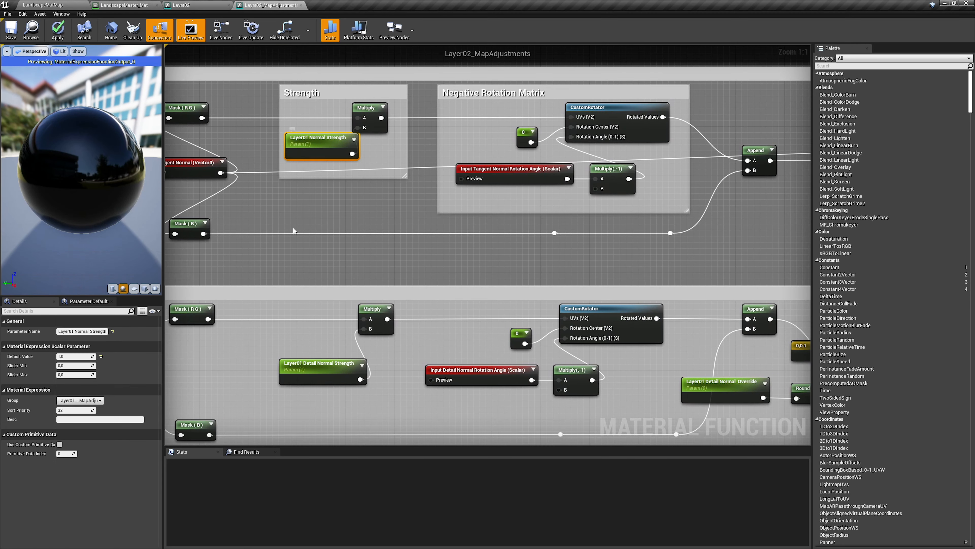
key(BackSpace)
text(2)
click(329, 371)
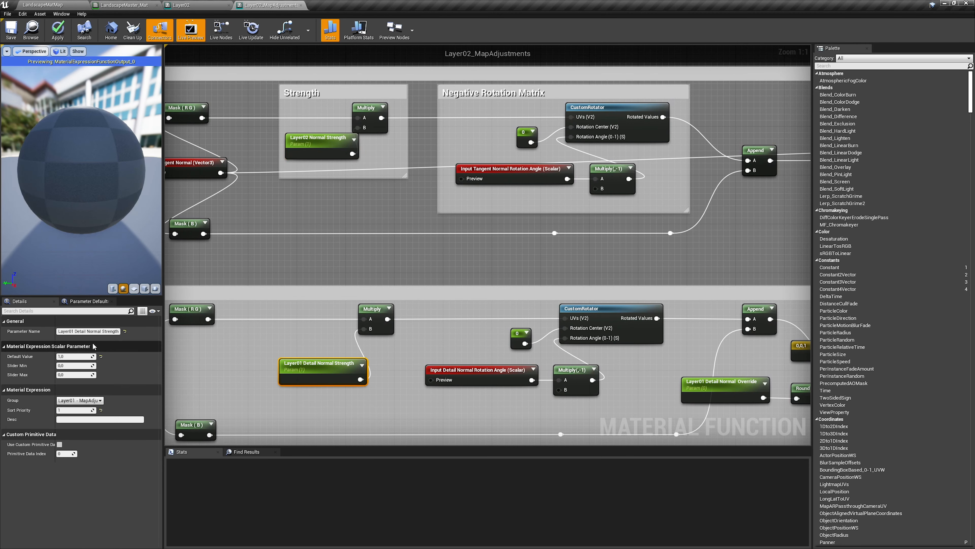
click(73, 330)
key(BackSpace)
text(2)
right_drag(734, 389, 662, 359)
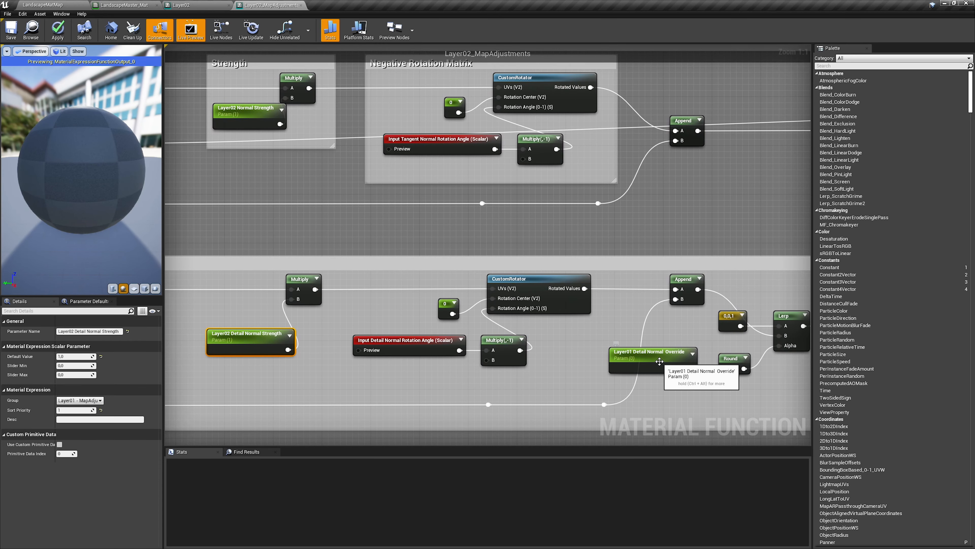
click(657, 359)
text(2)
click(233, 130)
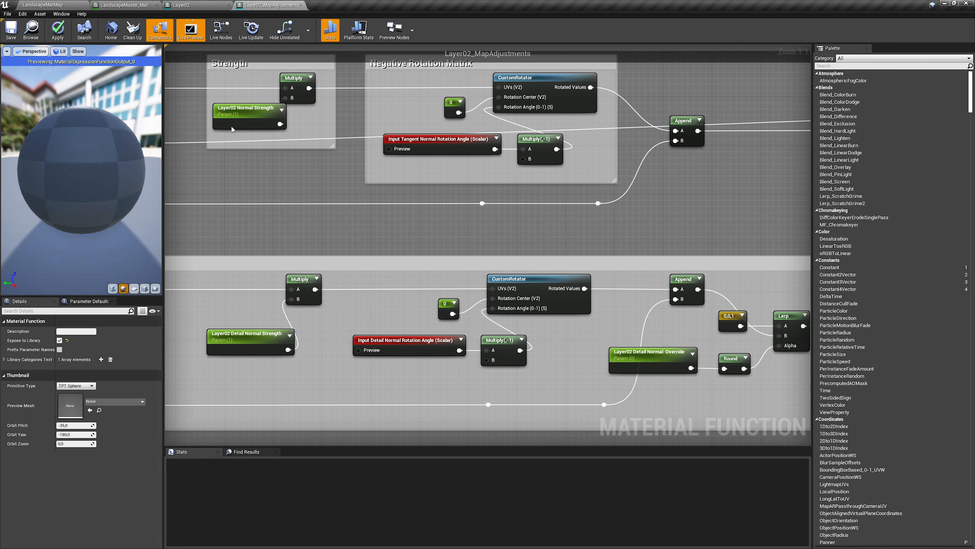
Step: Set the group of the three Layer02 normal strength and override parameters to Layer02 - MapAdjustments
click(237, 112)
shift+click(245, 346)
shift+click(632, 362)
click(80, 400)
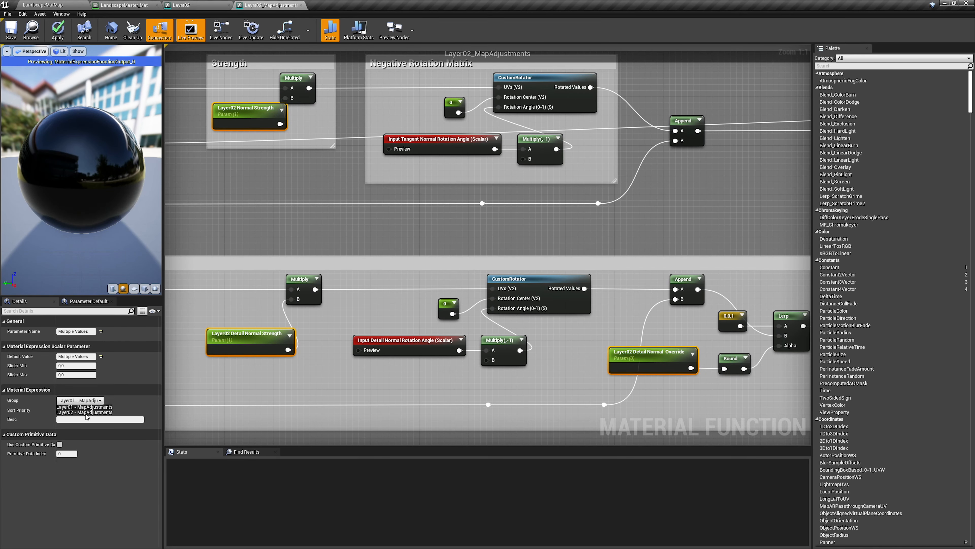
click(76, 414)
Step: Add the Layer02_Transmission function from the Layer02 content folder to the Layer02_MapAdjustments graph near Layer01_Transmission
scroll(534, 370, down, 2)
scroll(534, 370, down, 1)
right_drag(533, 370, 395, 405)
right_drag(633, 227, 306, 338)
scroll(500, 233, up, 3)
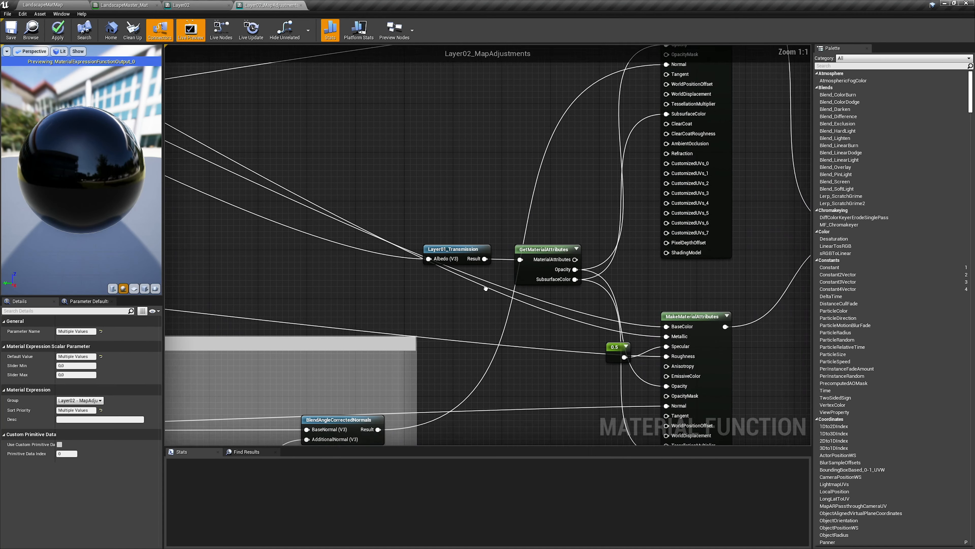
click(76, 4)
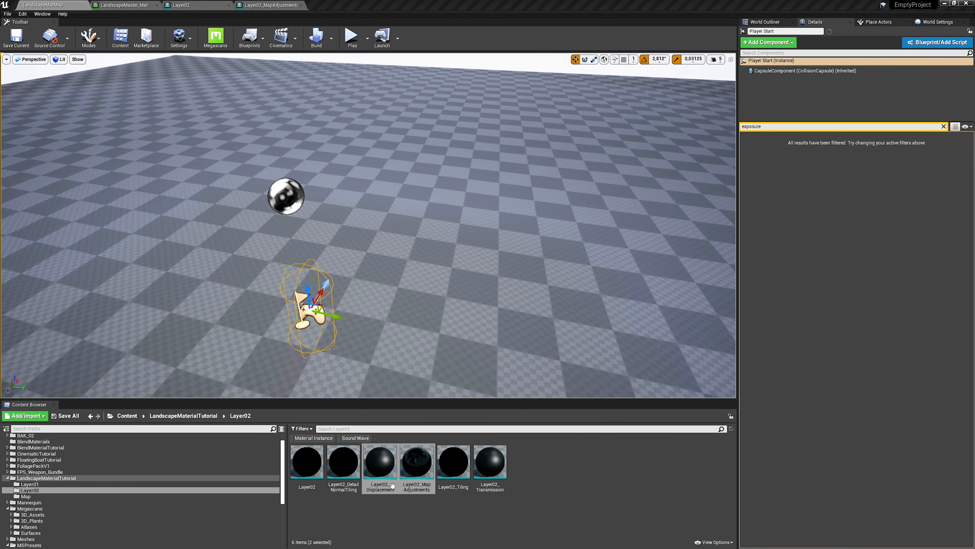
click(490, 470)
drag(496, 444, 426, 207)
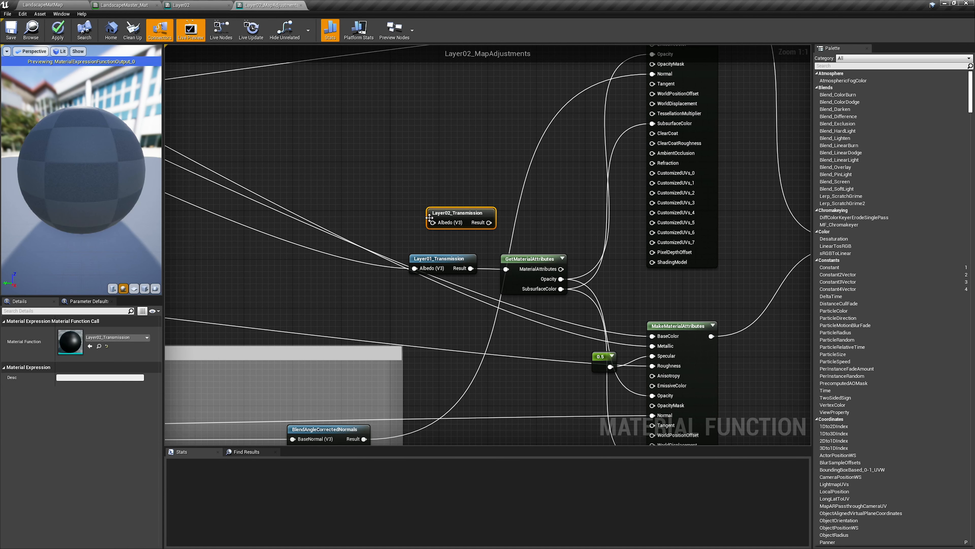
Step: Transfer the Layer01_Transmission connections to Layer02_Transmission and delete the Layer01_Transmission node, putting the new node in its place
ctrl+drag(427, 269, 448, 258)
click(442, 261)
key(Delete)
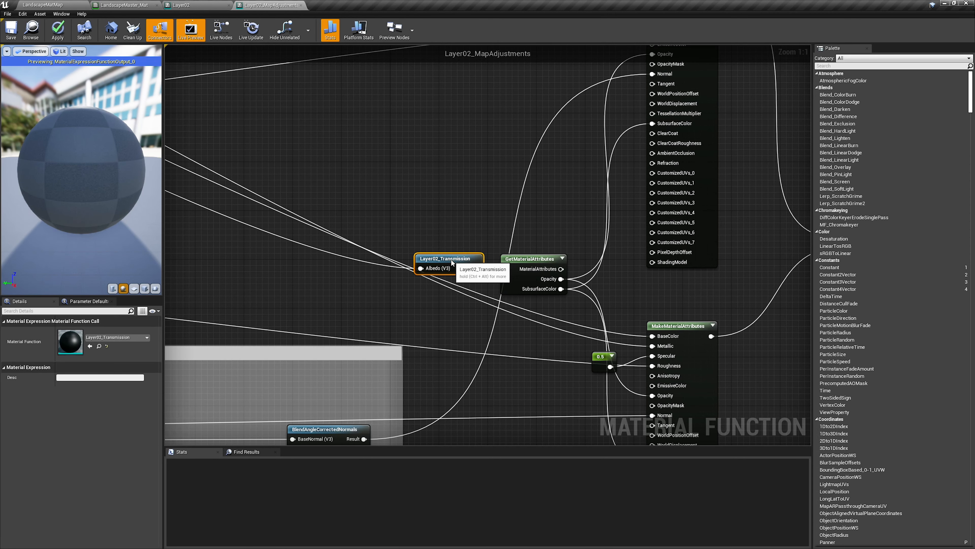
Step: Rename the final switch parameter to Layer02 Use Adjusted Maps and set its group to Layer02 - MapAdjustments
right_drag(695, 316, 453, 302)
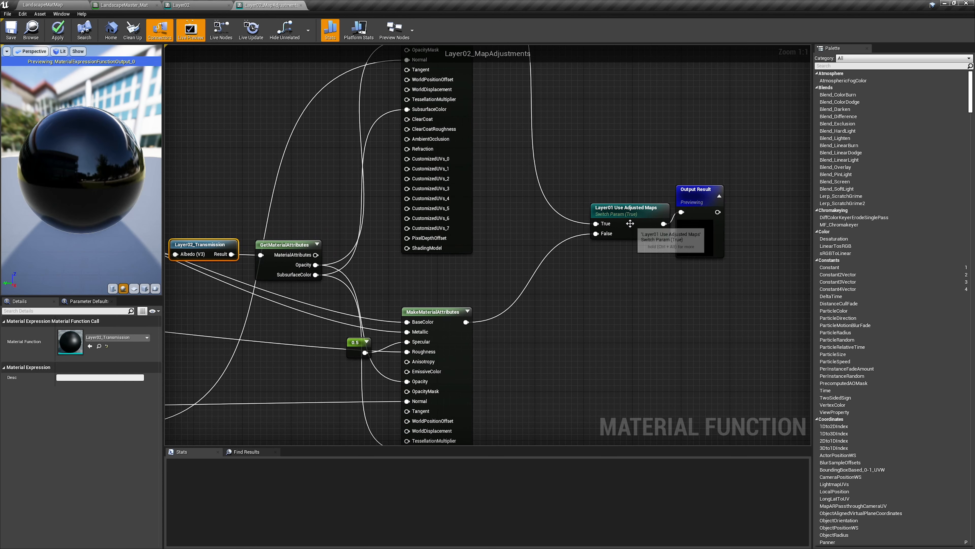
click(629, 225)
click(73, 331)
key(BackSpace)
text(2)
click(100, 382)
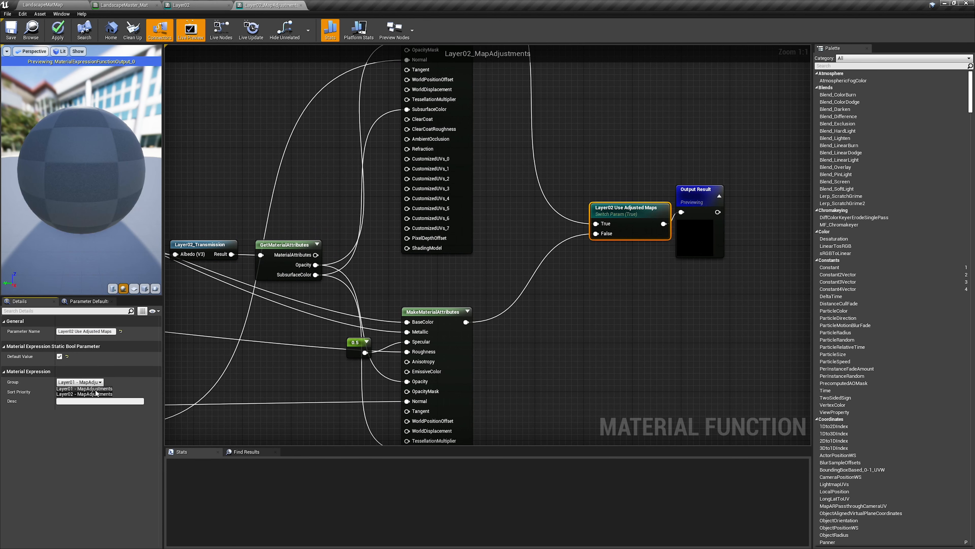
click(84, 393)
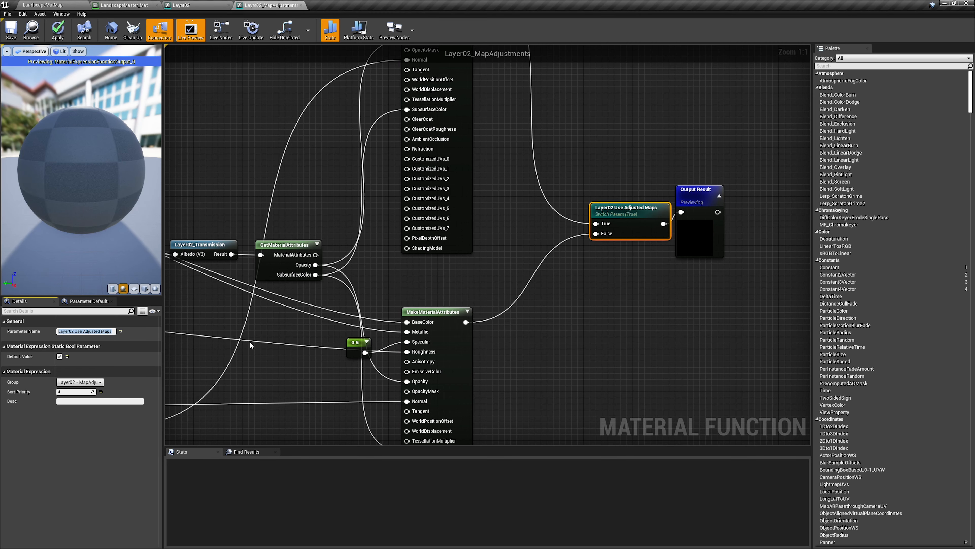
Step: Apply the Layer02_MapAdjustments changes, open Layer02_Transmission from its graph and close the Layer02_MapAdjustments editor
right_drag(228, 336, 317, 287)
click(58, 29)
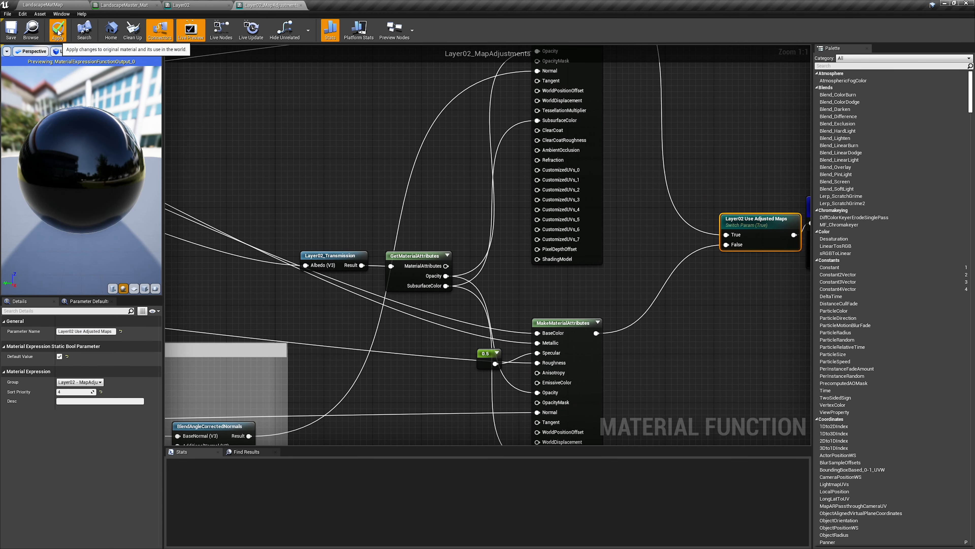
right_drag(305, 121, 349, 147)
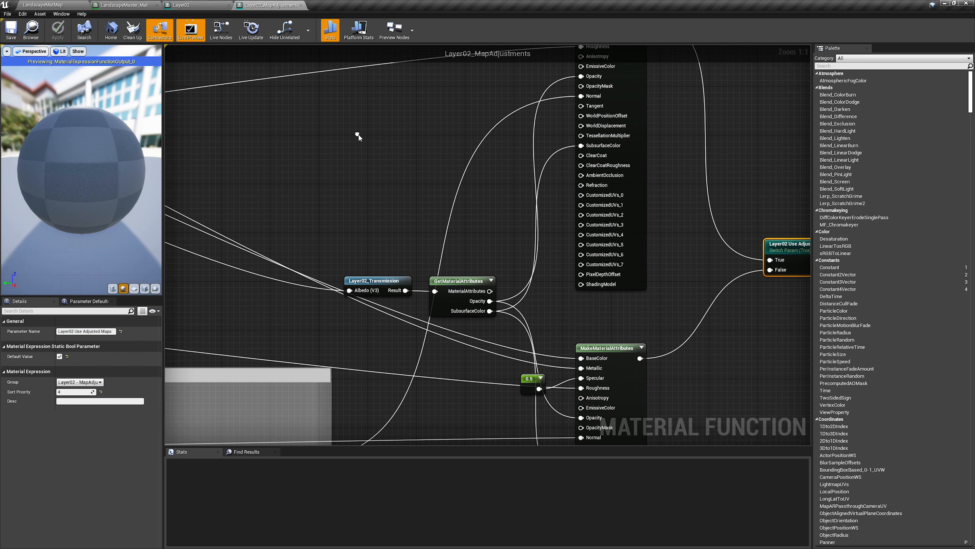
double_click(374, 280)
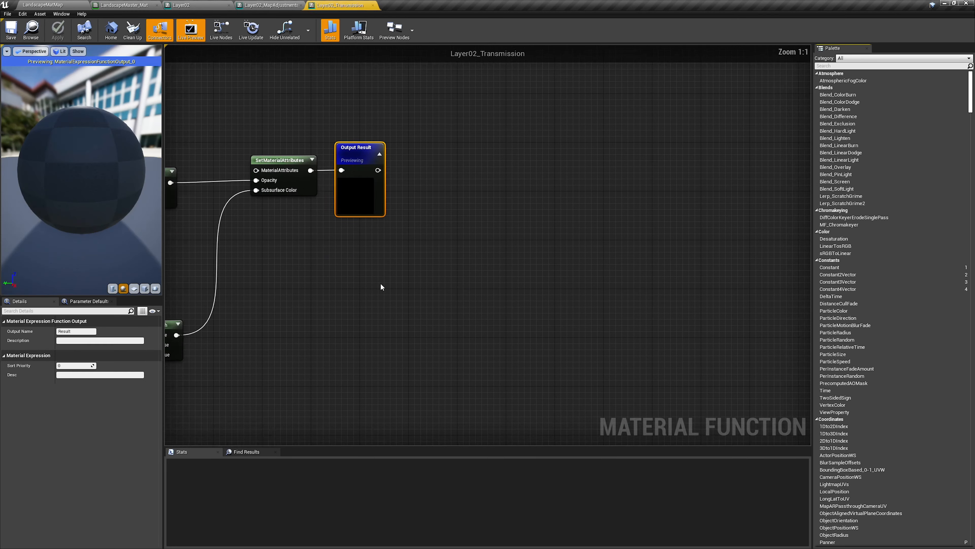
click(302, 6)
Step: Rename the SSS color parameter to Layer02 SSS Color and change its group to Layer02 - SSS
right_drag(234, 223, 605, 162)
right_drag(261, 194, 509, 132)
click(426, 151)
click(73, 331)
key(BackSpace)
text(2)
key(Return)
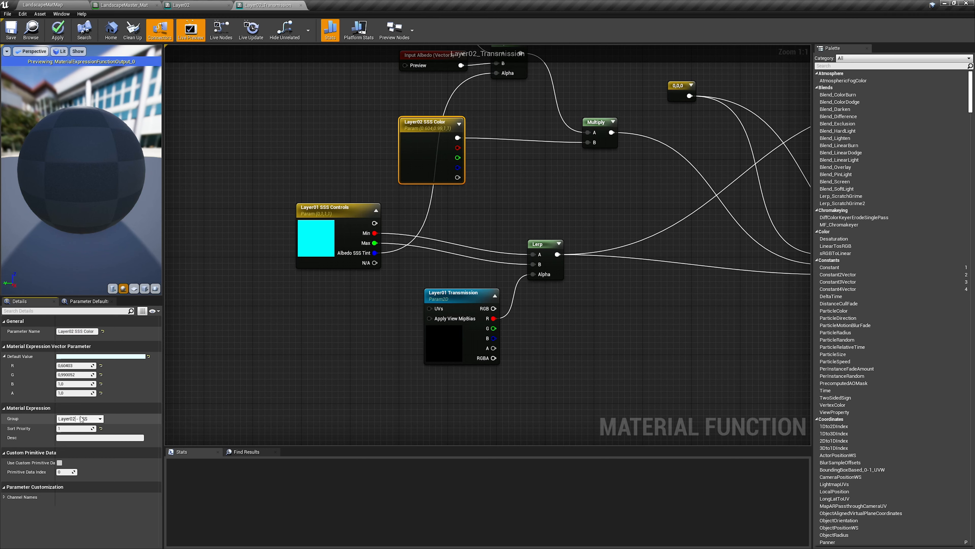
key(Return)
Step: Rename the SSS controls vector parameter to Layer02 SSS Controls and set its group to Layer02 - SSS
click(313, 256)
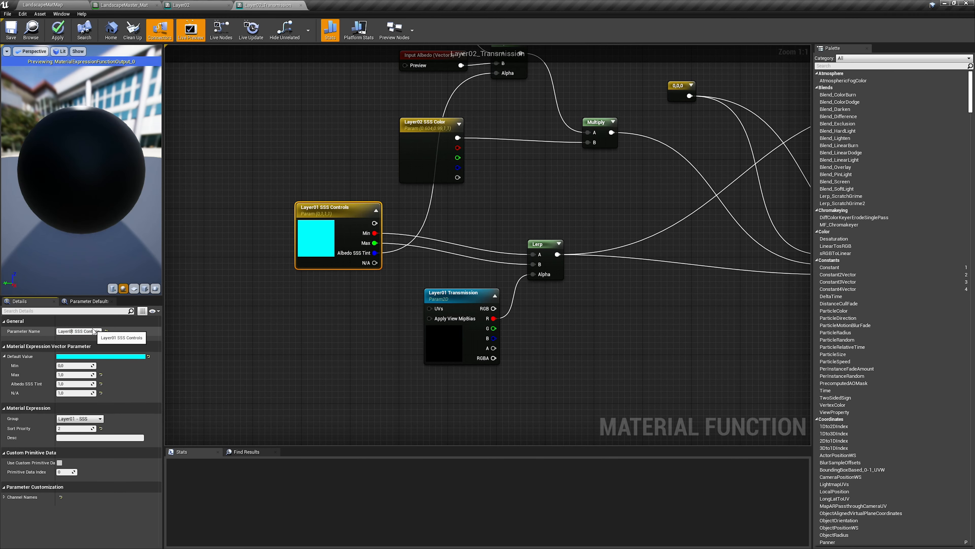
key(Delete)
text(2)
click(92, 419)
click(93, 433)
Step: Rename the transmission texture parameter to Layer02 Transmission and set its group to Layer02 - SSS
right_drag(459, 397, 264, 410)
click(258, 346)
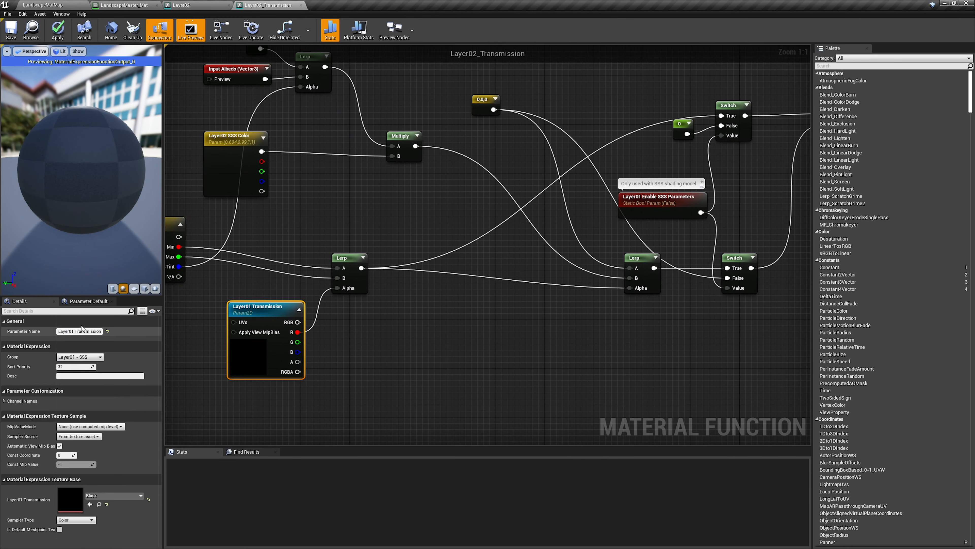
click(72, 330)
key(BackSpace)
text(2)
click(79, 356)
click(80, 371)
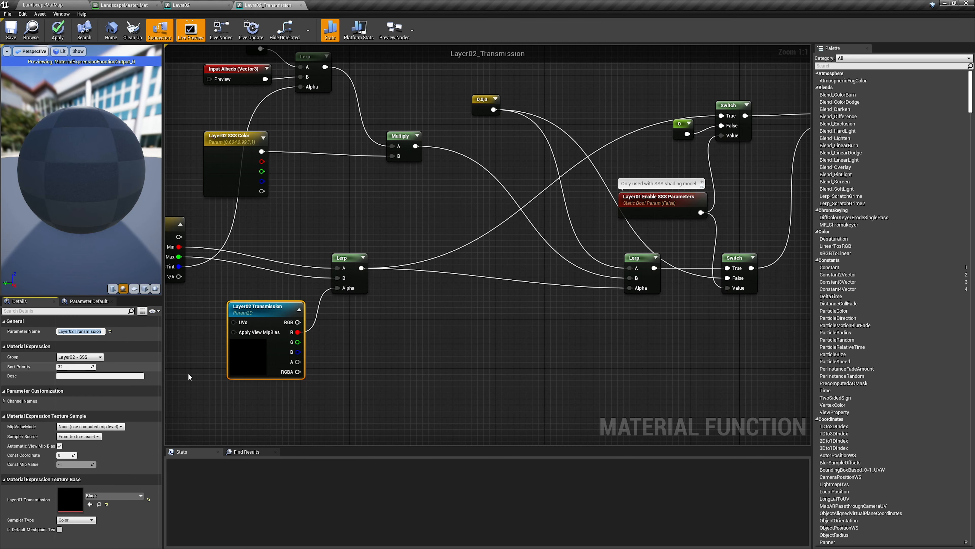
Step: Rename the SSS switch parameter to Layer02 Enable SSS Parameters and change its group to Layer02 - SSS
right_drag(486, 327, 247, 391)
click(399, 269)
click(72, 331)
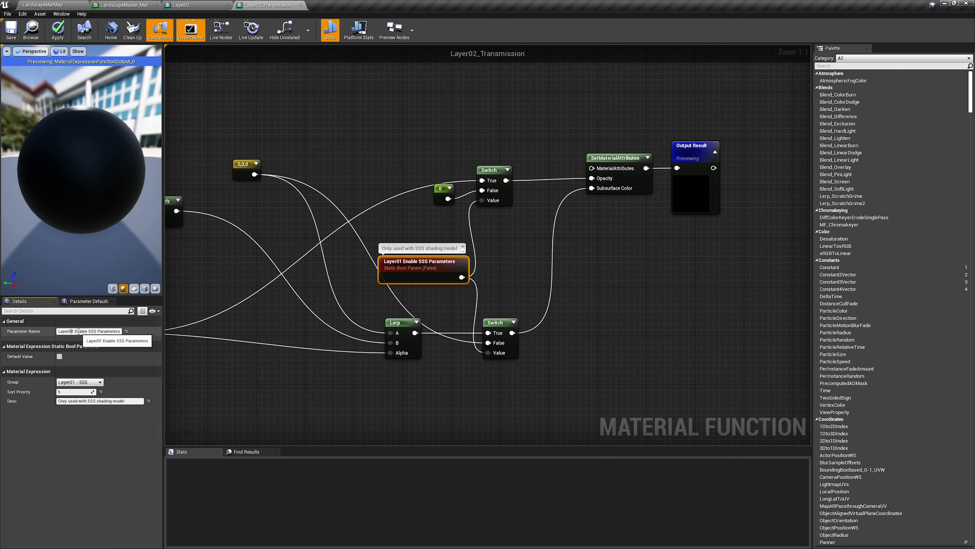
key(Delete)
text(2)
click(92, 382)
click(83, 395)
click(350, 385)
Step: Apply the Layer02_Transmission changes, close its editor and open Layer02_Displacement from the Layer02 graph
right_drag(307, 371, 632, 337)
scroll(559, 339, down, 1)
click(57, 30)
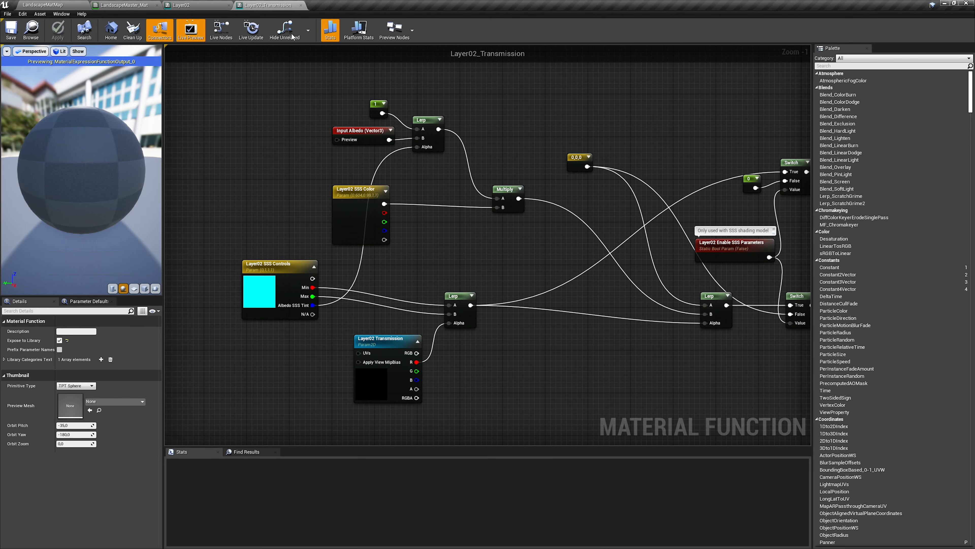
click(300, 5)
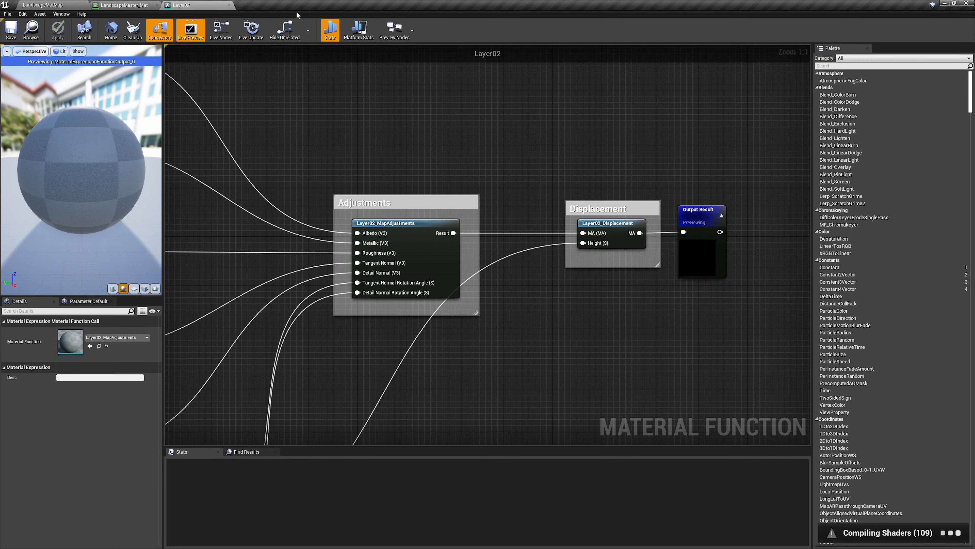
right_drag(459, 266, 261, 294)
double_click(424, 270)
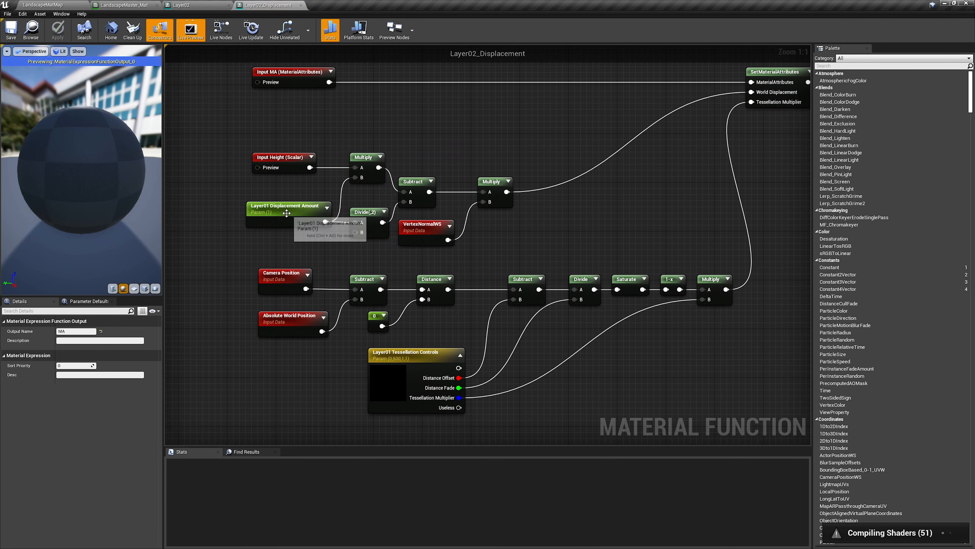
Step: Rename the displacement scalar parameter to Layer02 Displacement Amount and the tessellation vector parameter to Layer02 Tessellation Controls
click(286, 213)
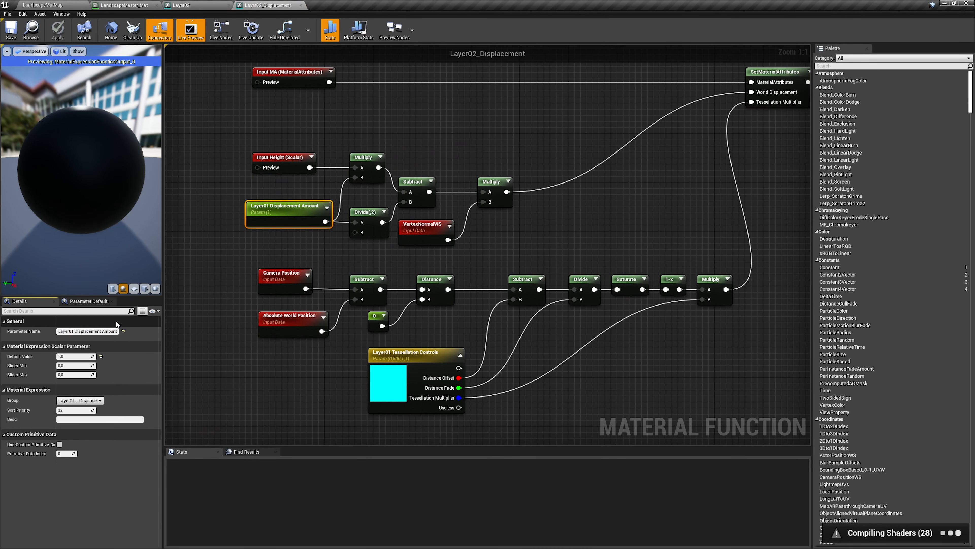
click(315, 363)
right_drag(315, 363, 268, 322)
click(356, 325)
click(72, 331)
click(72, 331)
key(BackSpace)
text(2 Tessellation Controls)
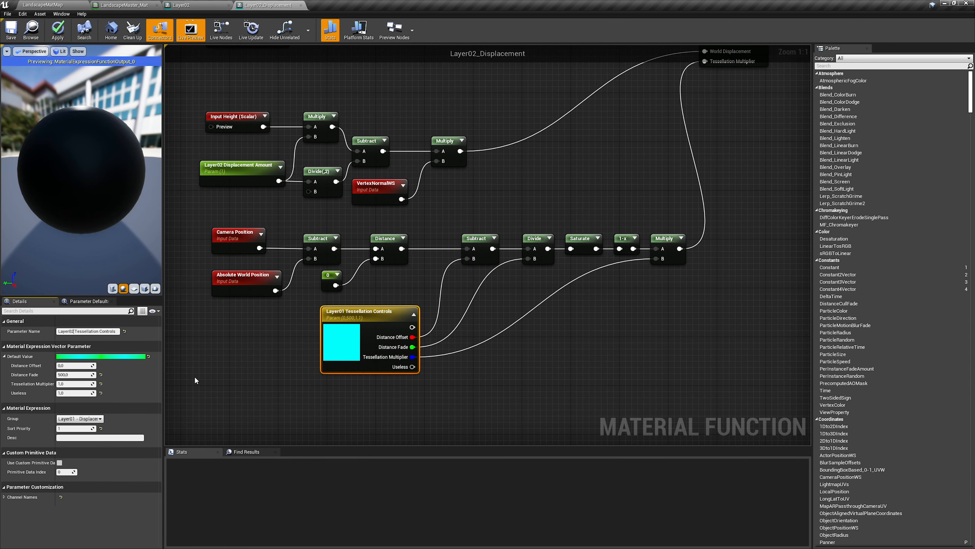
Step: Set the group of both the displacement amount and tessellation controls parameters to Layer02 - Displacement
click(244, 173)
ctrl+click(325, 355)
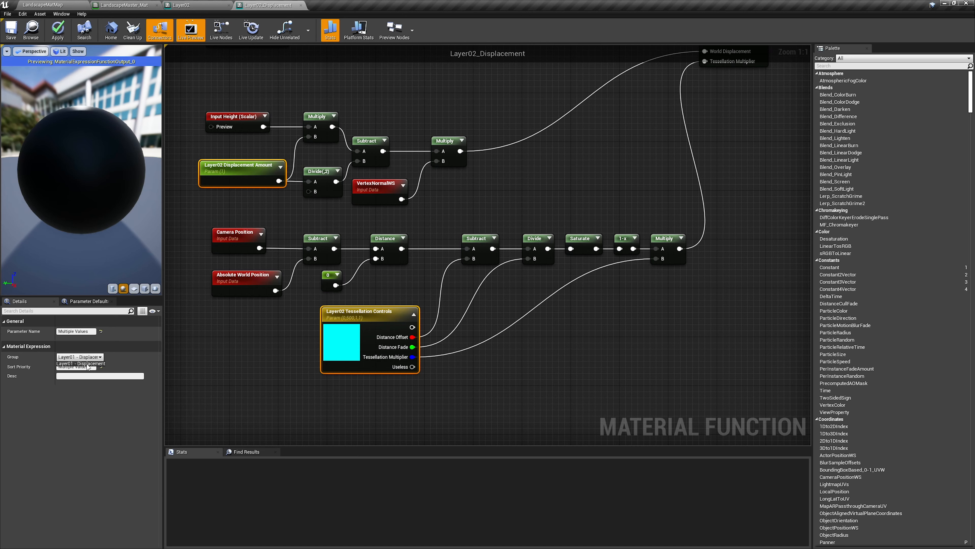
click(73, 357)
click(245, 180)
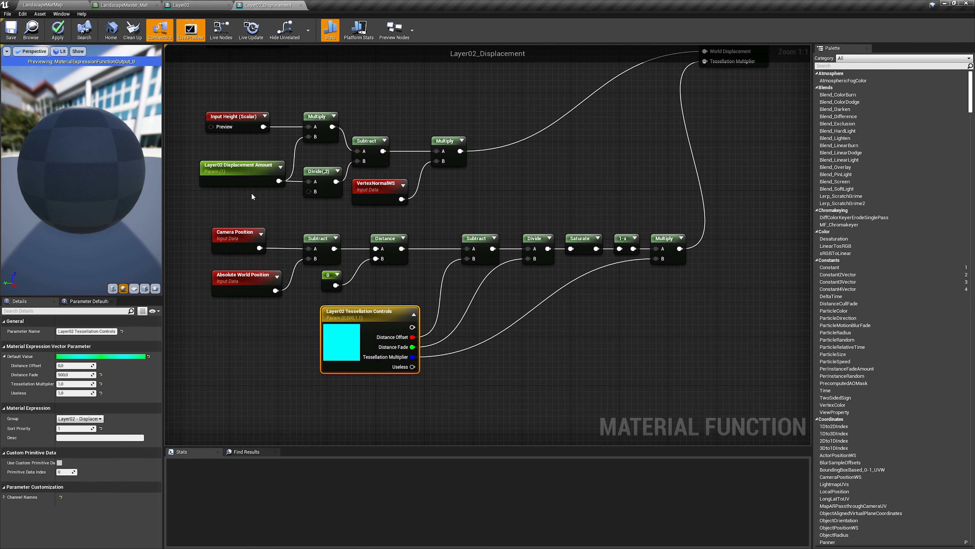
Step: Apply the Layer02_Displacement changes and close its editor
right_drag(518, 288, 512, 297)
scroll(473, 325, down, 3)
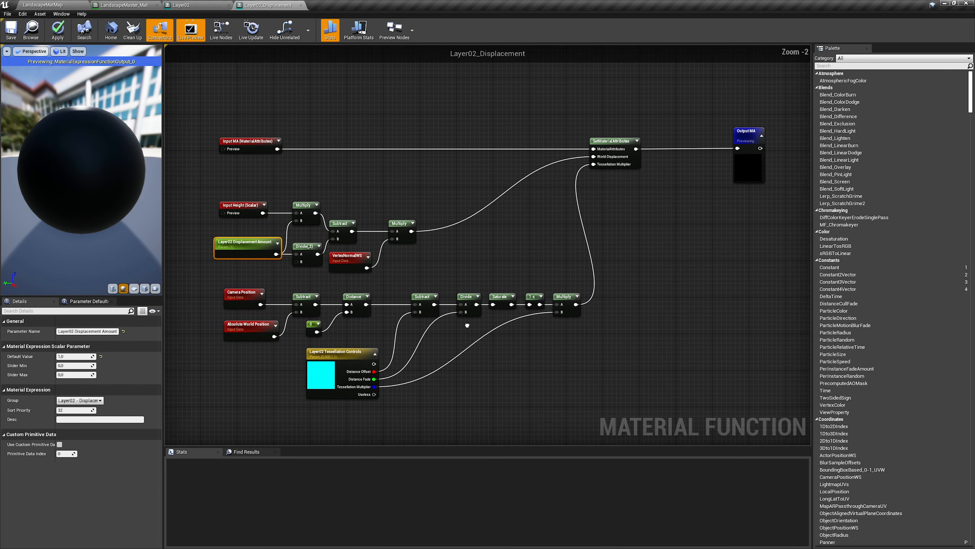
right_drag(470, 326, 426, 347)
click(58, 30)
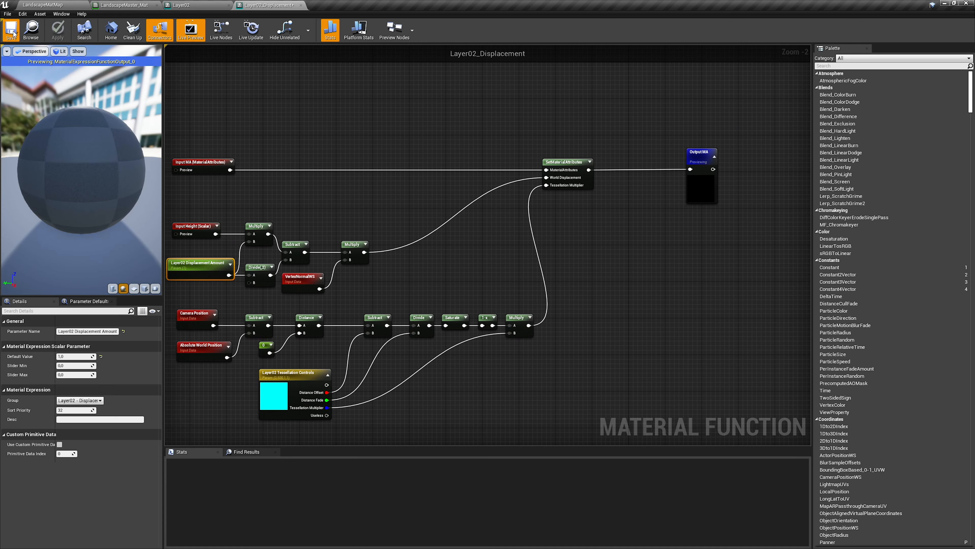
click(301, 6)
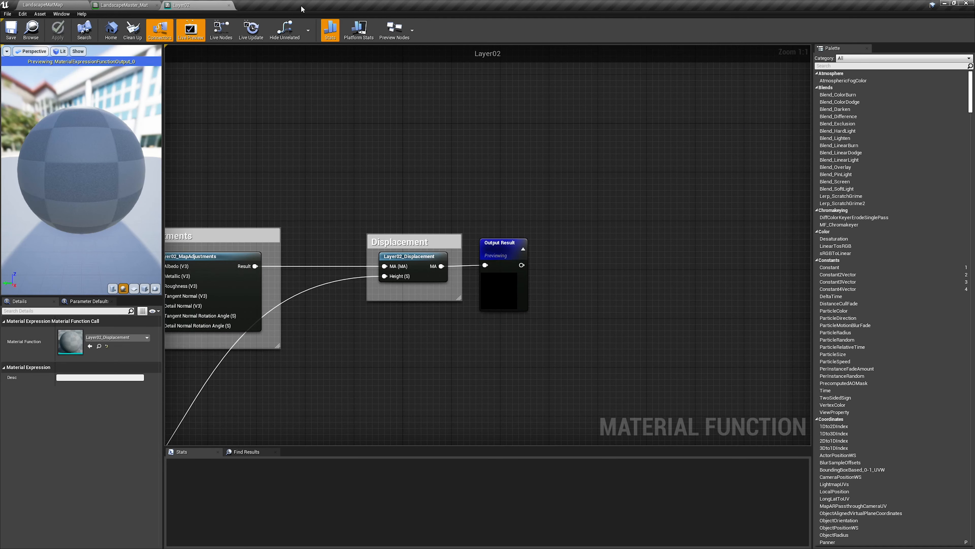
Step: Look over the Layer02 graph from displacement back to tiling and close the Layer02 editor
scroll(242, 168, down, 2)
right_drag(242, 168, 568, 153)
right_drag(327, 204, 422, 191)
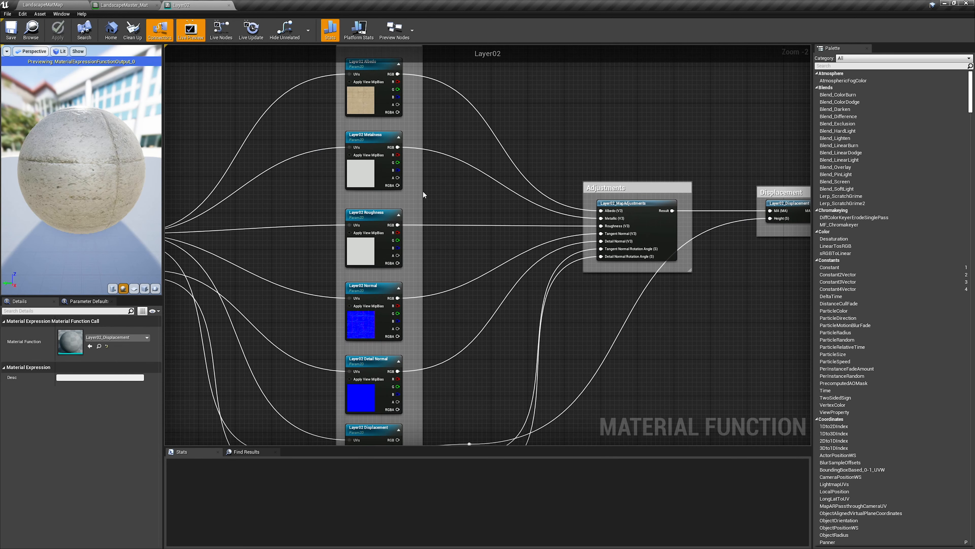
scroll(281, 199, down, 1)
right_drag(281, 199, 389, 150)
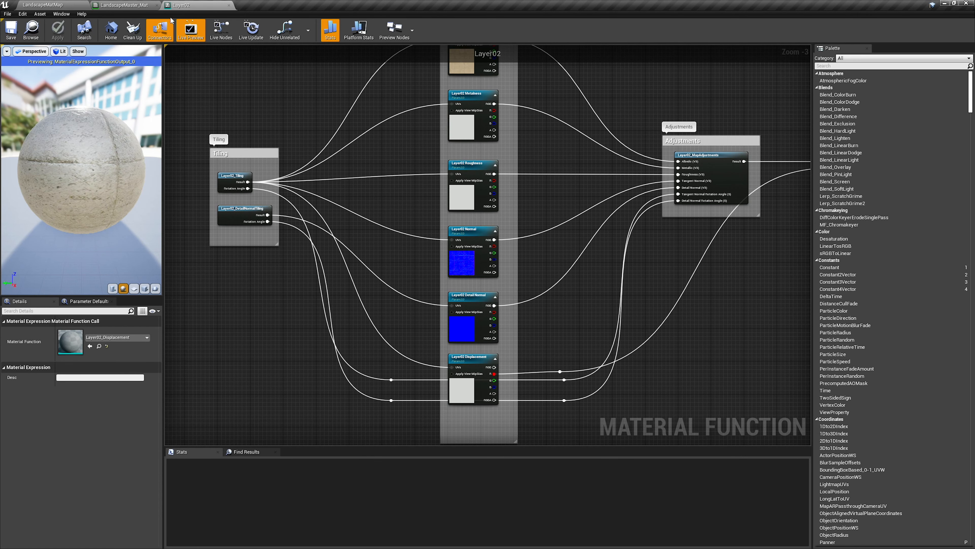
click(229, 6)
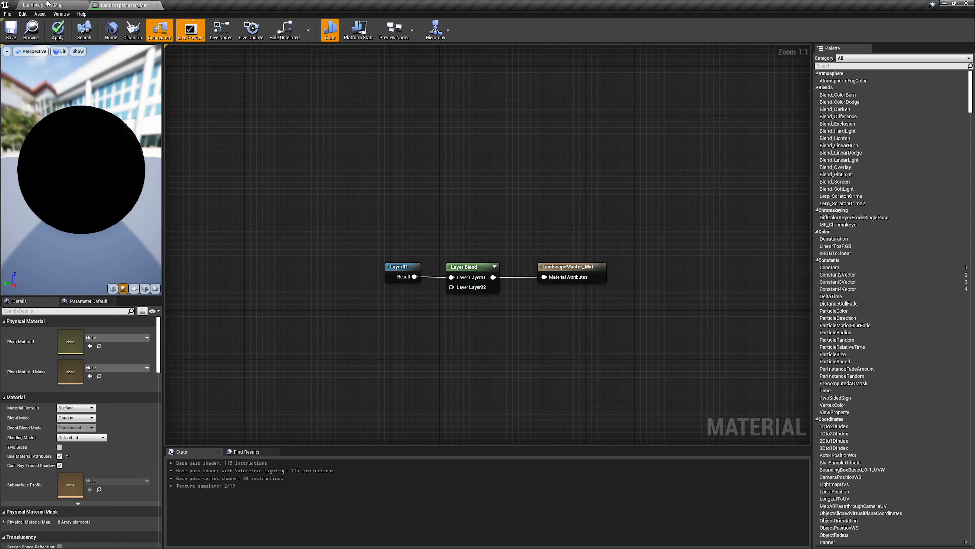
Step: Add the Layer02 function from the content browser to LandscapeMaster_Mat and connect its result to the Layer Blend's Layer02 input
click(47, 5)
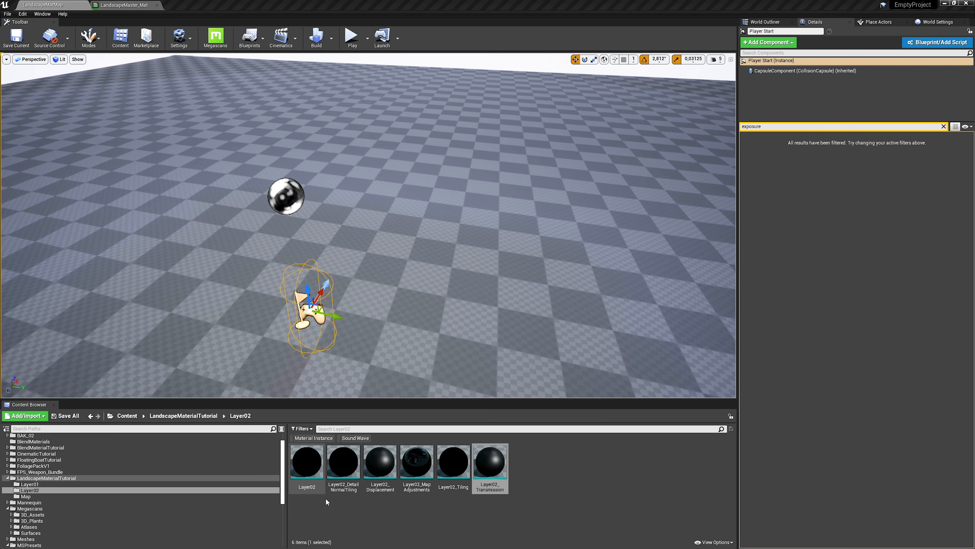
click(323, 520)
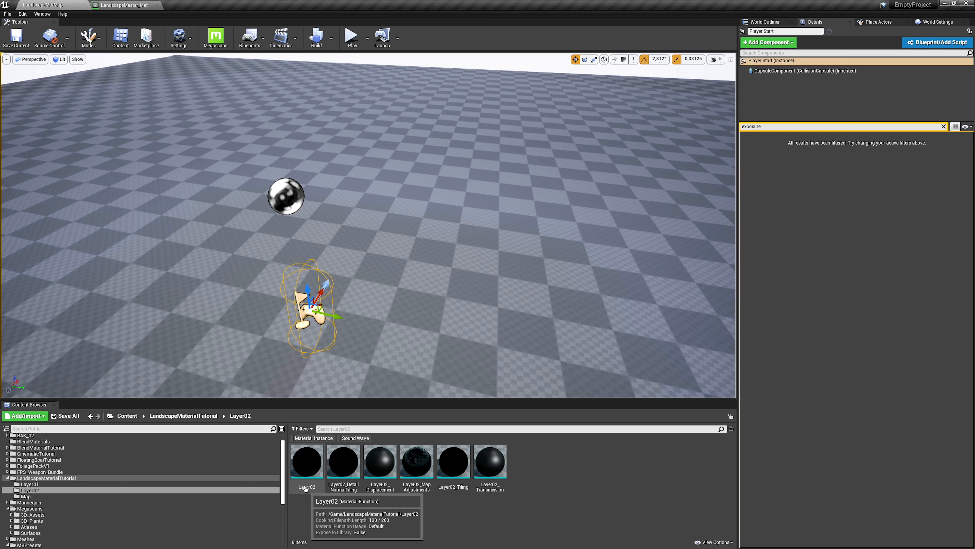
drag(306, 487, 457, 289)
right_drag(450, 306, 372, 323)
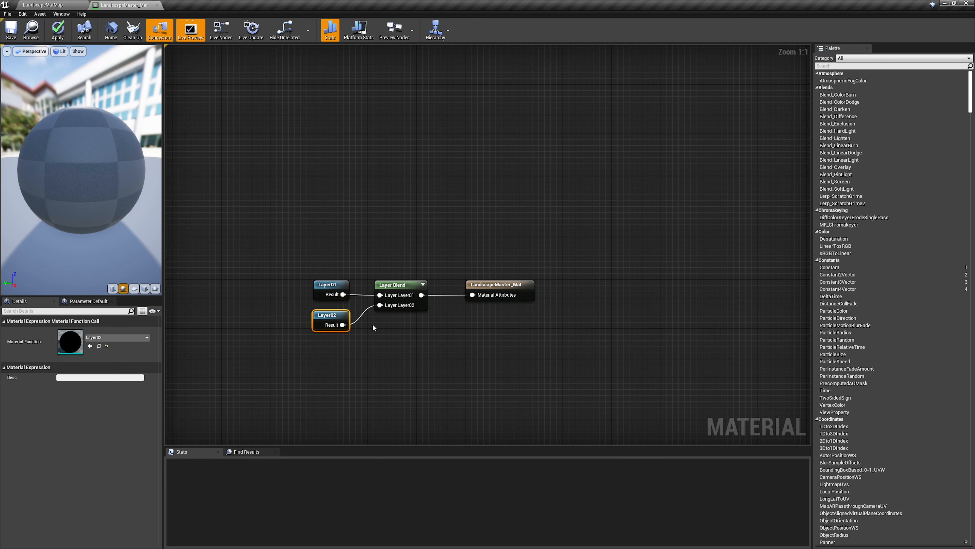
click(390, 336)
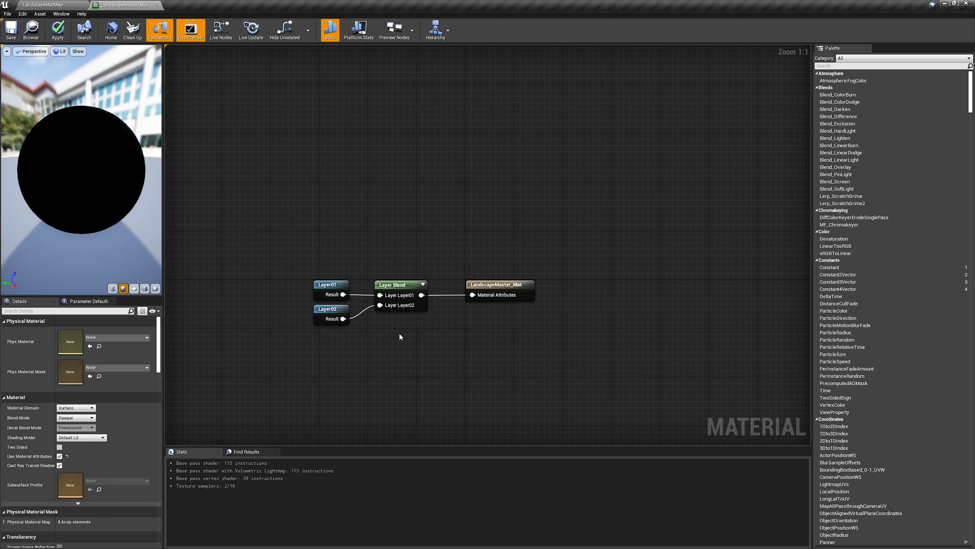
Step: Add two more layer elements to the Layer Blend node
click(407, 286)
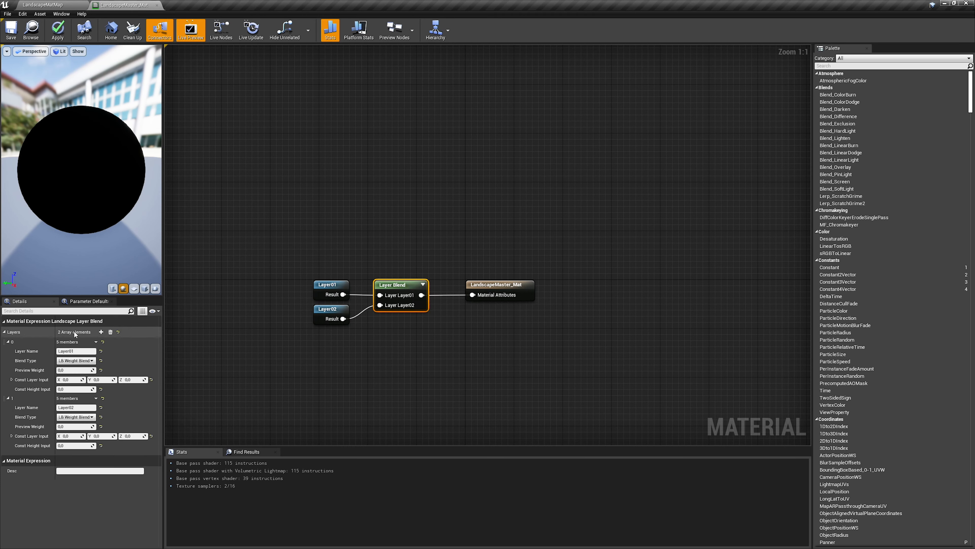
click(101, 332)
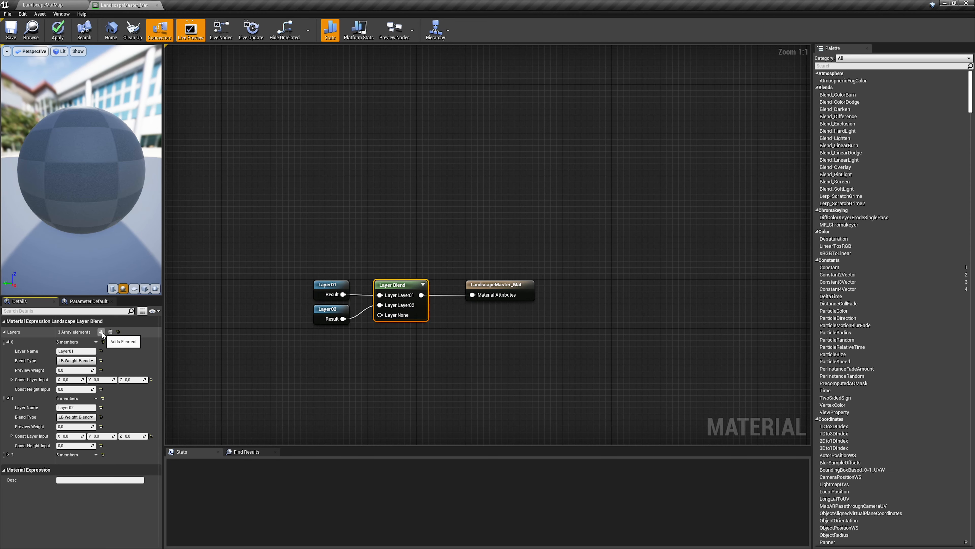
click(101, 332)
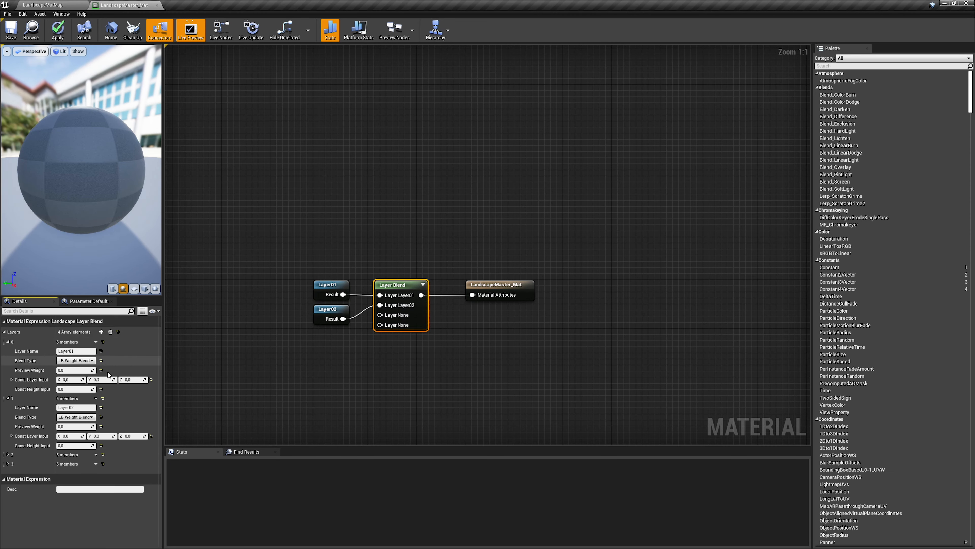
click(94, 456)
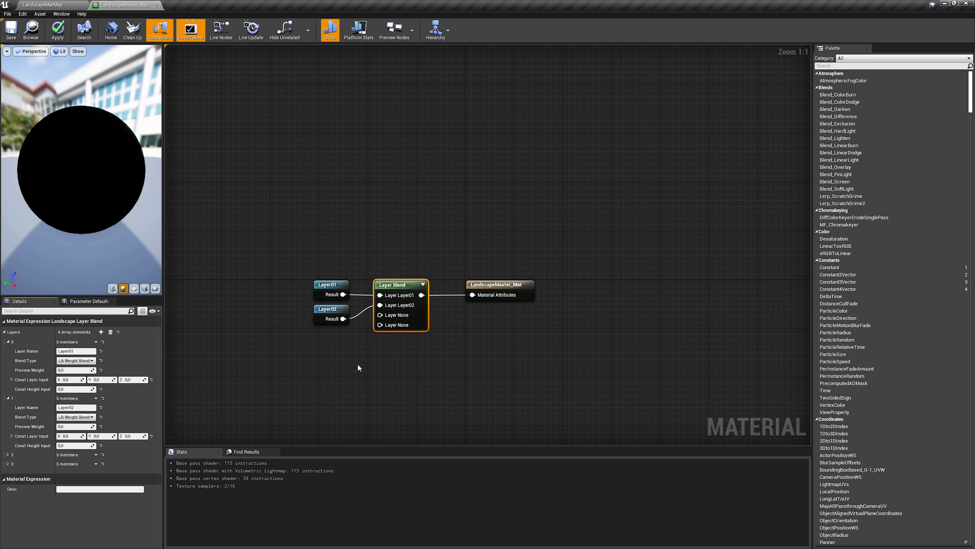
Step: View the Layer02 folder in the level editor's content browser and return to the LandscapeMaster_Mat graph
click(43, 5)
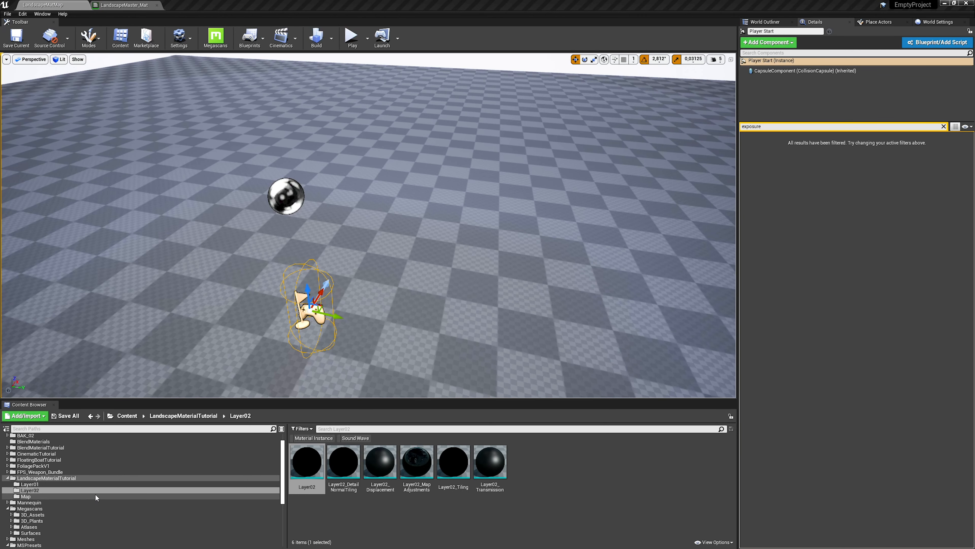
click(38, 491)
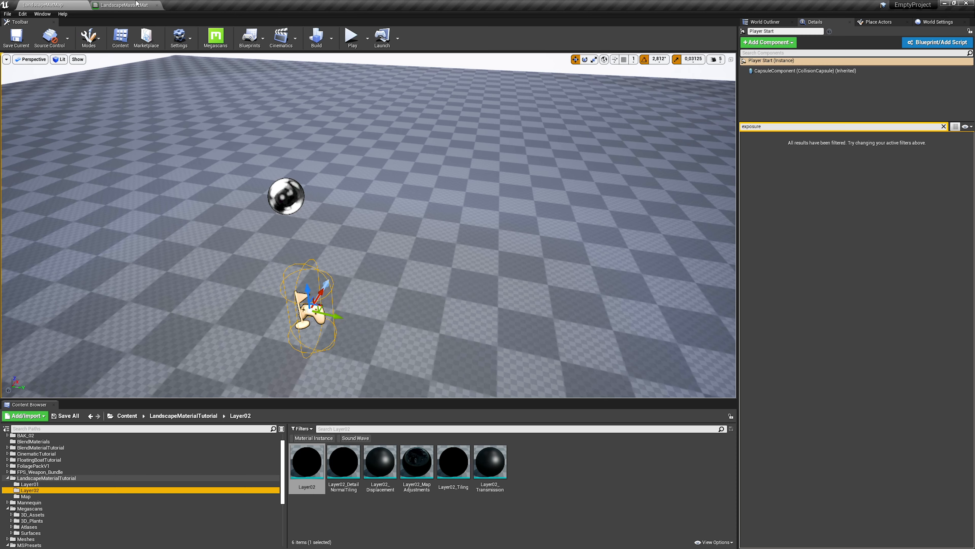
click(124, 4)
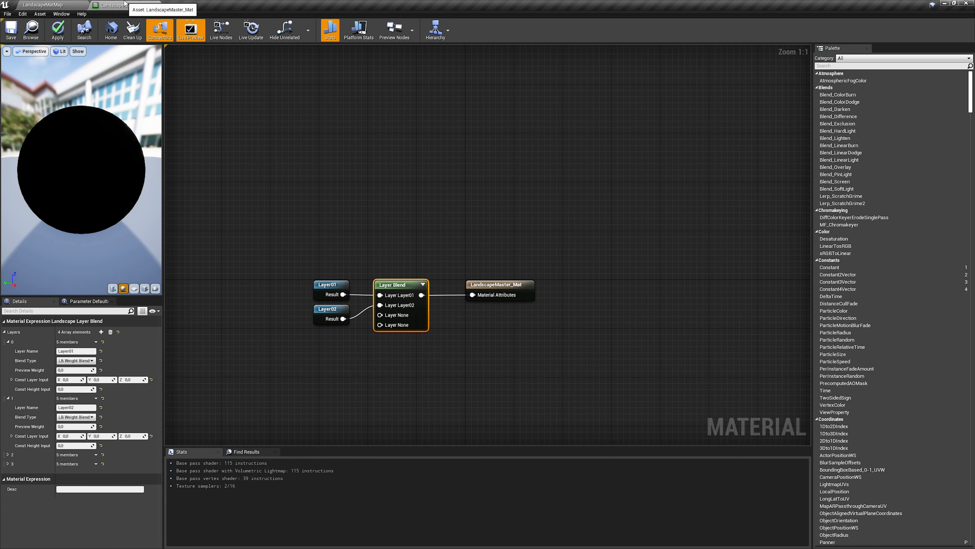
Step: Delete the two unnamed layer elements from the Layer Blend node
click(96, 454)
click(109, 469)
click(96, 454)
click(105, 470)
right_drag(373, 348, 367, 368)
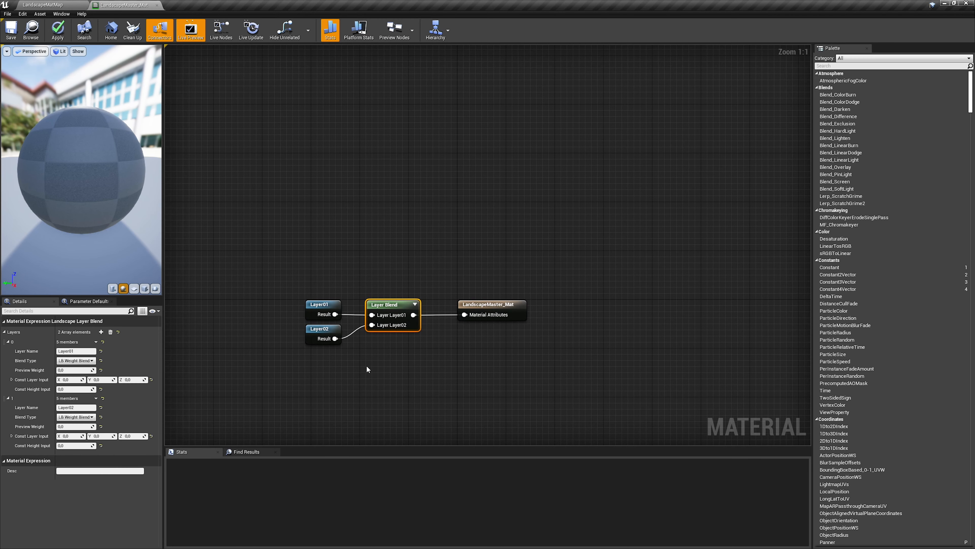
Step: Apply the changes to LandscapeMaster_Mat and save the material
click(364, 265)
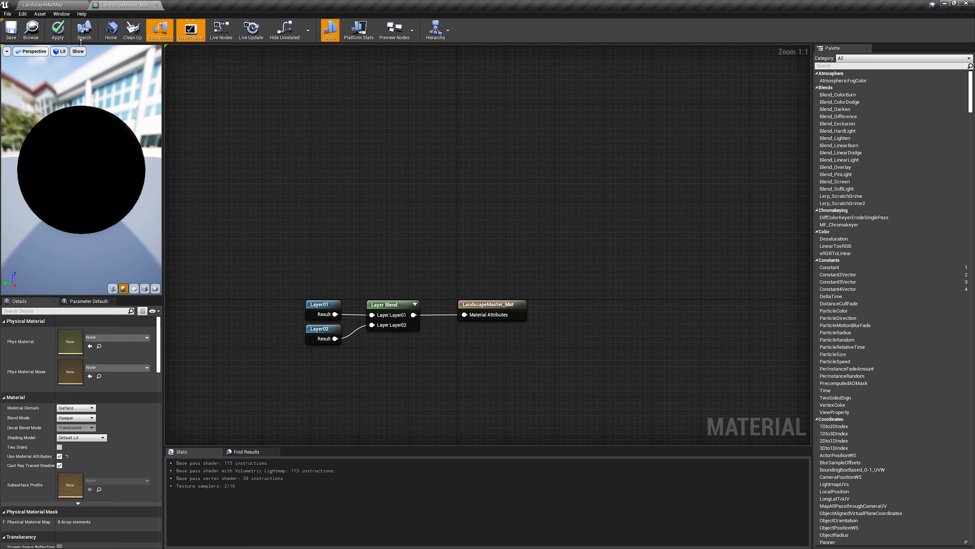
click(44, 37)
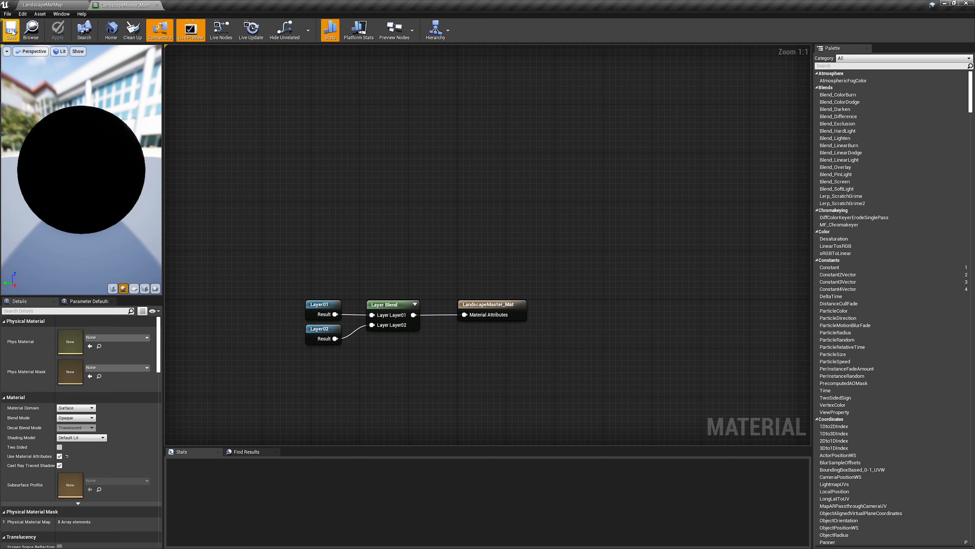
click(13, 33)
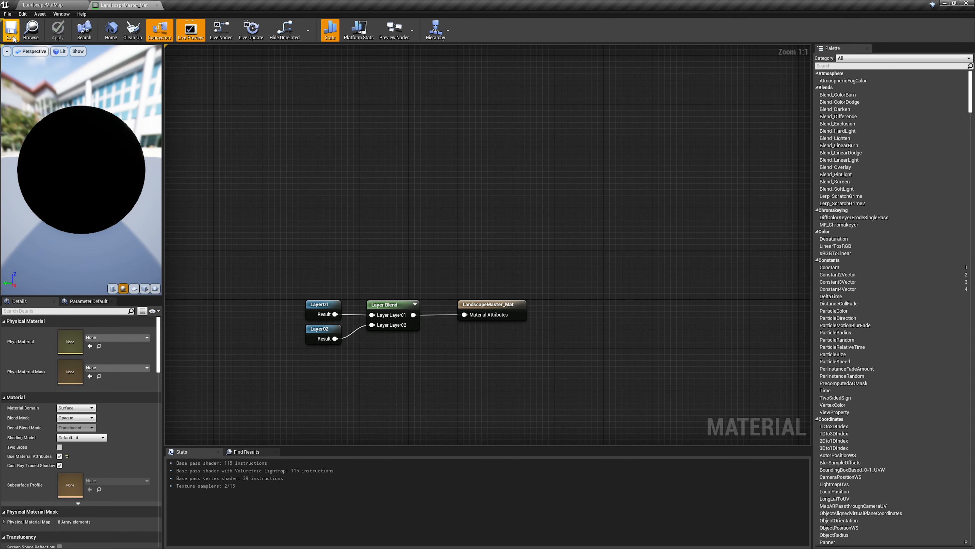
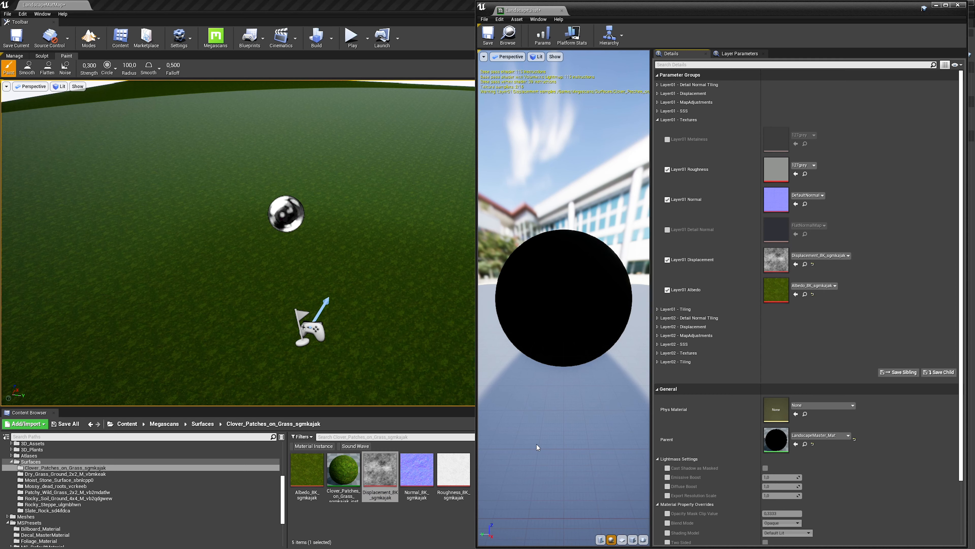
Step: Assign Normal_BK_sgmkajak to Layer01 Normal and Roughness_BK_sgmkajak to Layer01 Roughness in the landscape material instance
click(426, 470)
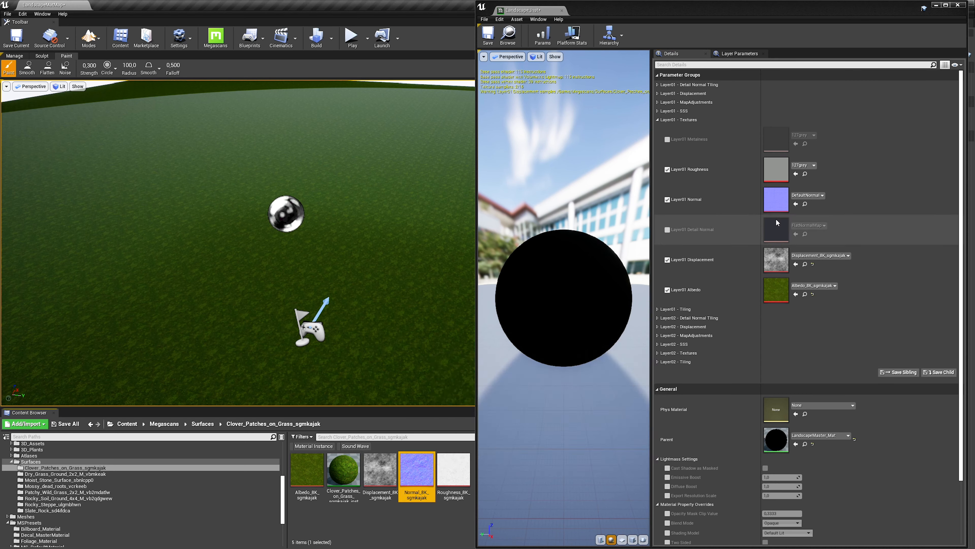
click(796, 204)
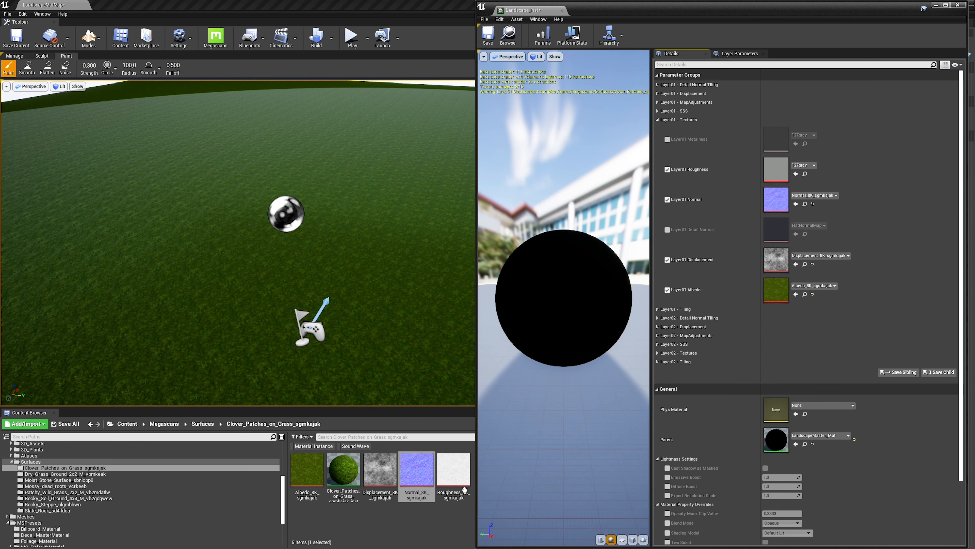
click(454, 470)
click(796, 173)
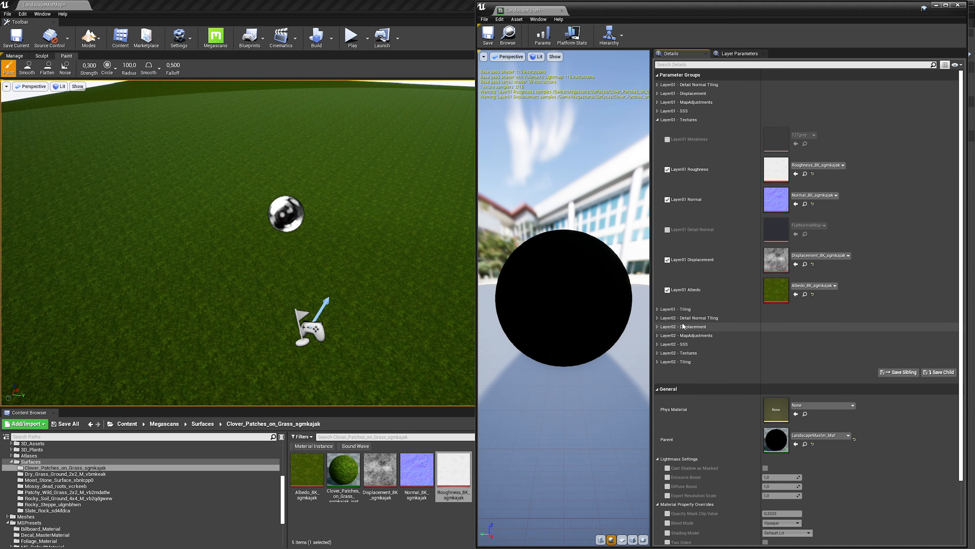
Step: Enable the Layer02 Roughness, Normal, Displacement and Albedo texture overrides in the landscape material instance
click(658, 352)
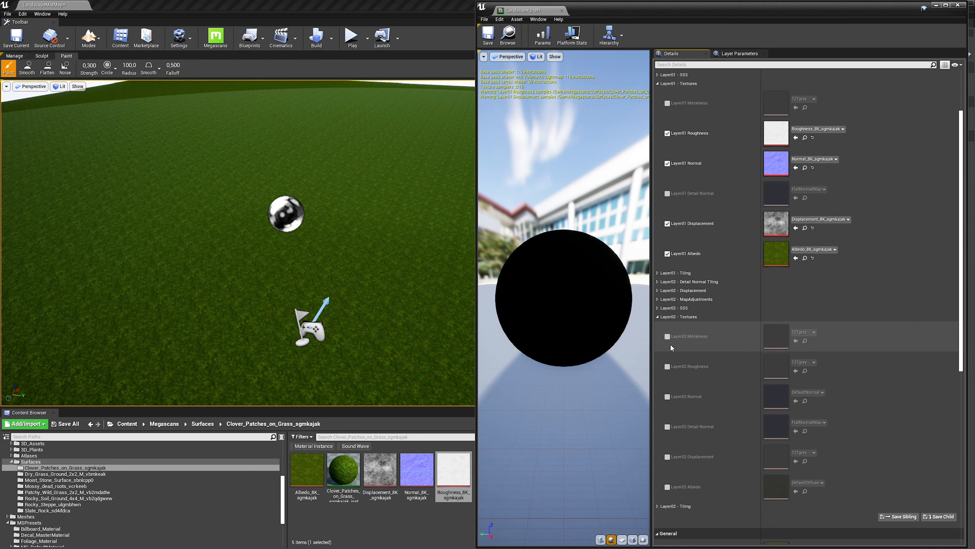
scroll(669, 343, down, 3)
click(667, 305)
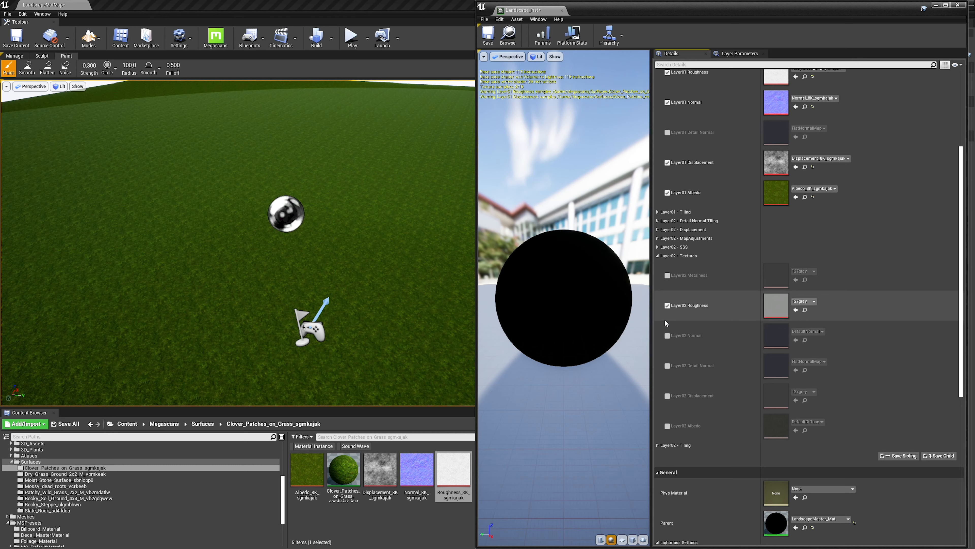
click(668, 336)
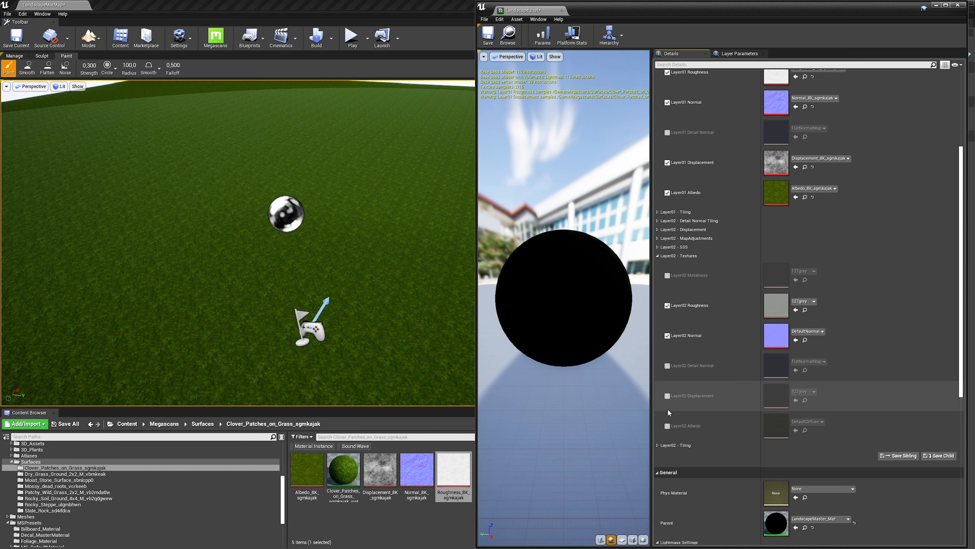
click(667, 396)
click(667, 426)
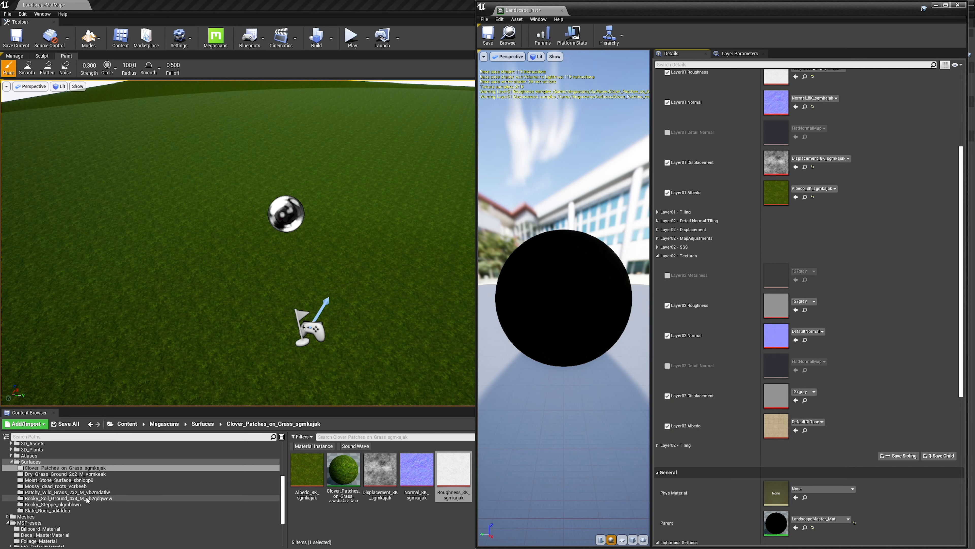
Step: Assign Albedo_8K_ulgmbhwn and Displacement_8K_ulgmbhwn from the Rocky_Steppe_ulgmbhwn folder to Layer02 Albedo and Layer02 Displacement
click(69, 499)
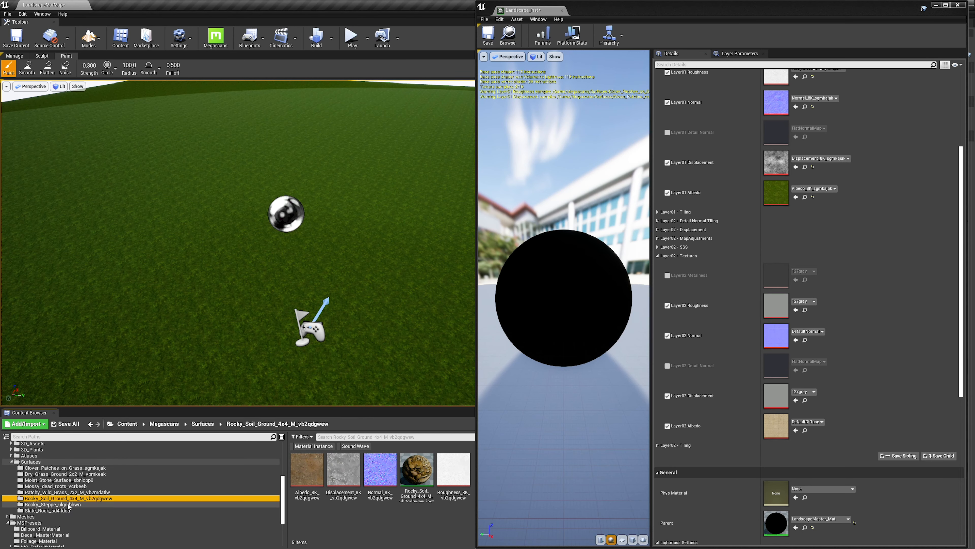
click(68, 505)
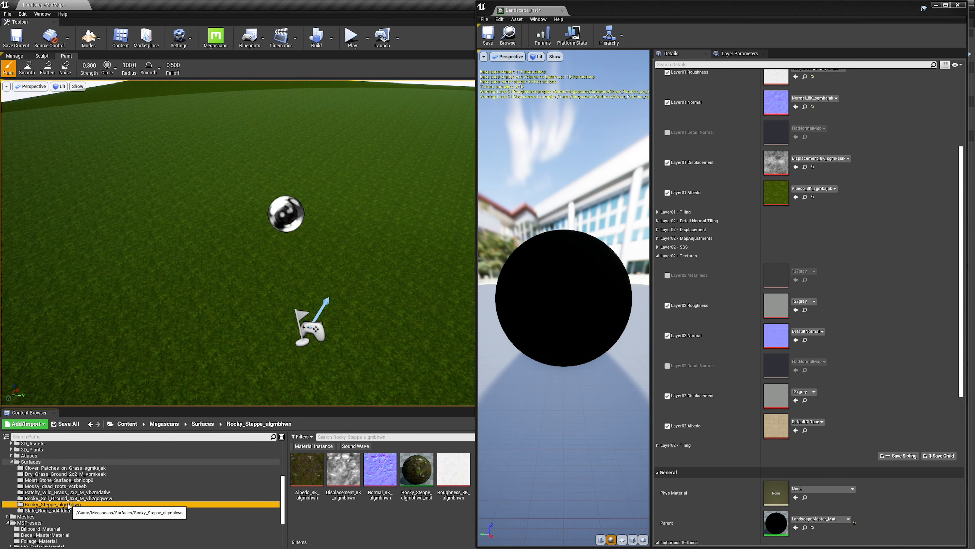
click(310, 489)
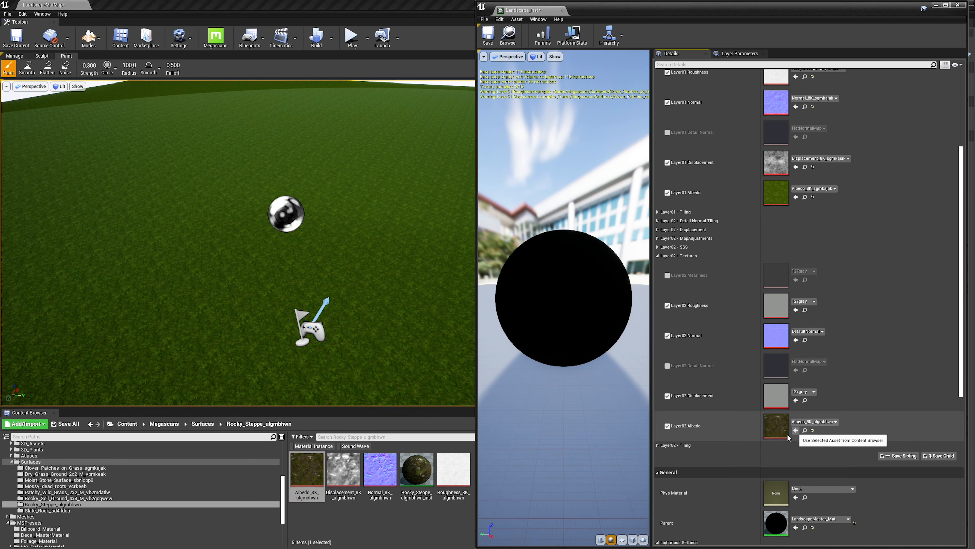
click(344, 471)
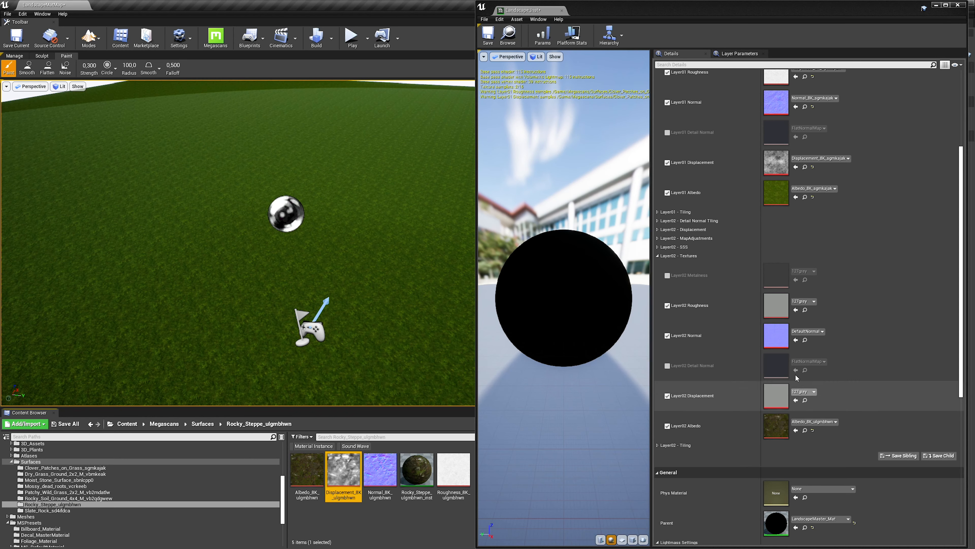
click(796, 400)
Step: Assign Normal_8K_ulgmbhwn to Layer02 Normal and Roughness_8K_ulgmbhwn to Layer02 Roughness, and save the material instance
click(380, 470)
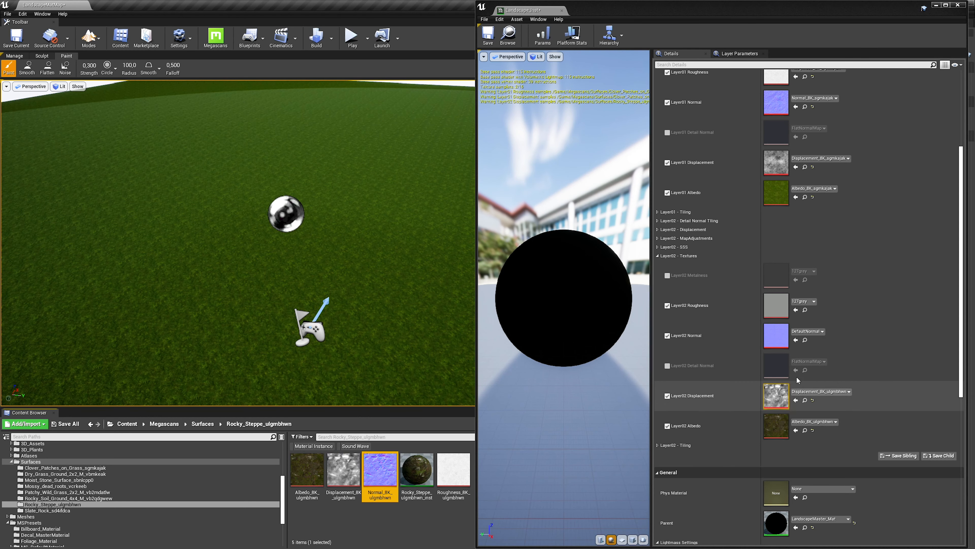
click(796, 340)
click(453, 470)
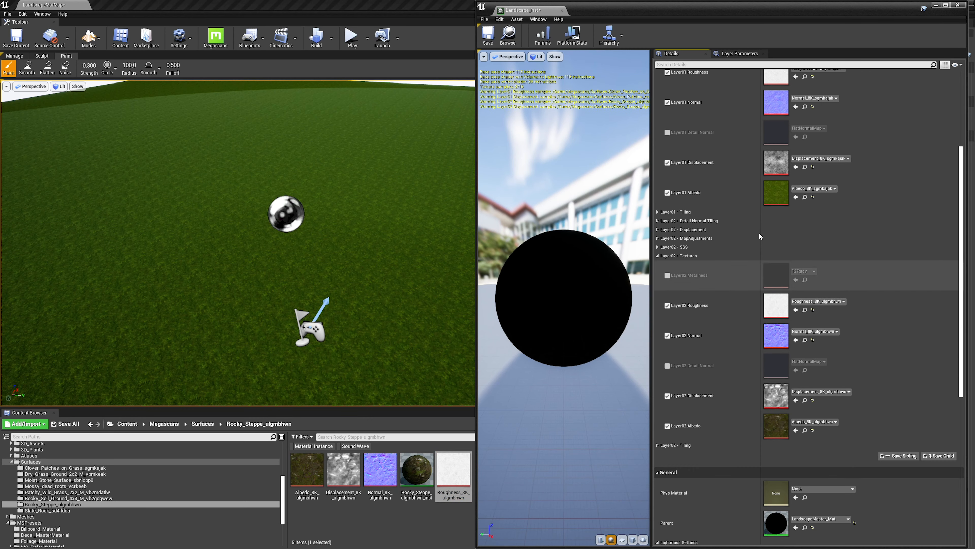
click(495, 40)
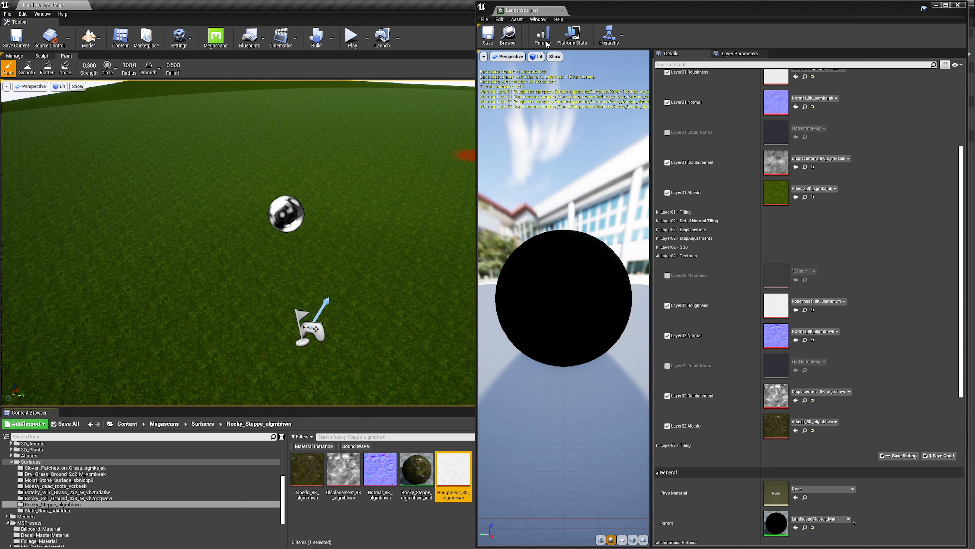
Step: Widen the visible level viewport, switch to Select mode and delete the reflective sphere actor above the landscape
right_drag(277, 109, 463, 185)
drag(476, 186, 601, 179)
mouse_move(477, 221)
right_down()
mouse_move(427, 233)
mouse_move(458, 223)
right_up()
key(s)
key(w)
key(d)
click(96, 41)
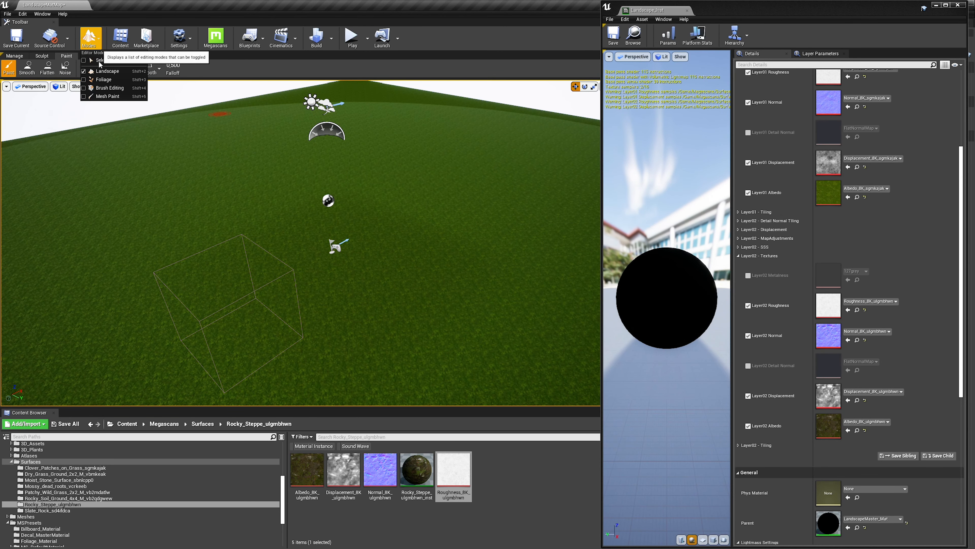
click(106, 63)
click(328, 184)
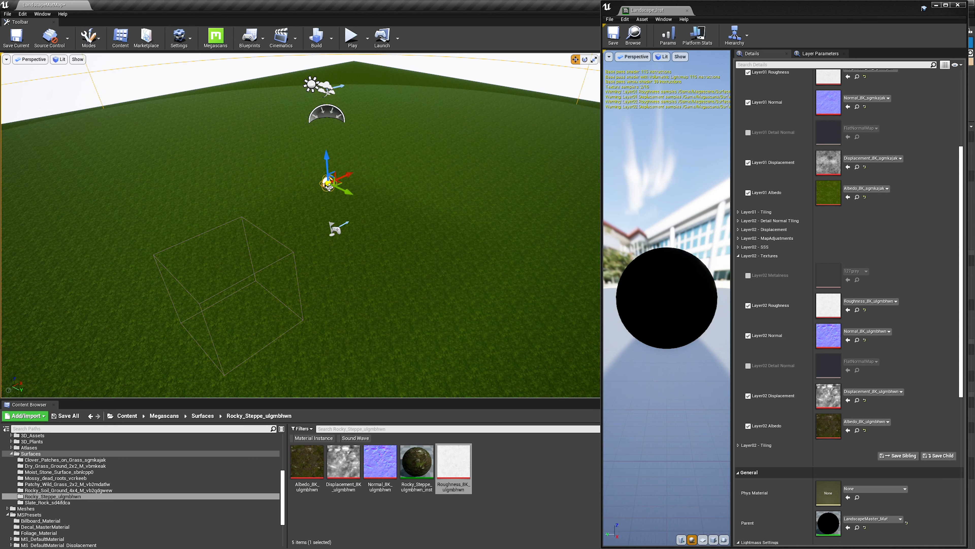
key(Delete)
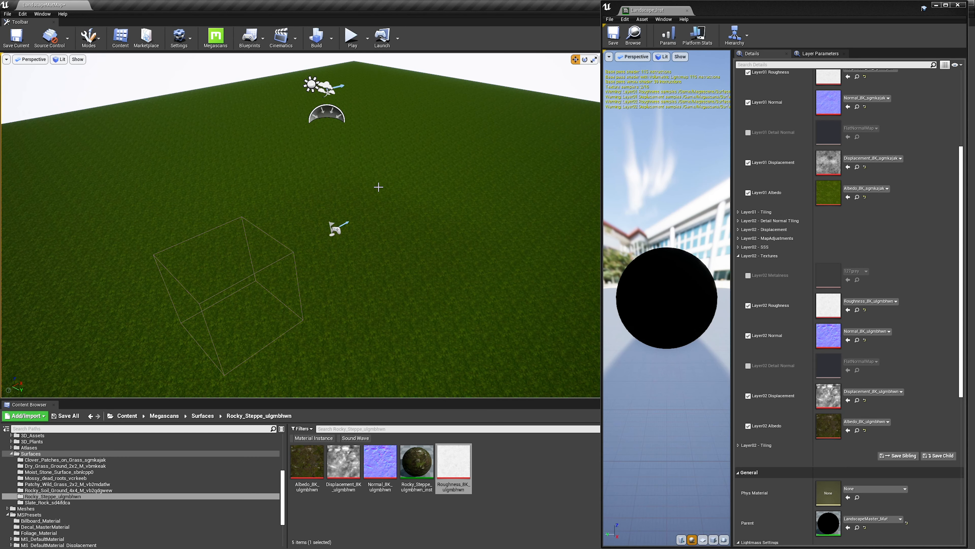
Step: Examine the grass texture on the landscape up close and in a short play test beside the character
right_drag(380, 187, 98, 224)
key(a)
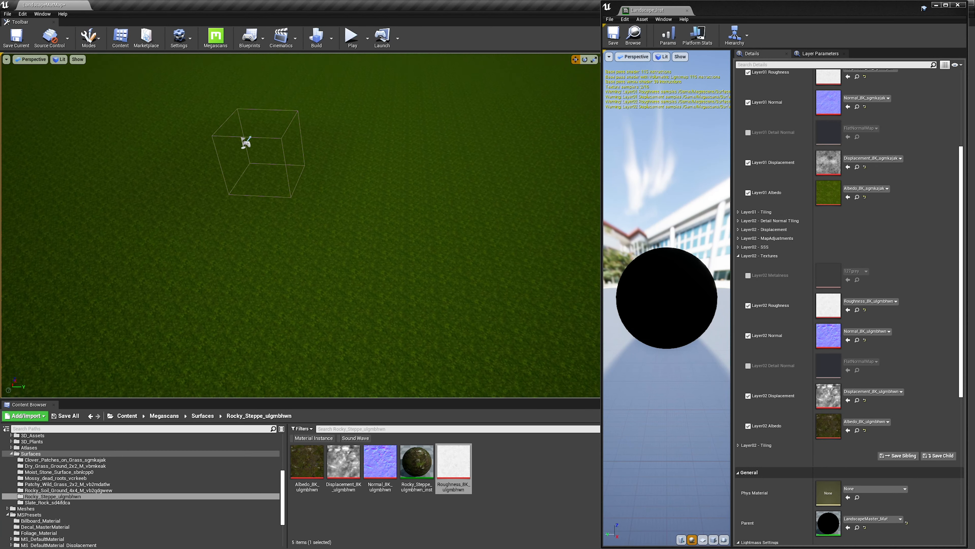
key(s)
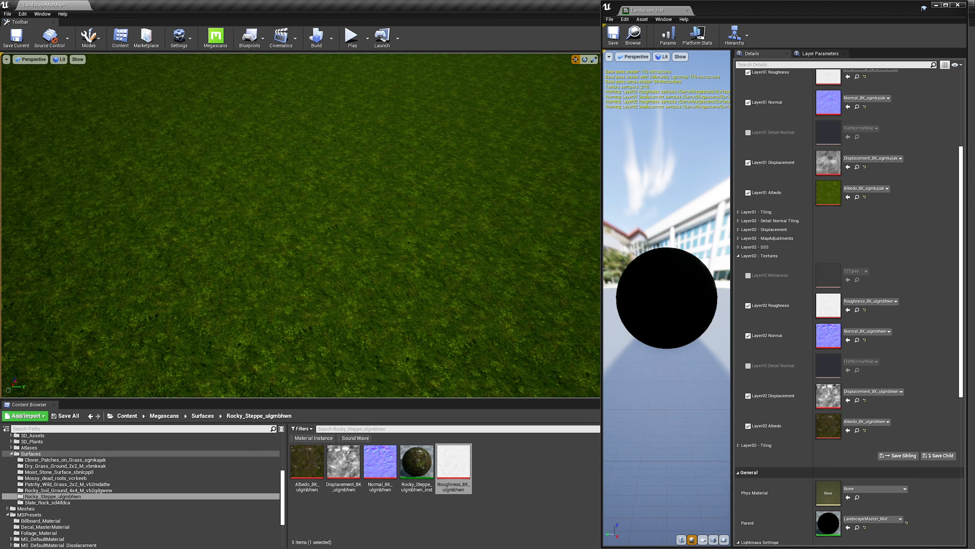
key(w)
right_drag(98, 224, 153, 198)
key(w)
right_drag(346, 190, 374, 186)
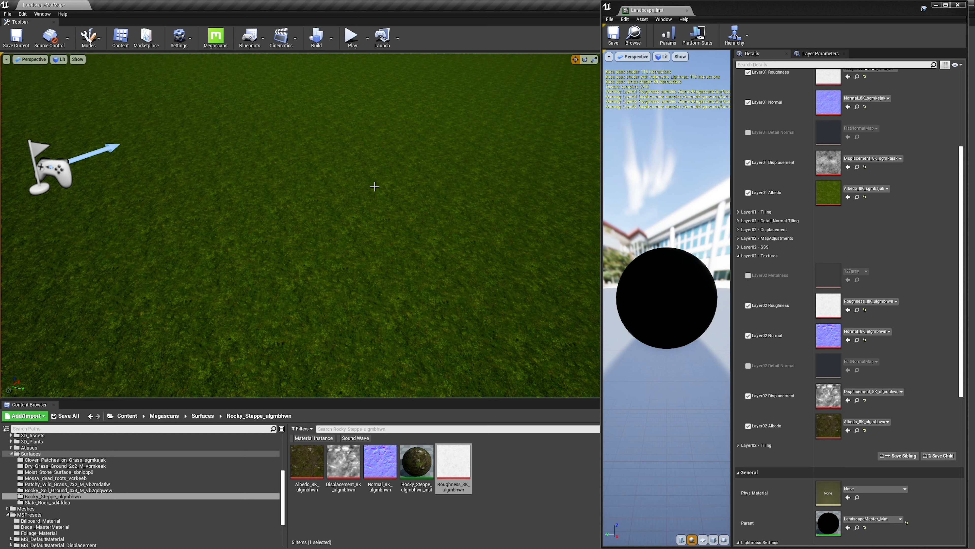
click(351, 37)
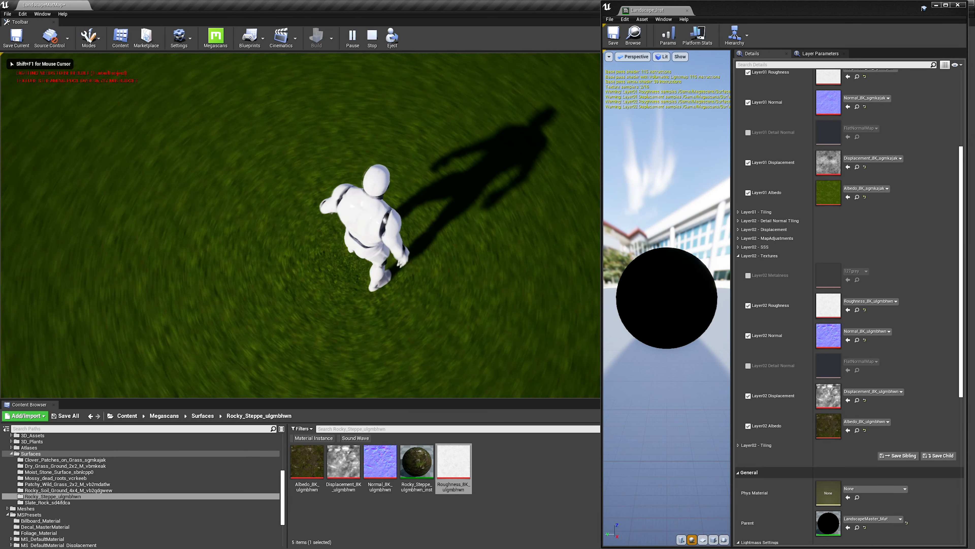
key(Escape)
right_drag(445, 271, 372, 283)
key(d)
Step: Enable the Layer01 Tiling/Offset override in the material instance and set Tiling X and Tiling Y to 0,2
drag(960, 230, 954, 134)
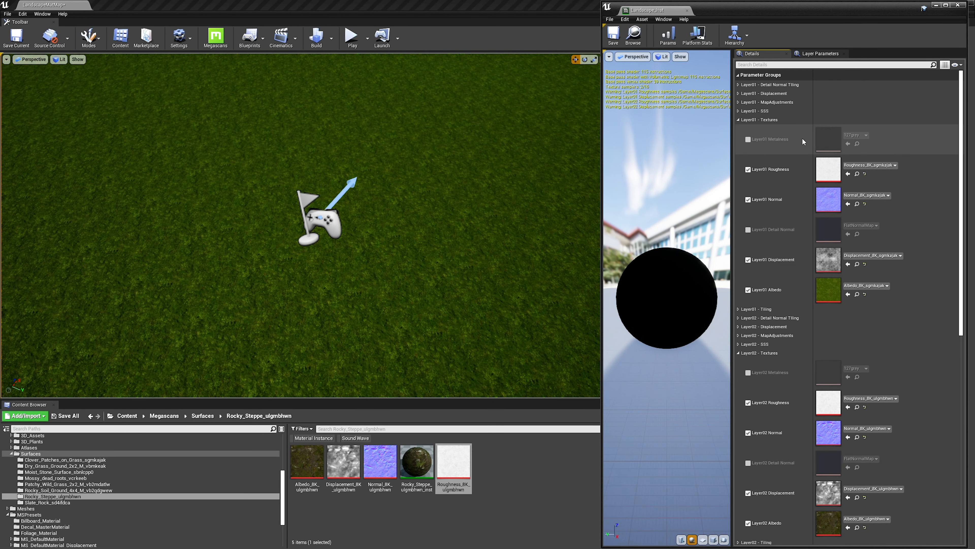
click(737, 309)
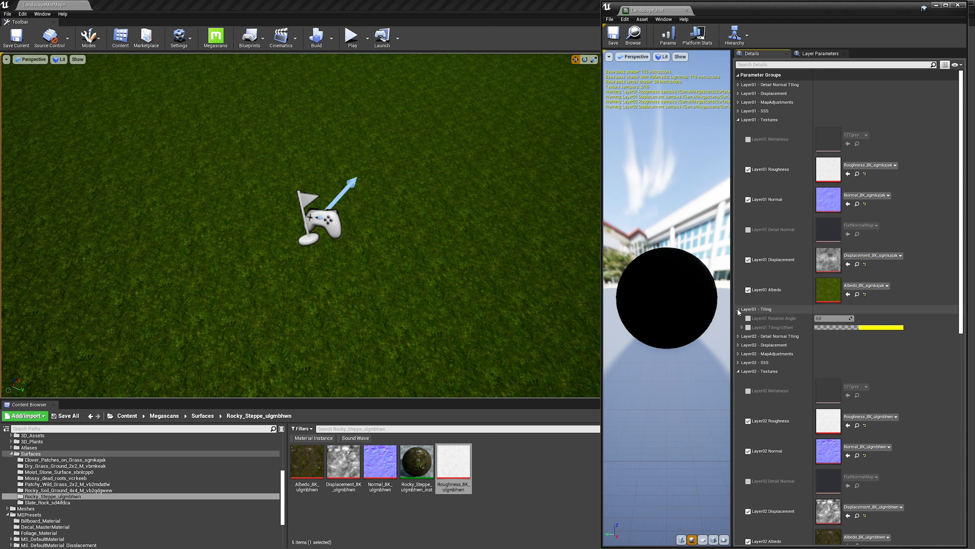
click(743, 327)
click(748, 327)
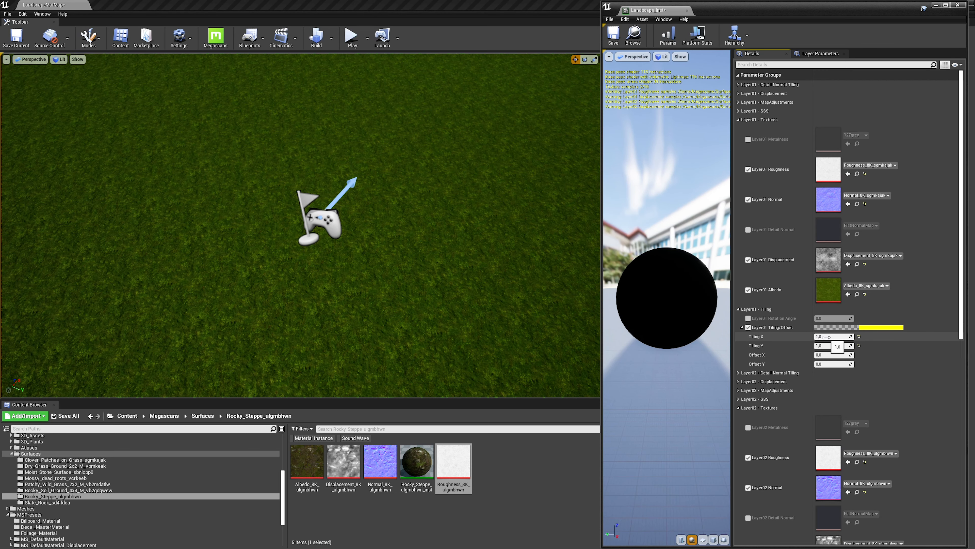
click(828, 346)
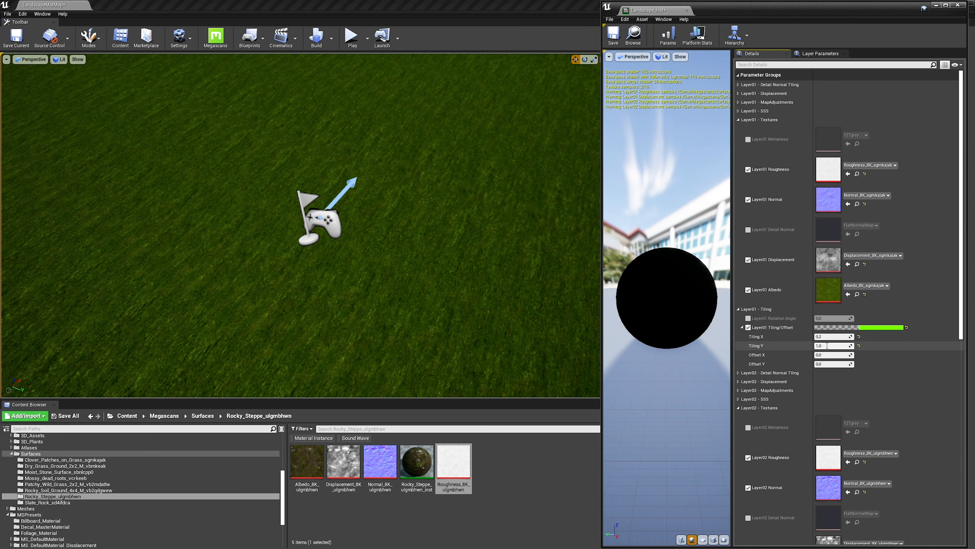
text(0,2)
key(Return)
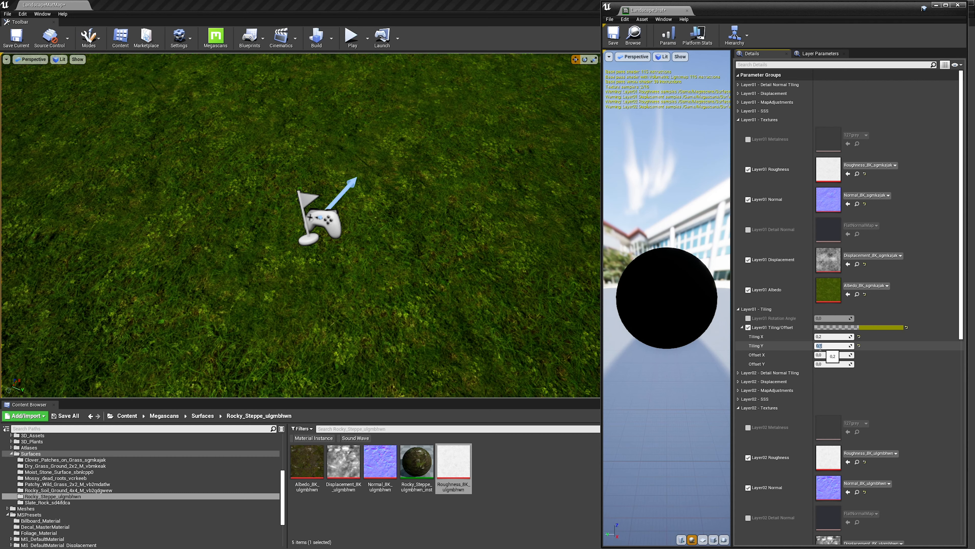
Step: Play the level to check the grass texture scale against the character, and stop the play session
click(352, 39)
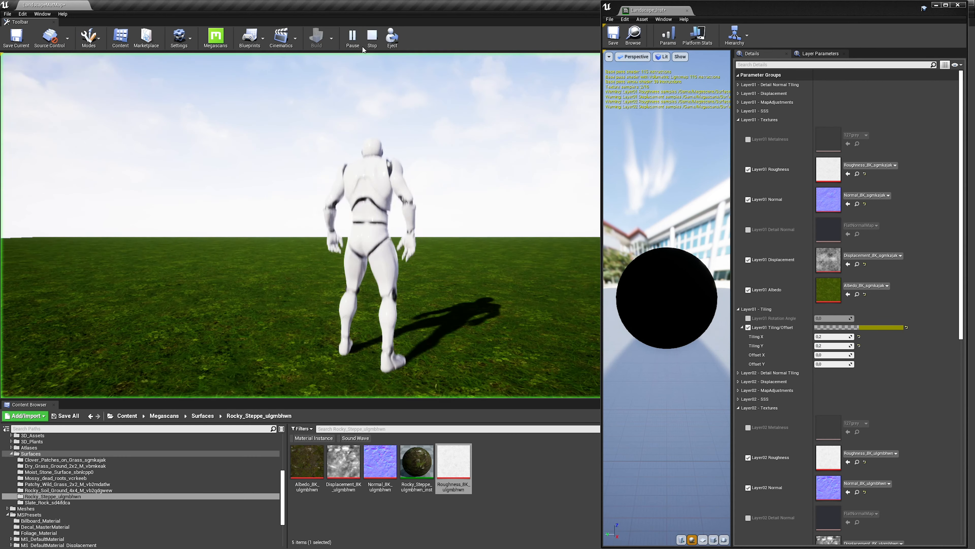
click(363, 77)
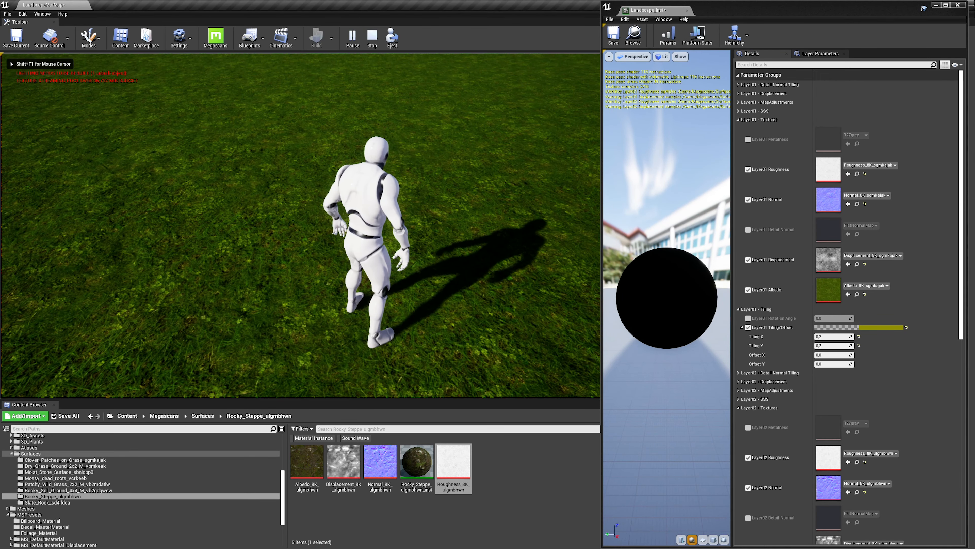
key(Escape)
Step: Set the Layer01 Tiling X and Tiling Y values to 0,3
click(826, 335)
text(0,3)
click(826, 345)
text(0)
key(Return)
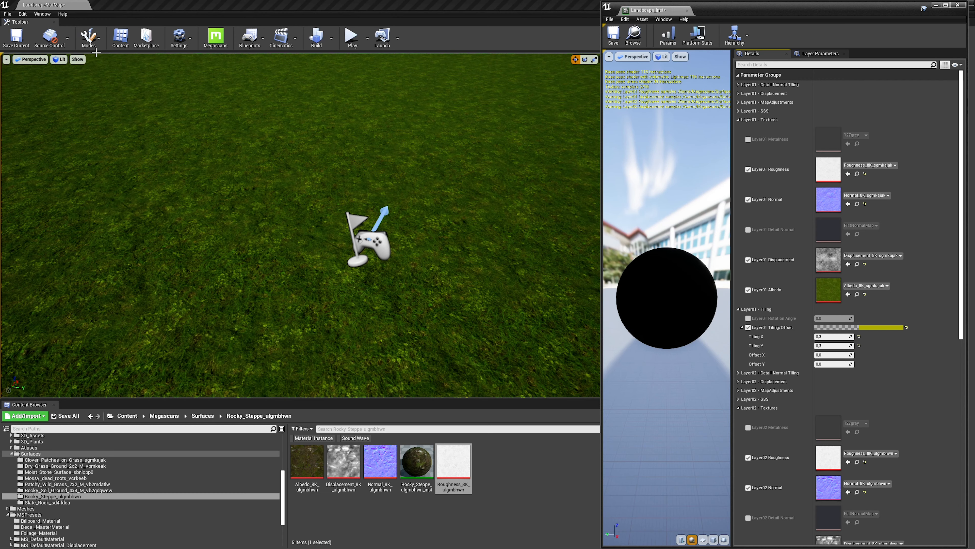
Step: Switch to Landscape mode, move the material instance window clear of the paint settings and choose Layer02 as the target layer
click(92, 41)
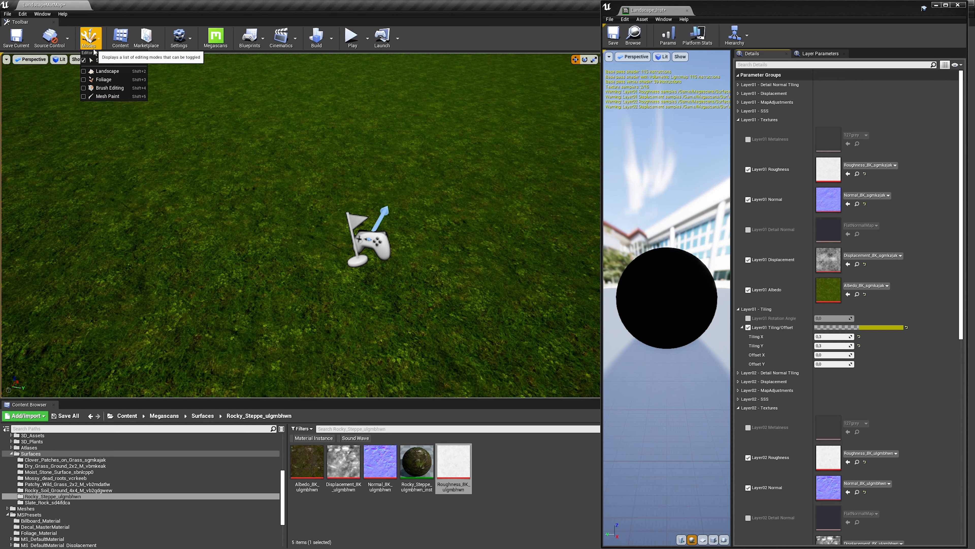
click(109, 73)
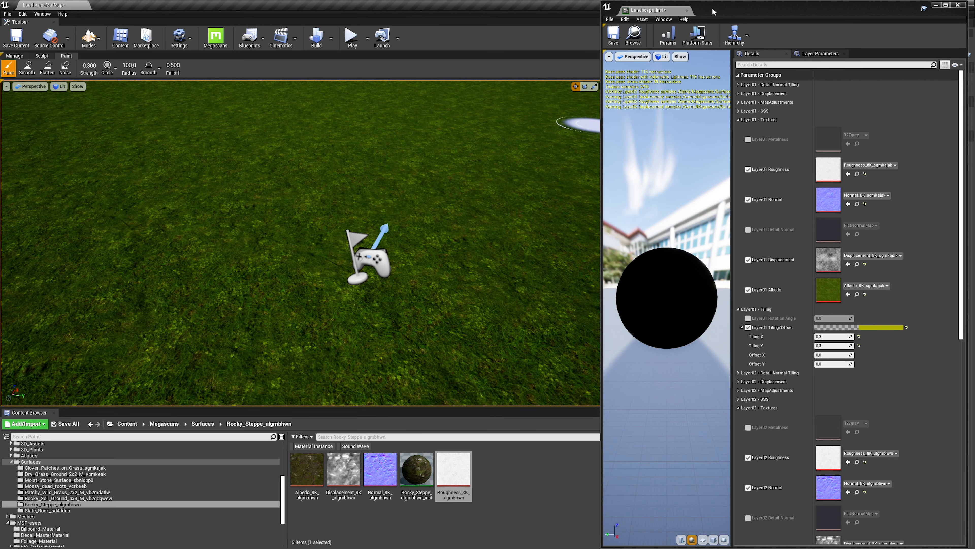
mouse_move(698, 3)
mouse_down()
mouse_move(708, 73)
mouse_move(533, 229)
mouse_move(591, 408)
mouse_move(649, 422)
mouse_up()
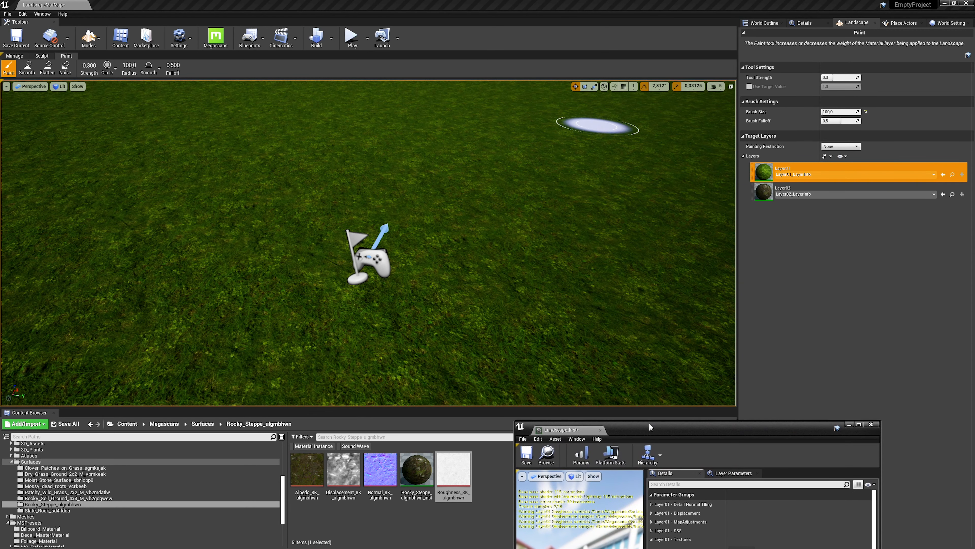
click(786, 187)
Step: Paint a first Layer02 patch on the grass near the player start and view it up close
mouse_move(537, 281)
right_down()
mouse_move(487, 281)
mouse_move(499, 265)
mouse_move(514, 265)
mouse_move(534, 282)
right_up()
key(s)
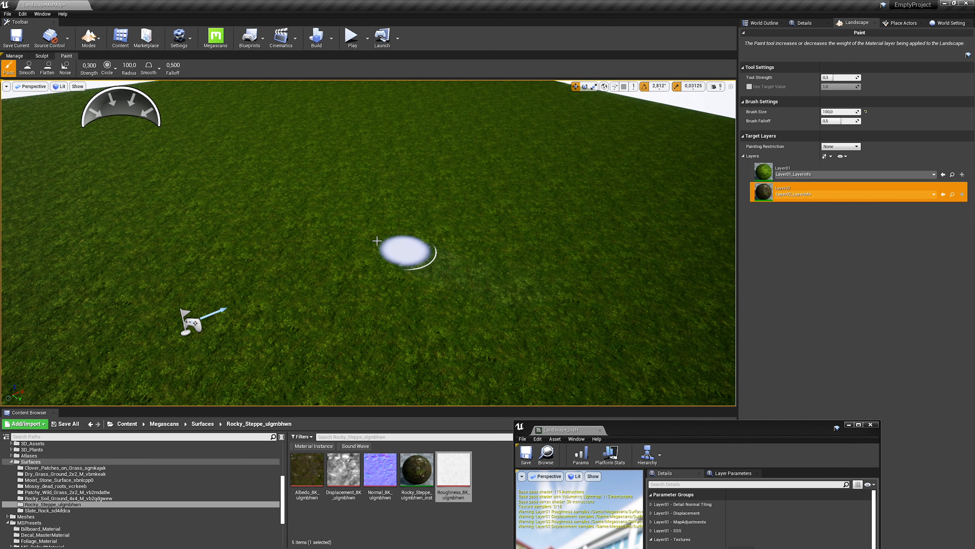
click(380, 228)
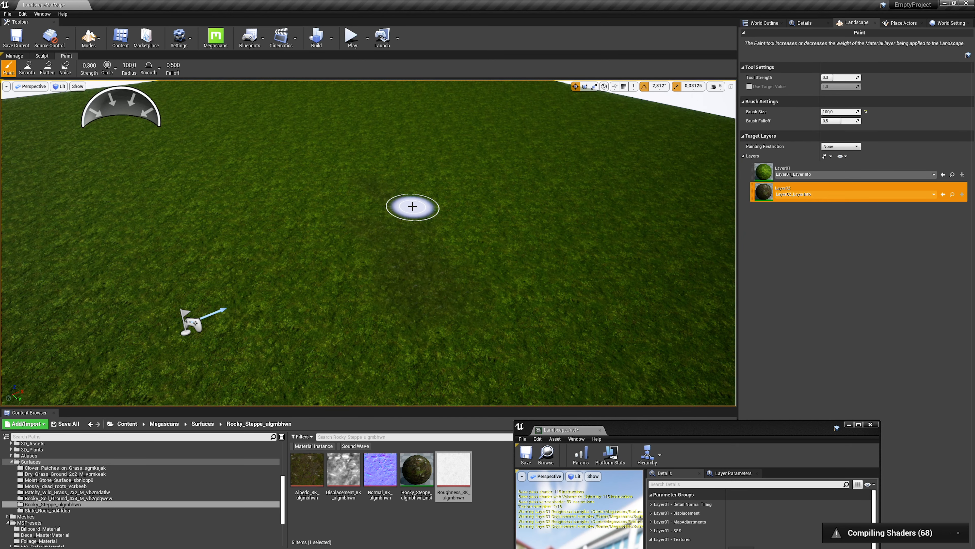
mouse_move(427, 216)
right_down()
mouse_move(427, 165)
mouse_move(430, 227)
mouse_move(427, 217)
right_up()
key(w)
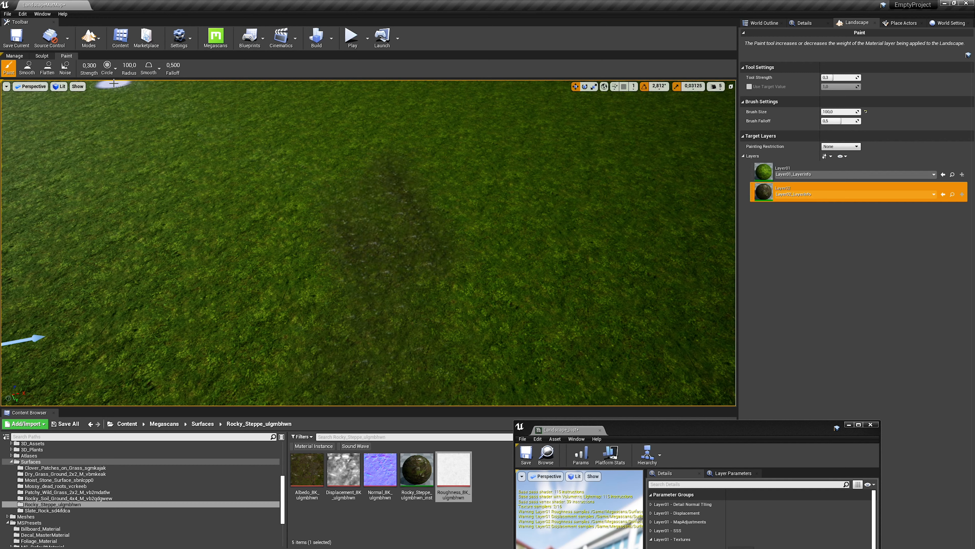
Step: Set the brush radius to 200 and strength to 0,5, and paint two broad Layer02 patches across the grass
text(20)
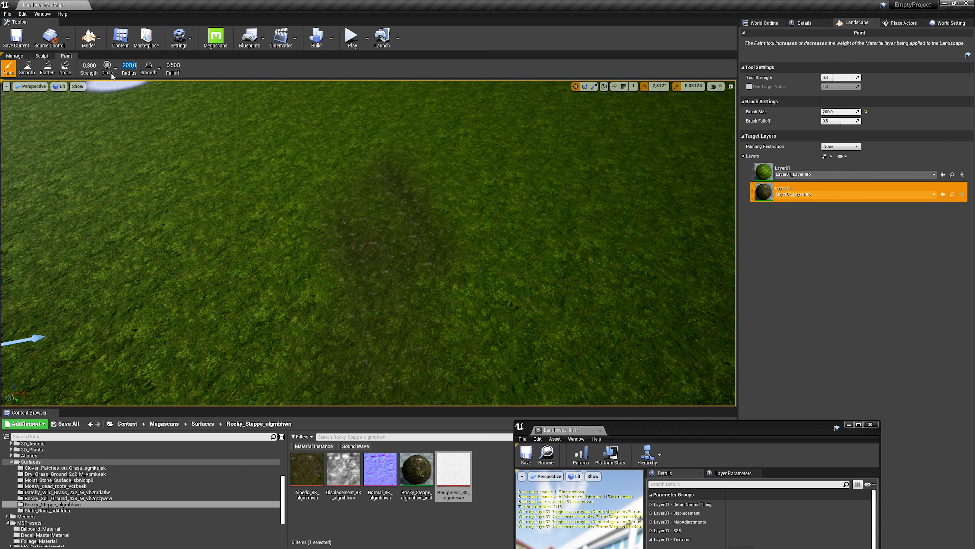
mouse_move(376, 211)
mouse_down()
mouse_move(410, 277)
mouse_move(374, 327)
mouse_move(388, 365)
mouse_up()
mouse_move(409, 151)
mouse_down()
mouse_move(446, 219)
mouse_move(411, 170)
mouse_up()
key(s)
right_drag(411, 170, 355, 198)
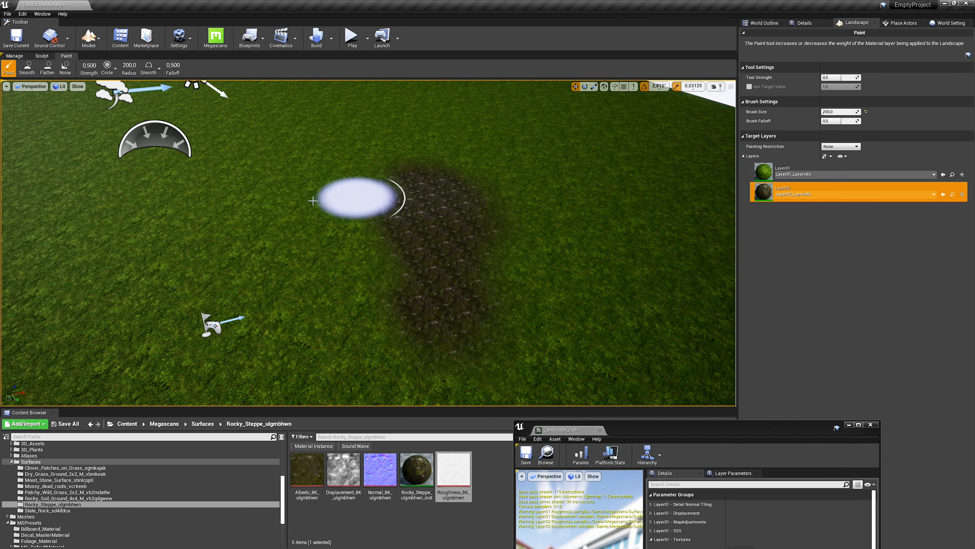
mouse_move(246, 196)
mouse_down()
mouse_move(92, 231)
mouse_move(190, 202)
mouse_move(239, 201)
mouse_up()
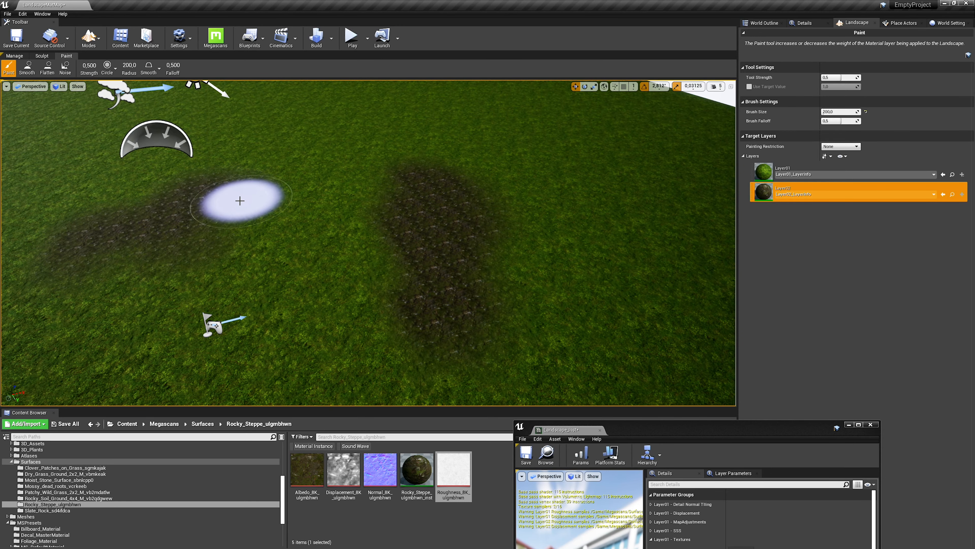
Step: Paint two more broad Layer02 patches on the open grass beside the existing ones
mouse_move(306, 172)
right_down()
mouse_move(230, 172)
mouse_move(334, 173)
mouse_move(365, 157)
mouse_move(361, 123)
mouse_move(361, 161)
right_up()
key(w)
key(s)
key(s)
mouse_move(533, 255)
mouse_down()
mouse_move(571, 348)
mouse_move(463, 185)
mouse_up()
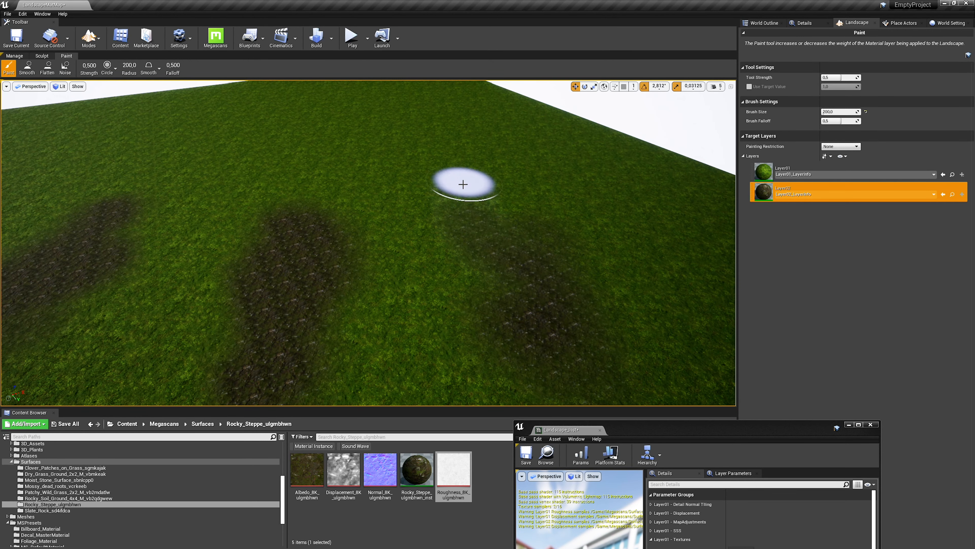
key(s)
mouse_move(358, 191)
right_down()
mouse_move(246, 234)
mouse_move(261, 254)
right_up()
drag(466, 305, 306, 380)
Step: Snap the material instance window beside the viewport, then enable and expand the Layer02 Tiling/Offset parameter
mouse_move(306, 380)
right_down()
mouse_move(292, 338)
mouse_move(307, 354)
mouse_move(250, 318)
mouse_move(231, 342)
right_up()
key(w)
key(w)
mouse_move(333, 206)
right_down()
mouse_move(365, 211)
mouse_move(407, 239)
mouse_move(388, 240)
mouse_move(442, 249)
mouse_move(437, 267)
right_up()
key(s)
key(d)
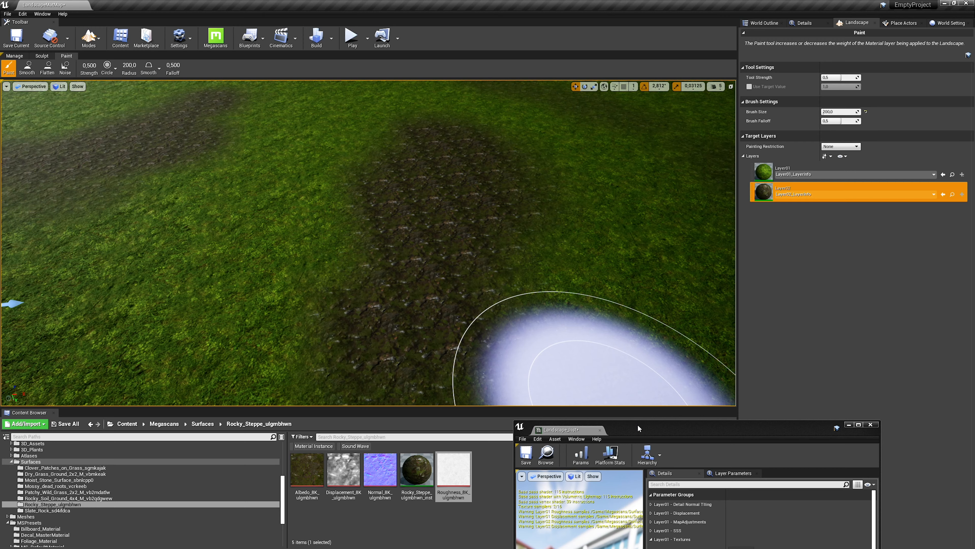
drag(637, 423, 733, 2)
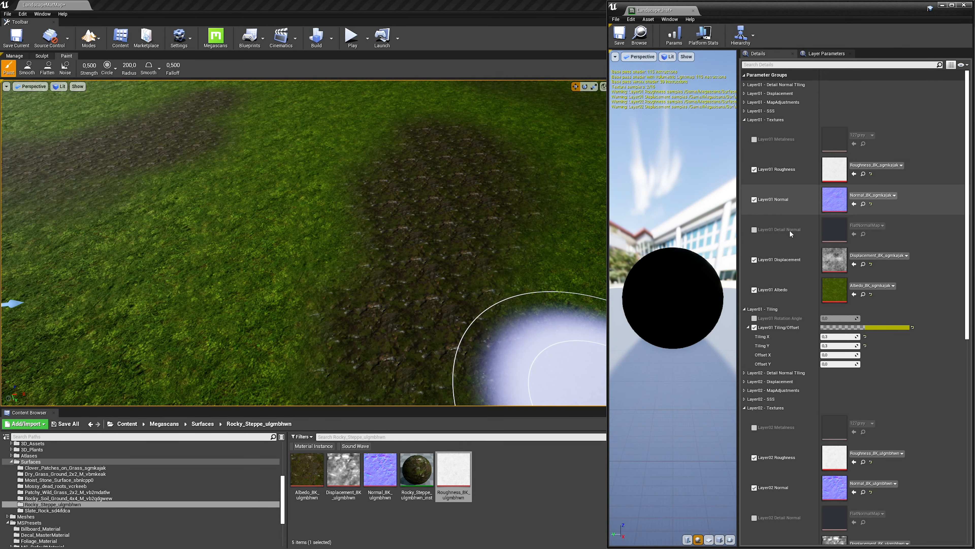
scroll(796, 326, down, 8)
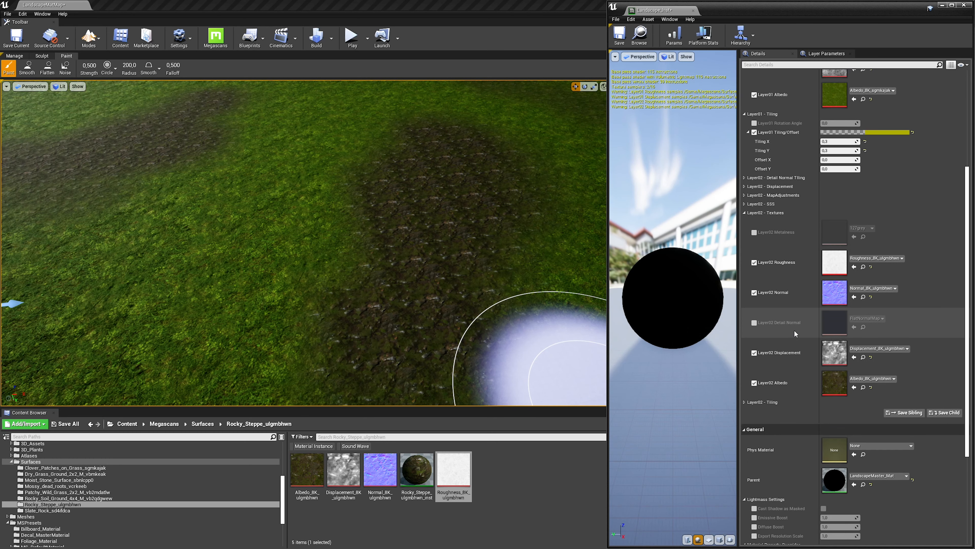
click(745, 402)
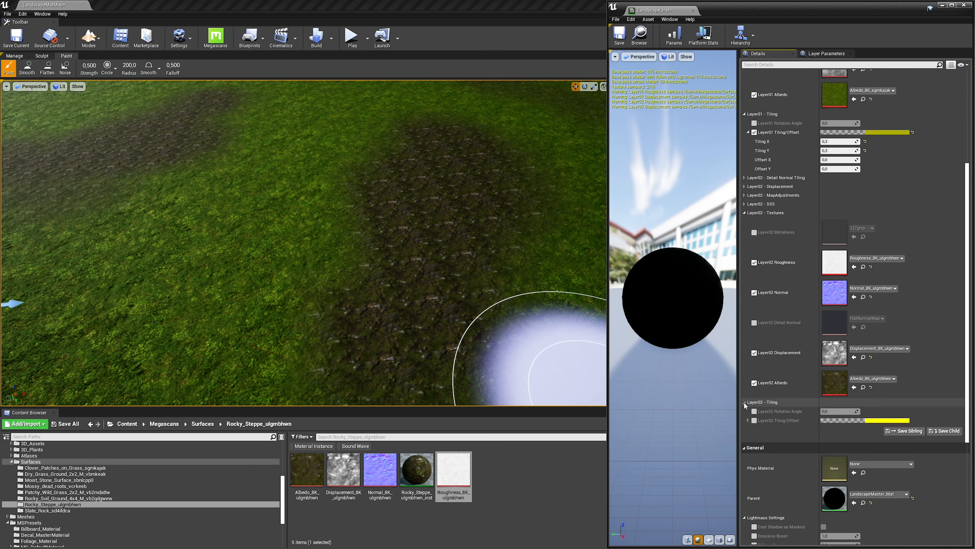
click(755, 421)
click(748, 419)
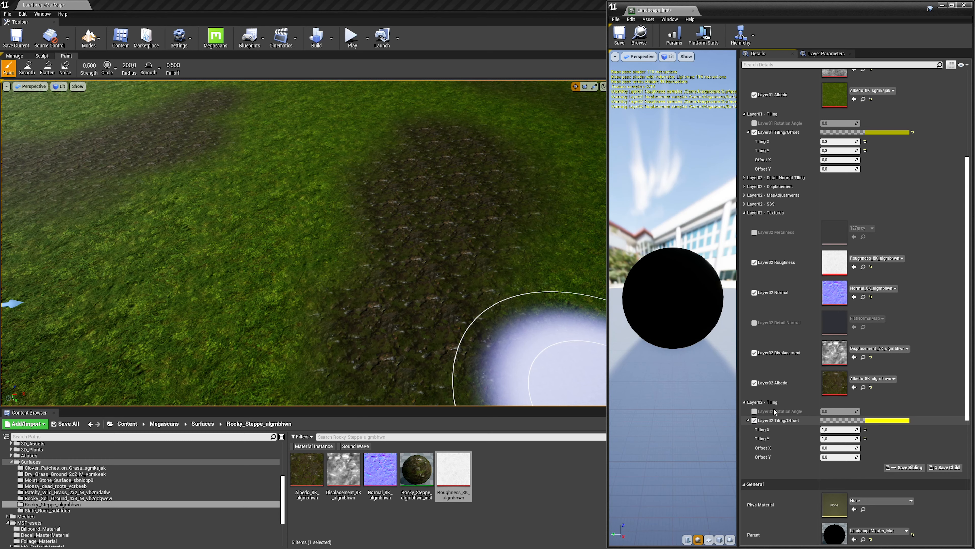
scroll(791, 415, down, 1)
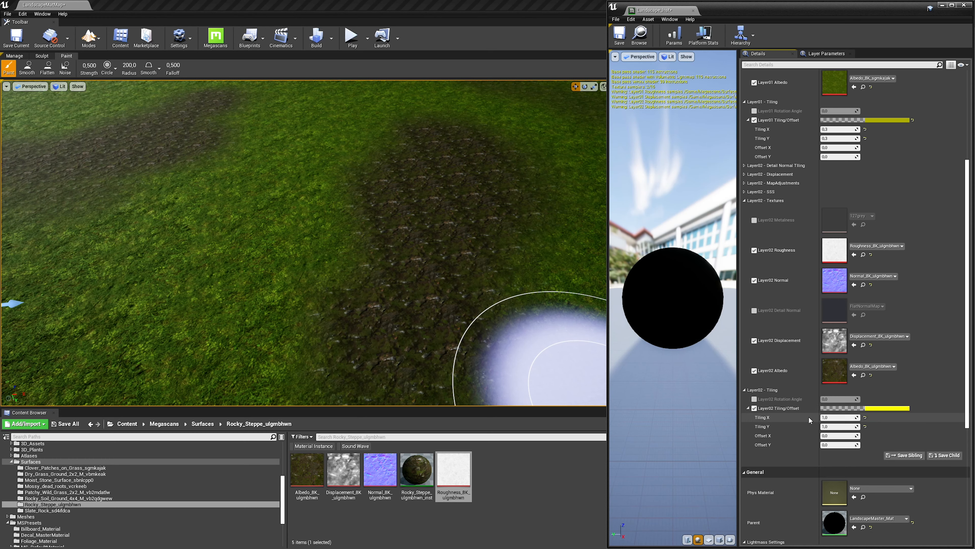
Step: Set the Layer02 Tiling X and Tiling Y values to 0,1
click(838, 417)
text(0,1)
click(832, 426)
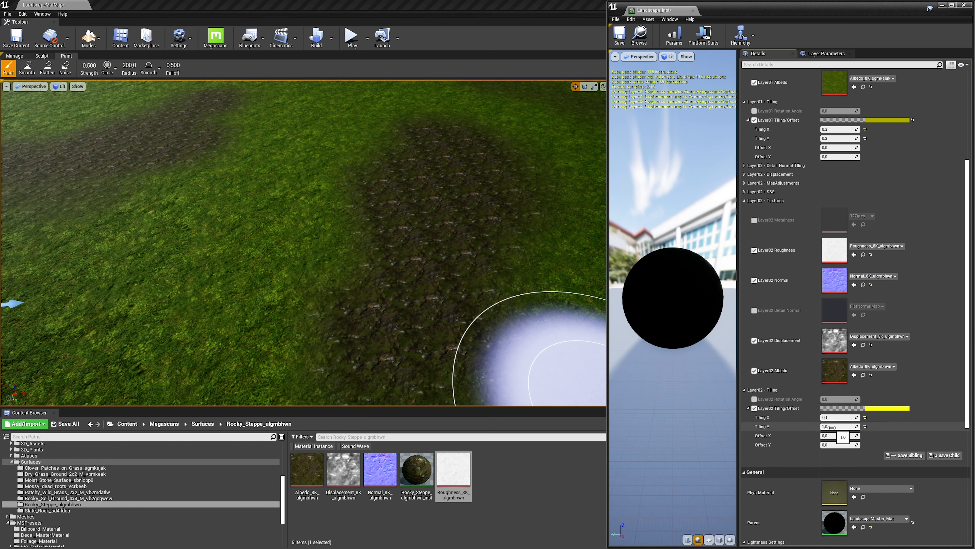
text(0,1)
key(Return)
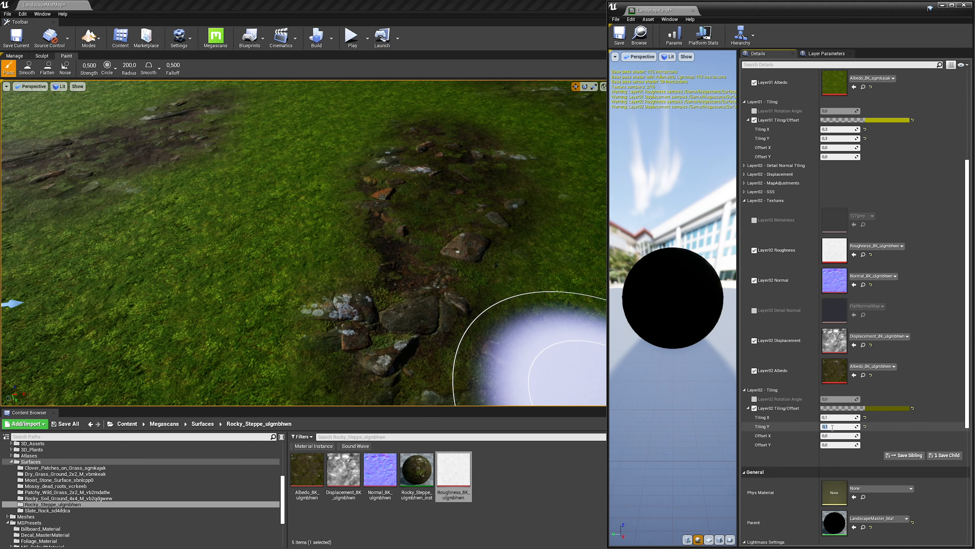
Step: Play the level and run the character across the painted ground to check the scale of both layers
mouse_move(417, 213)
right_down()
mouse_move(437, 217)
mouse_move(416, 213)
right_up()
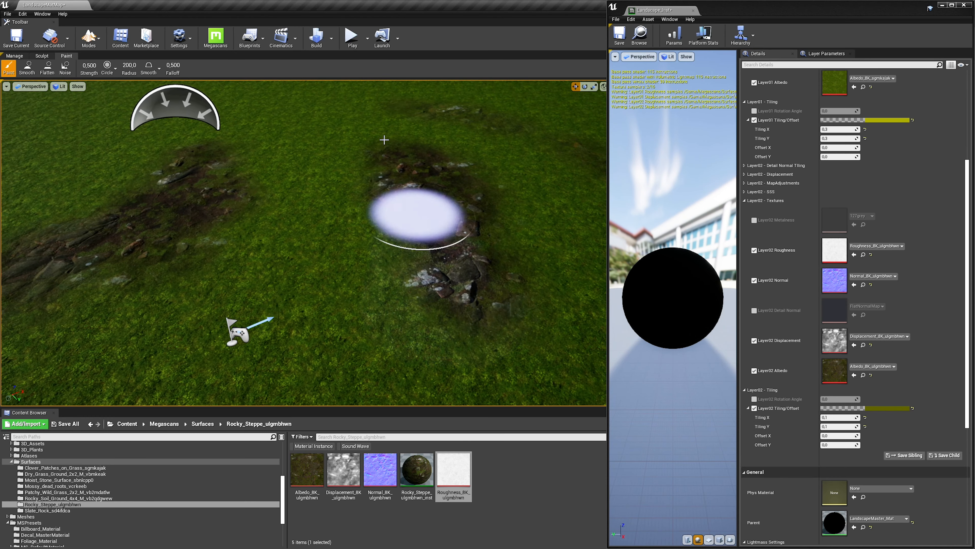
click(351, 37)
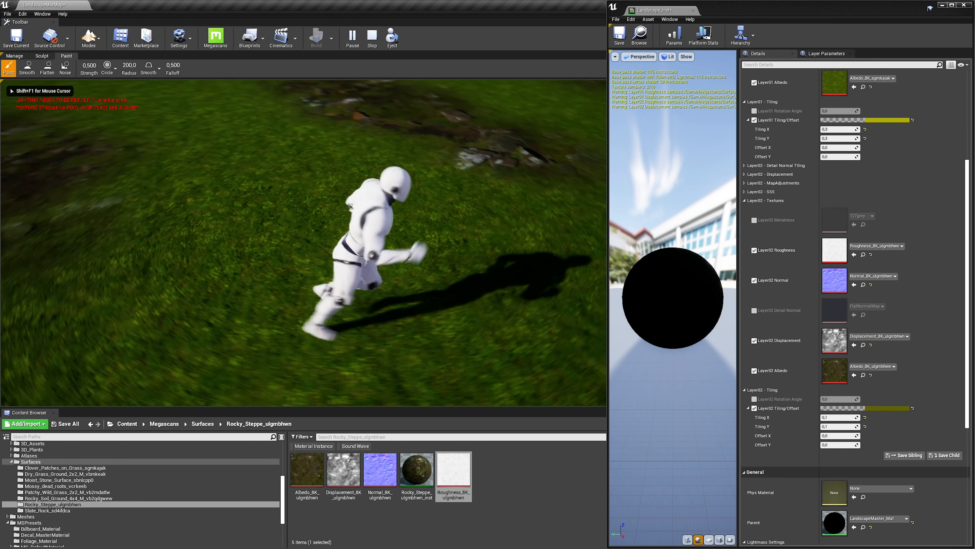
key(w)
key(d)
key(a)
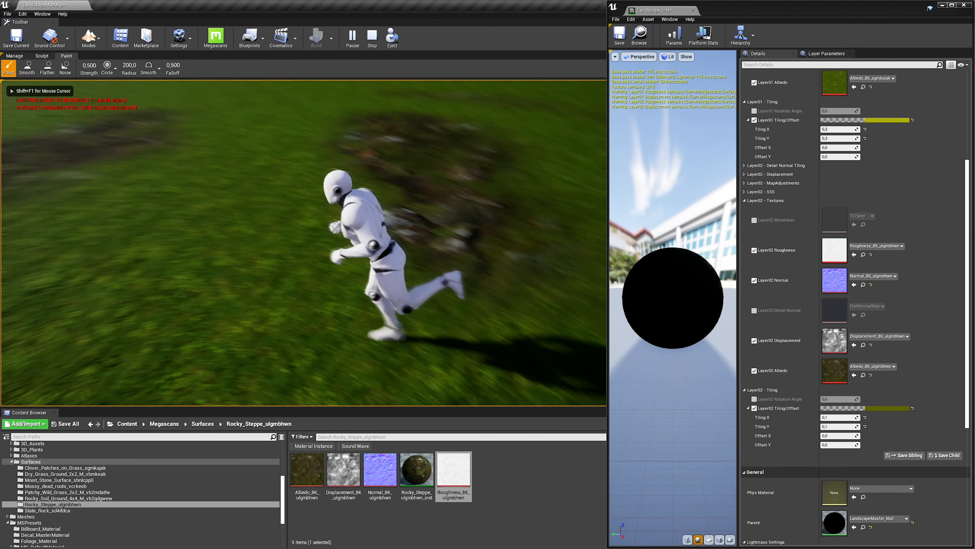
key(w)
key(a)
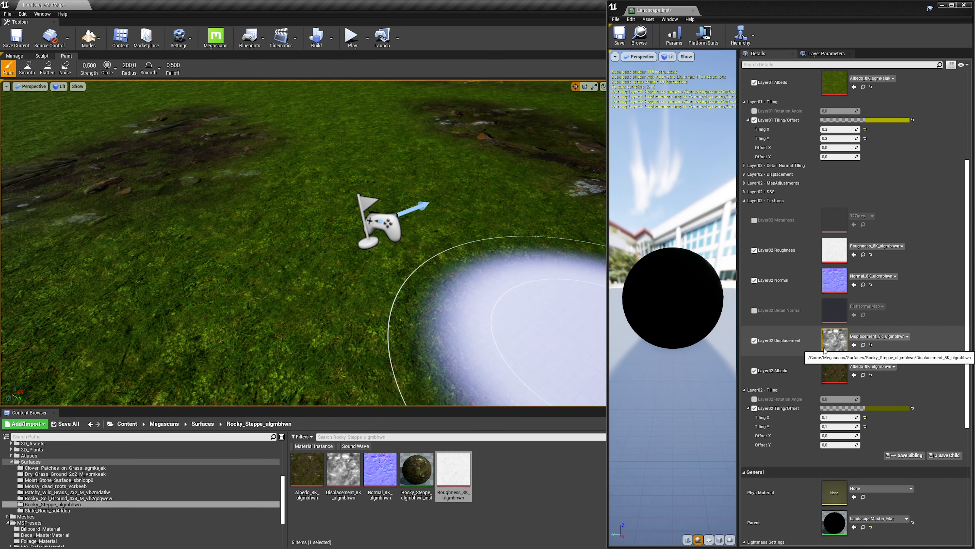
Step: Collapse the Layer02 Textures and Tiling groups, enable Layer02 Displacement Amount and set it to 10
scroll(809, 323, up, 4)
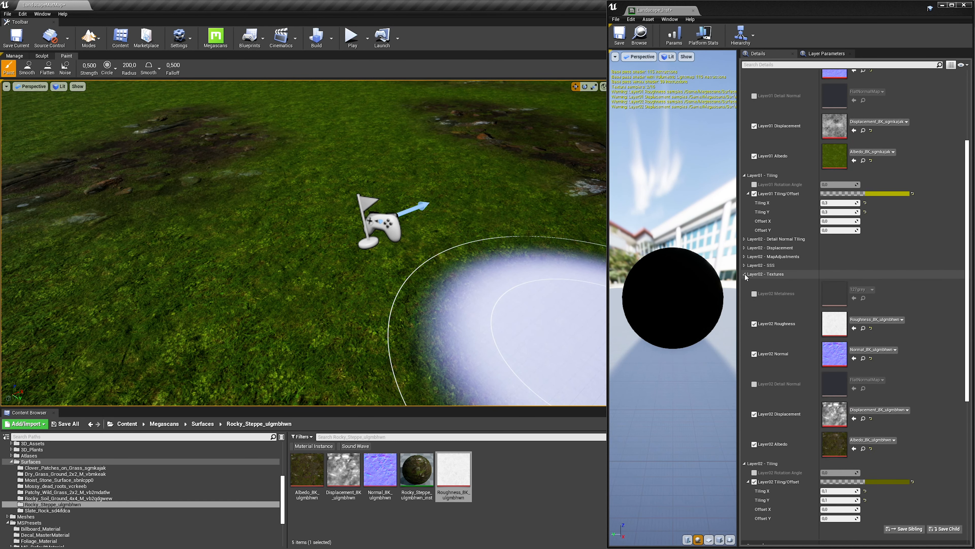
click(744, 274)
click(745, 283)
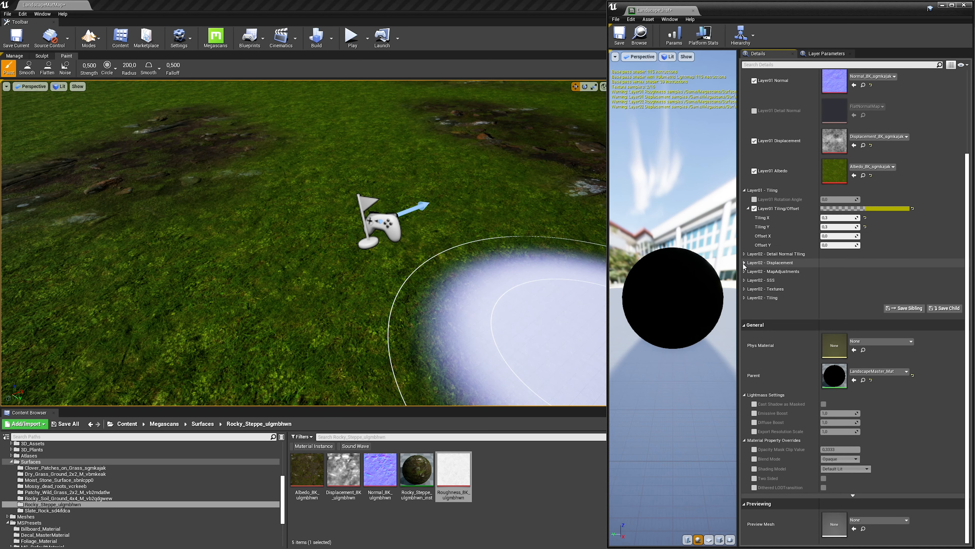
click(745, 263)
click(755, 281)
click(832, 282)
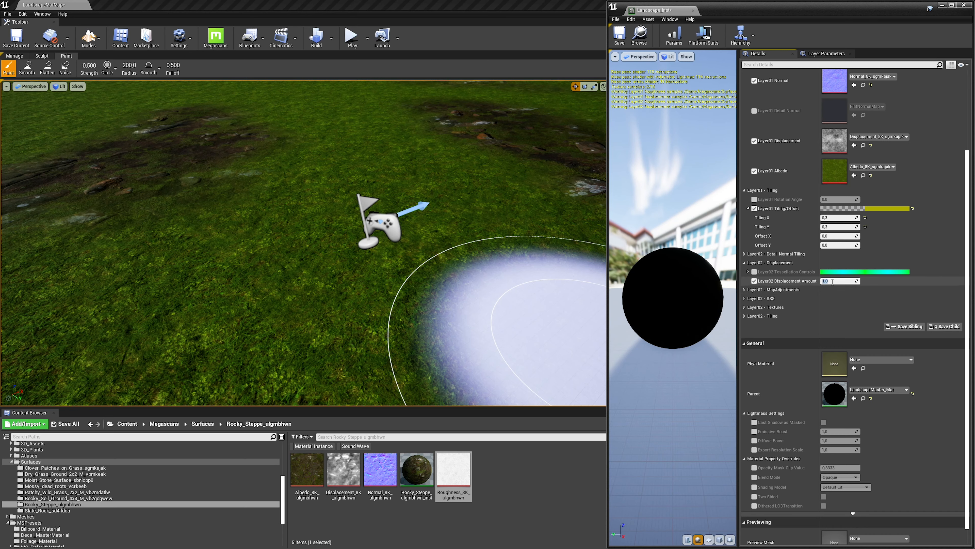
text(1)
key(Return)
Step: Enable the Layer02 Tessellation Controls and set their Distance Fade to 2000
click(749, 272)
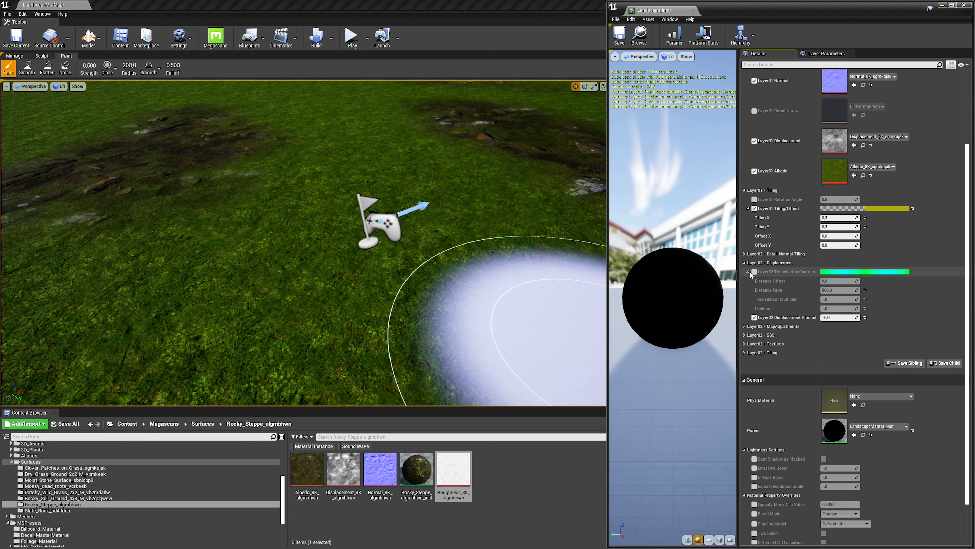
click(754, 272)
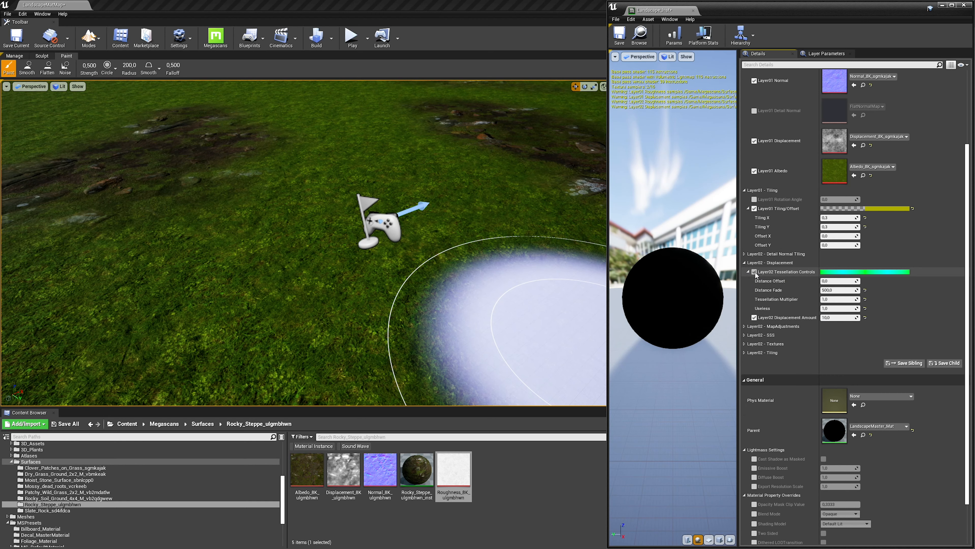
click(840, 290)
text(200)
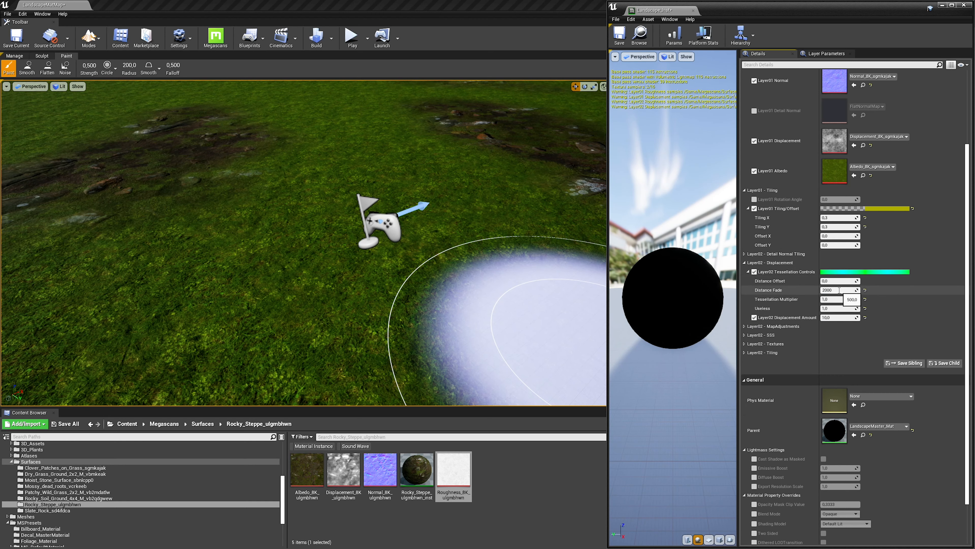
text(0)
key(Return)
Step: Try Layer02 Displacement Amount values of 20, 30 and 40 while viewing the rocks up close
mouse_move(477, 255)
right_down()
mouse_move(599, 279)
mouse_move(595, 204)
mouse_move(607, 204)
mouse_move(585, 203)
mouse_move(590, 223)
right_up()
key(w)
key(w)
key(e)
key(q)
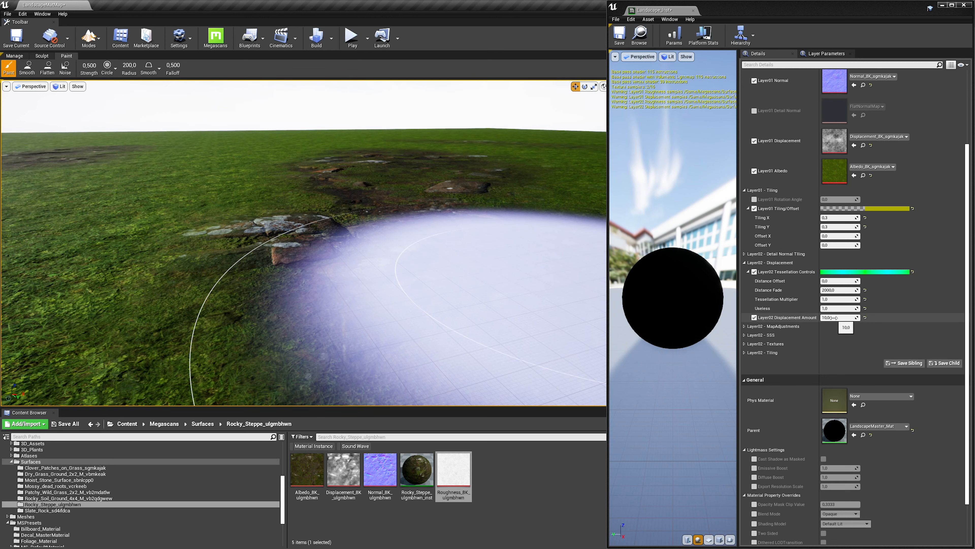
click(834, 317)
text(20)
key(Return)
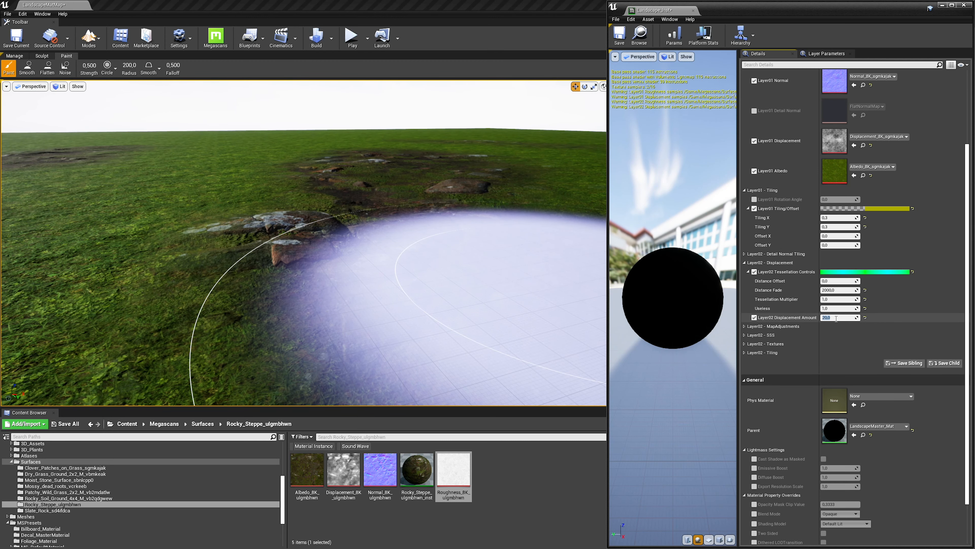
text(30)
key(Return)
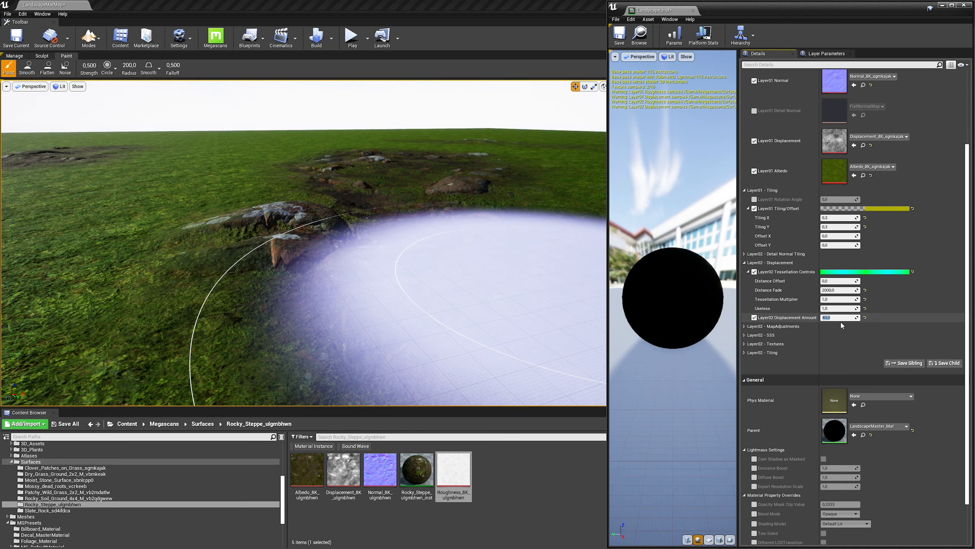
mouse_move(507, 268)
right_down()
mouse_move(547, 295)
mouse_move(507, 267)
right_up()
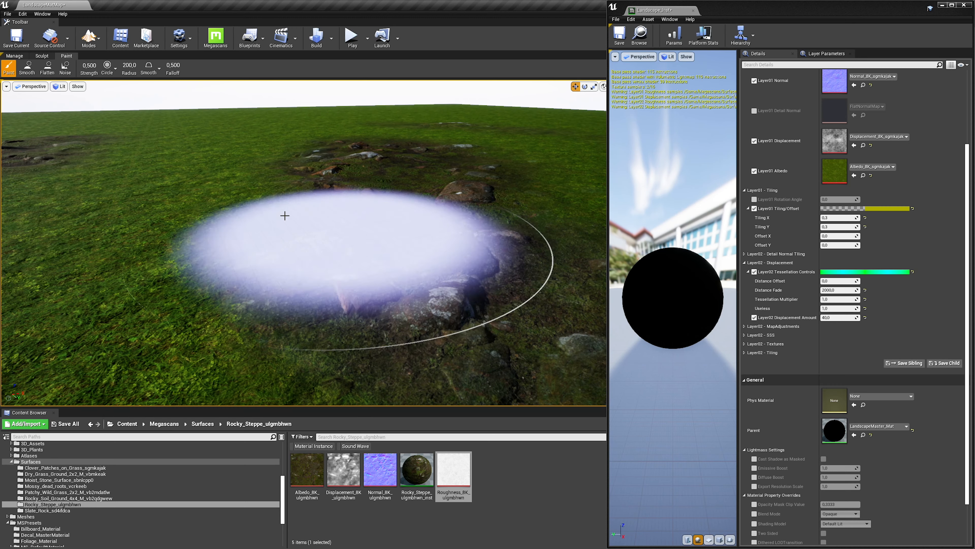
Step: Leave Landscape mode for Select mode and set the Layer02 Displacement Amount to 50
click(99, 45)
click(112, 68)
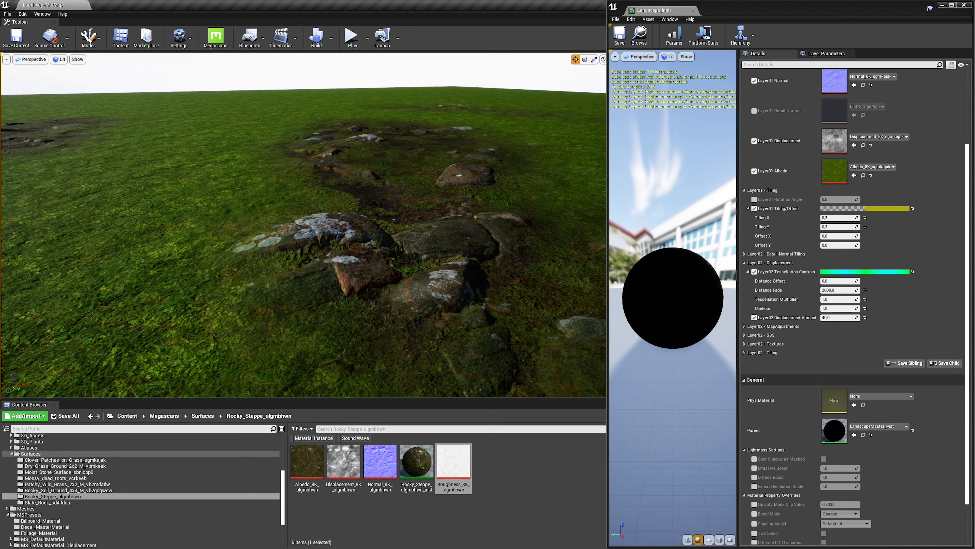
right_drag(303, 224, 301, 256)
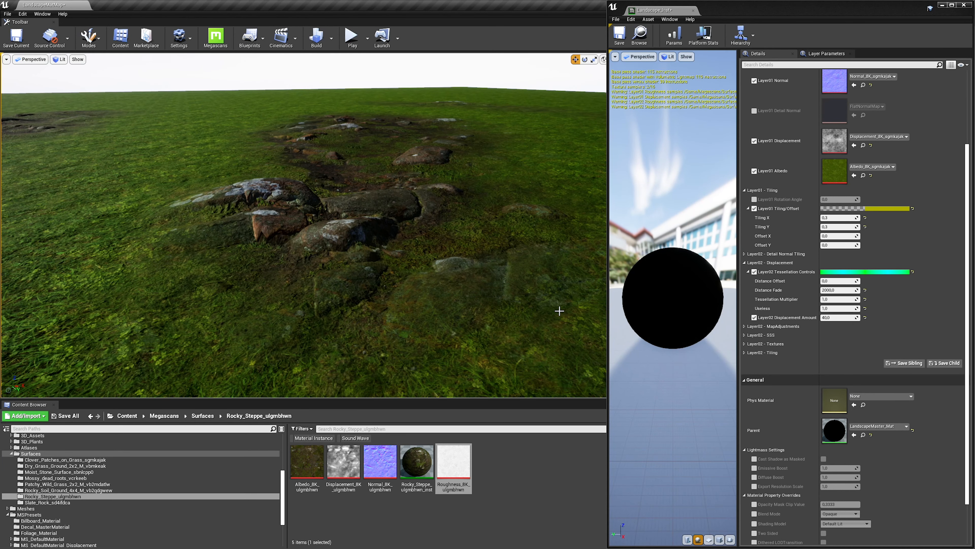
click(834, 317)
text(50)
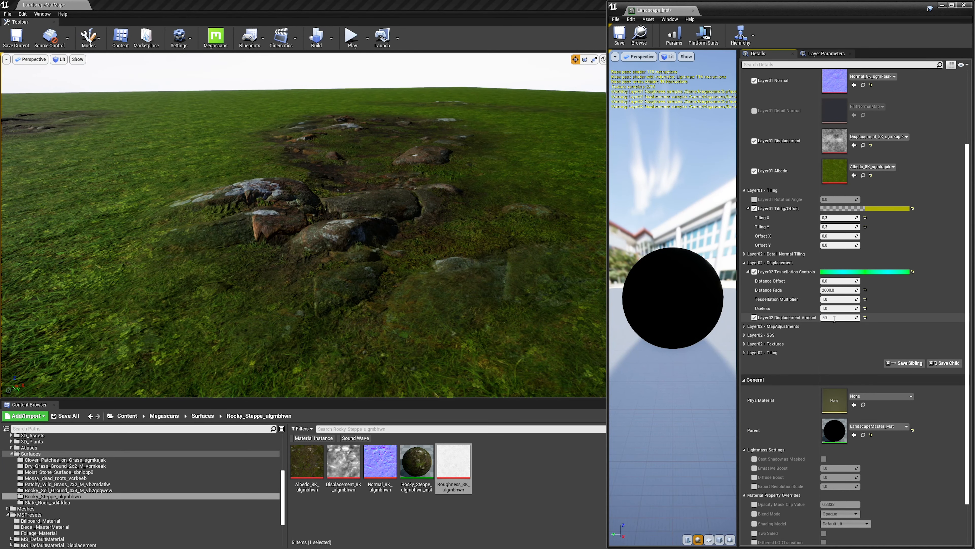
key(Return)
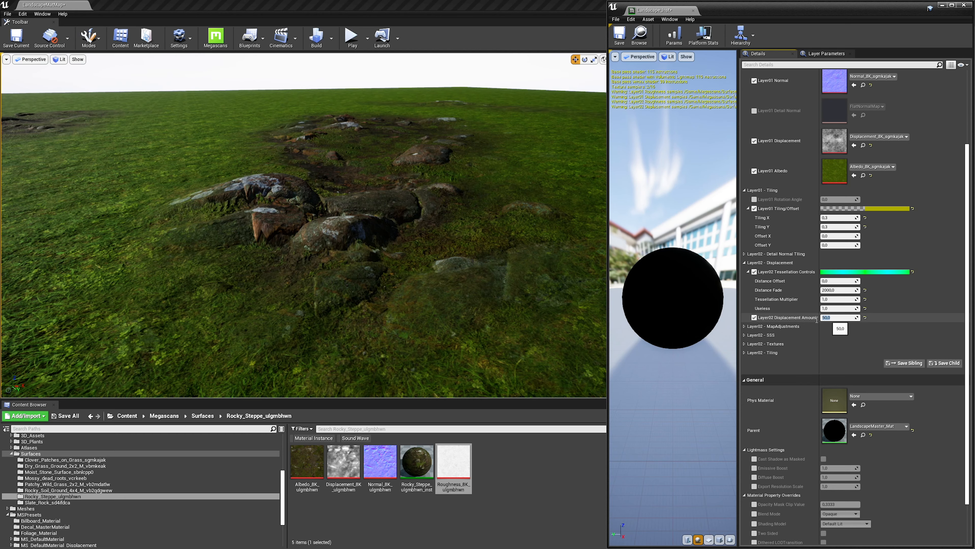
Step: Set the Layer02 tessellation Distance Fade to 3000
right_drag(490, 290, 504, 279)
key(w)
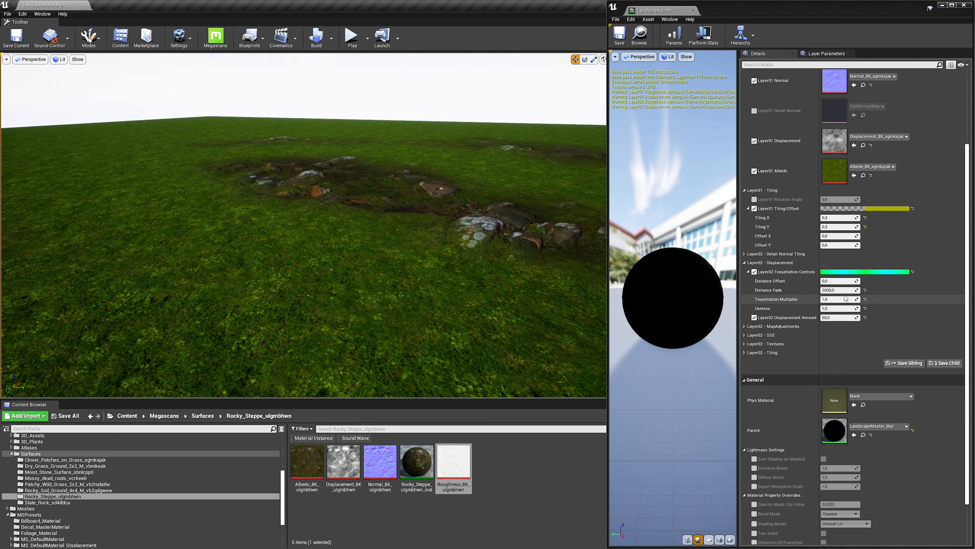
click(826, 290)
text(3000)
key(Return)
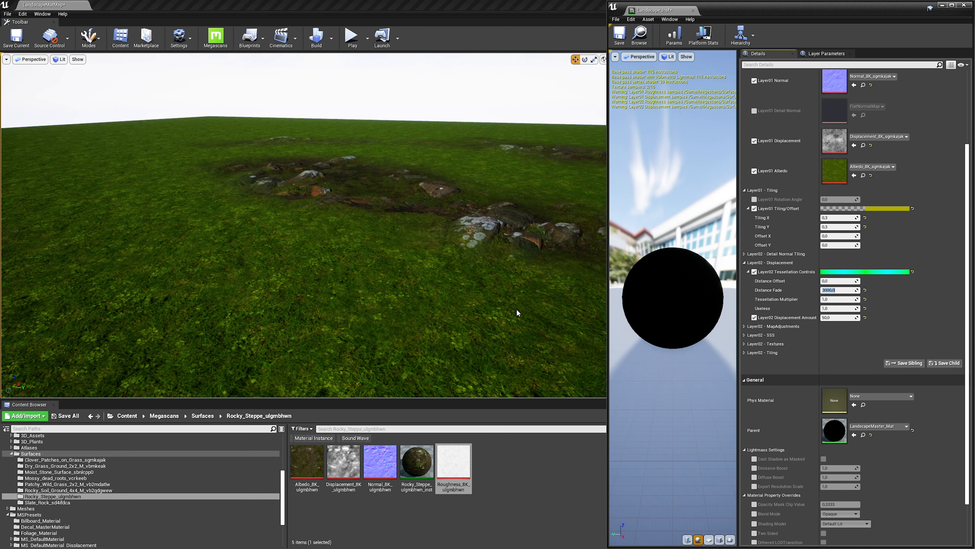
Step: Enable the Layer01 Tessellation Controls and Displacement Amount, and set the displacement amount to 10
right_drag(451, 300, 426, 301)
scroll(882, 310, up, 5)
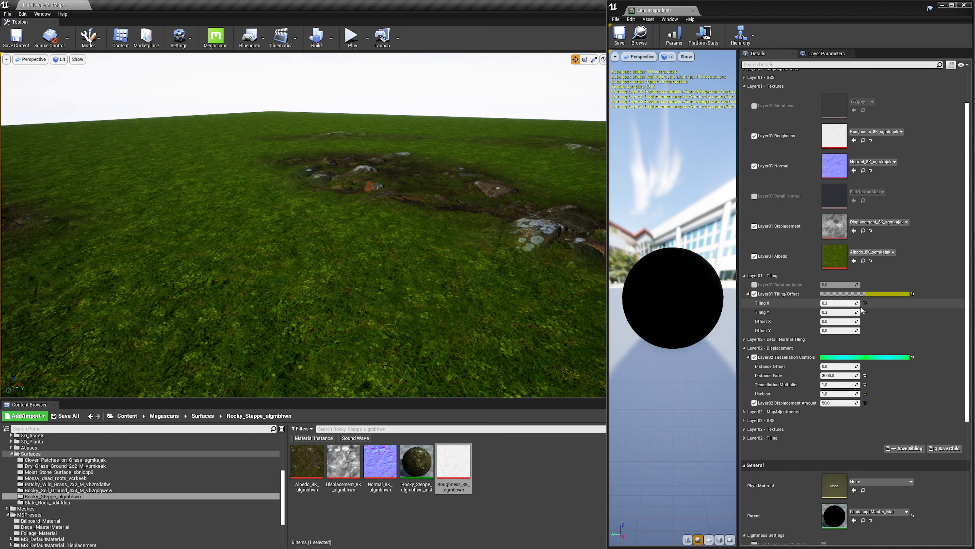
click(747, 94)
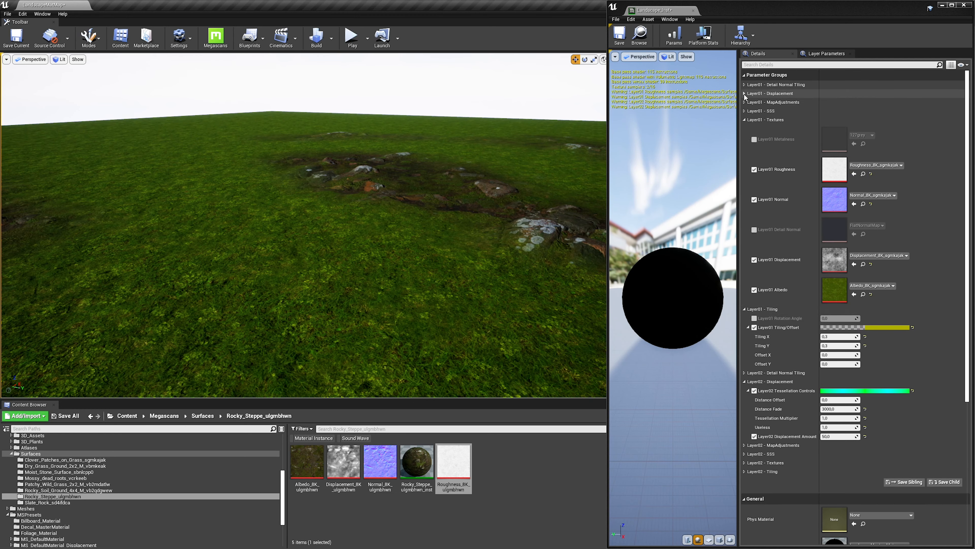
click(754, 102)
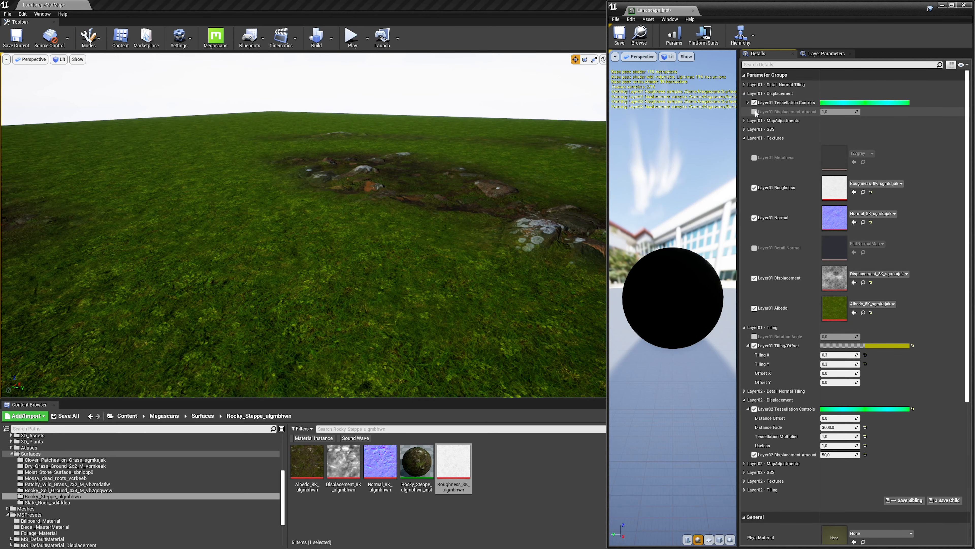
click(754, 111)
click(749, 102)
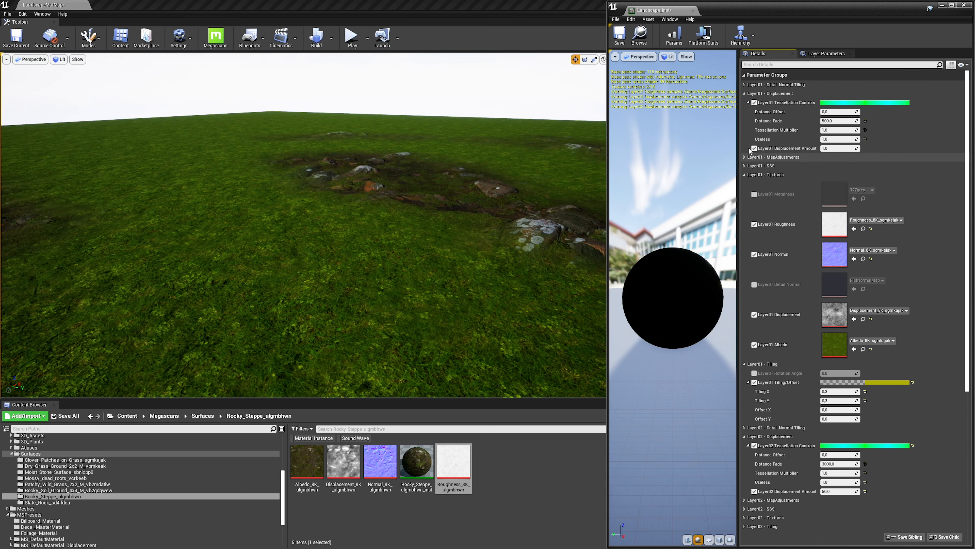
click(834, 148)
text(10)
key(Return)
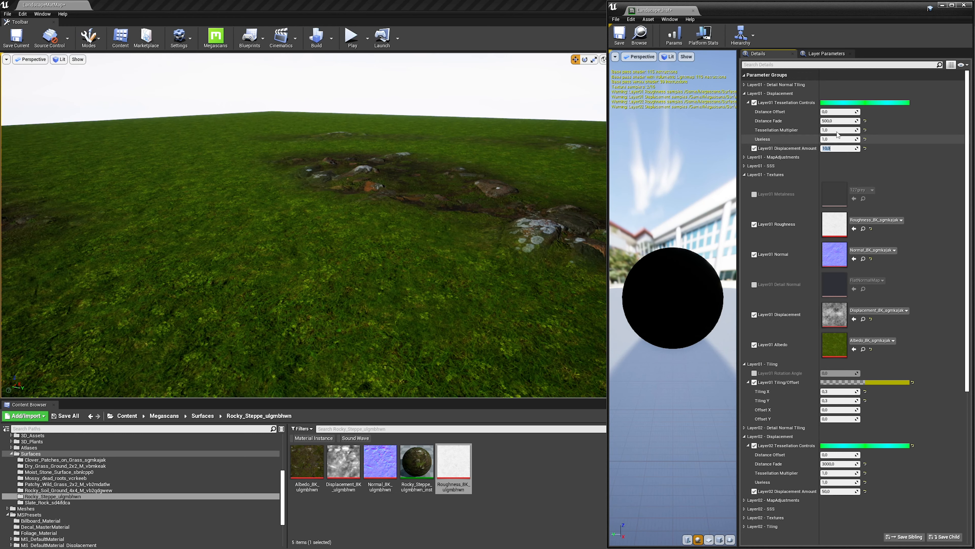
Step: Set the Layer01 tessellation Distance Fade to 1500 and save the material instance
click(835, 121)
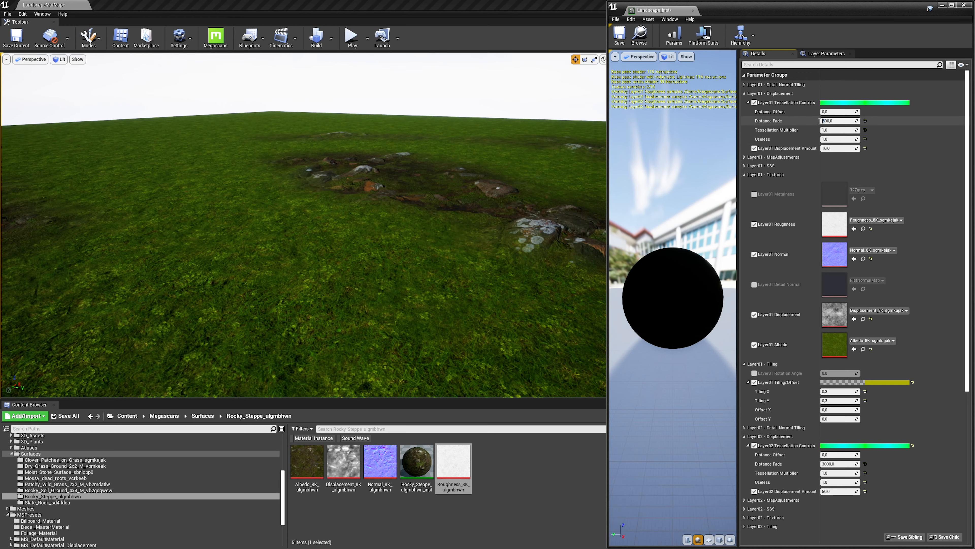
text(15)
key(Return)
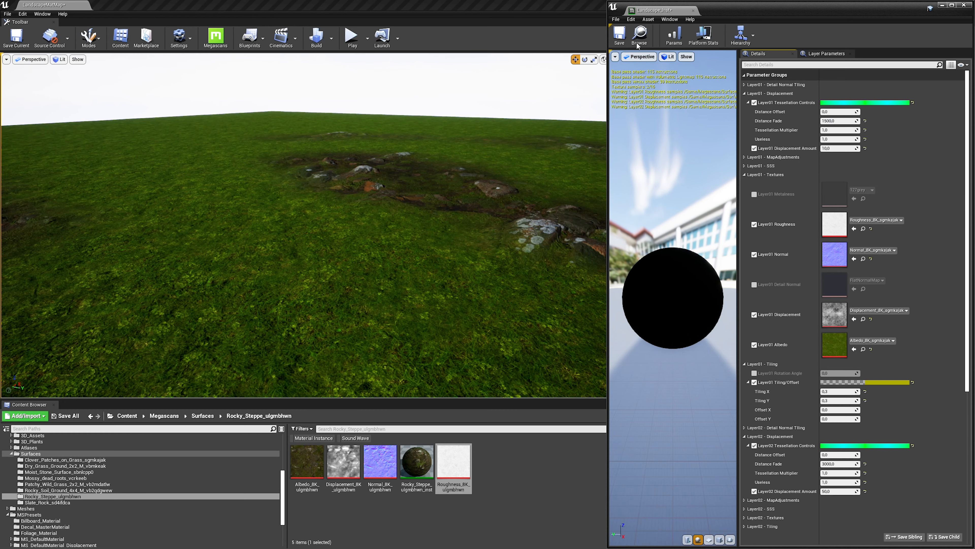
click(620, 35)
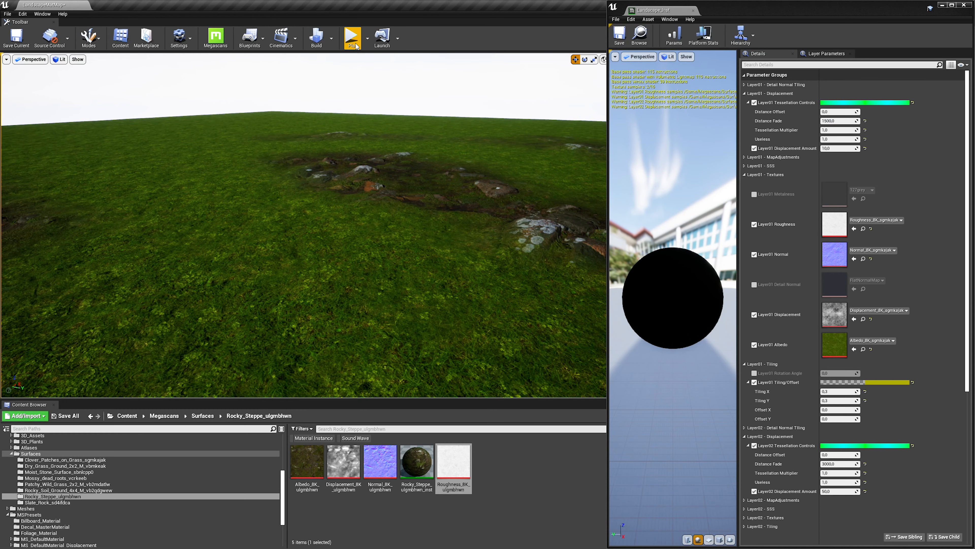
Step: Play the level and run the character over the grass and rocks to examine the displacement
click(351, 37)
key(w)
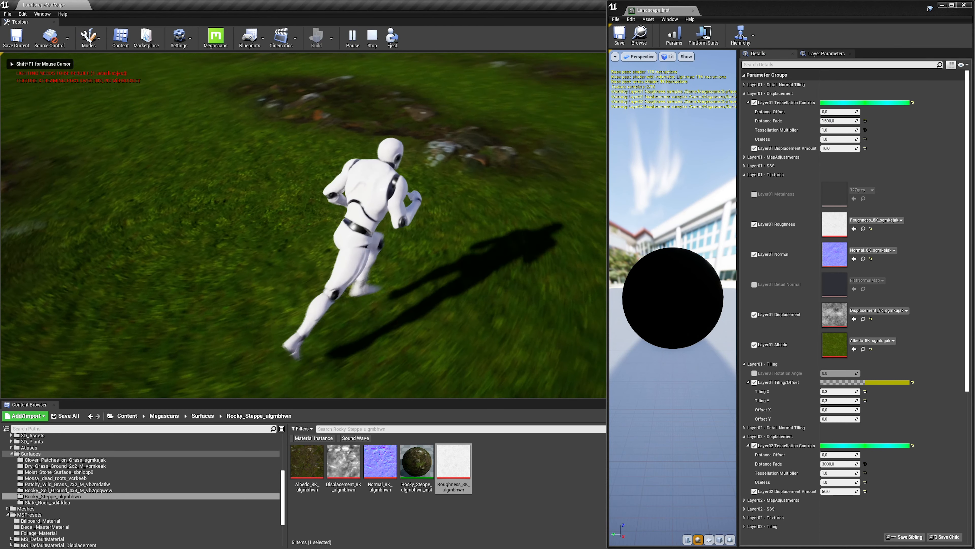